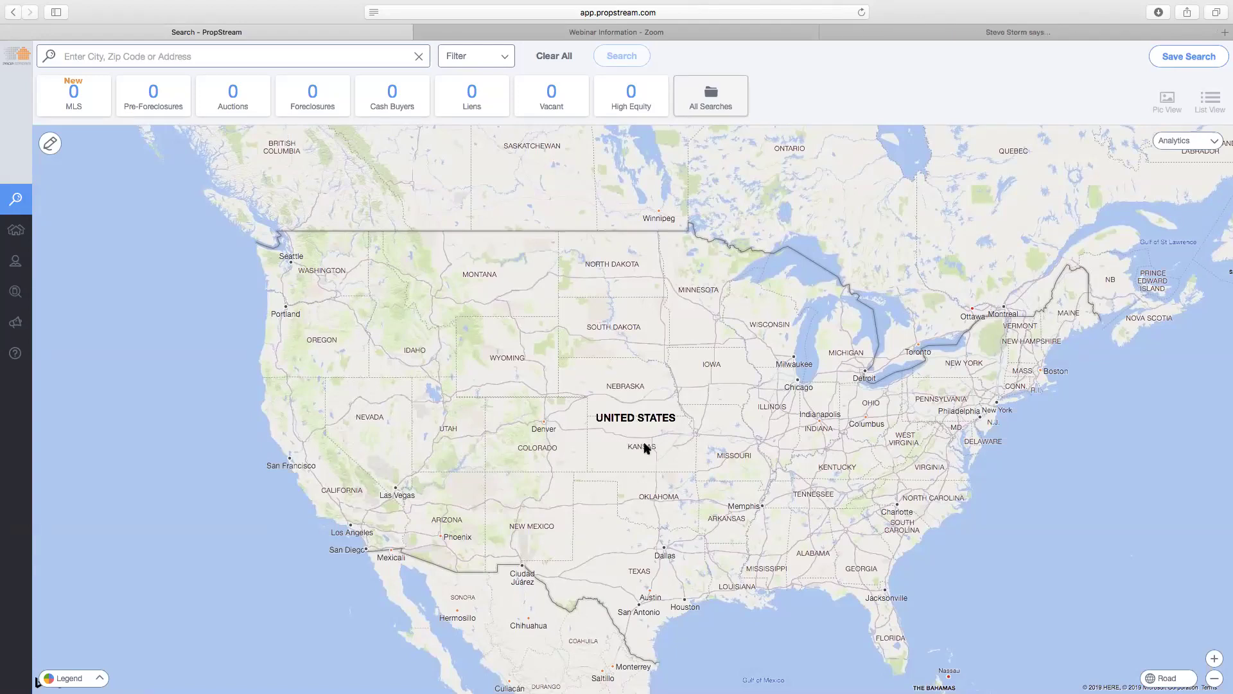
- Pan the map, then rerun the recent Maricopa County, AZ search, returning 3,261,778 properties
{"action": "left_click_drag", "start_coordinate": [630, 435], "coordinate": [611, 413]}
{"action": "mouse_move", "coordinate": [60, 652]}
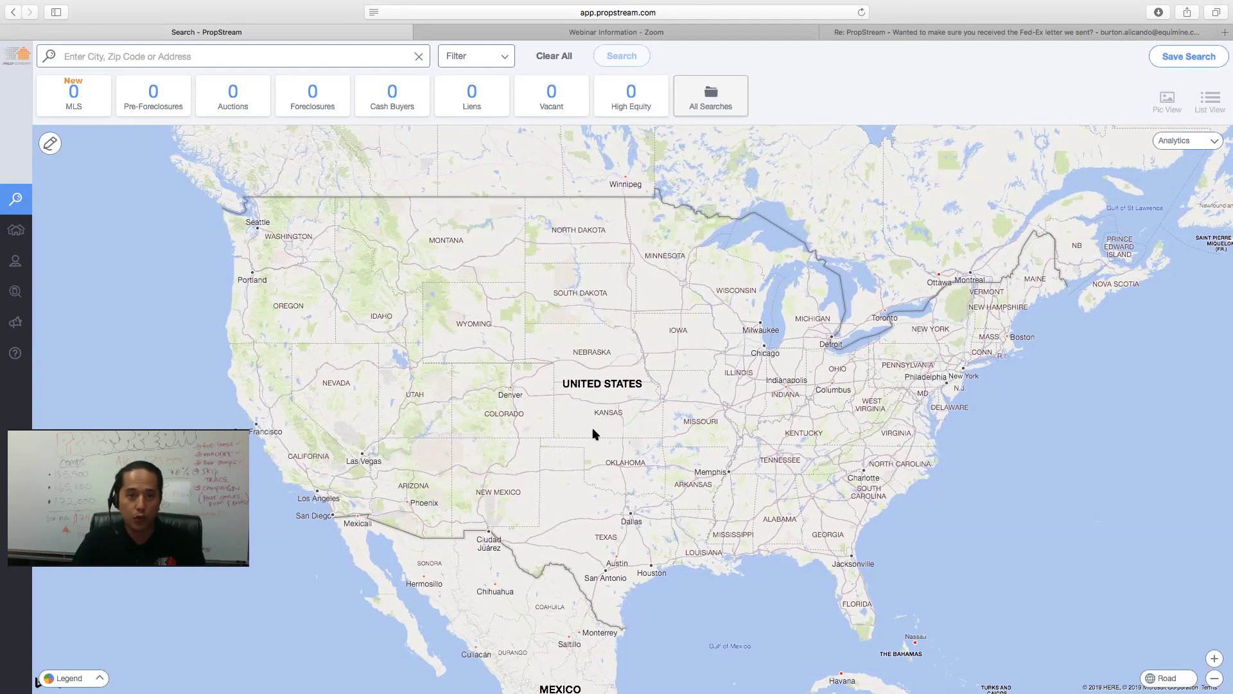
{"action": "left_click", "coordinate": [372, 57]}
{"action": "left_click", "coordinate": [205, 185]}
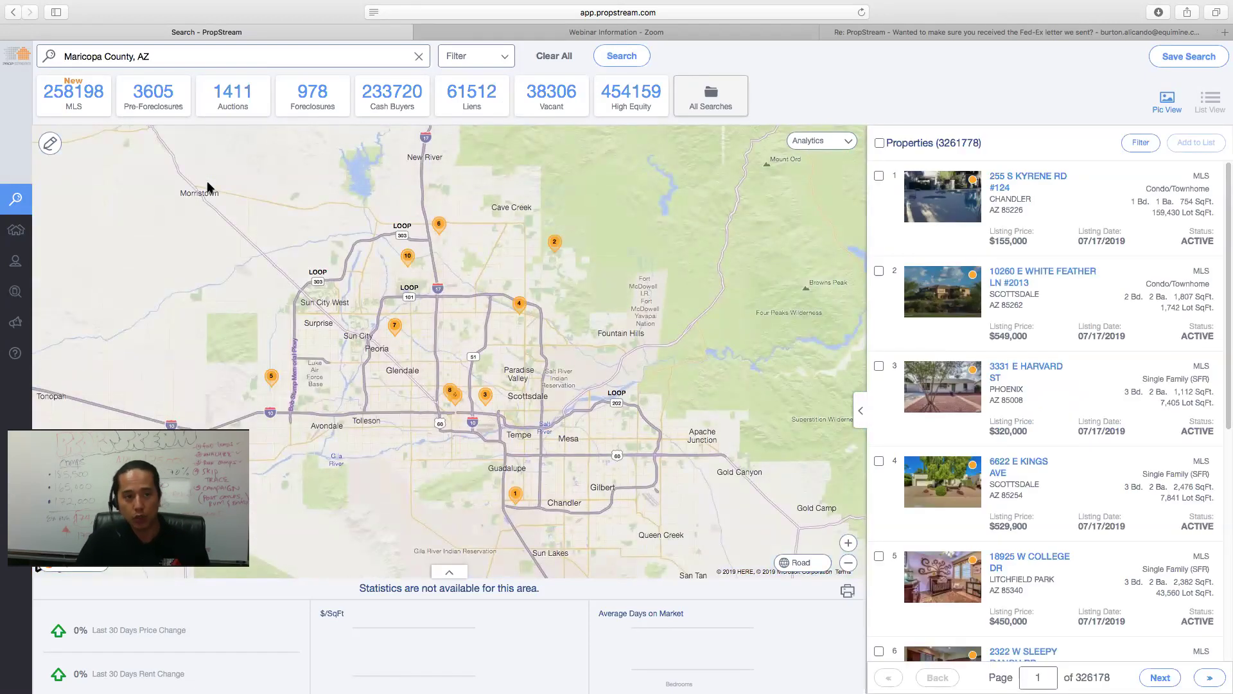
{"action": "left_click", "coordinate": [420, 58]}
{"action": "left_click", "coordinate": [389, 60]}
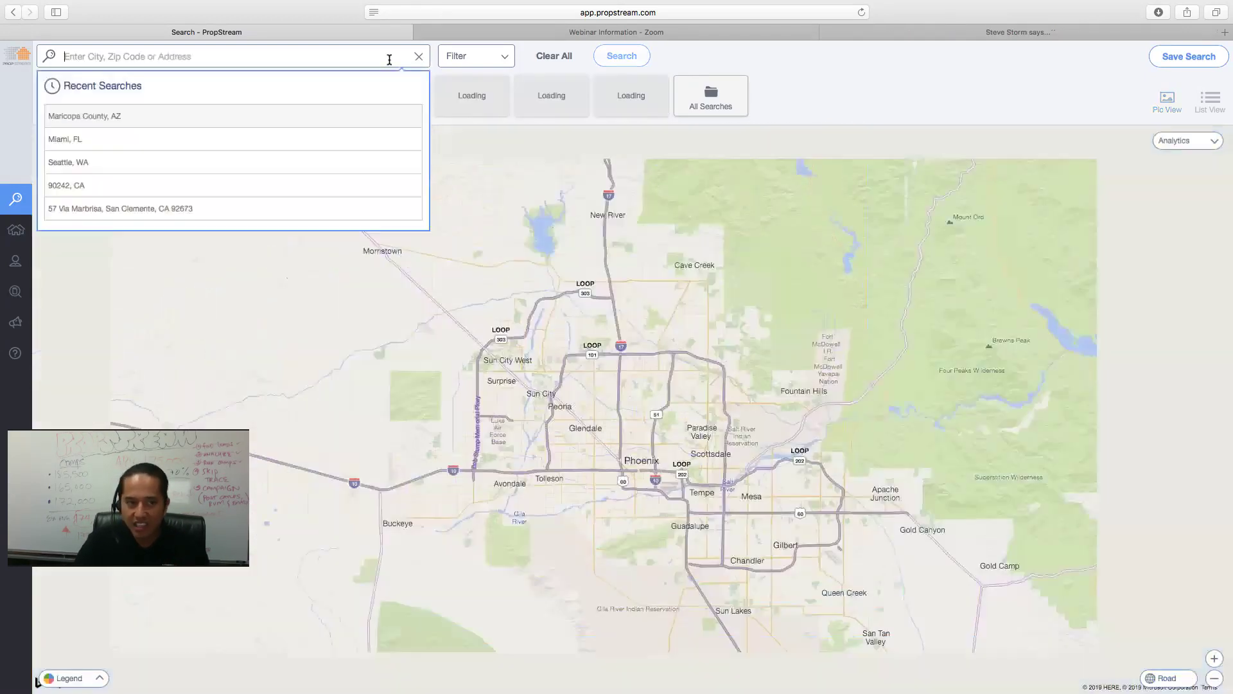
{"action": "left_click", "coordinate": [179, 135]}
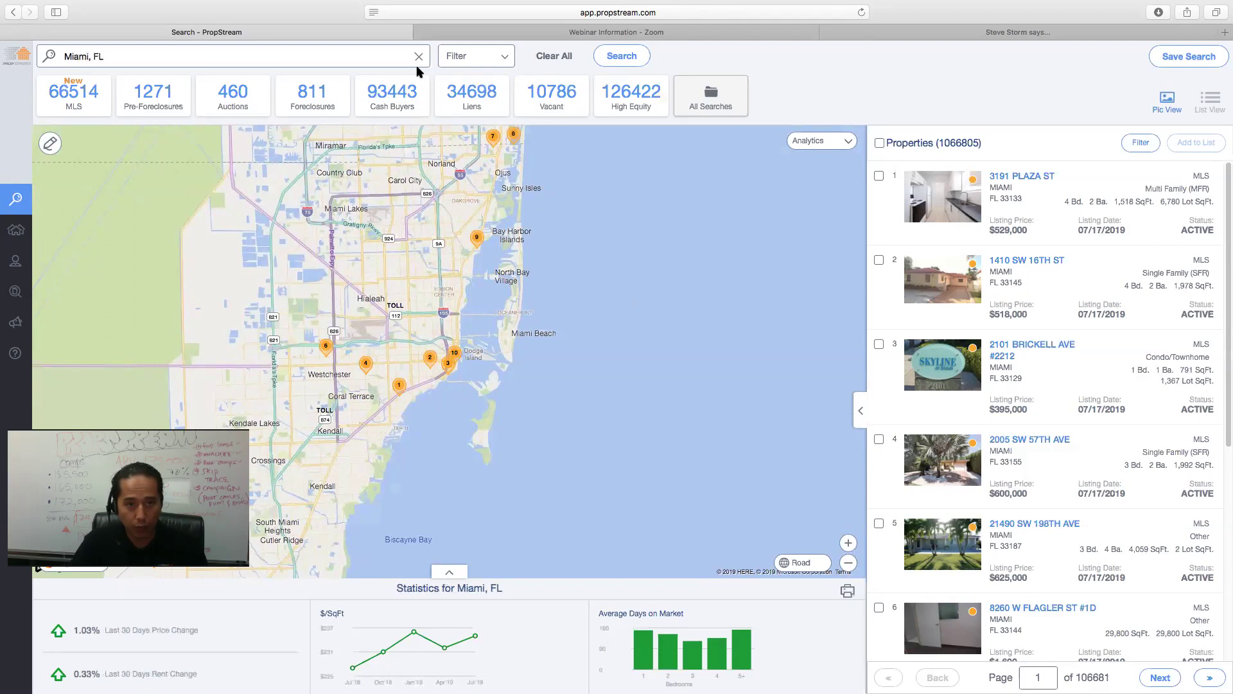
{"action": "left_click", "coordinate": [419, 57]}
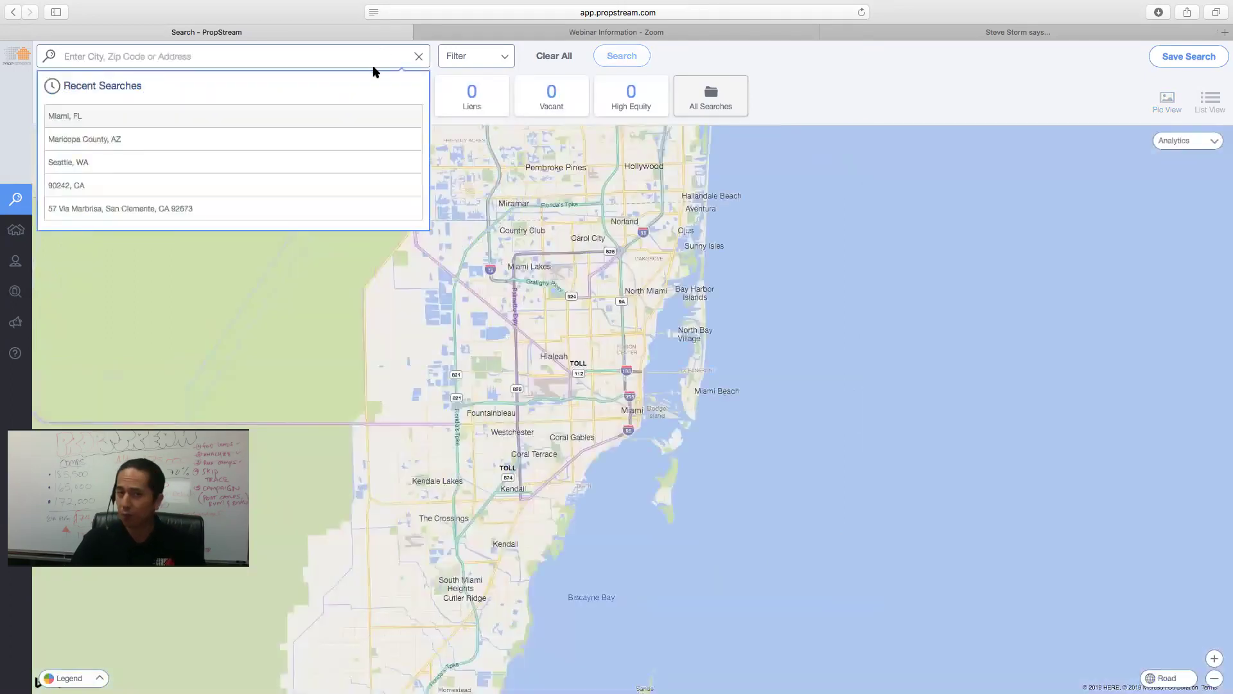
{"action": "left_click", "coordinate": [239, 208]}
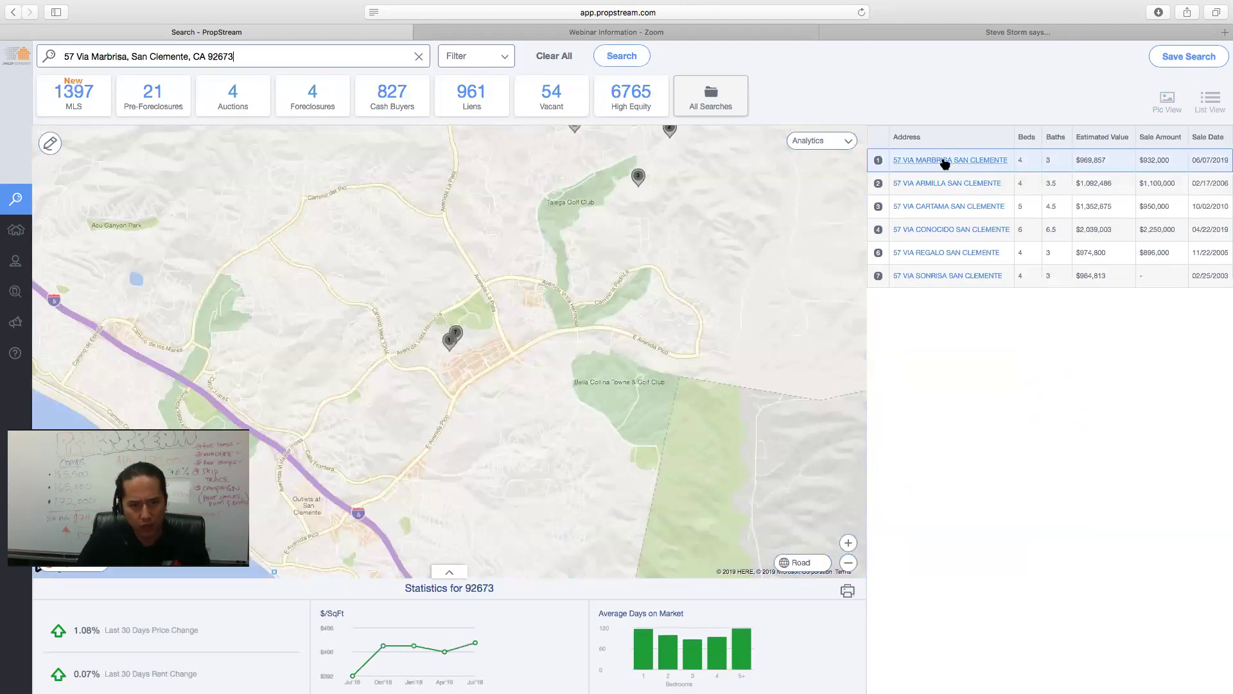
{"action": "left_click", "coordinate": [945, 160]}
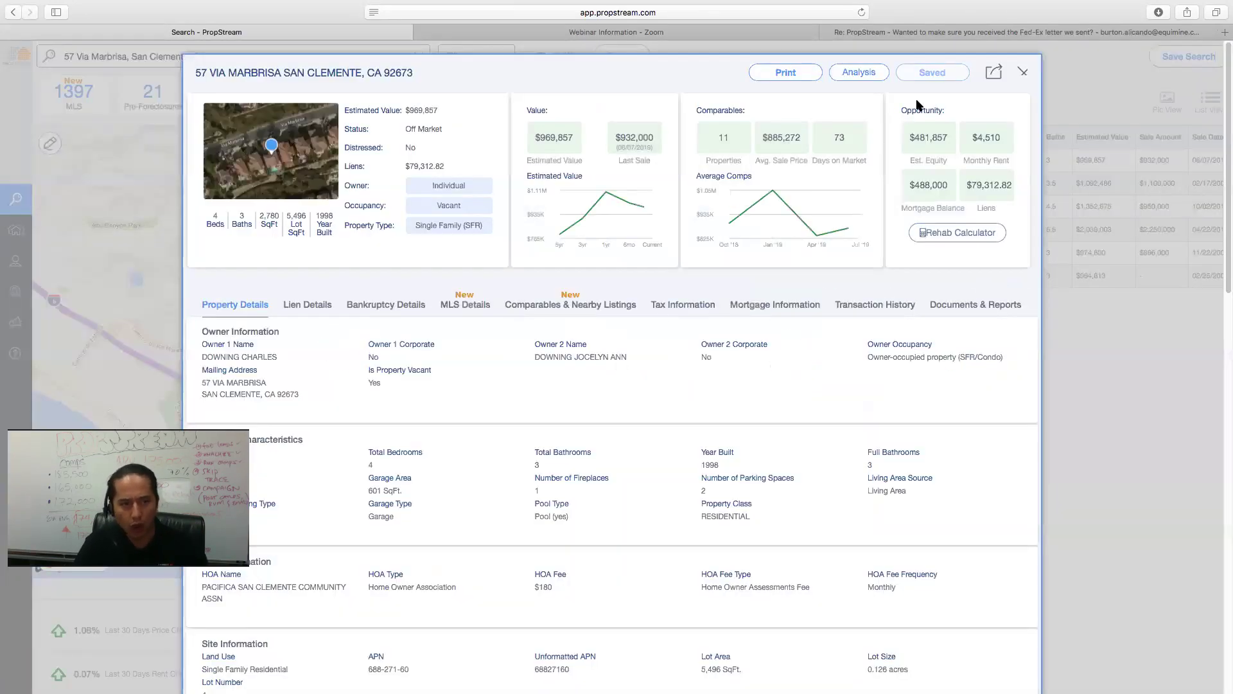
{"action": "left_click", "coordinate": [1023, 73]}
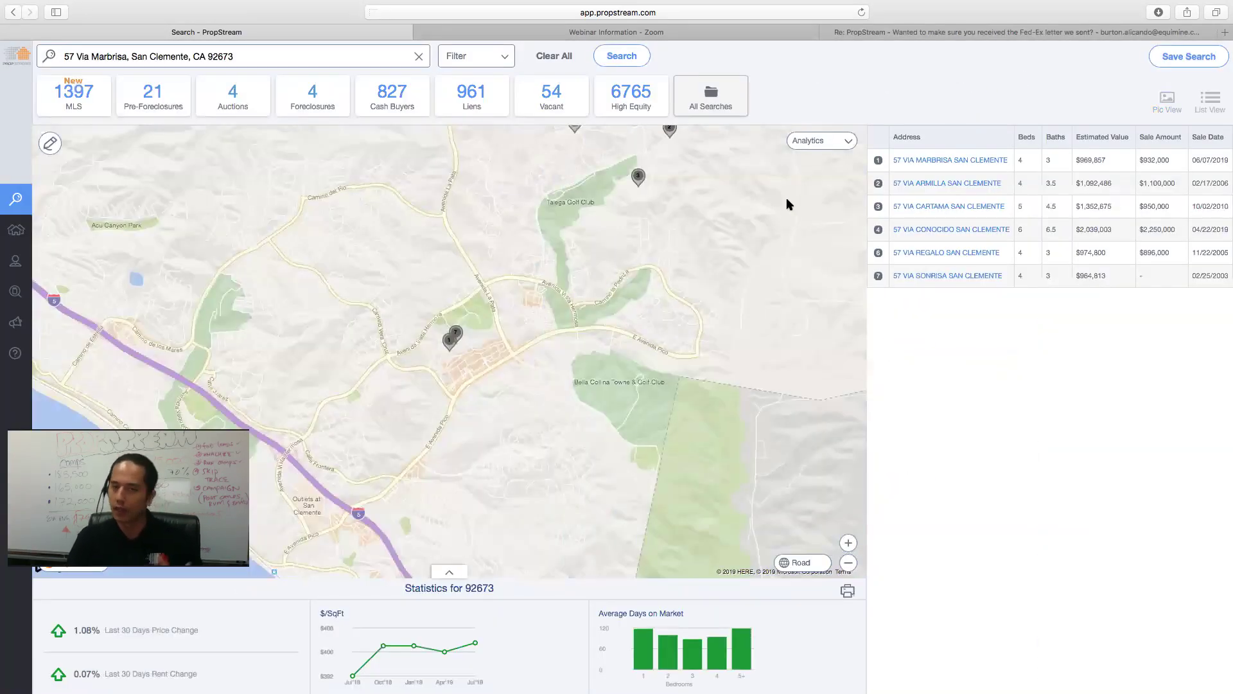
{"action": "left_click", "coordinate": [418, 59]}
{"action": "left_click", "coordinate": [215, 56]}
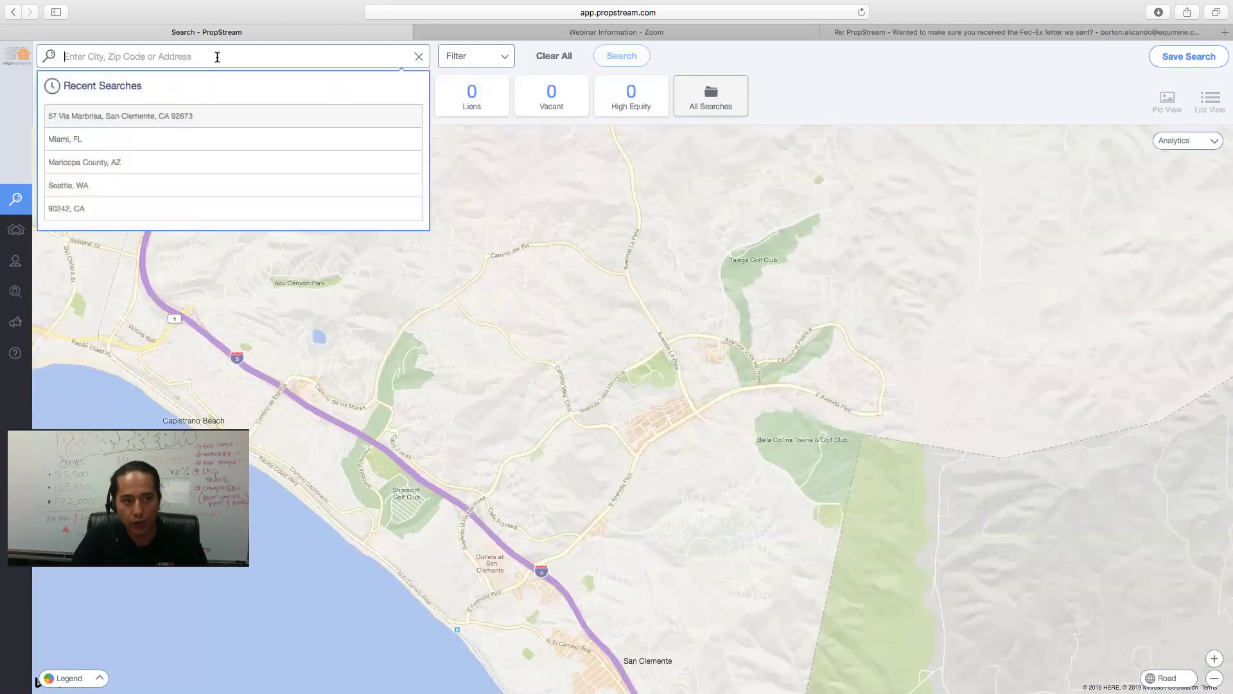
{"action": "left_click", "coordinate": [133, 140]}
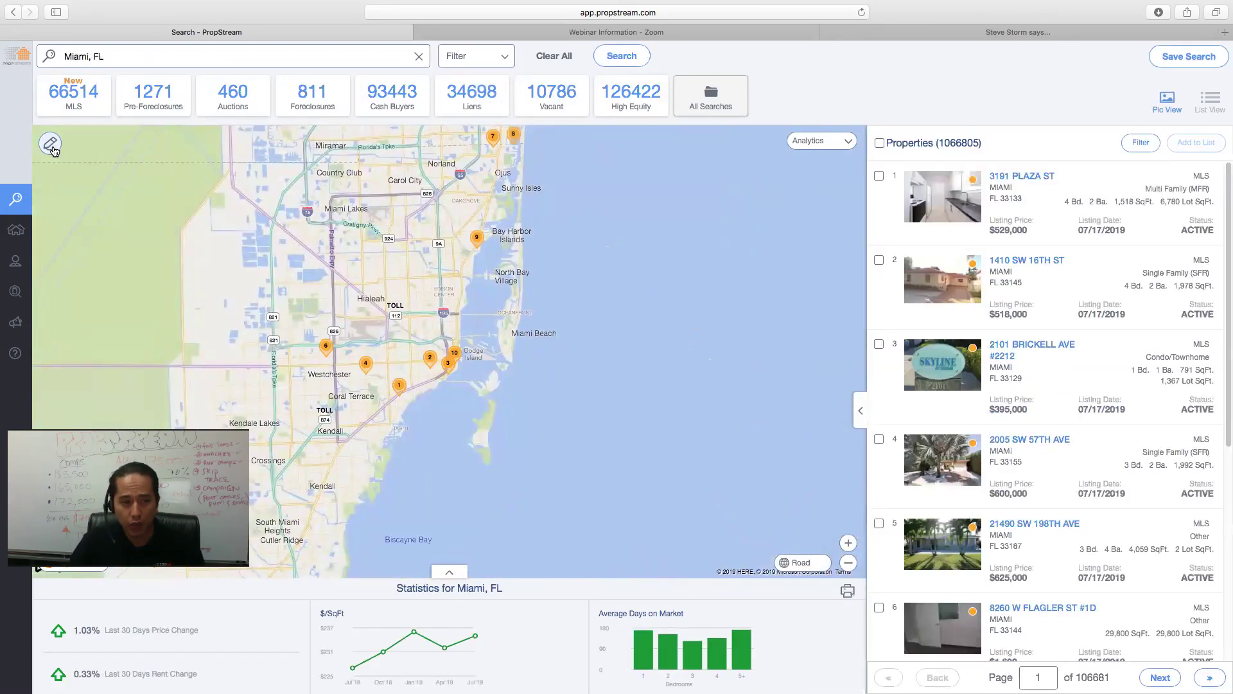
- Zoom in and draw a four-corner area north of downtown Miami, then clear the search
{"action": "scroll", "coordinate": [389, 244], "scroll_direction": "up", "scroll_amount": 2}
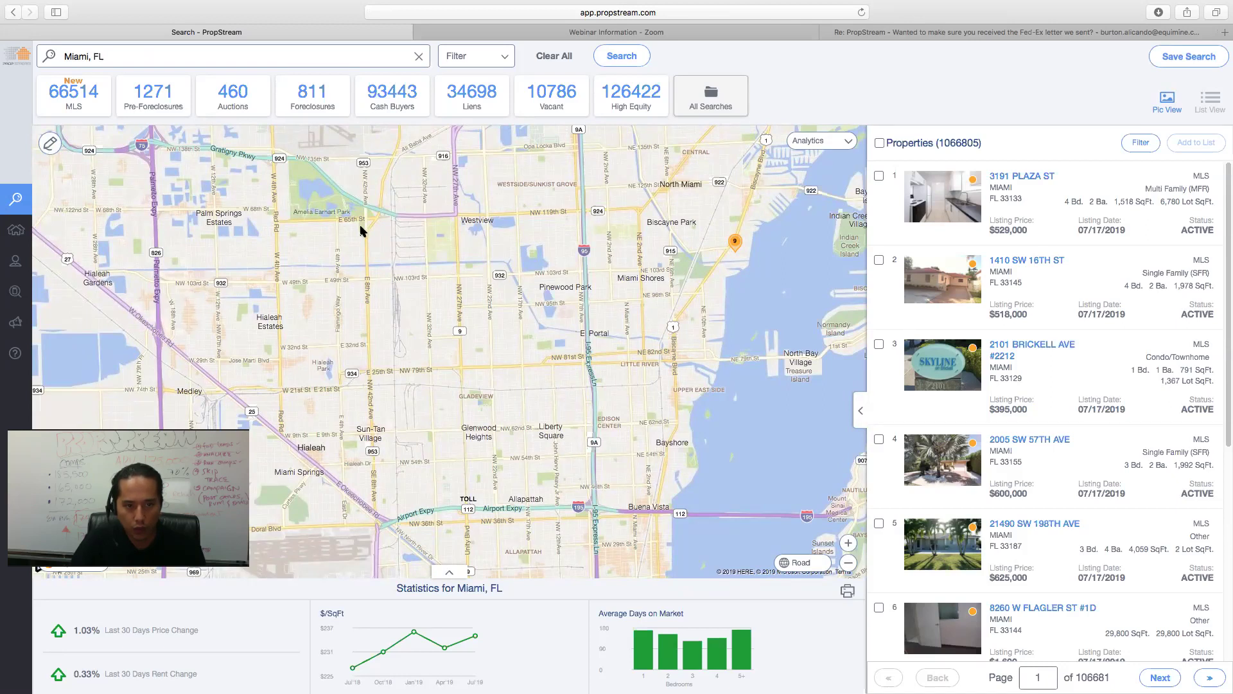
{"action": "left_click", "coordinate": [49, 142]}
{"action": "left_click_drag", "start_coordinate": [370, 222], "coordinate": [380, 376]}
{"action": "left_click", "coordinate": [378, 384]}
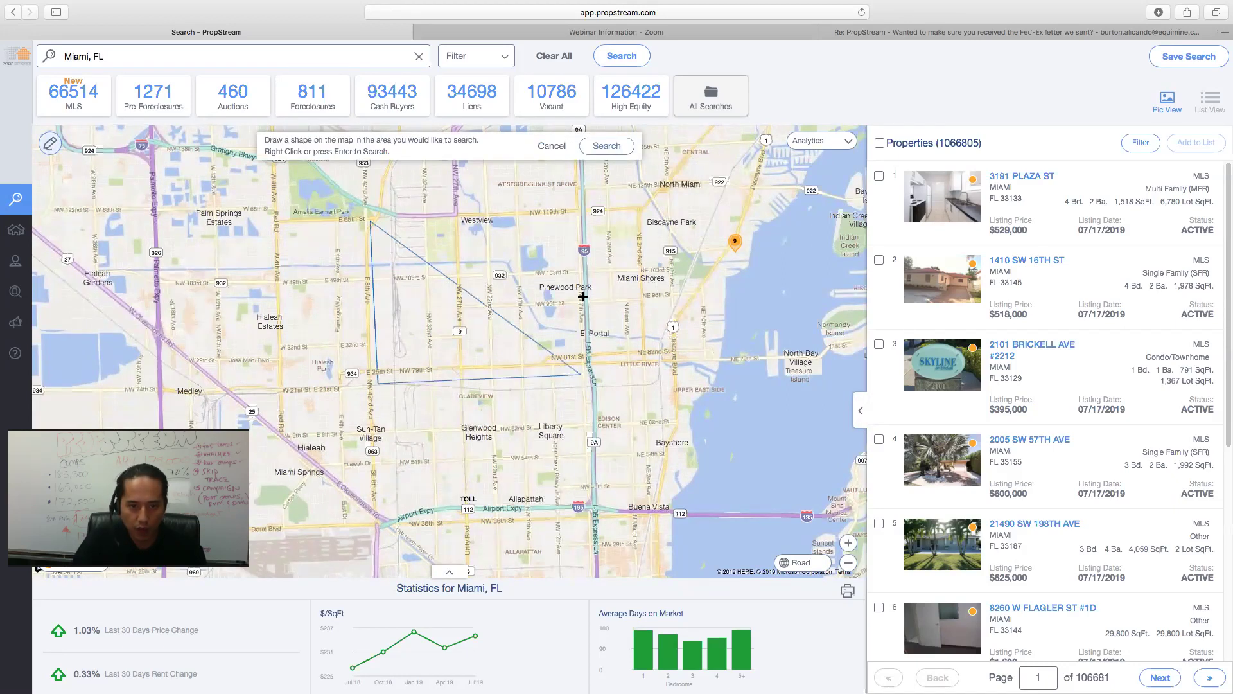
{"action": "left_click", "coordinate": [574, 212]}
{"action": "left_click", "coordinate": [582, 374]}
{"action": "left_click", "coordinate": [606, 145]}
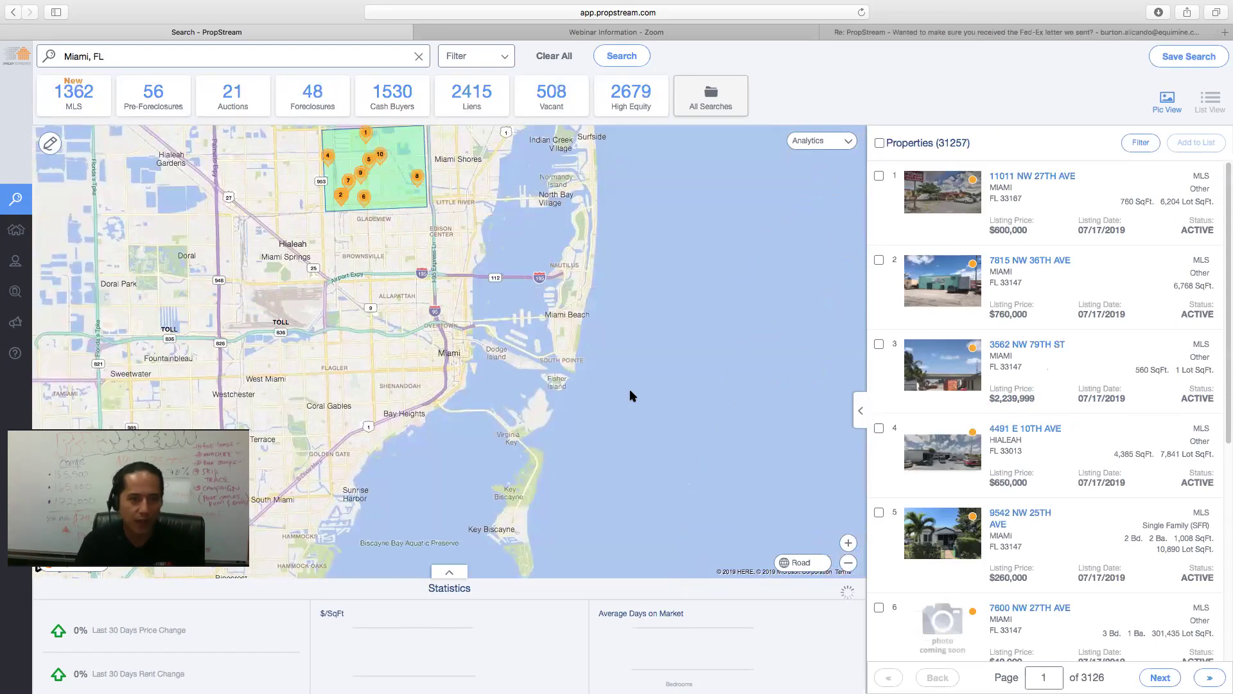
{"action": "left_click", "coordinate": [552, 56]}
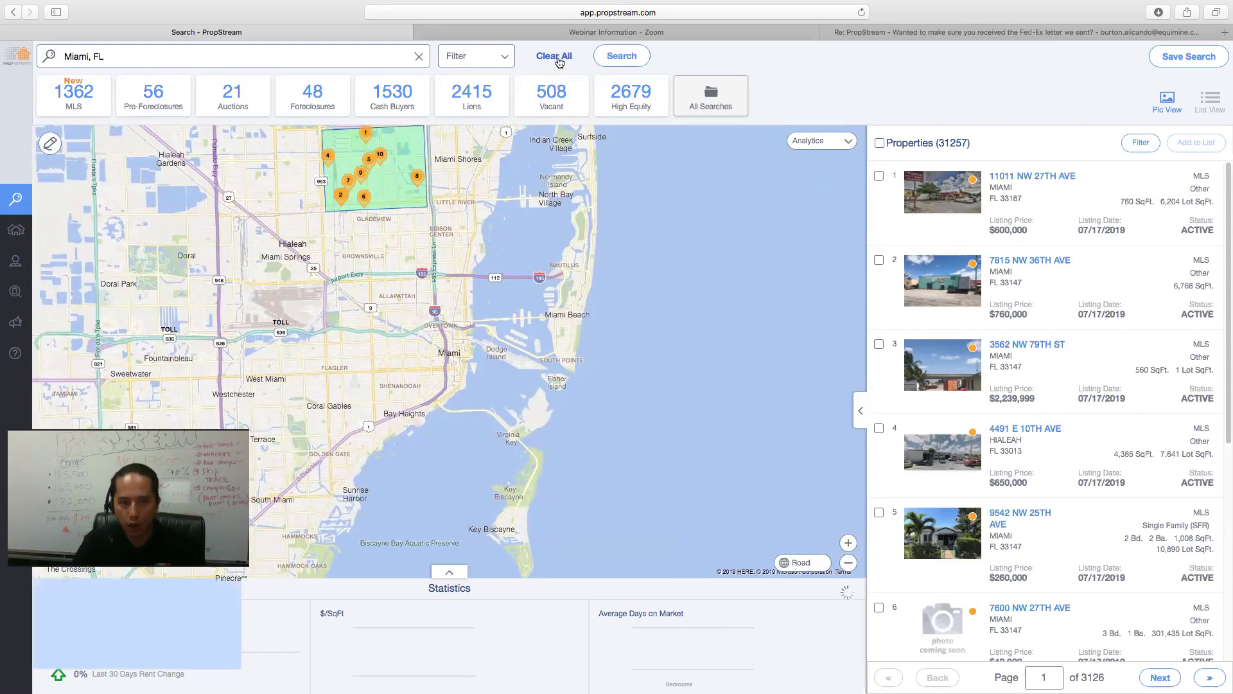
- Rerun the Maricopa County, AZ search and filter it to the 258,198 MLS listings
{"action": "left_click", "coordinate": [346, 56]}
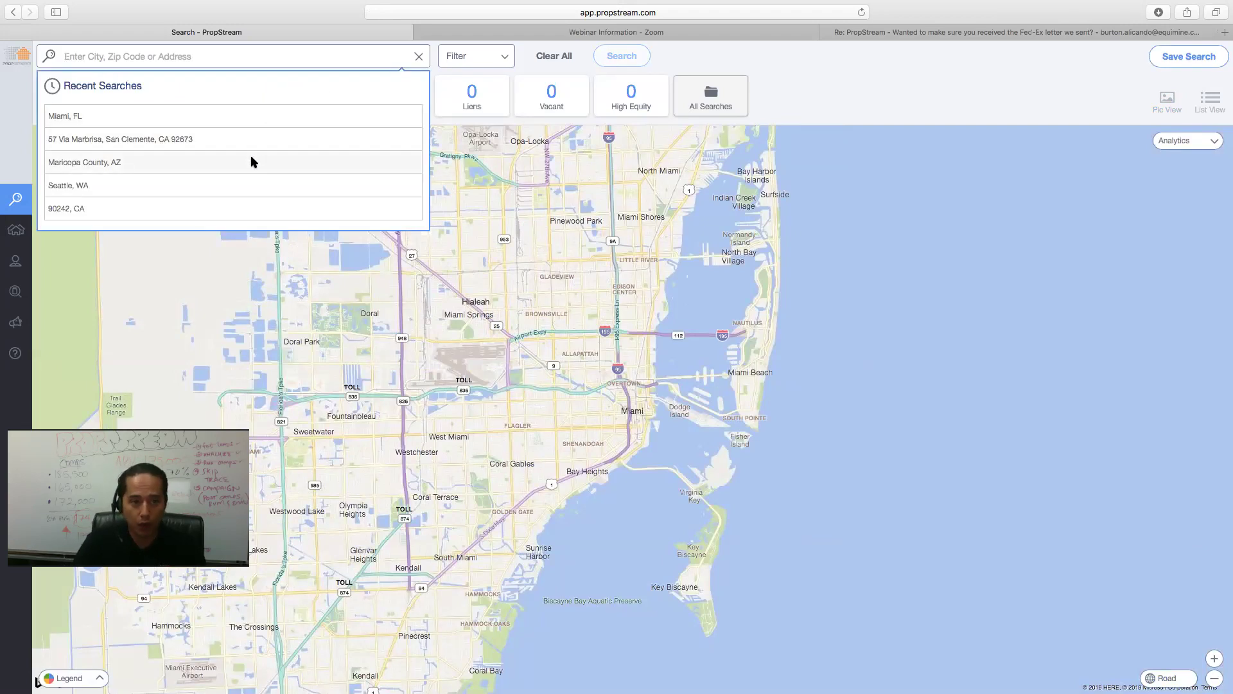
{"action": "left_click", "coordinate": [250, 162]}
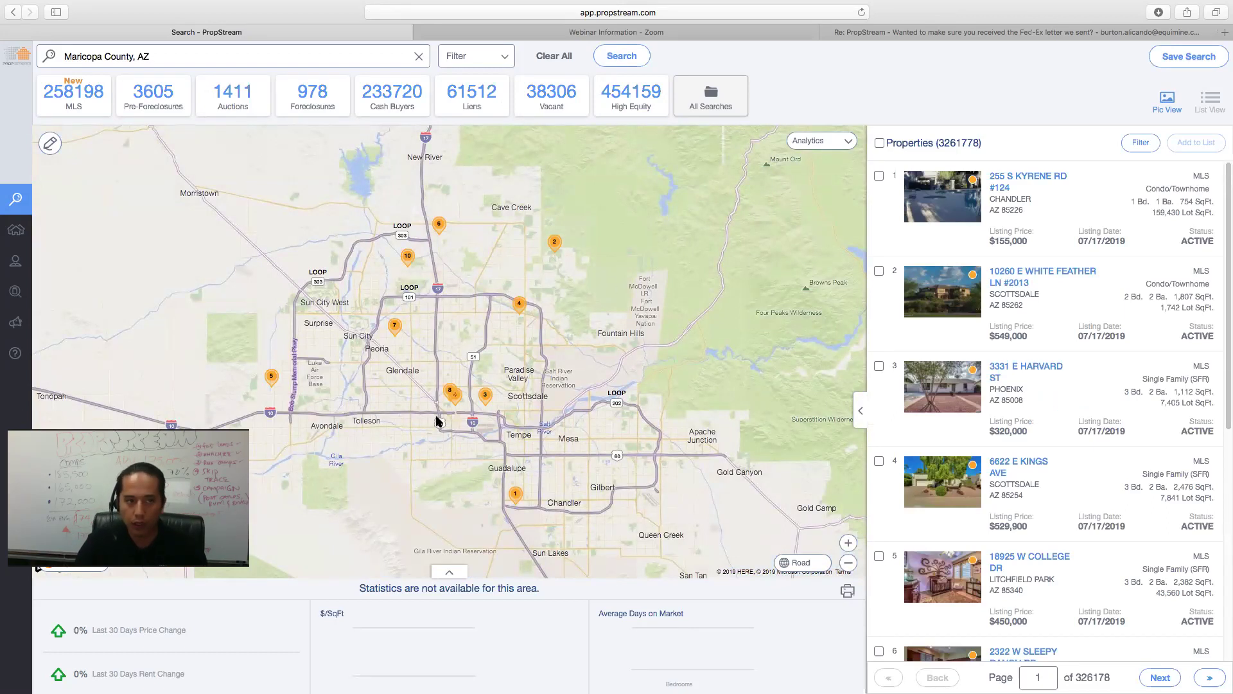
{"action": "left_click", "coordinate": [85, 103]}
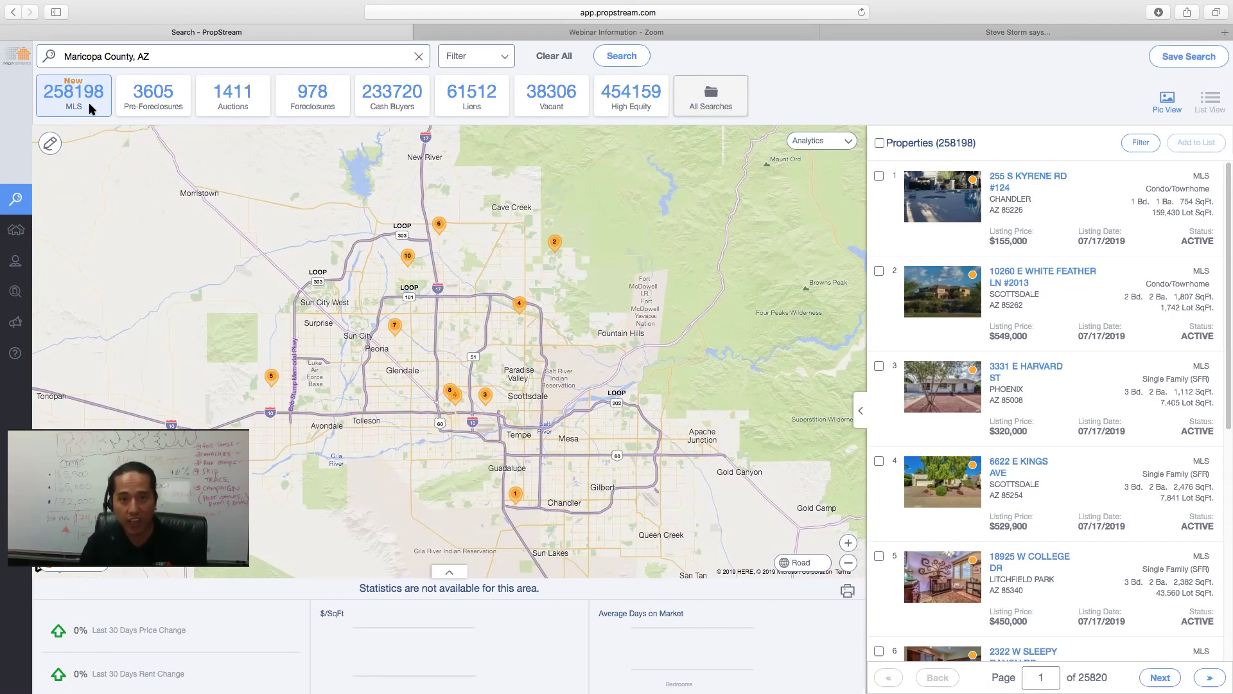
- Filter Maricopa County results to pre-foreclosures, then auctions, then the 978 foreclosures
{"action": "left_click", "coordinate": [154, 105]}
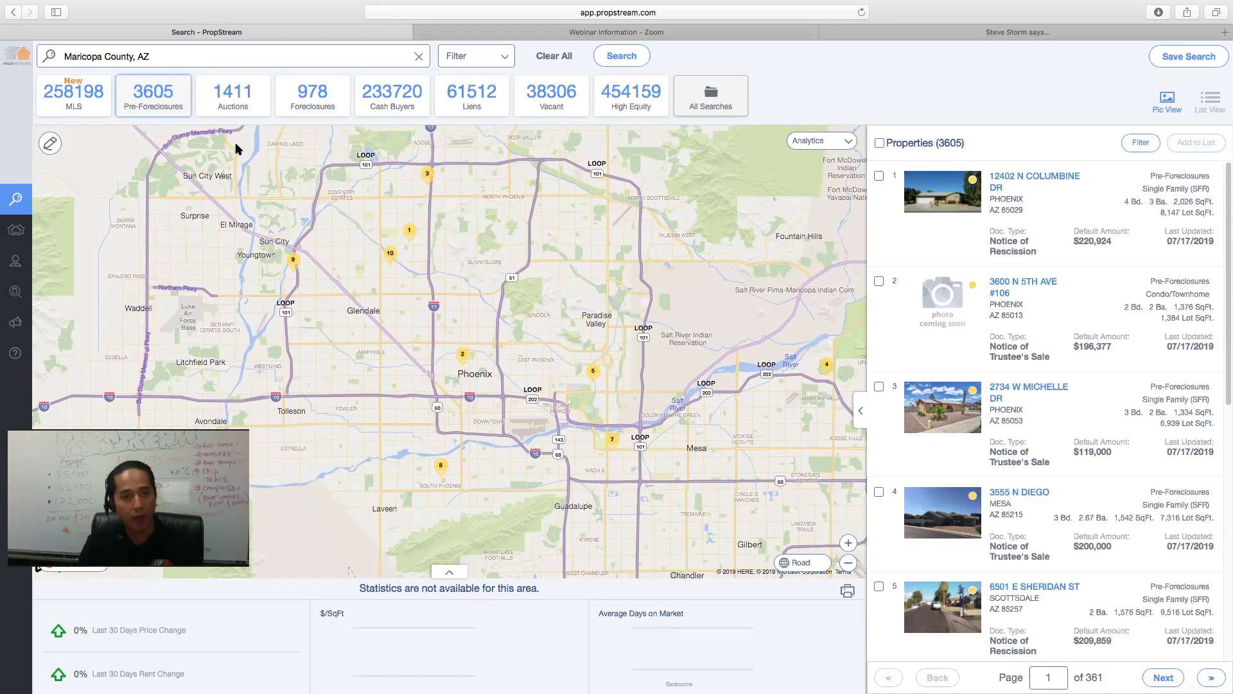
{"action": "left_click", "coordinate": [232, 94]}
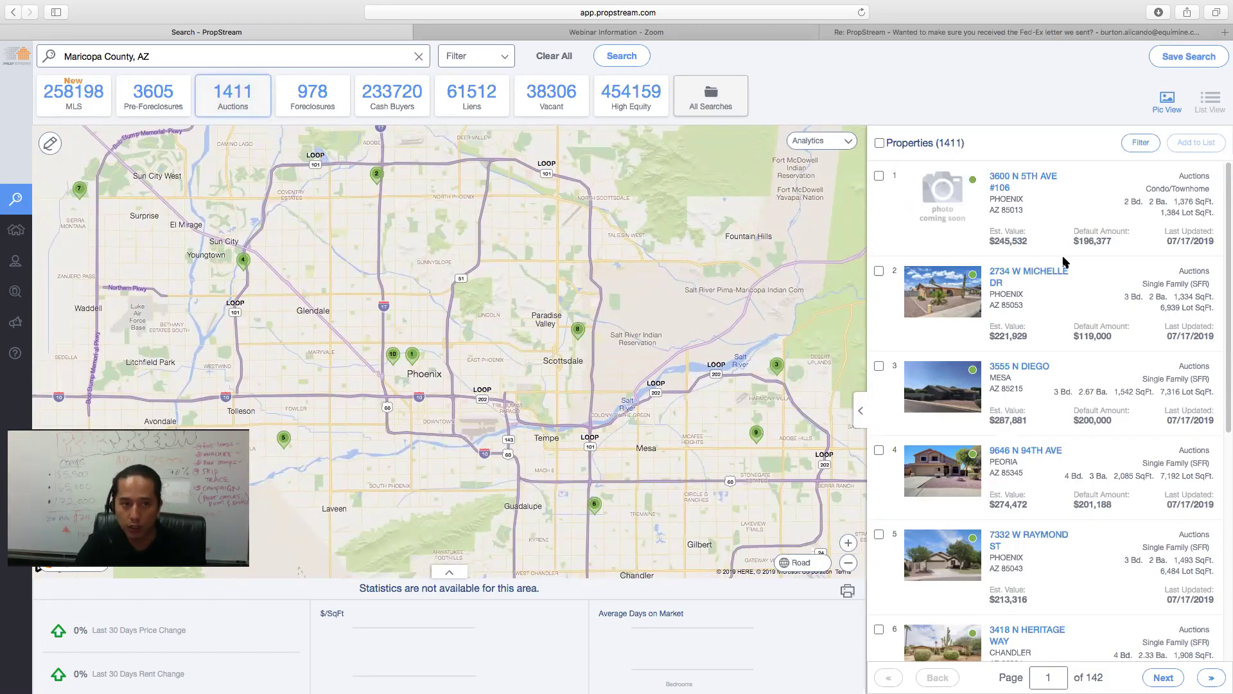
{"action": "left_click", "coordinate": [309, 105]}
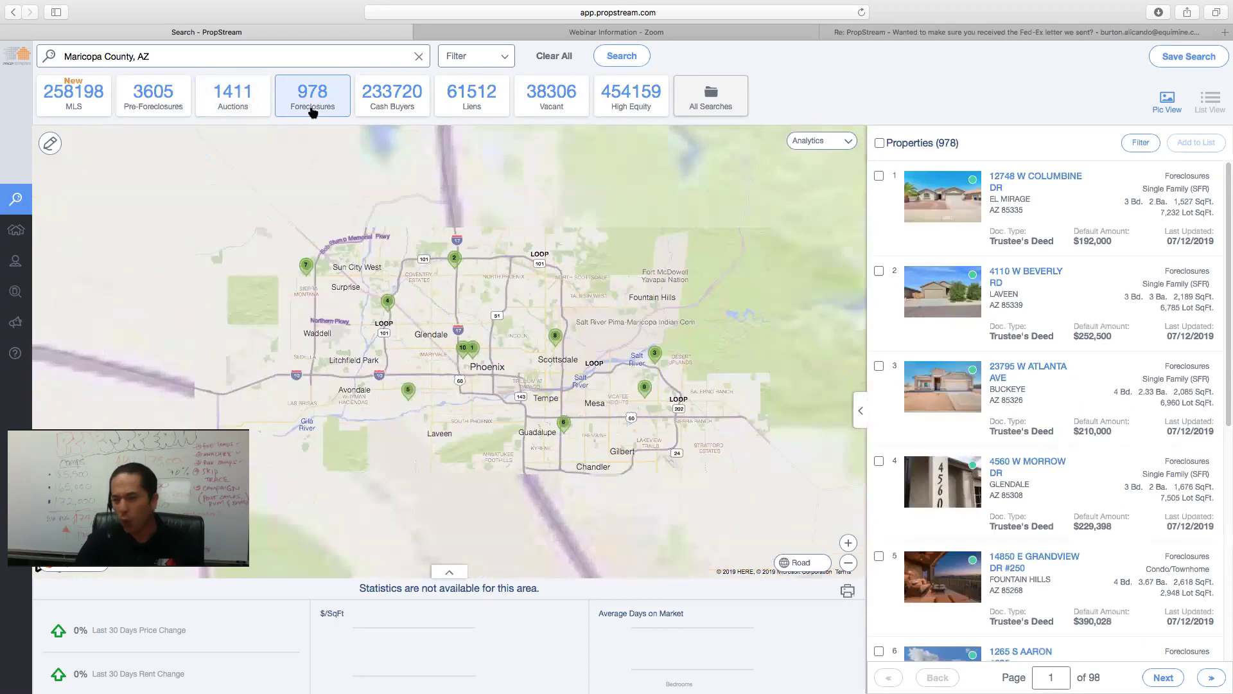
- Filter the Maricopa County results to the 233,720 Cash Buyers properties
{"action": "left_click", "coordinate": [396, 113]}
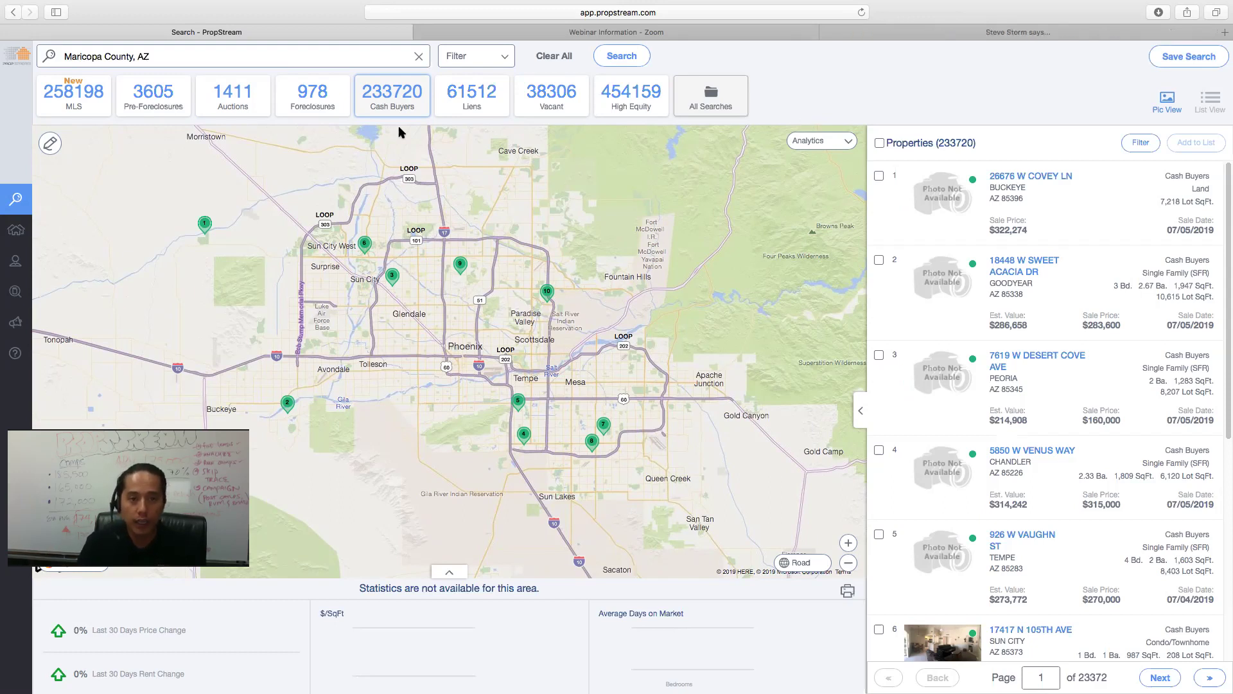
- Filter Maricopa County results to the 61,512 lien properties, mostly HOA liens
{"action": "left_click", "coordinate": [475, 111]}
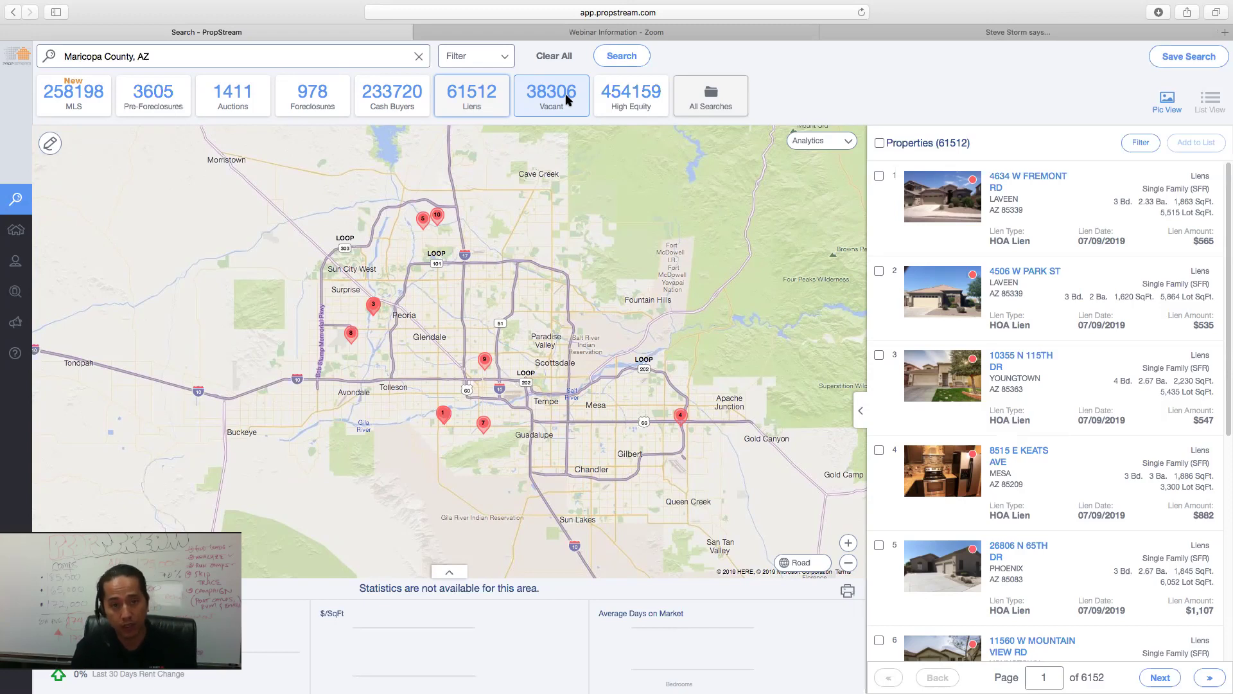
- Filter to Maricopa County's 38,306 vacant properties and close the unrelated third browser tab
{"action": "left_click", "coordinate": [567, 100]}
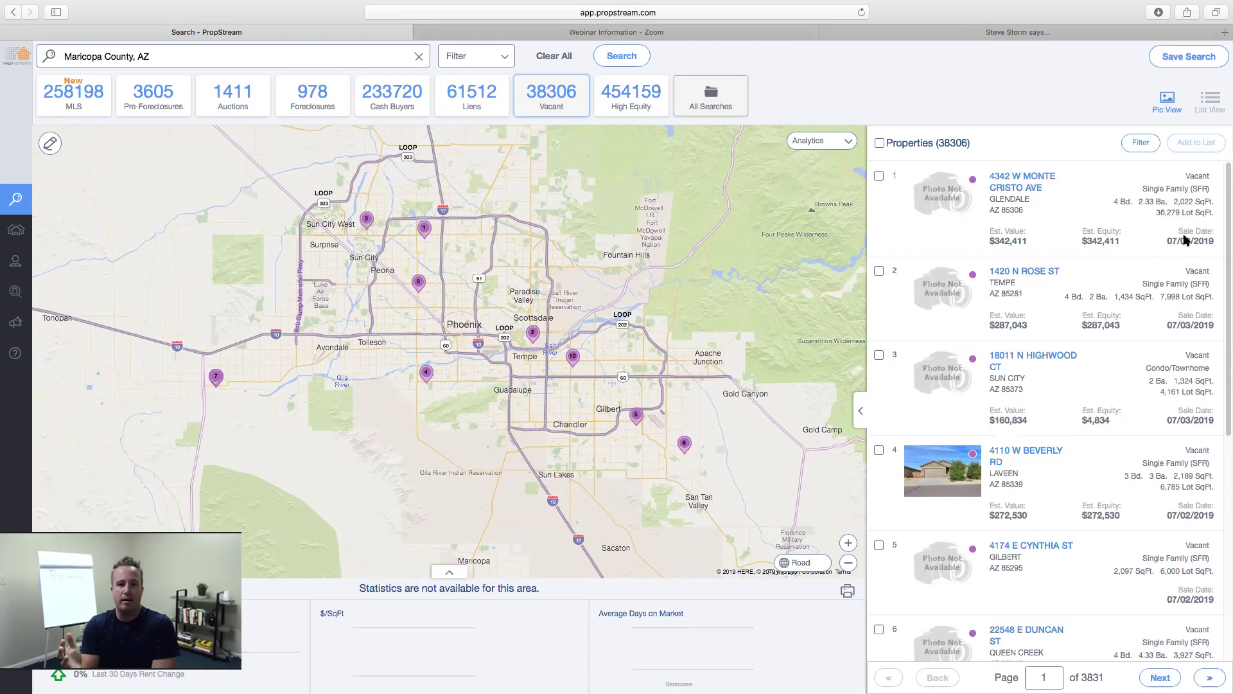
{"action": "left_click", "coordinate": [829, 32]}
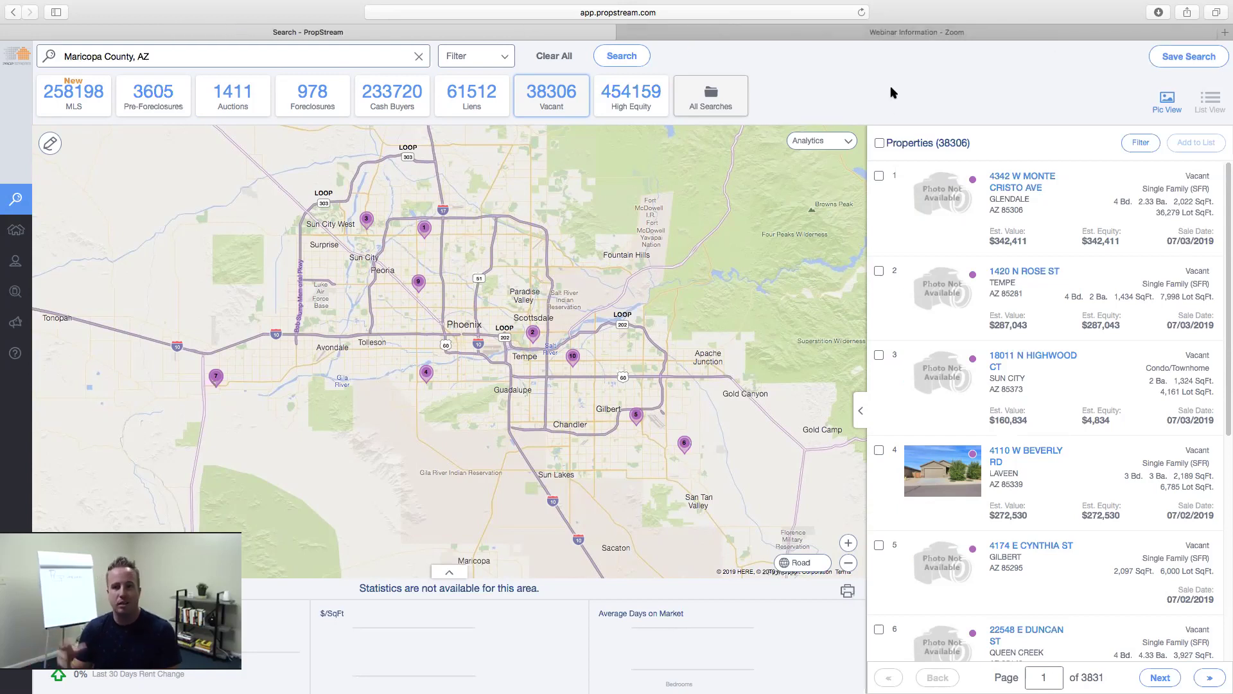
- Close the 'Webinar Information - Zoom' browser tab, leaving only the vacant-property search
{"action": "left_click", "coordinate": [623, 32]}
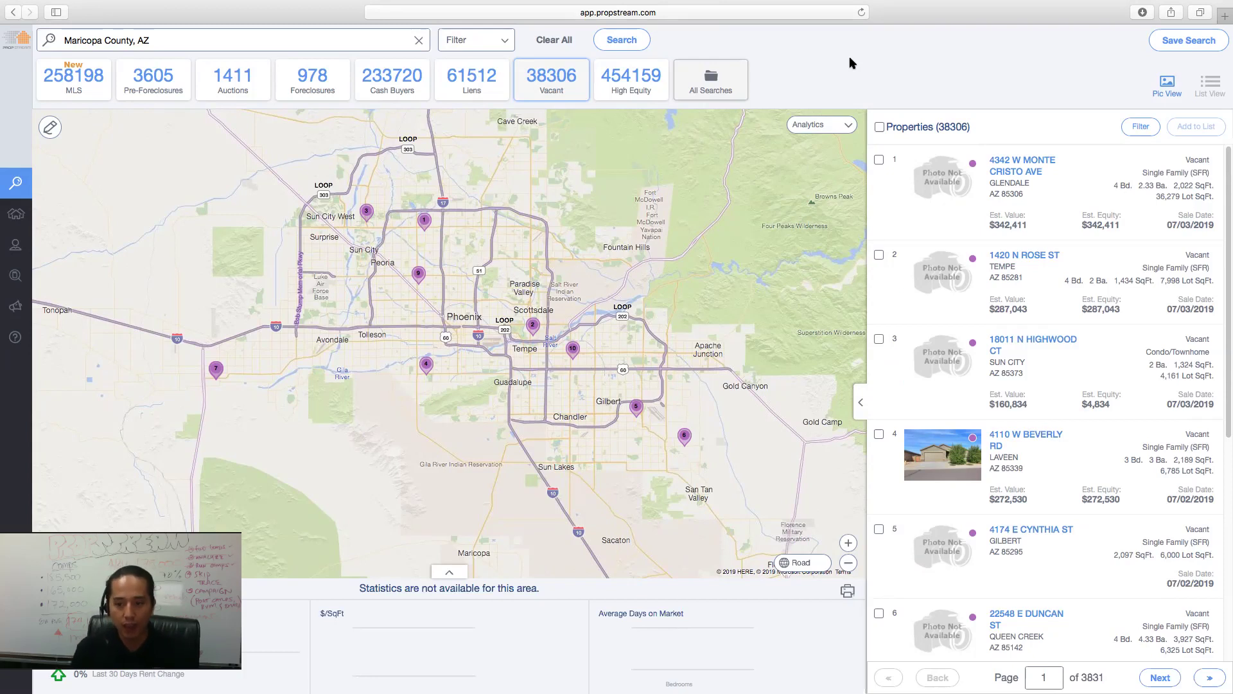
- Switch the Maricopa County, AZ search to High Equity properties, listing 454,159 results
{"action": "left_click", "coordinate": [631, 84]}
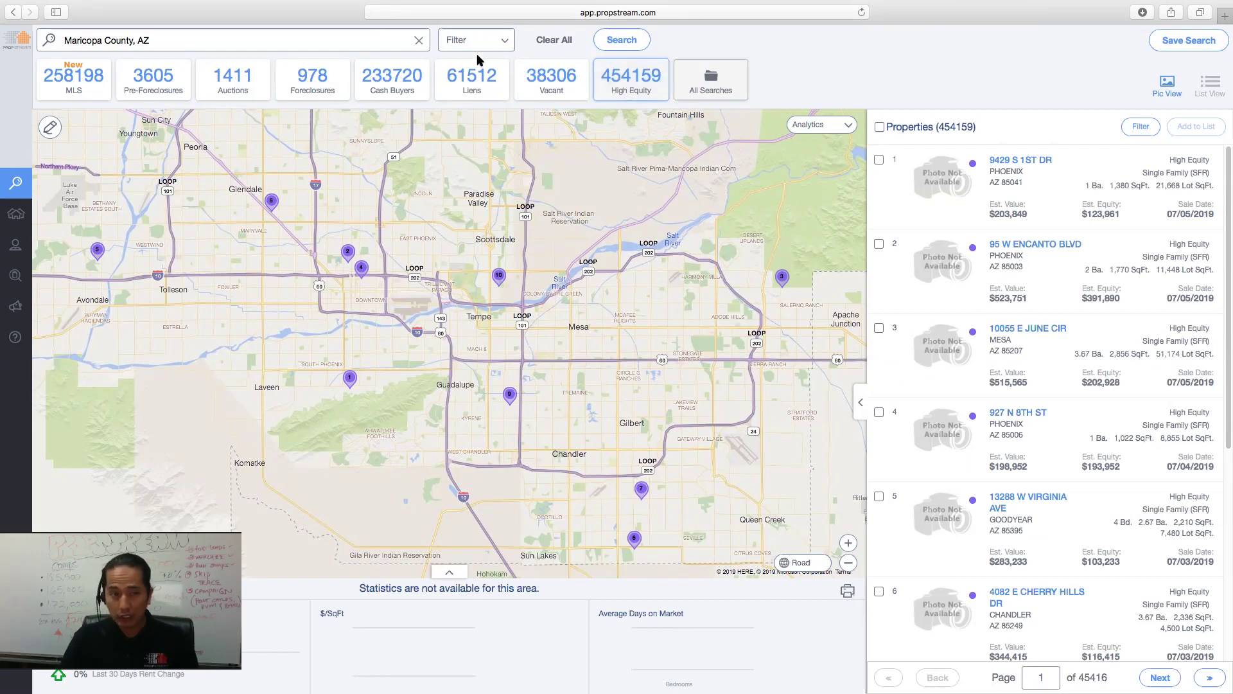
- Check the List Type choices in Search Options without changing anything, then close the panel
{"action": "left_click", "coordinate": [504, 42]}
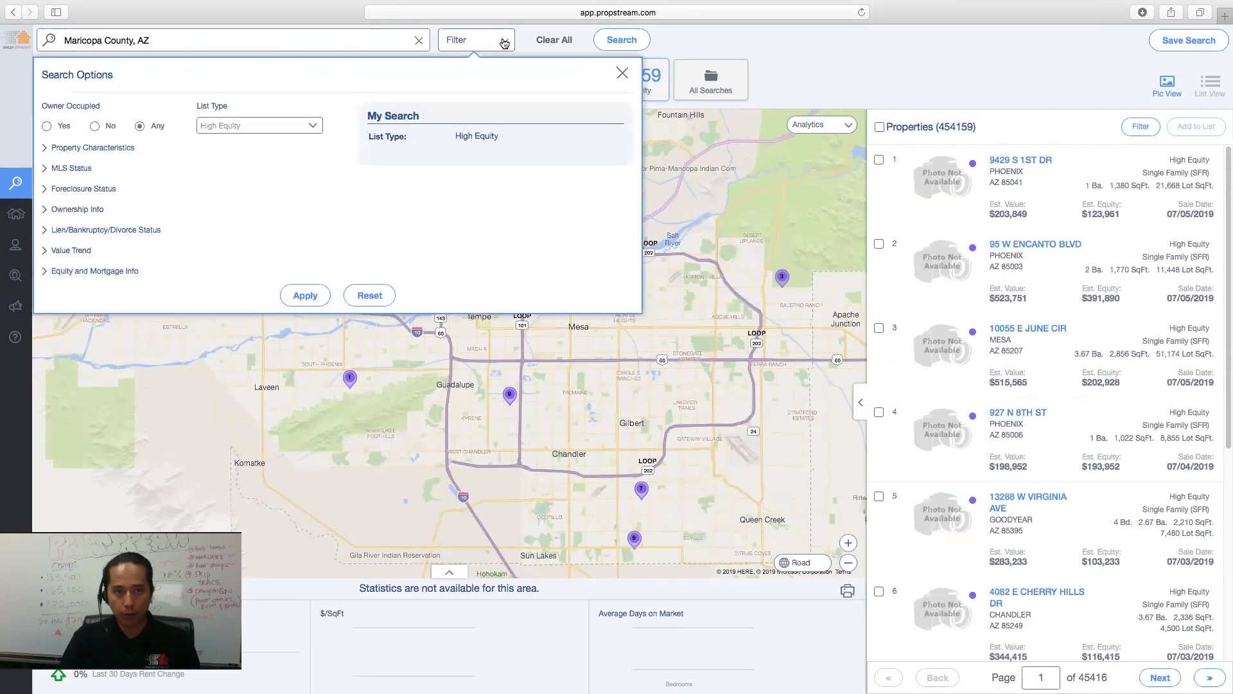
{"action": "left_click", "coordinate": [316, 126]}
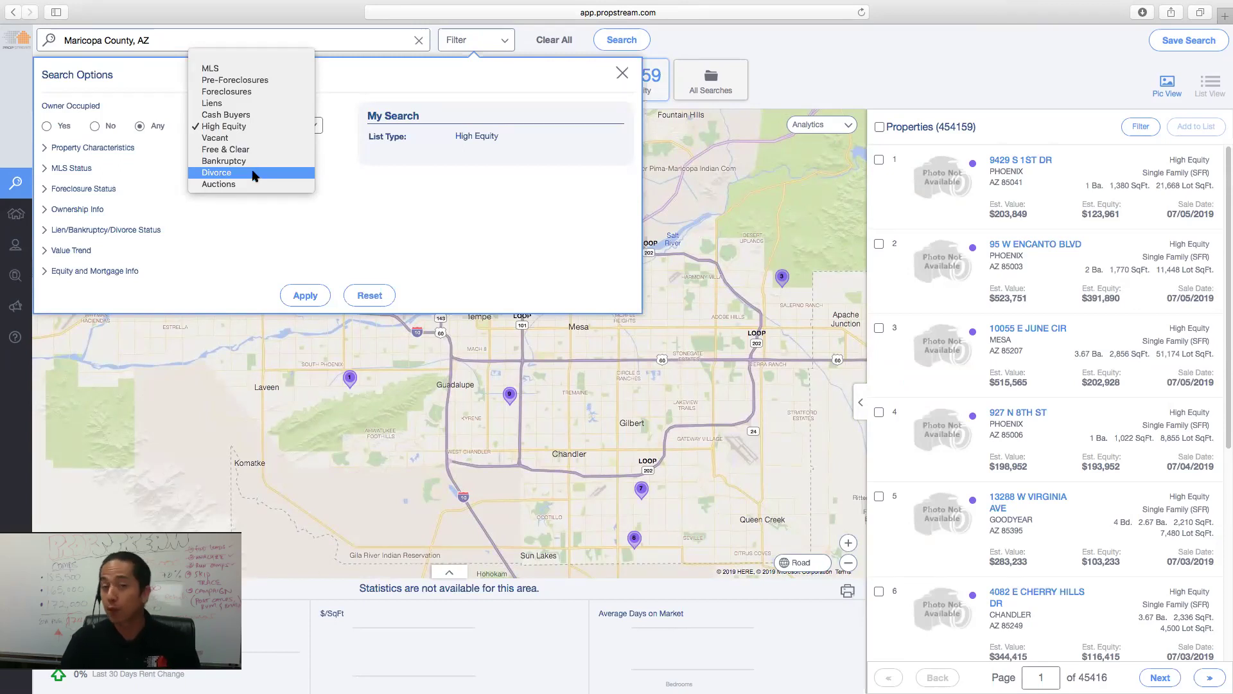
{"action": "left_click", "coordinate": [409, 197]}
{"action": "left_click", "coordinate": [811, 51]}
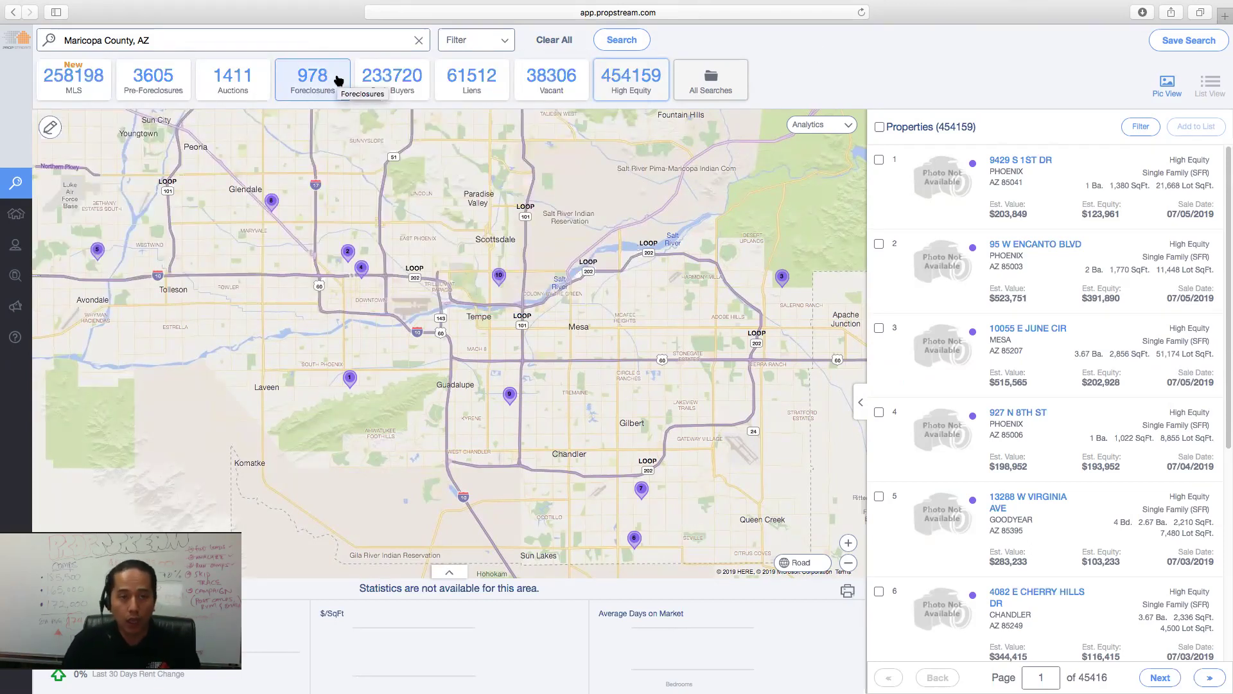
{"action": "left_click", "coordinate": [419, 40]}
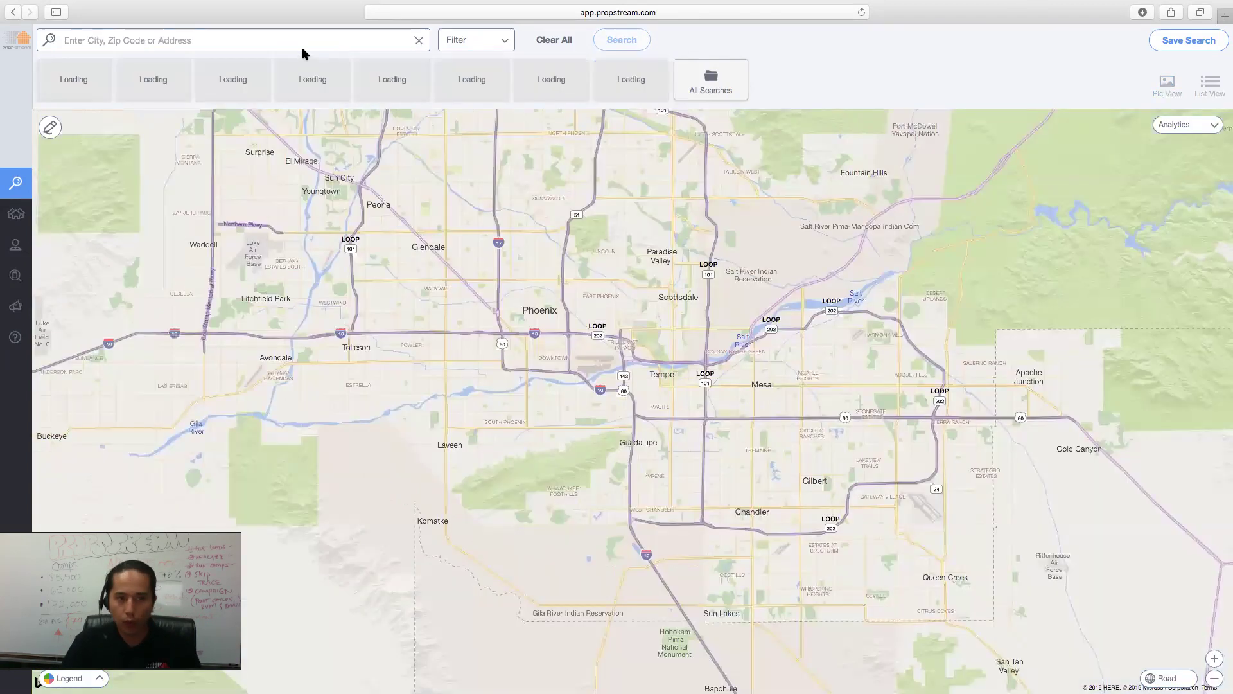
{"action": "left_click", "coordinate": [307, 43]}
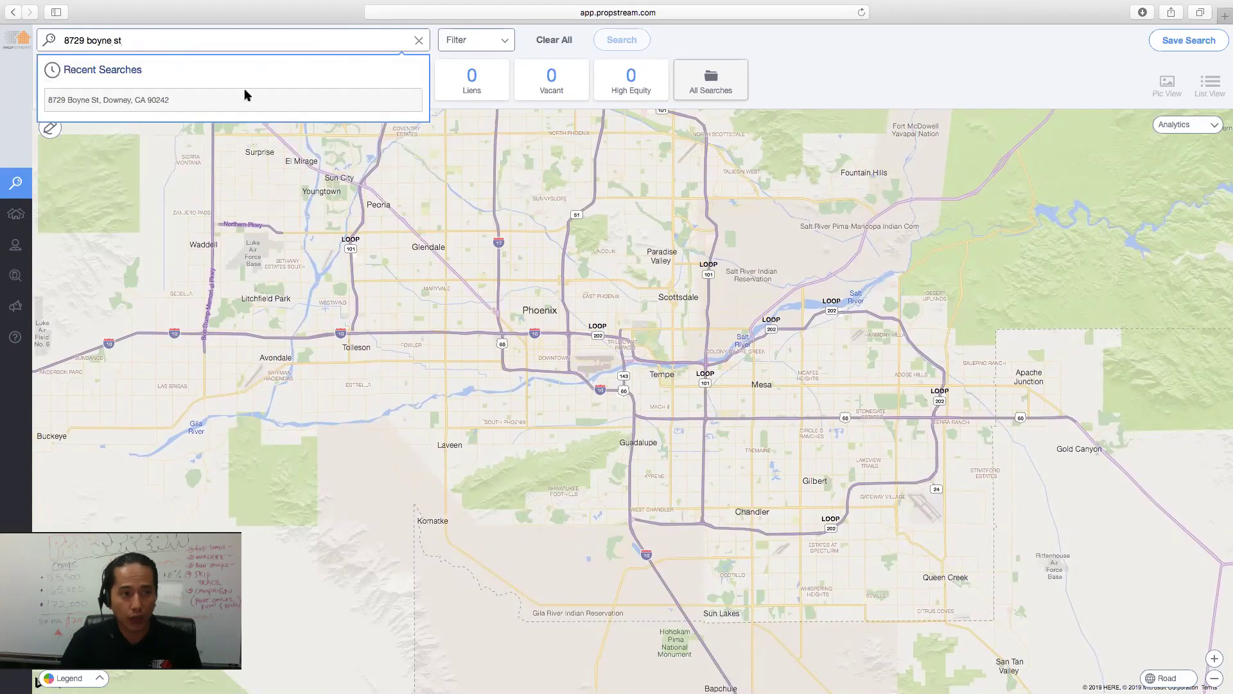
{"action": "left_click", "coordinate": [230, 101]}
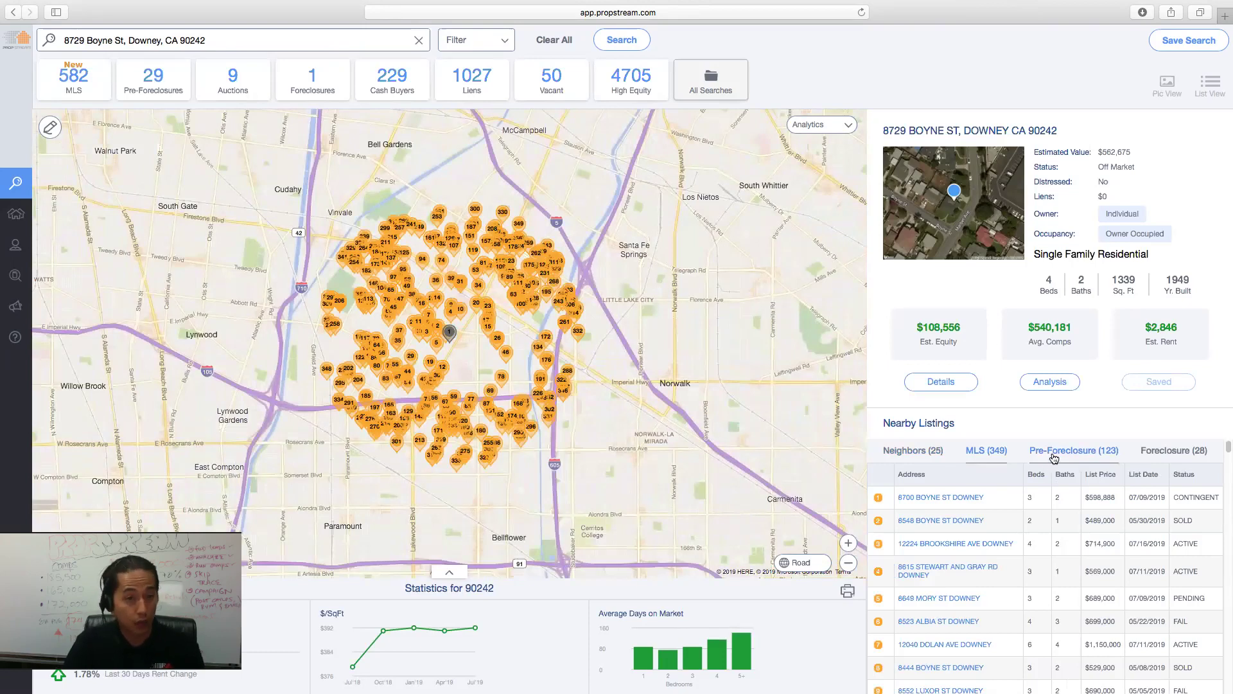
- Show the property's nearby pre-foreclosures, foreclosures, and then its 25 neighbouring properties
{"action": "left_click", "coordinate": [1054, 453]}
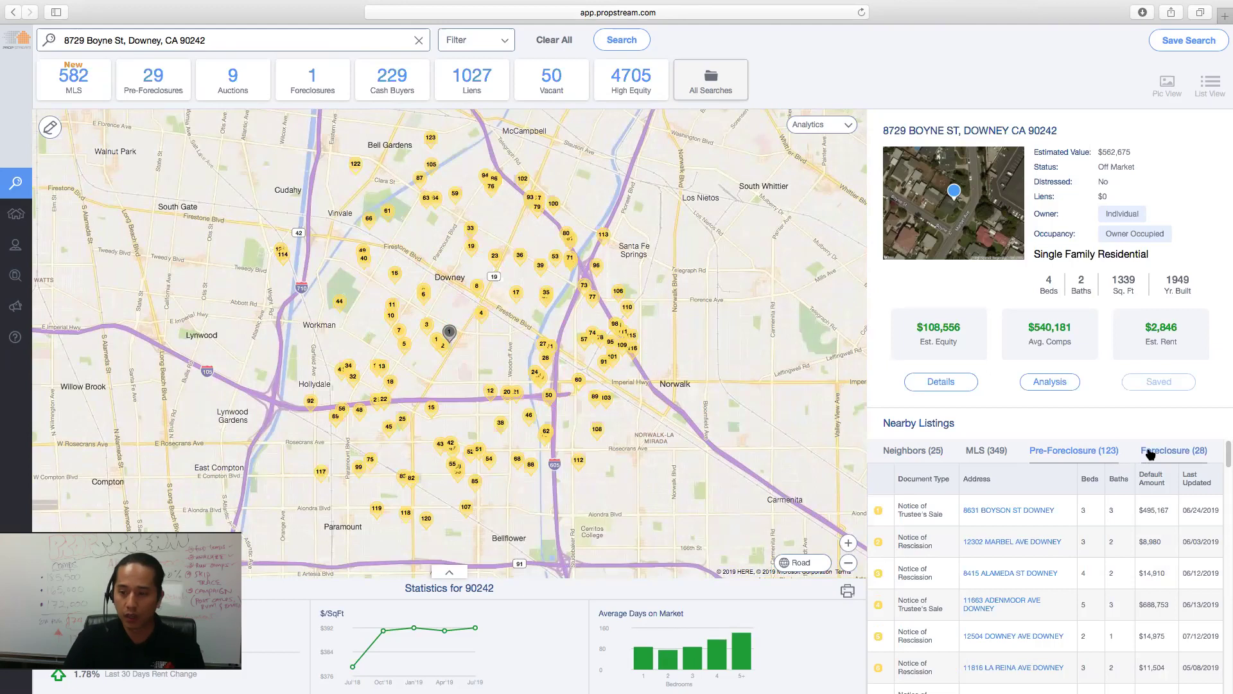
{"action": "left_click", "coordinate": [1153, 452]}
{"action": "left_click", "coordinate": [913, 450]}
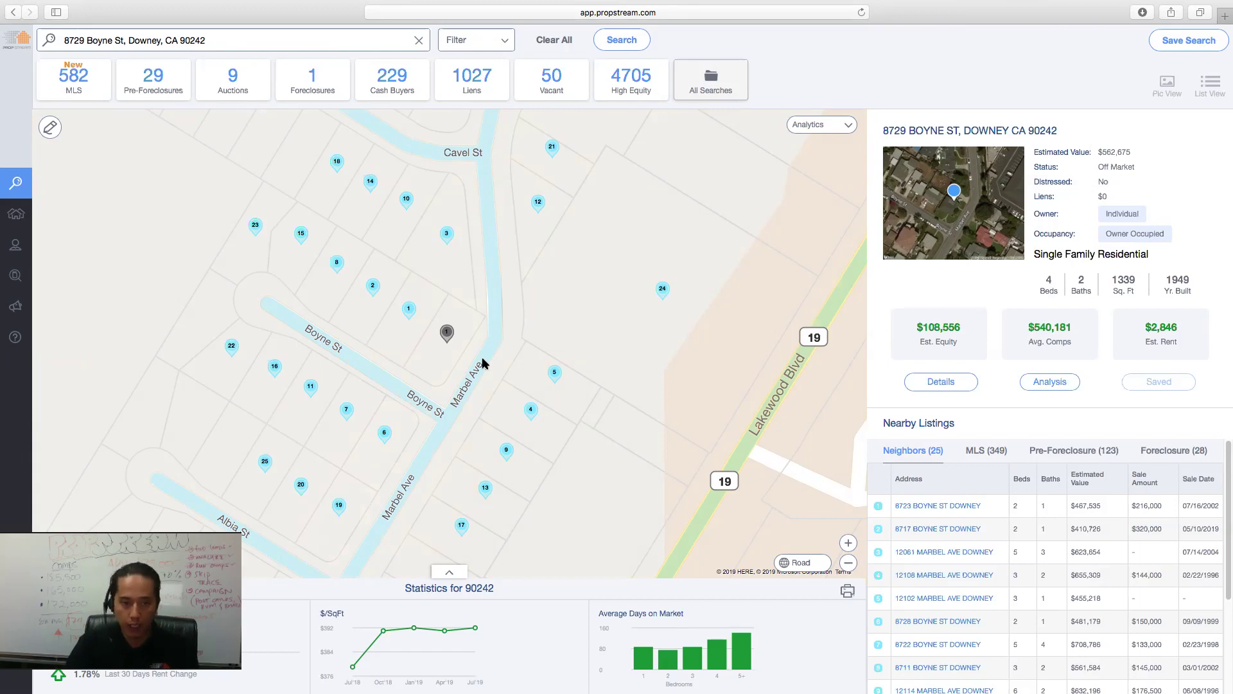
{"action": "left_click", "coordinate": [483, 359]}
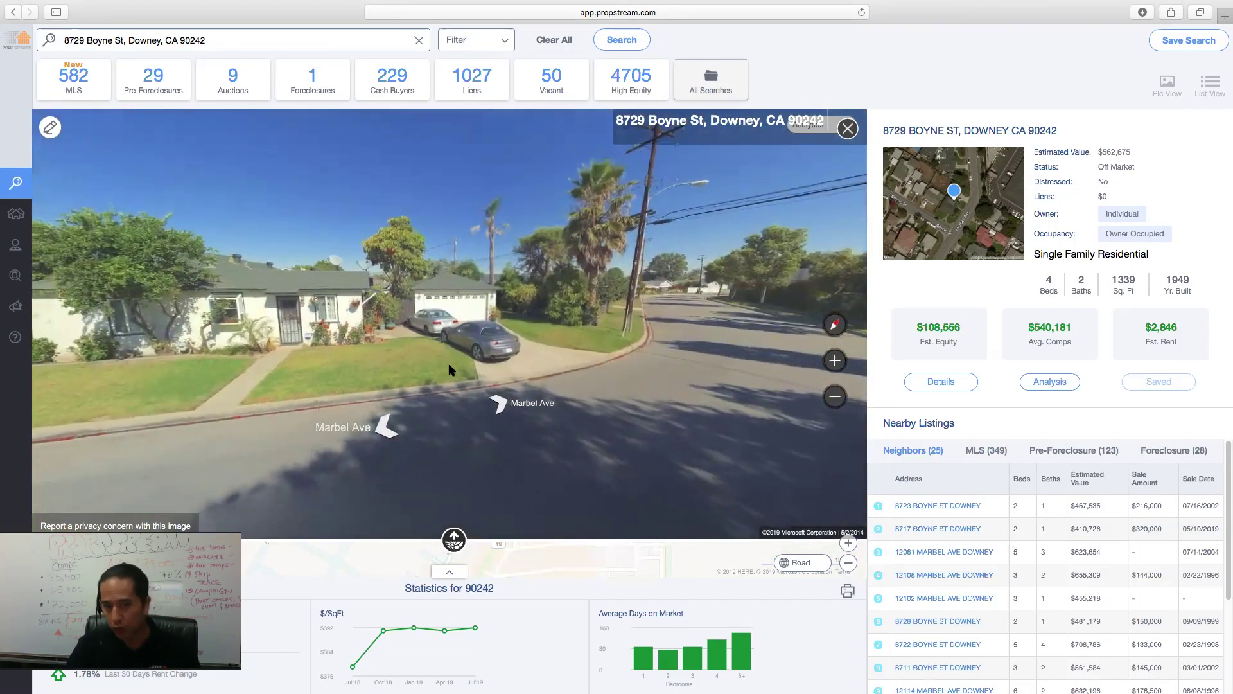
{"action": "left_click", "coordinate": [453, 541]}
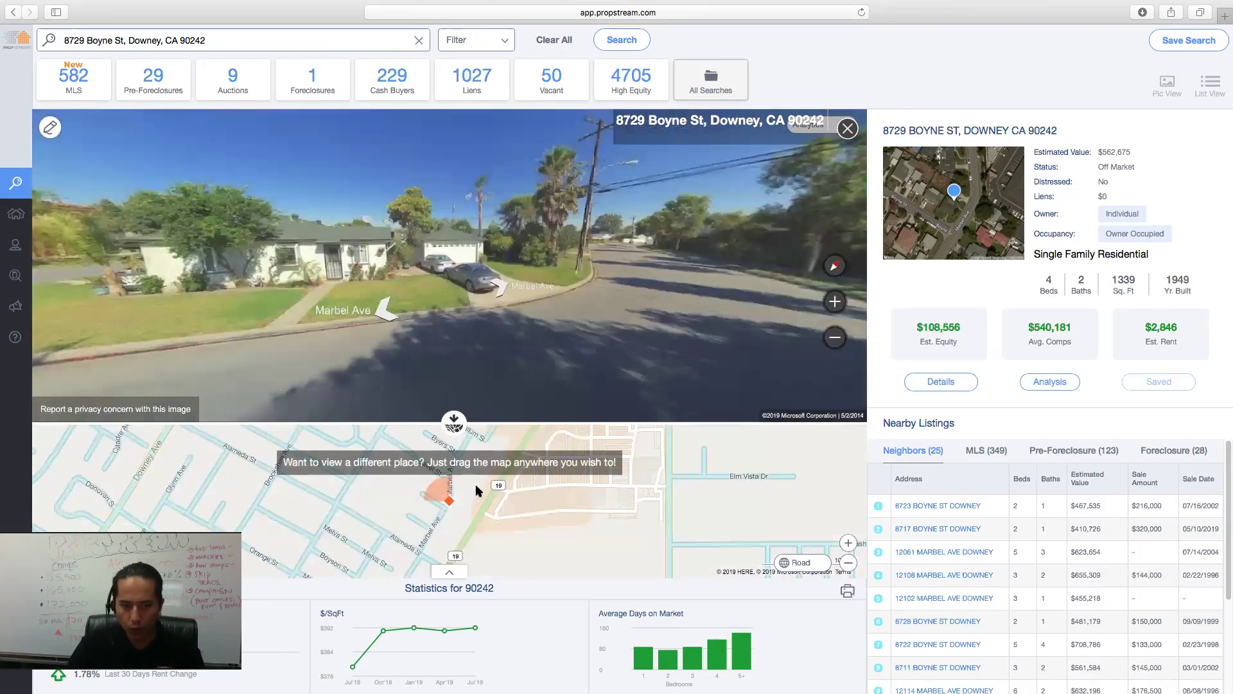
{"action": "left_click_drag", "start_coordinate": [429, 548], "coordinate": [498, 526]}
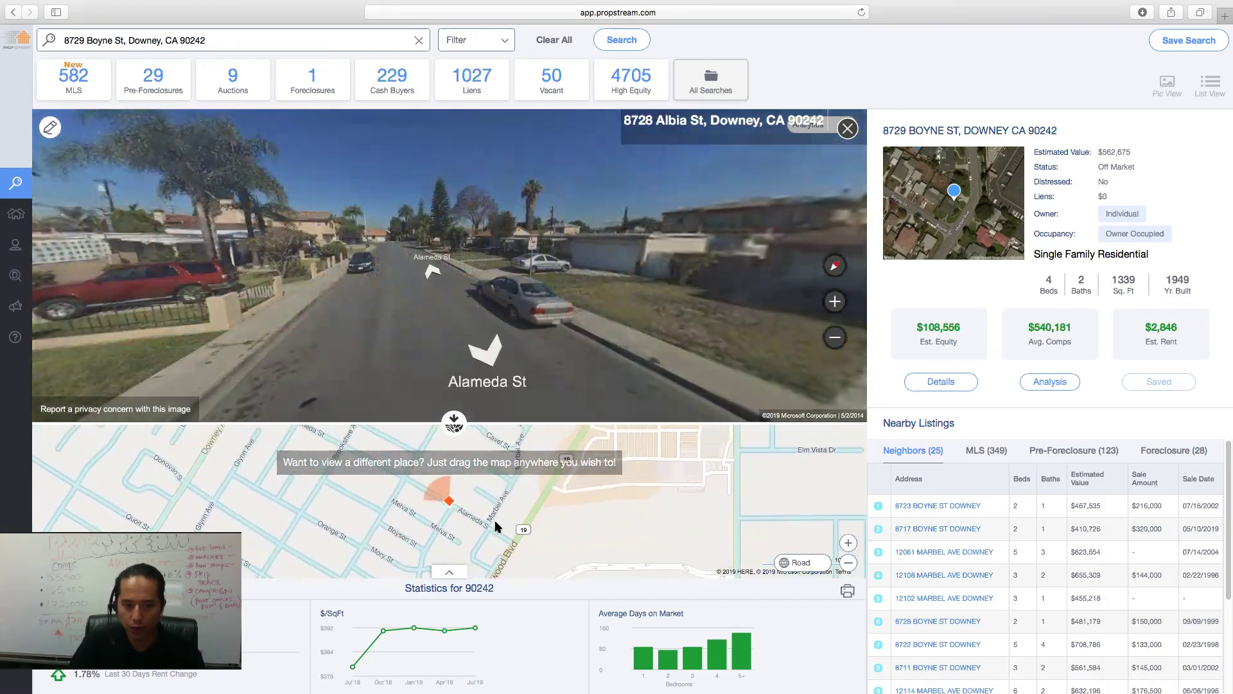
{"action": "left_click_drag", "start_coordinate": [543, 323], "coordinate": [344, 333]}
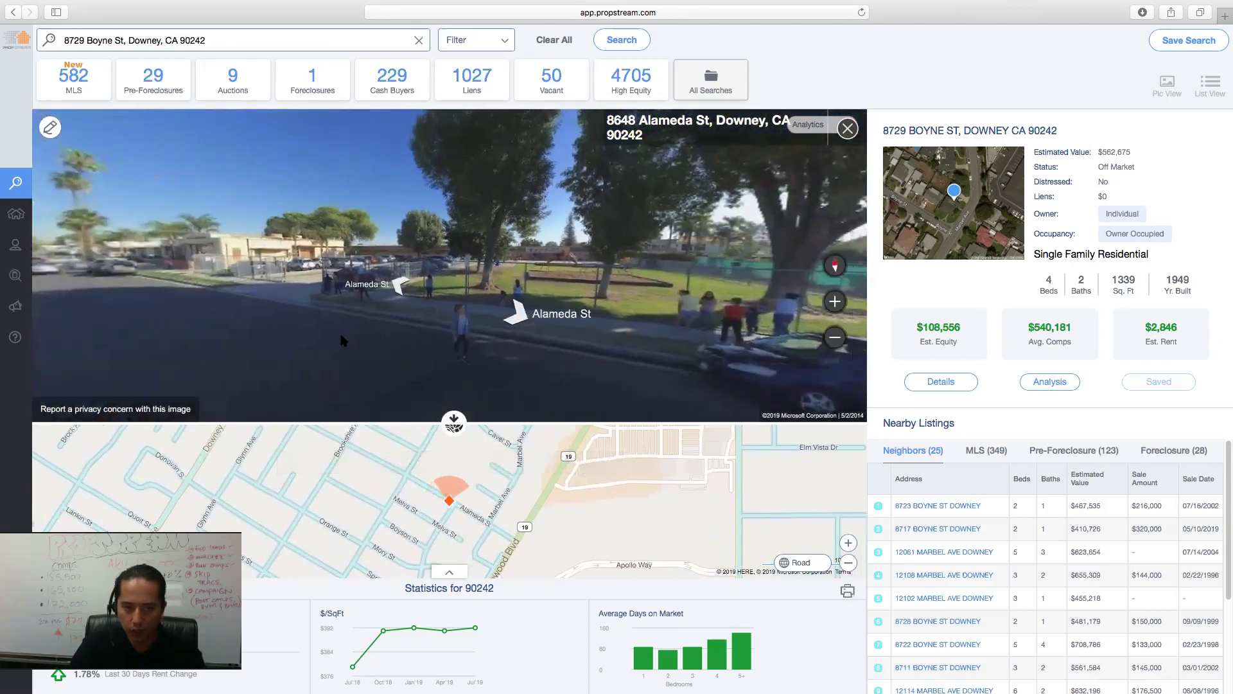
{"action": "left_click_drag", "start_coordinate": [512, 473], "coordinate": [469, 494]}
{"action": "left_click", "coordinate": [402, 465]}
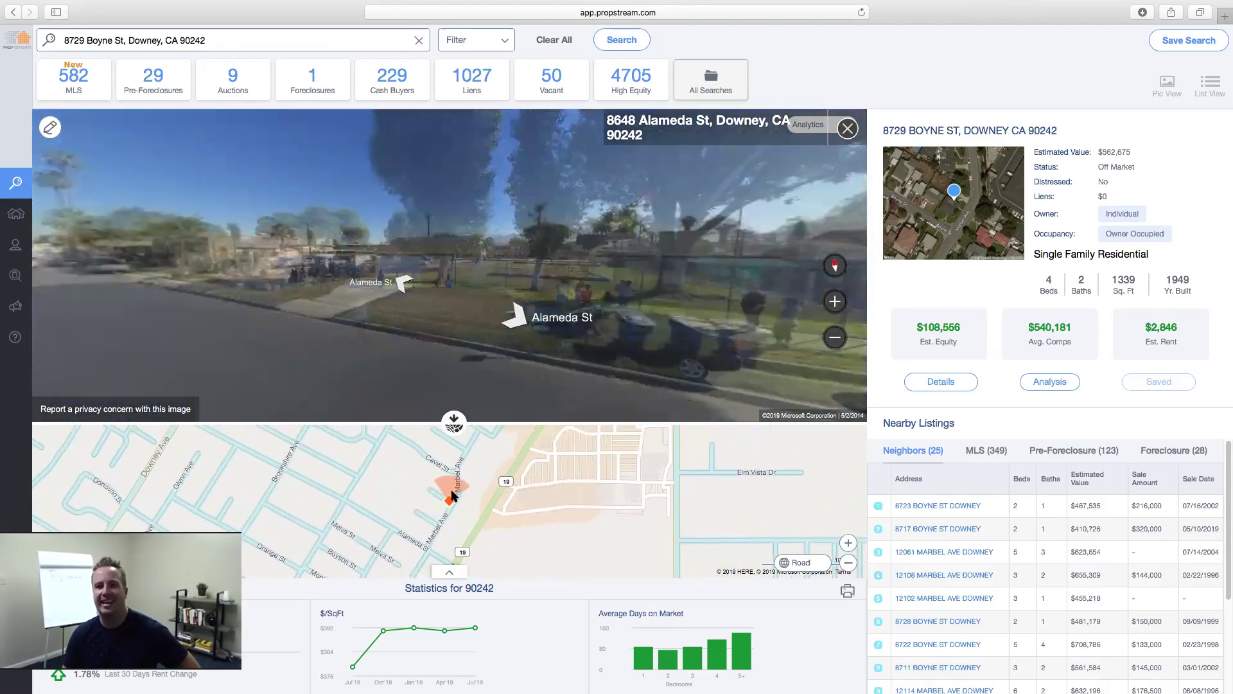
{"action": "left_click", "coordinate": [450, 492]}
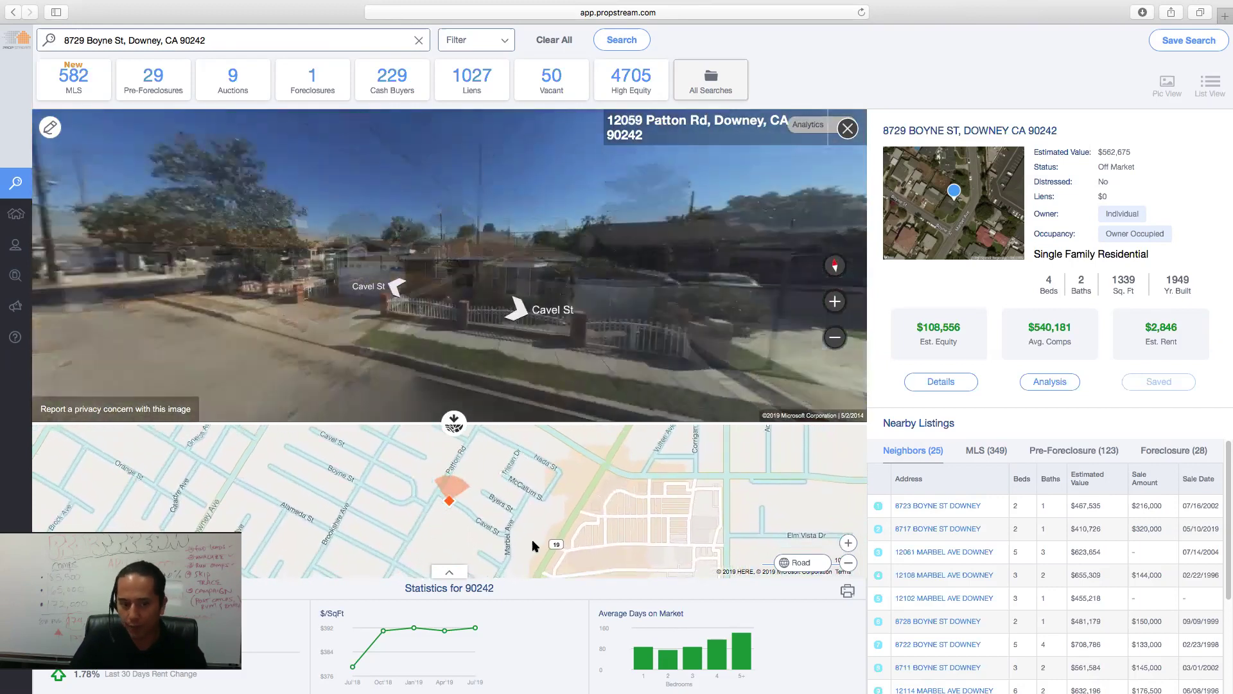
{"action": "left_click", "coordinate": [498, 569]}
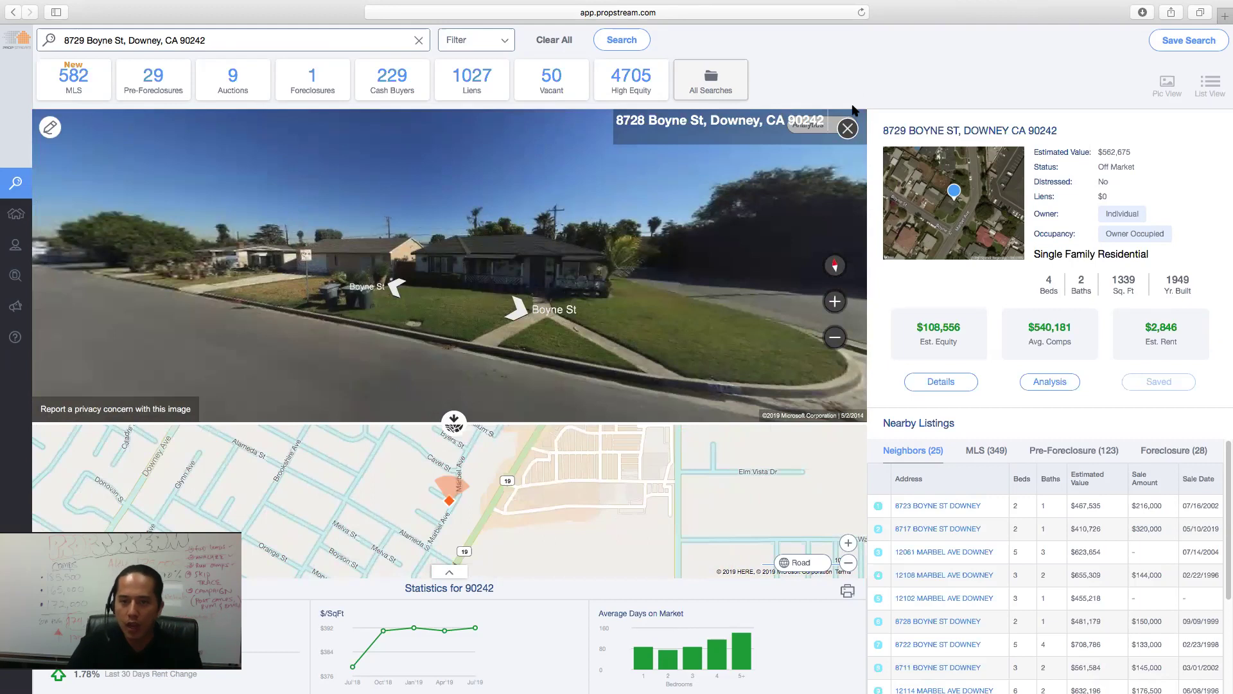
{"action": "left_click", "coordinate": [848, 128]}
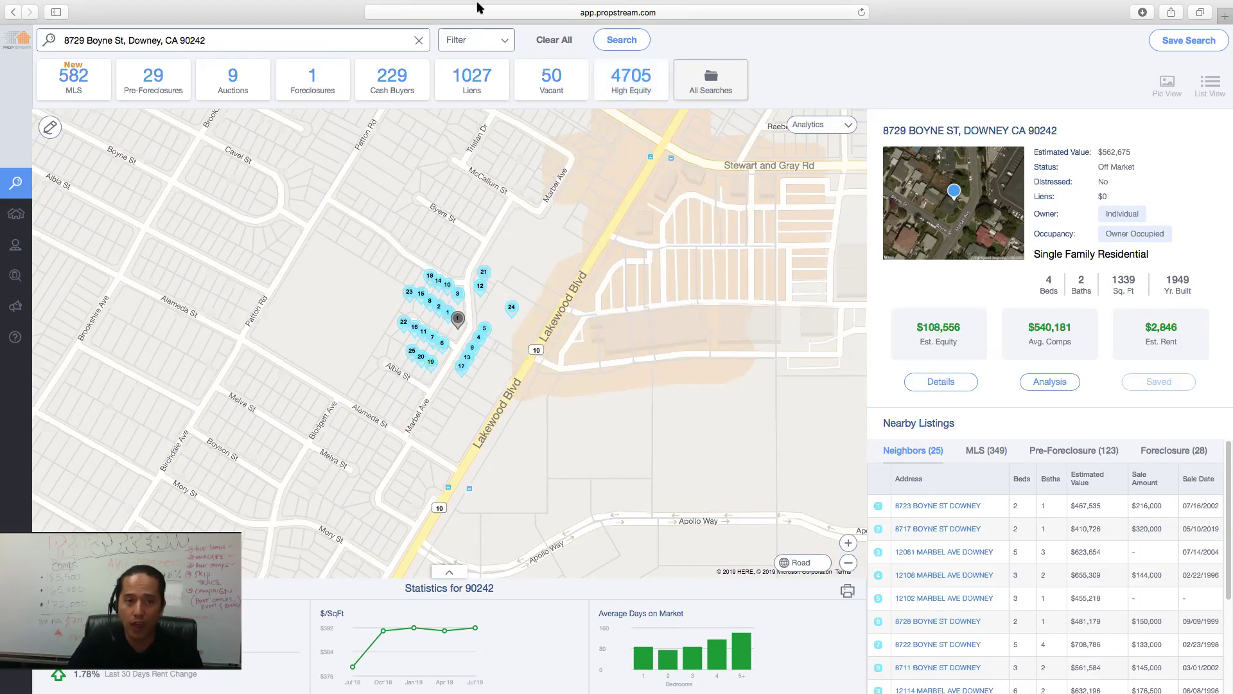
- Rerun the Maricopa County, AZ search from Recent Searches and list its 38,306 vacant properties
{"action": "left_click", "coordinate": [551, 42]}
{"action": "left_click", "coordinate": [318, 43]}
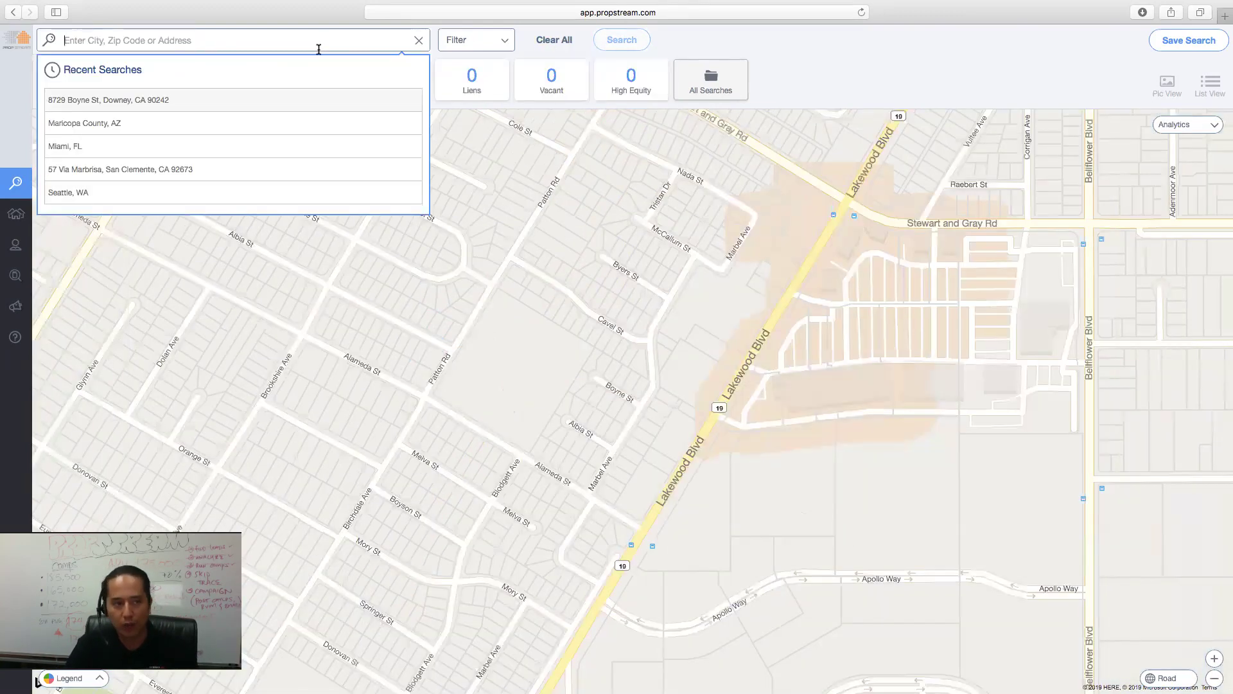
{"action": "left_click", "coordinate": [221, 126]}
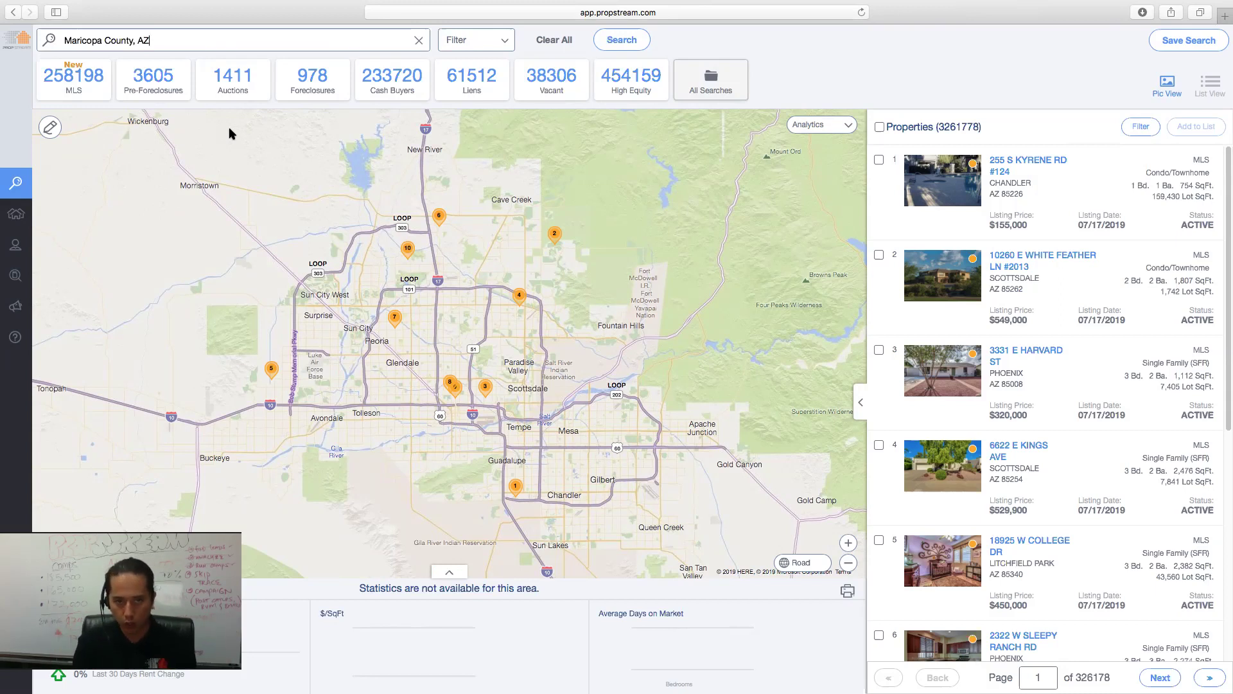
{"action": "left_click", "coordinate": [550, 78]}
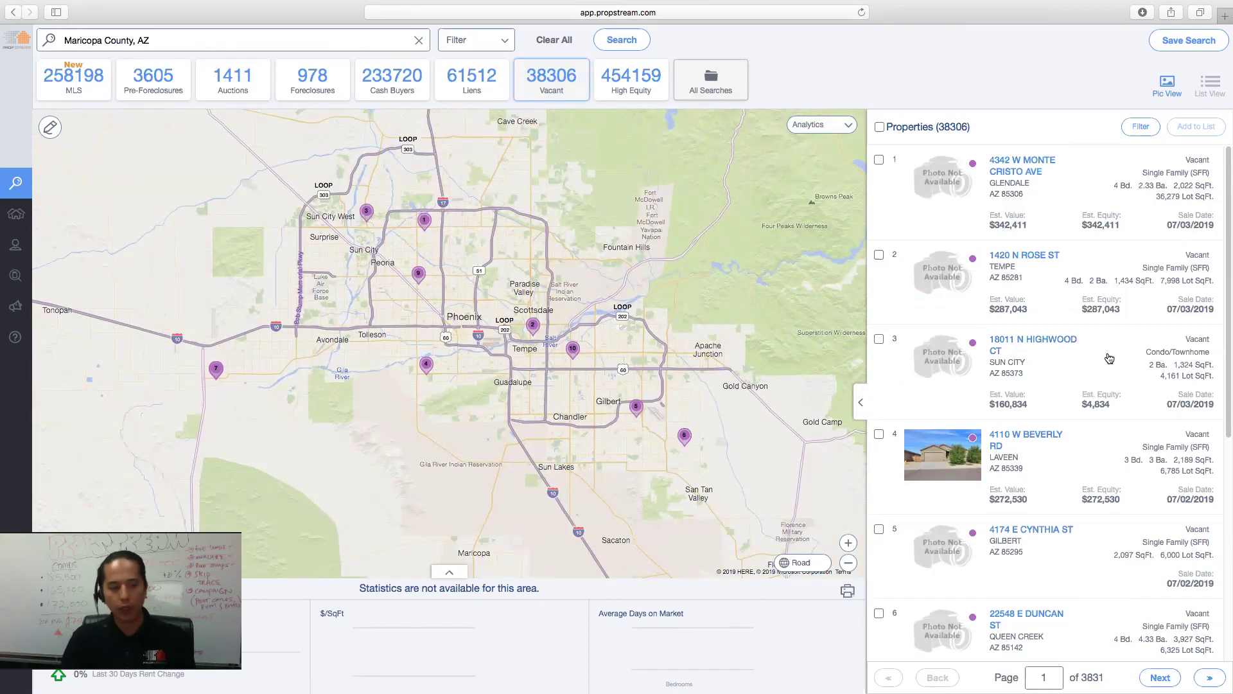
- Set Owner Occupied to Yes with List Type kept as Vacant, leaving 10,590 results
{"action": "left_click", "coordinate": [478, 41]}
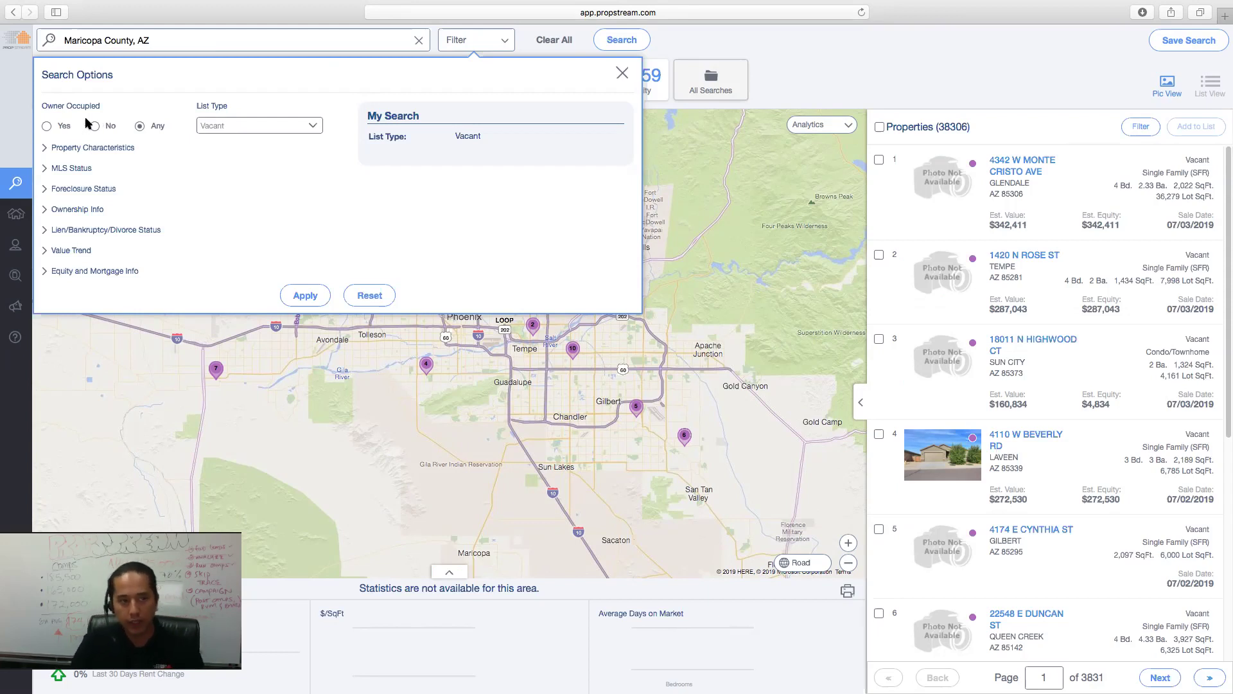
{"action": "left_click", "coordinate": [64, 127]}
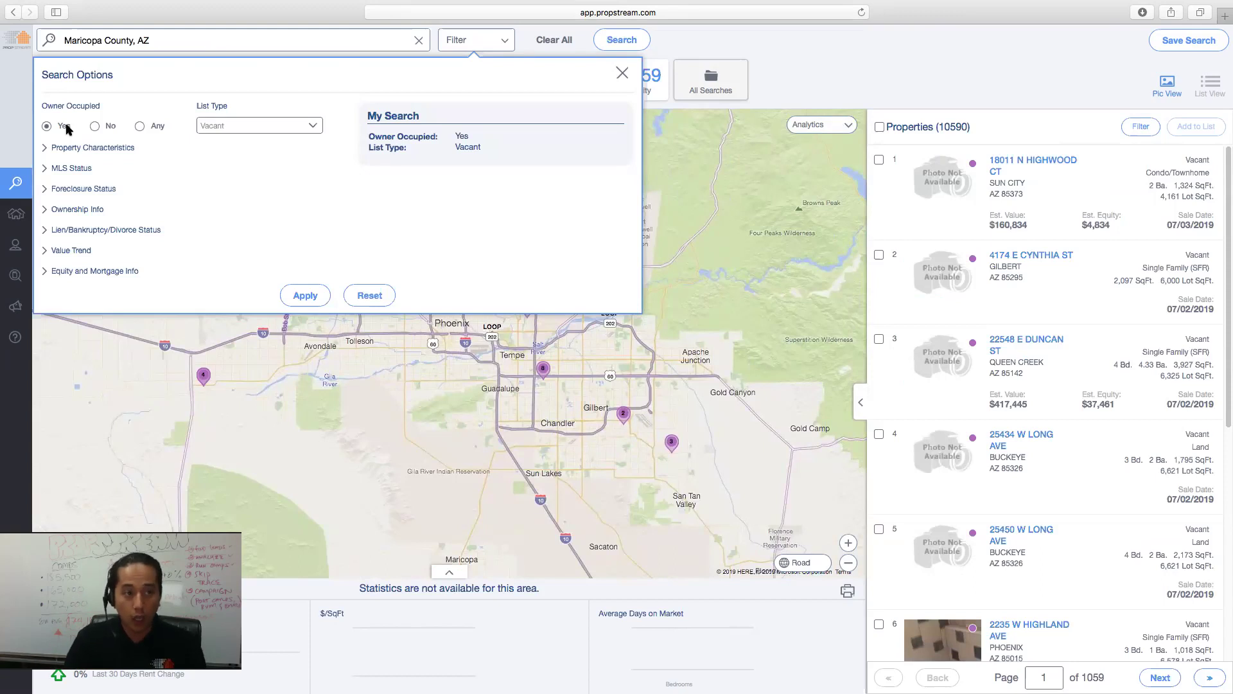
{"action": "left_click", "coordinate": [110, 129]}
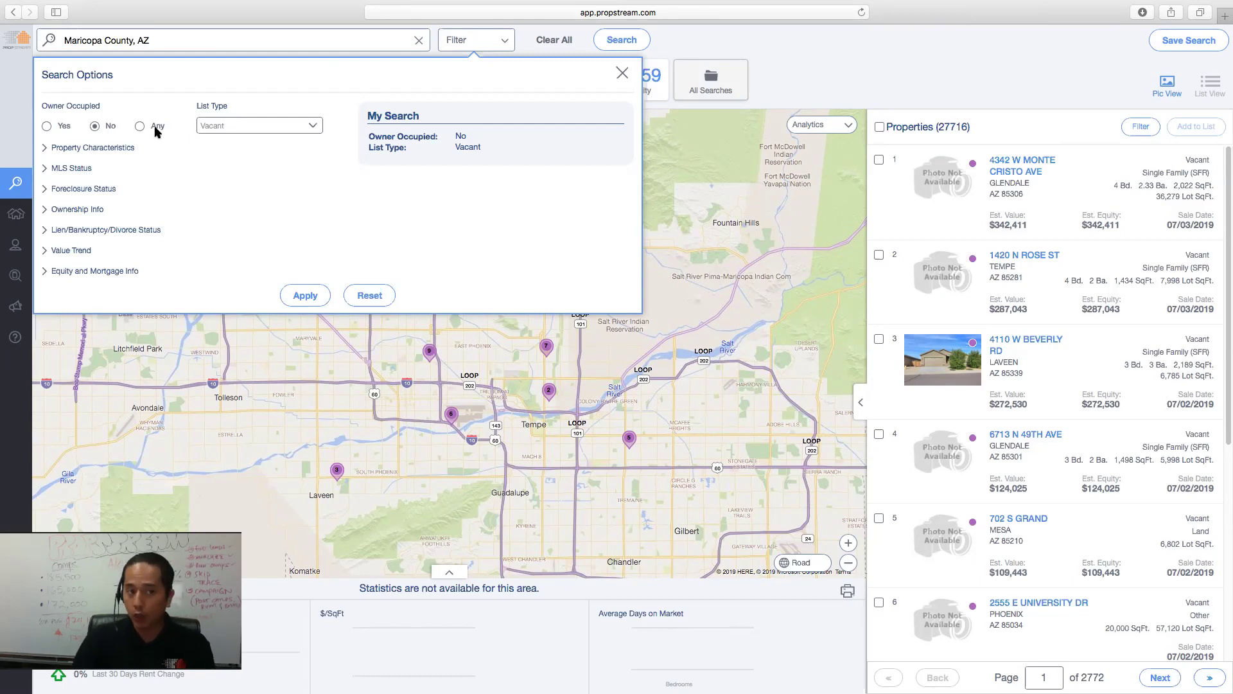
{"action": "left_click", "coordinate": [47, 126]}
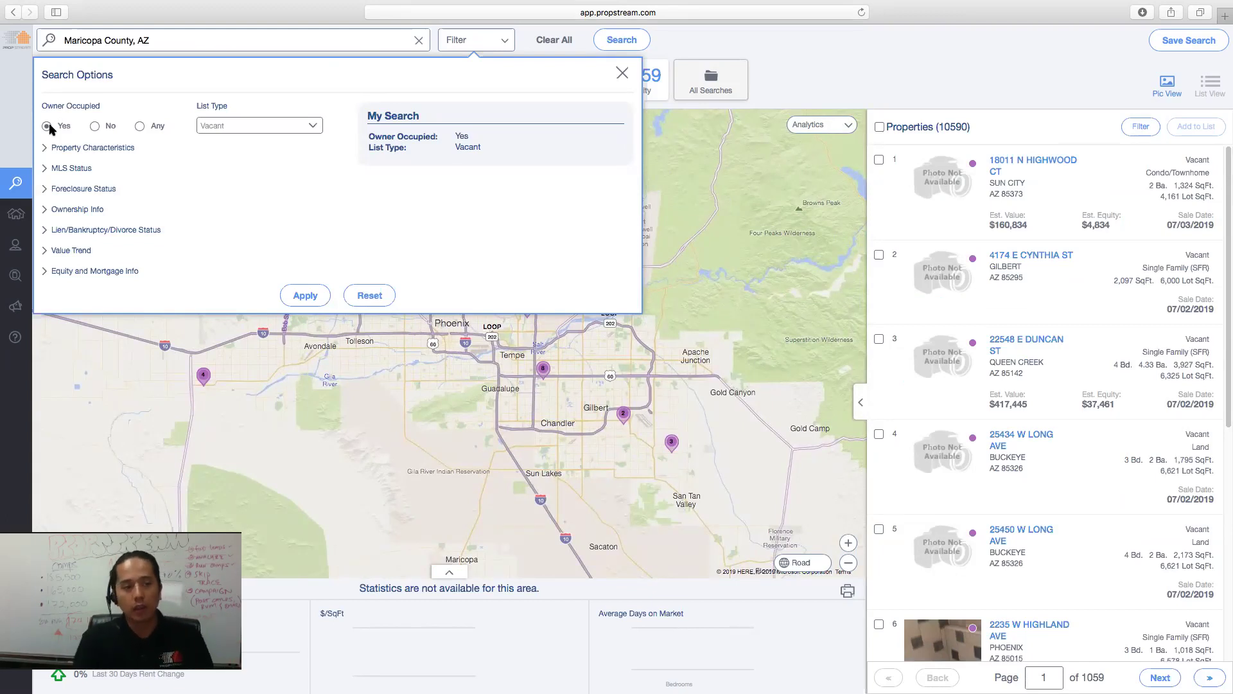
{"action": "left_click", "coordinate": [263, 127]}
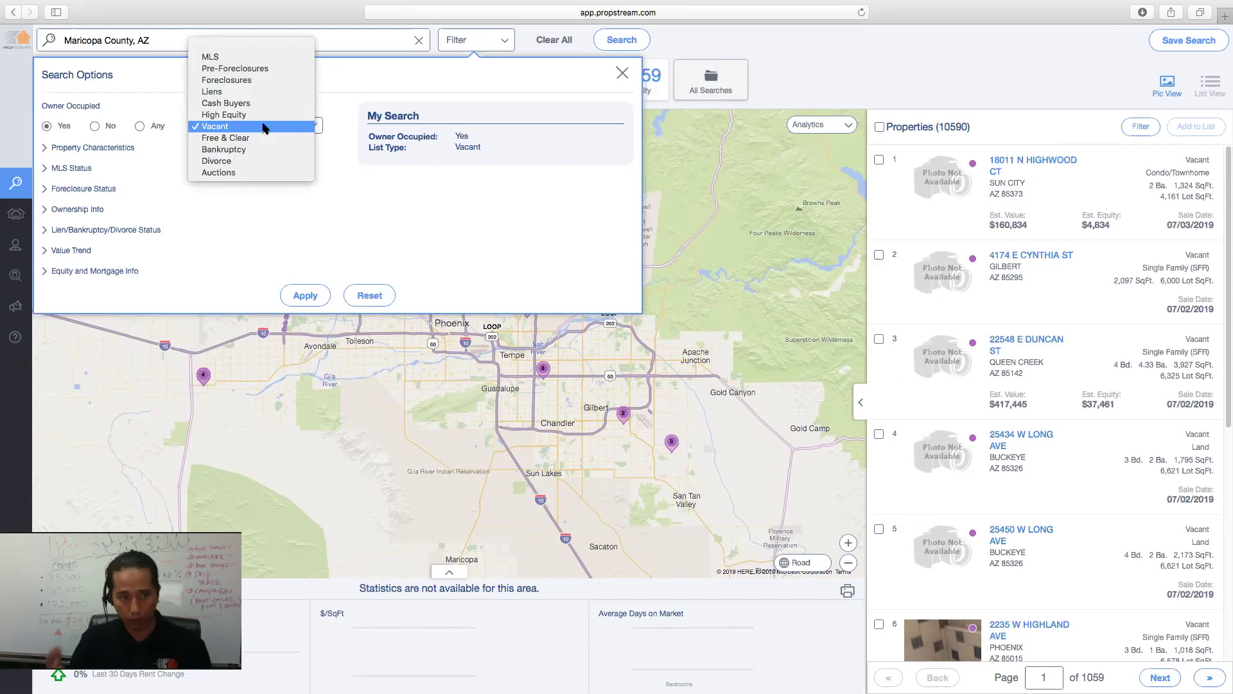
{"action": "left_click", "coordinate": [263, 127]}
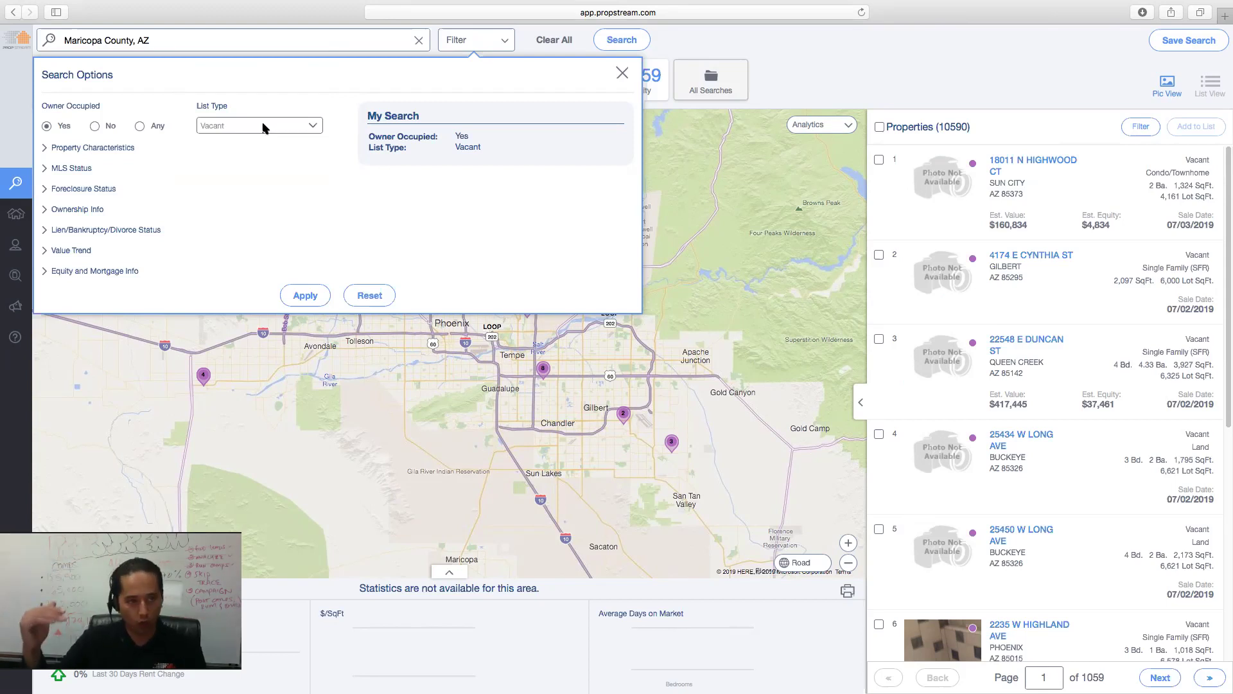
- Restrict Property Type to Single Family and Multi-Family, with Year Built maximum 1990
{"action": "left_click", "coordinate": [119, 148]}
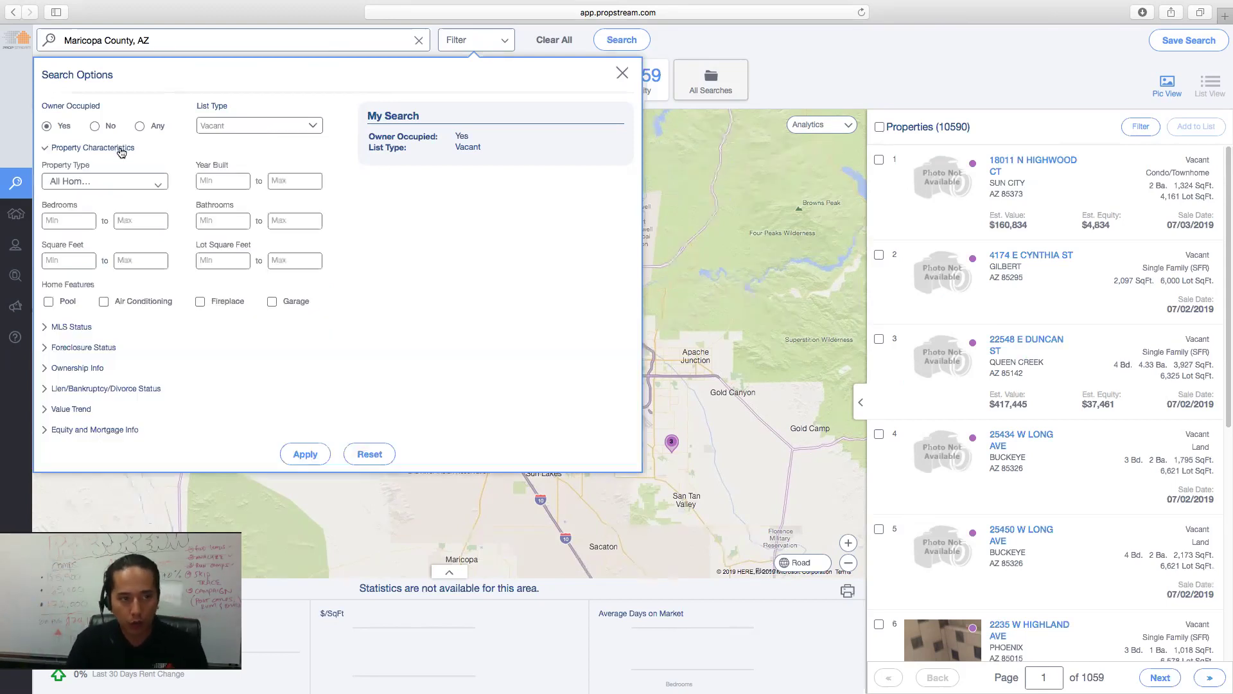
{"action": "left_click", "coordinate": [144, 186]}
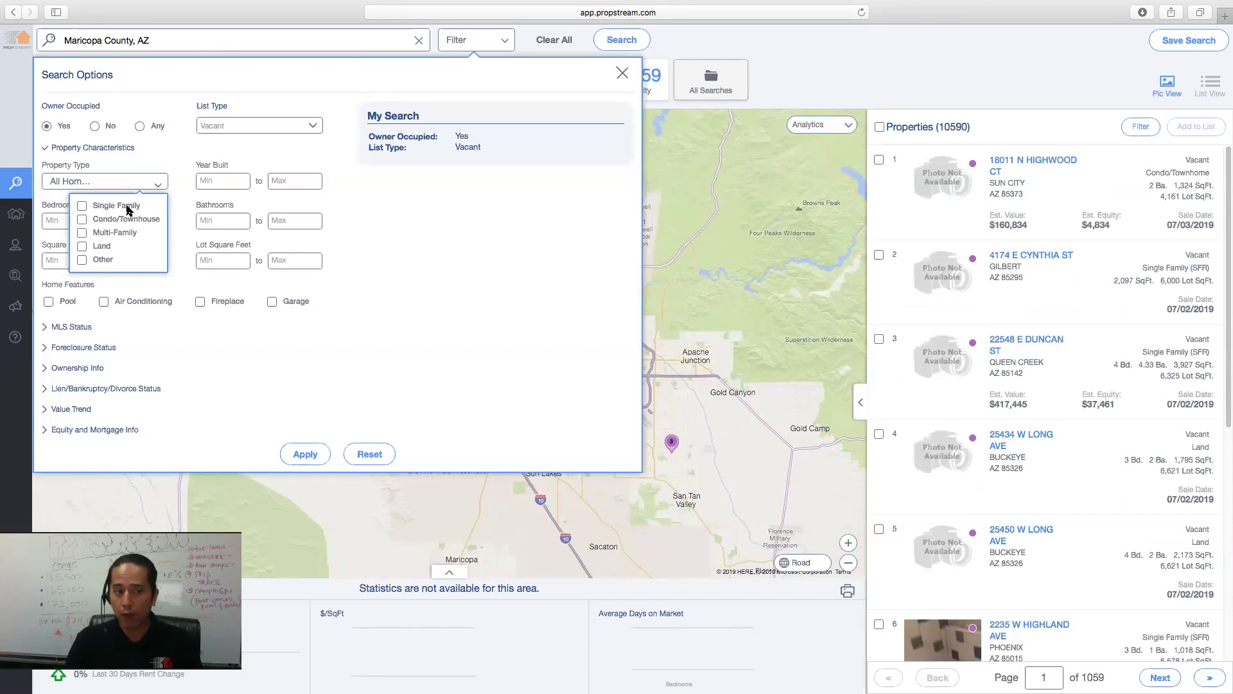
{"action": "left_click", "coordinate": [128, 208]}
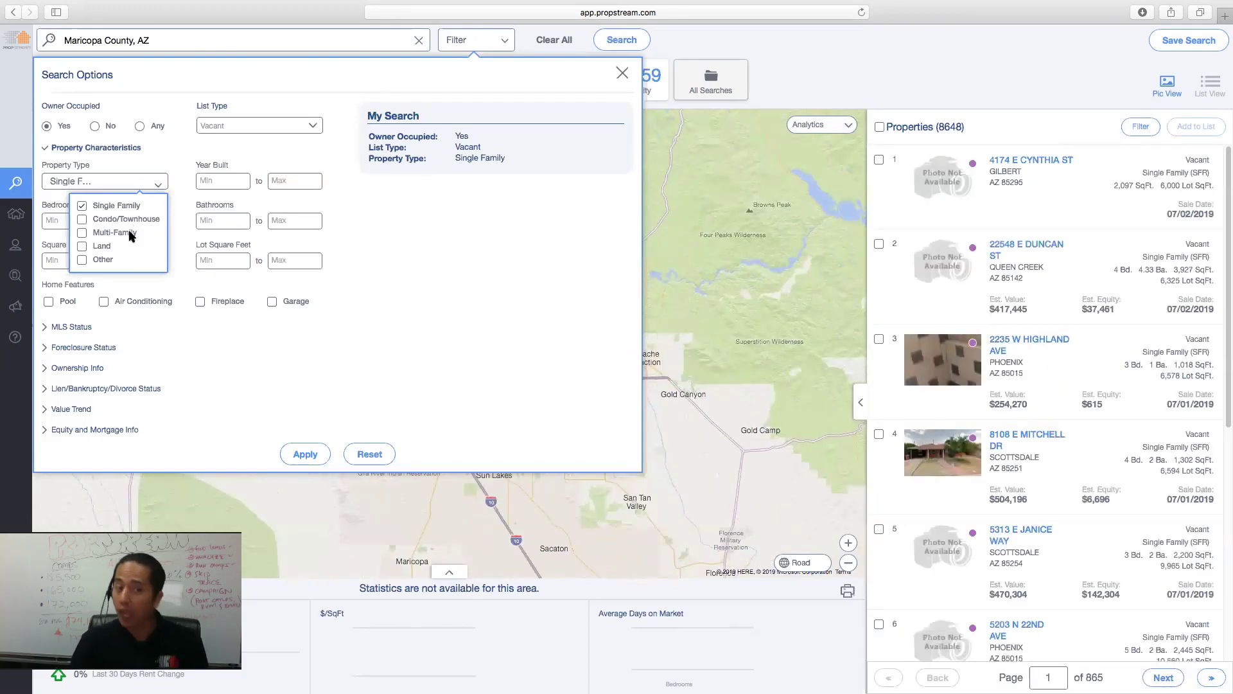
{"action": "left_click", "coordinate": [130, 233]}
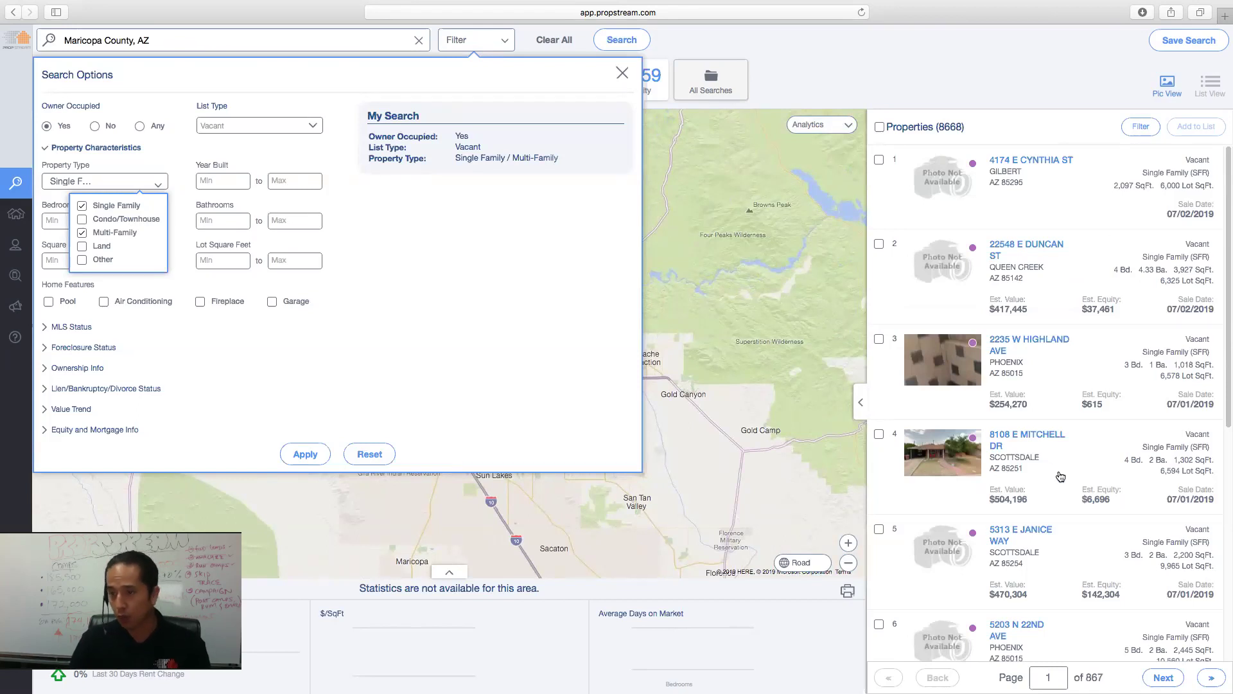
{"action": "left_click", "coordinate": [345, 353]}
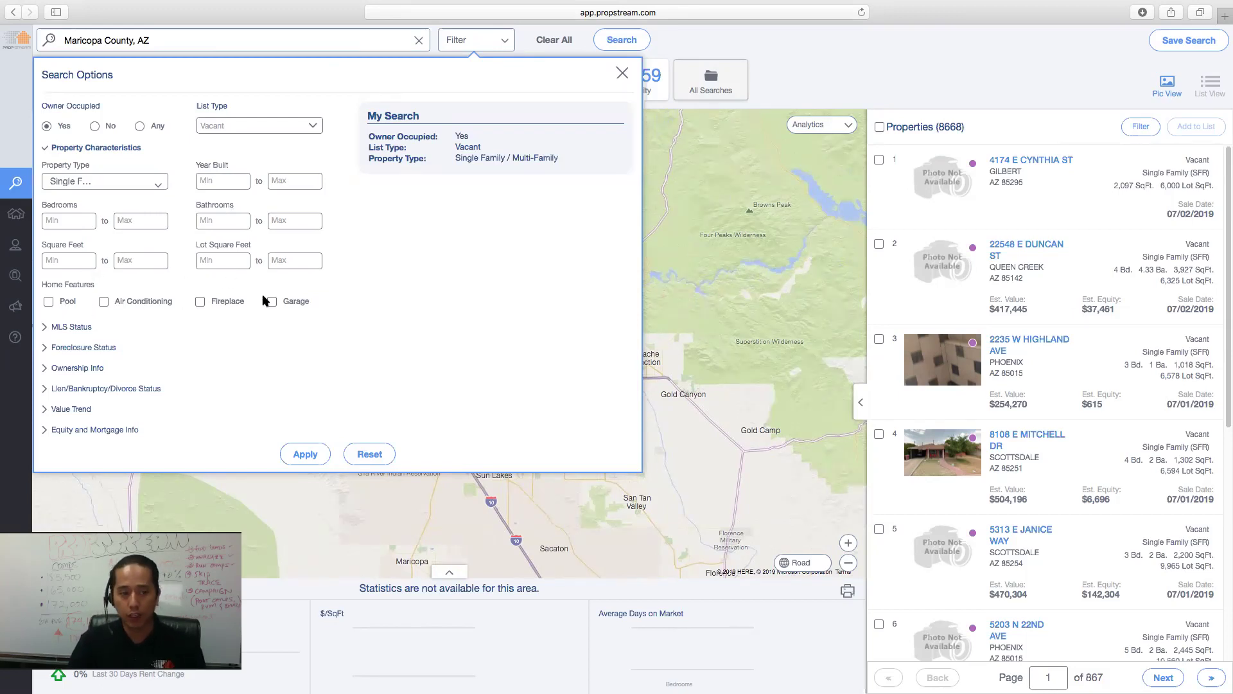
{"action": "left_click", "coordinate": [309, 181]}
{"action": "type", "text": "199"}
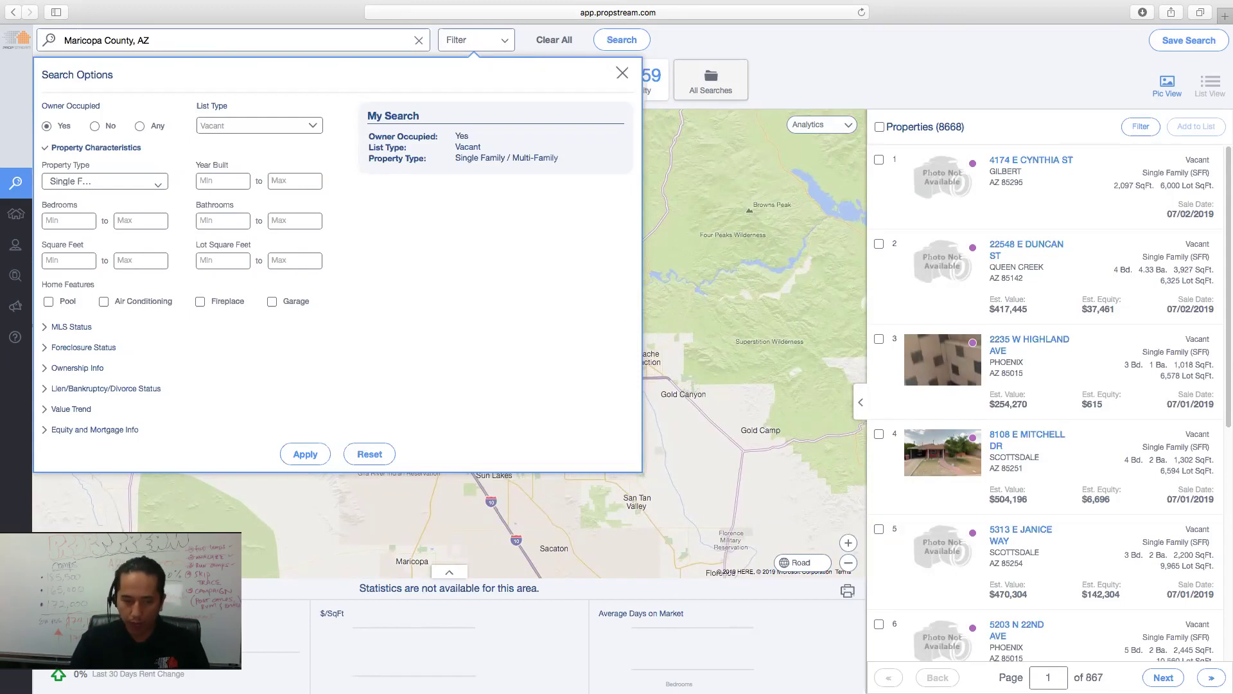
{"action": "type", "text": "0"}
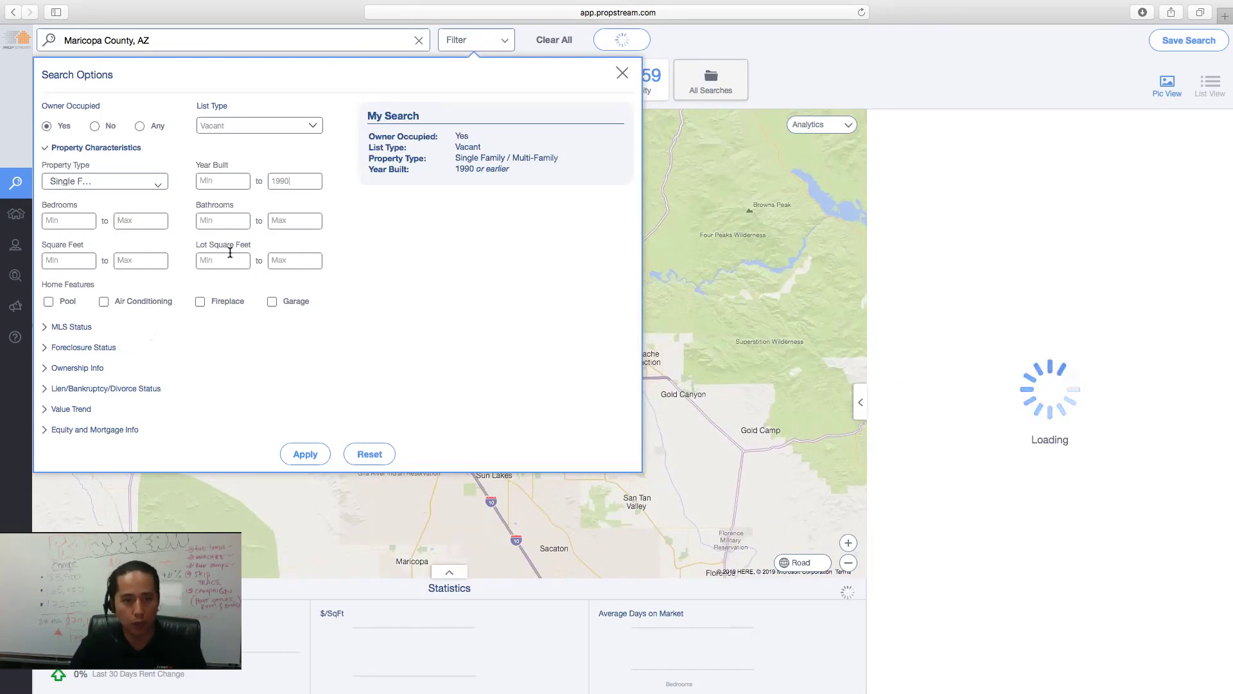
{"action": "left_click", "coordinate": [84, 149]}
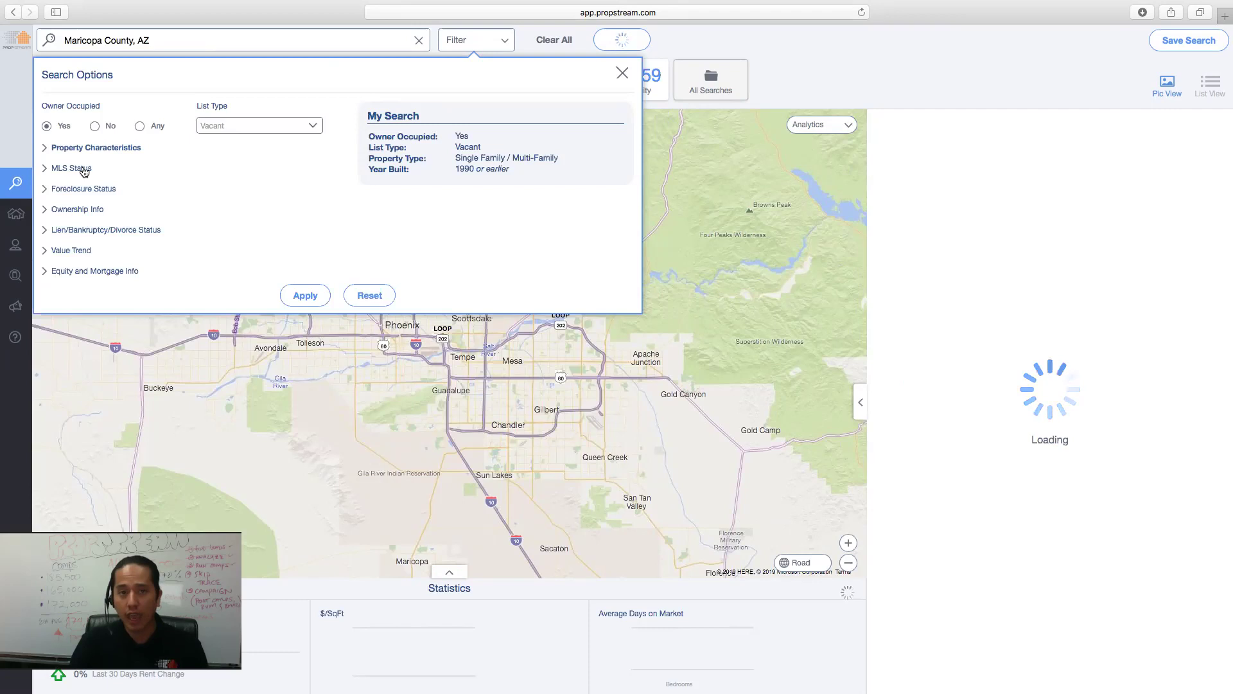
- Set On Market to No under MLS Status, leaving MLS status at All after briefly trying Fail
{"action": "left_click", "coordinate": [84, 169]}
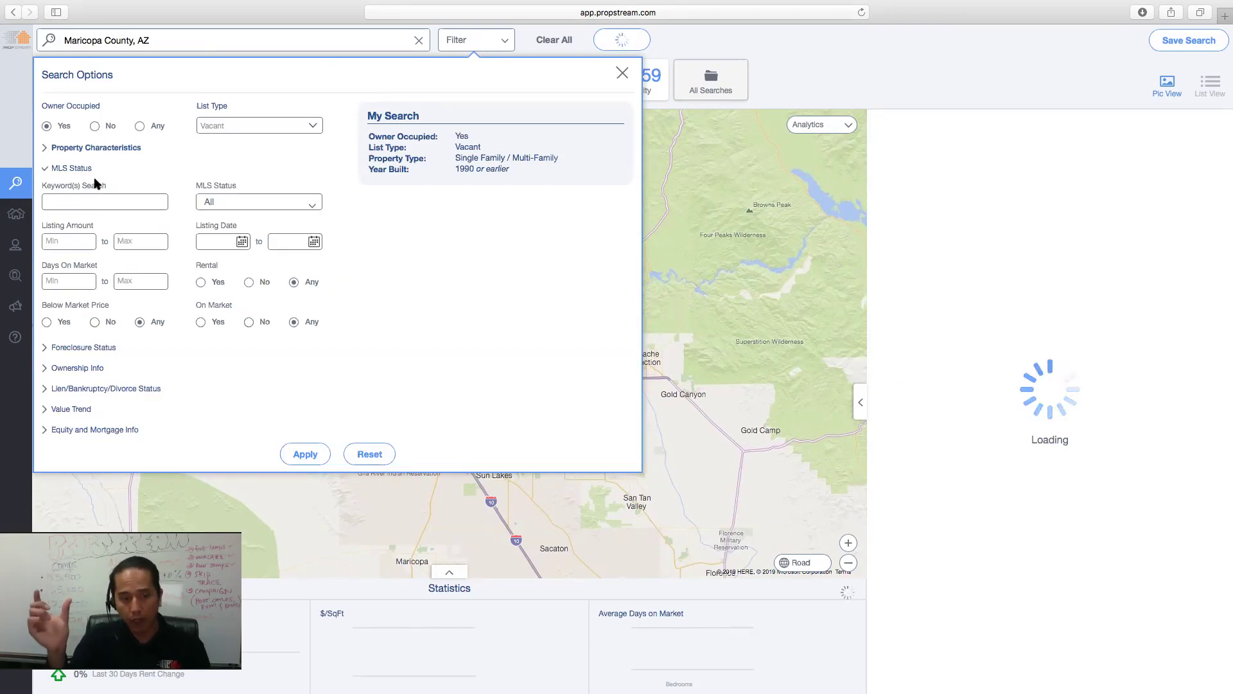
{"action": "left_click", "coordinate": [488, 51]}
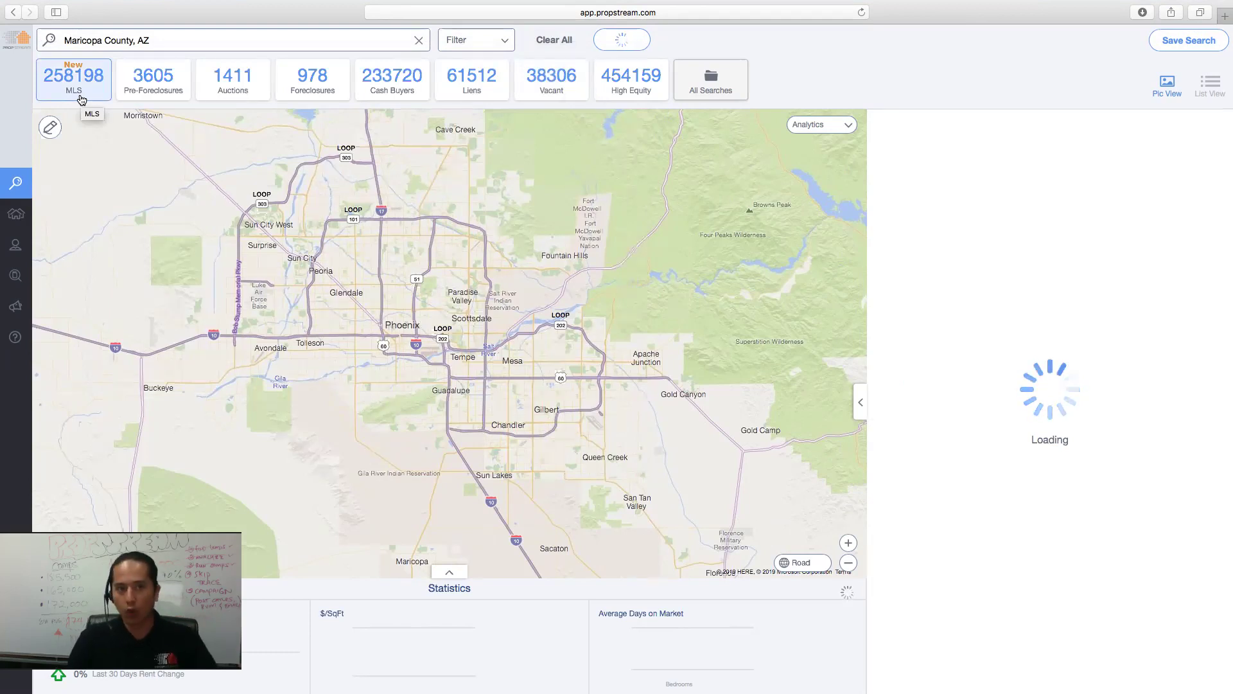
{"action": "left_click", "coordinate": [456, 47]}
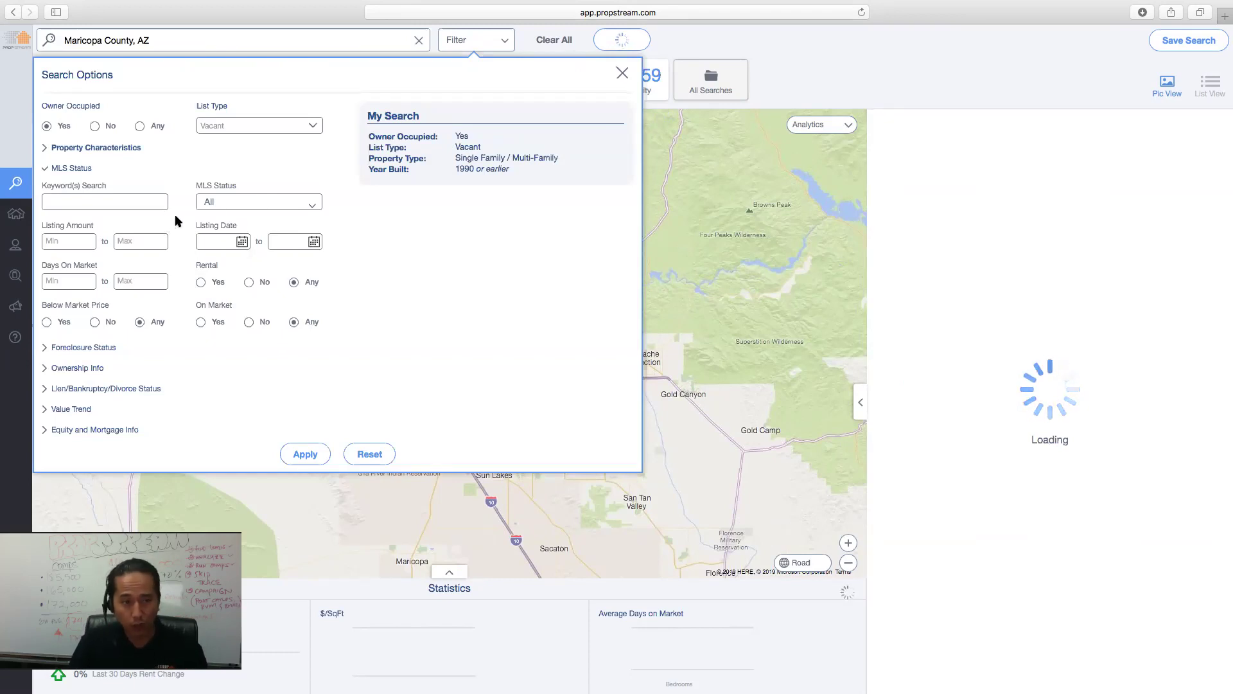
{"action": "left_click", "coordinate": [257, 204]}
{"action": "left_click", "coordinate": [275, 256]}
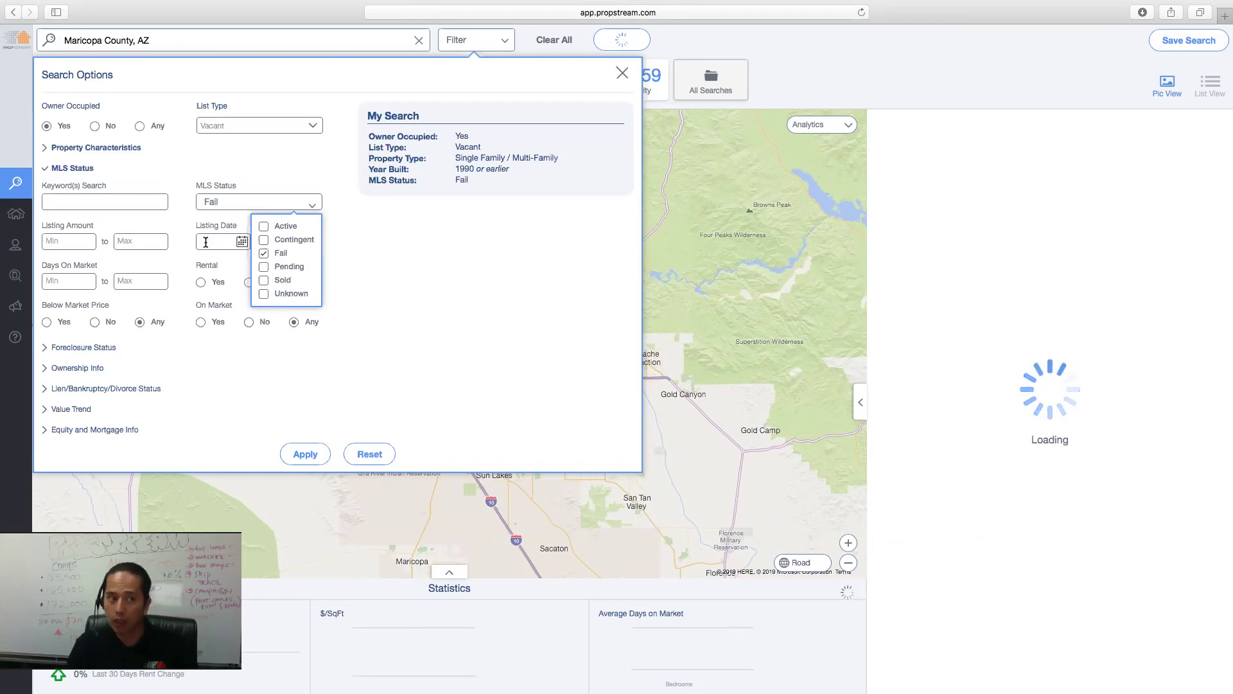
{"action": "left_click", "coordinate": [178, 220]}
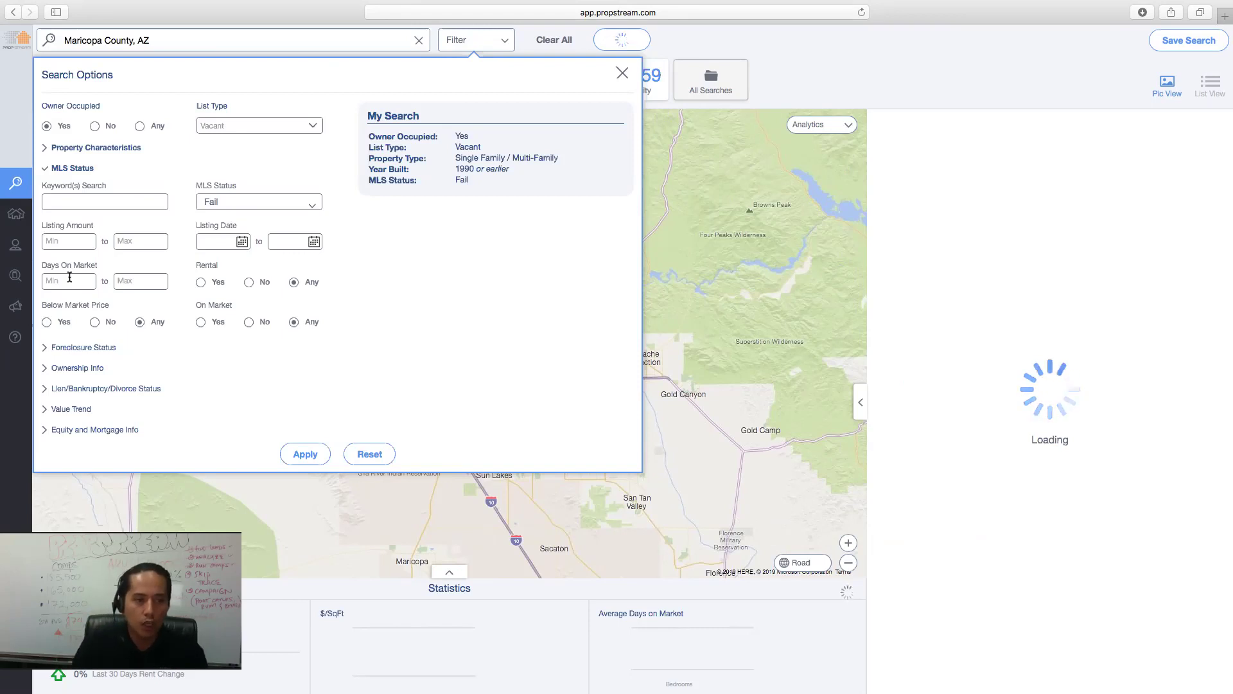
{"action": "left_click", "coordinate": [283, 204]}
{"action": "left_click", "coordinate": [264, 255]}
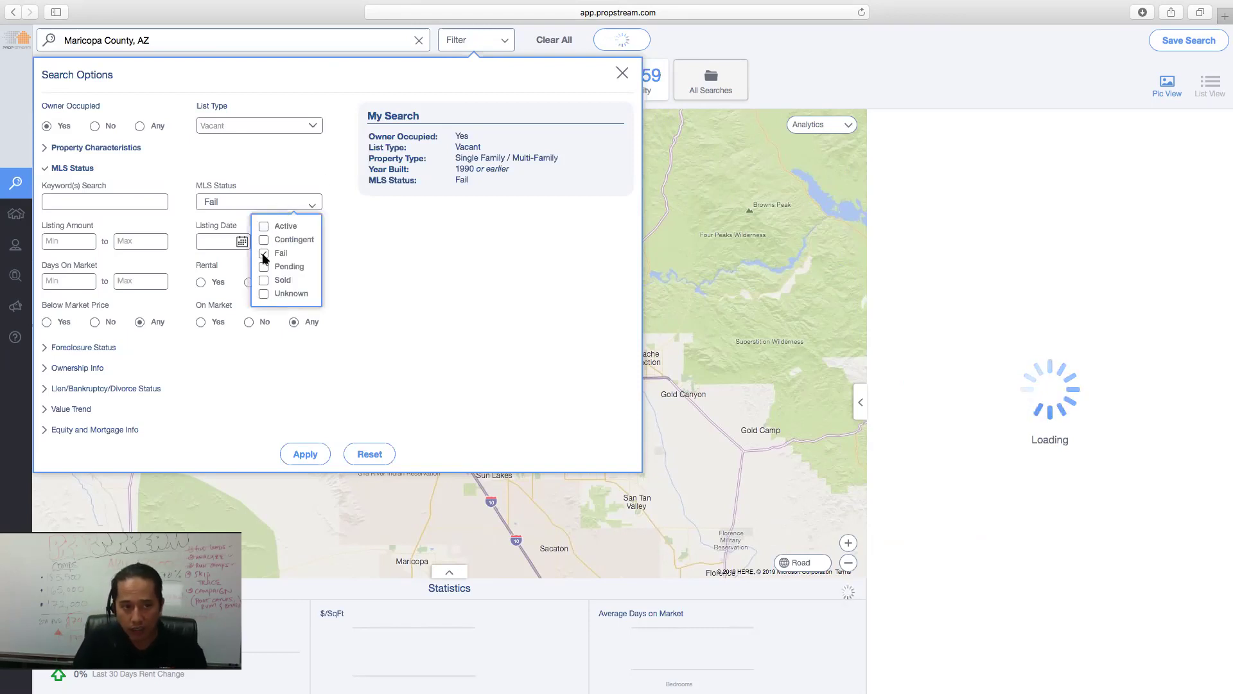
{"action": "left_click", "coordinate": [488, 303]}
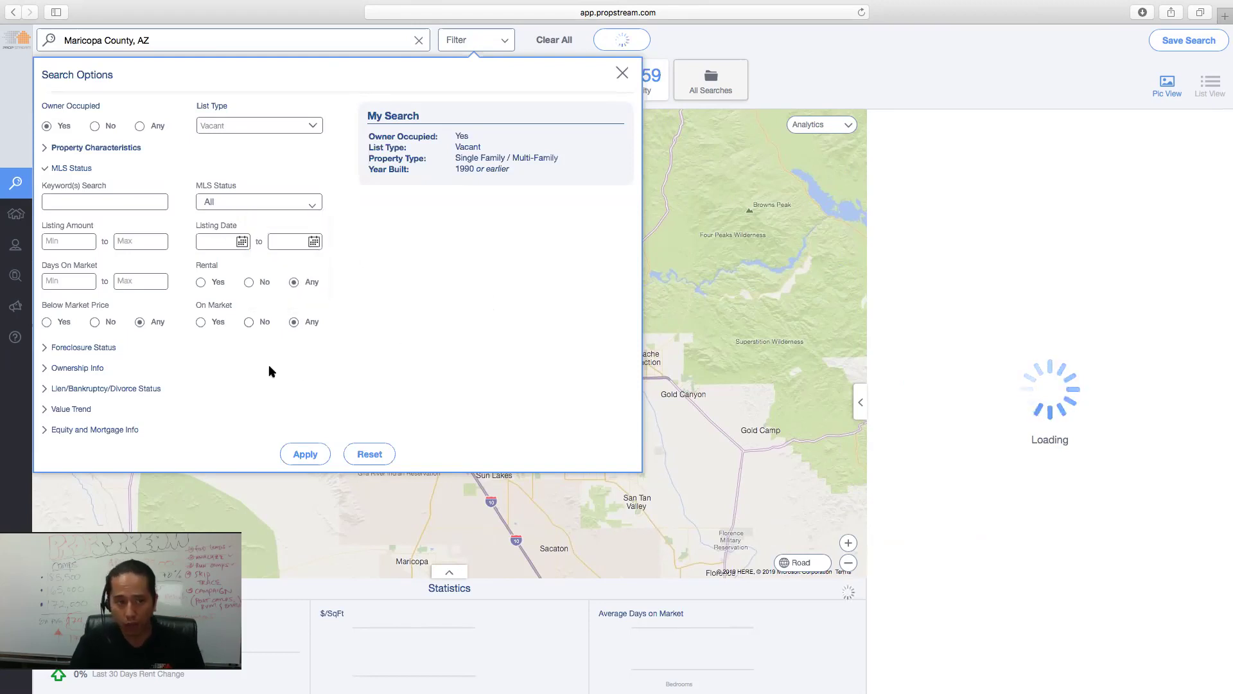
{"action": "left_click", "coordinate": [249, 323]}
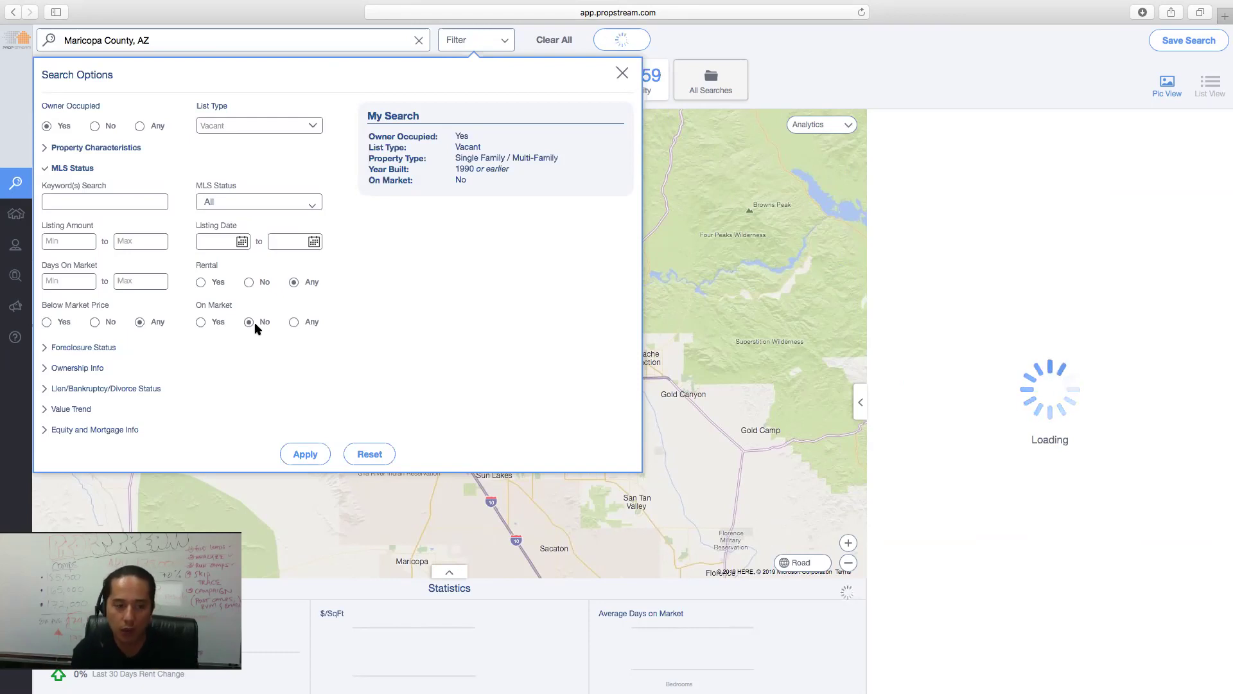
- Set Foreclosure Status to None, leaving Document Type at All
{"action": "left_click", "coordinate": [77, 169]}
{"action": "left_click", "coordinate": [106, 191]}
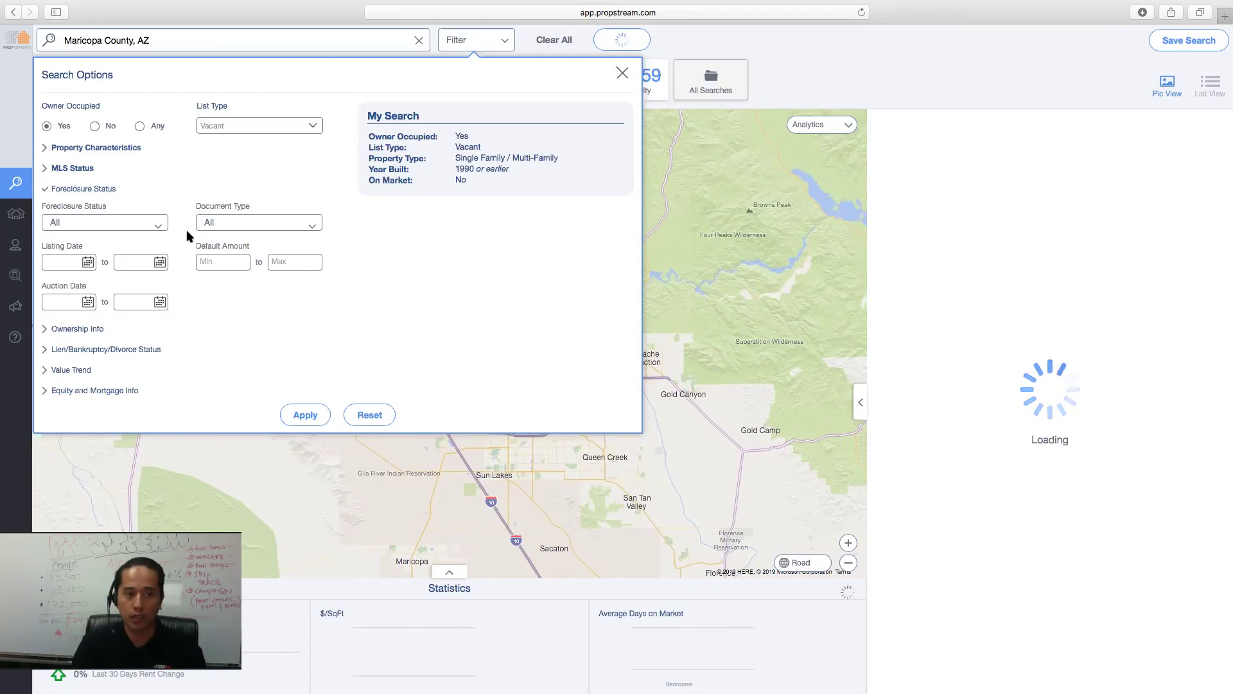
{"action": "left_click", "coordinate": [149, 225]}
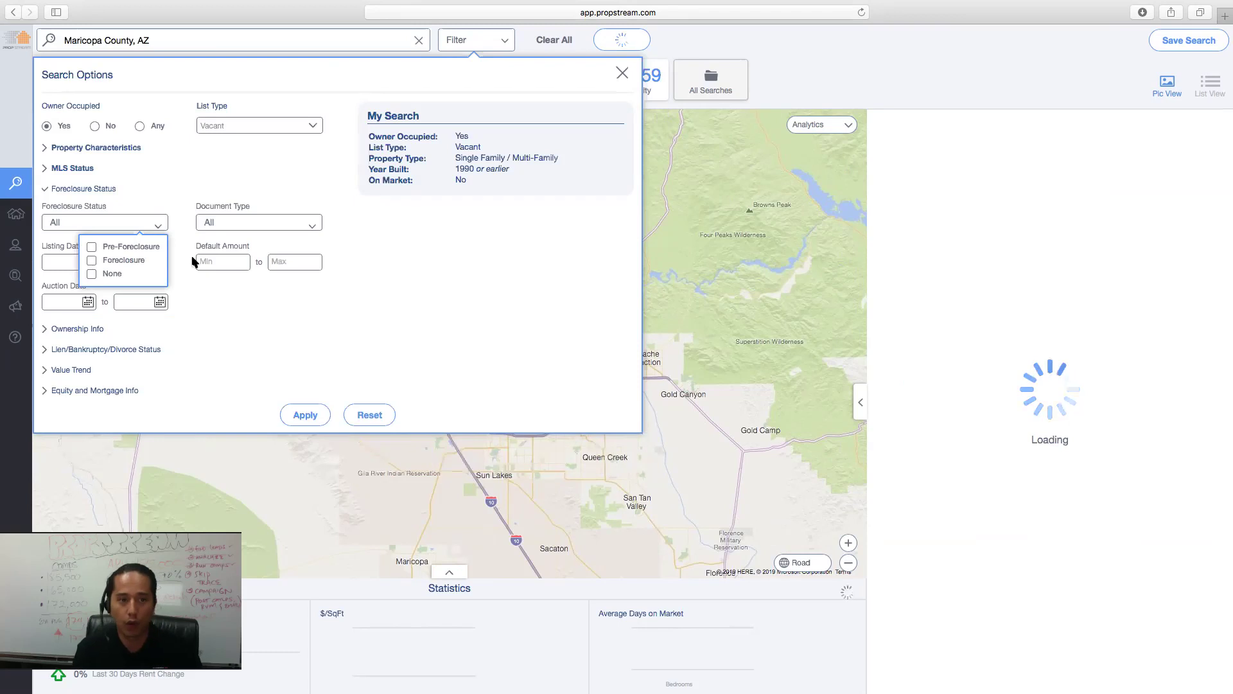
{"action": "left_click", "coordinate": [113, 275]}
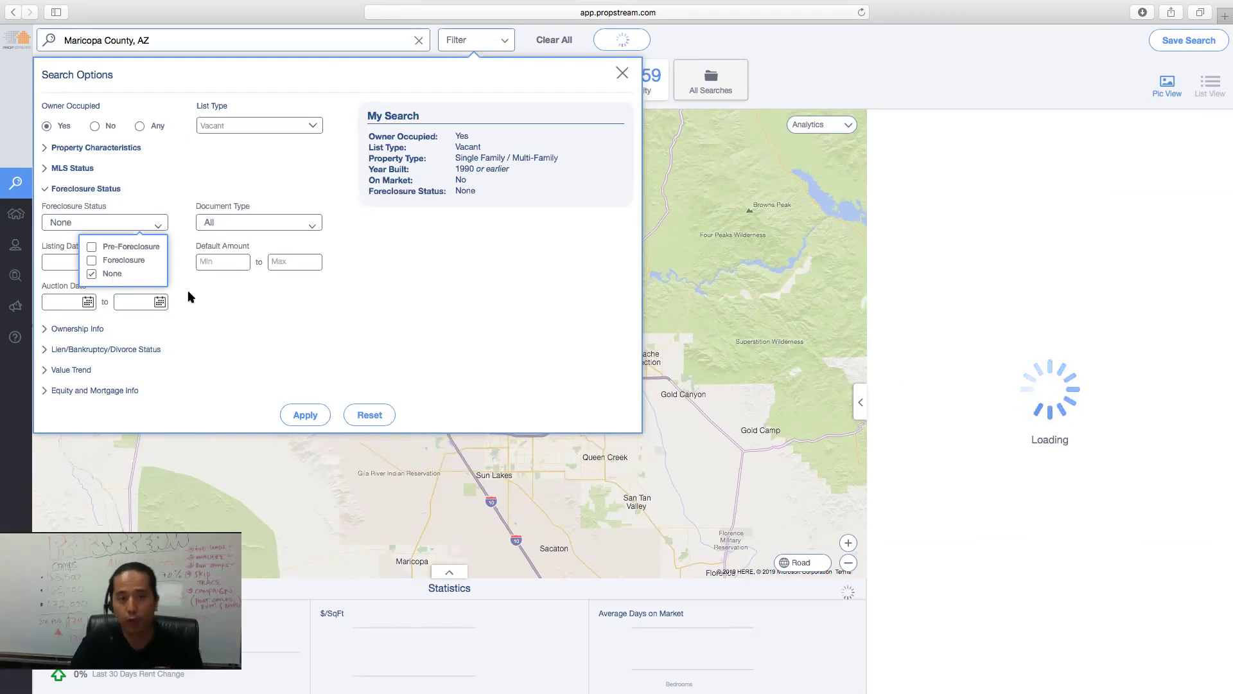
{"action": "left_click", "coordinate": [232, 311]}
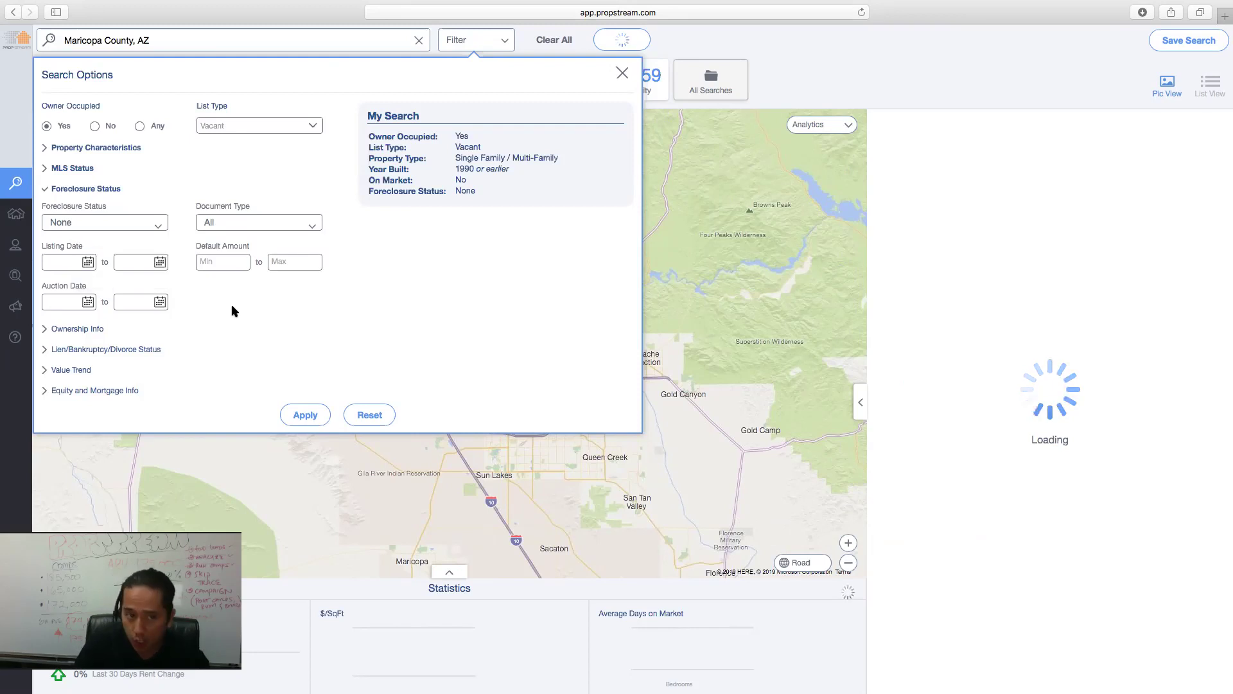
{"action": "left_click", "coordinate": [266, 226]}
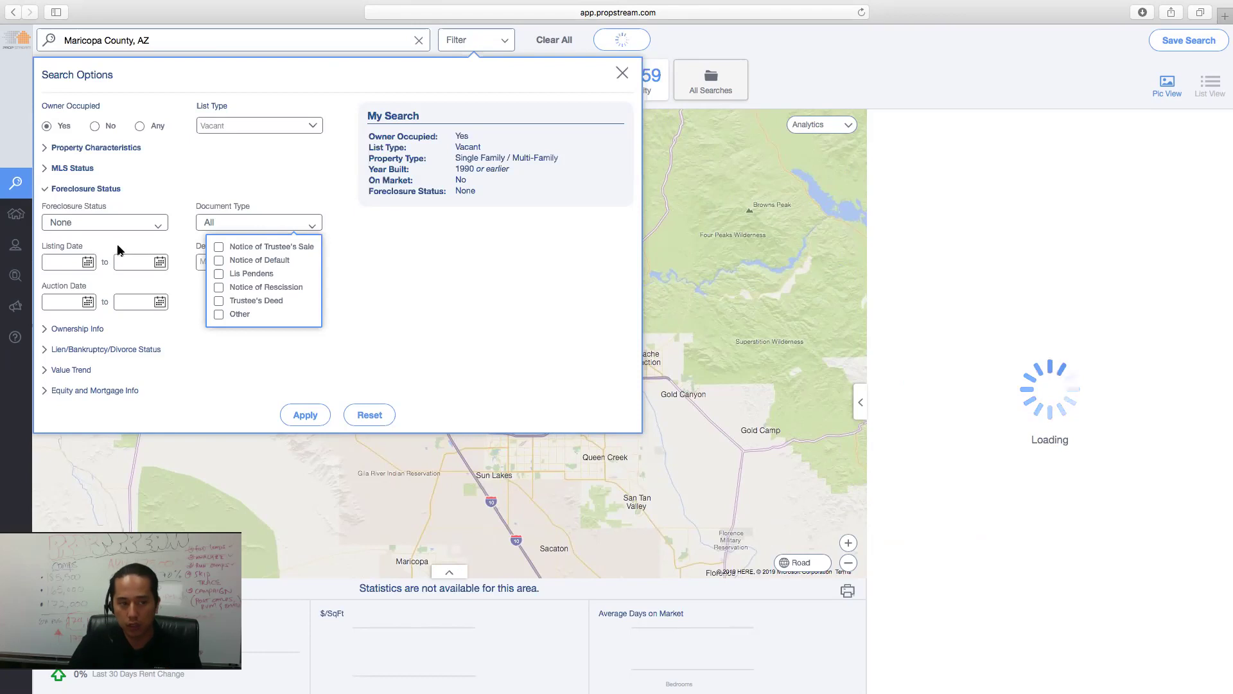
{"action": "left_click", "coordinate": [178, 249]}
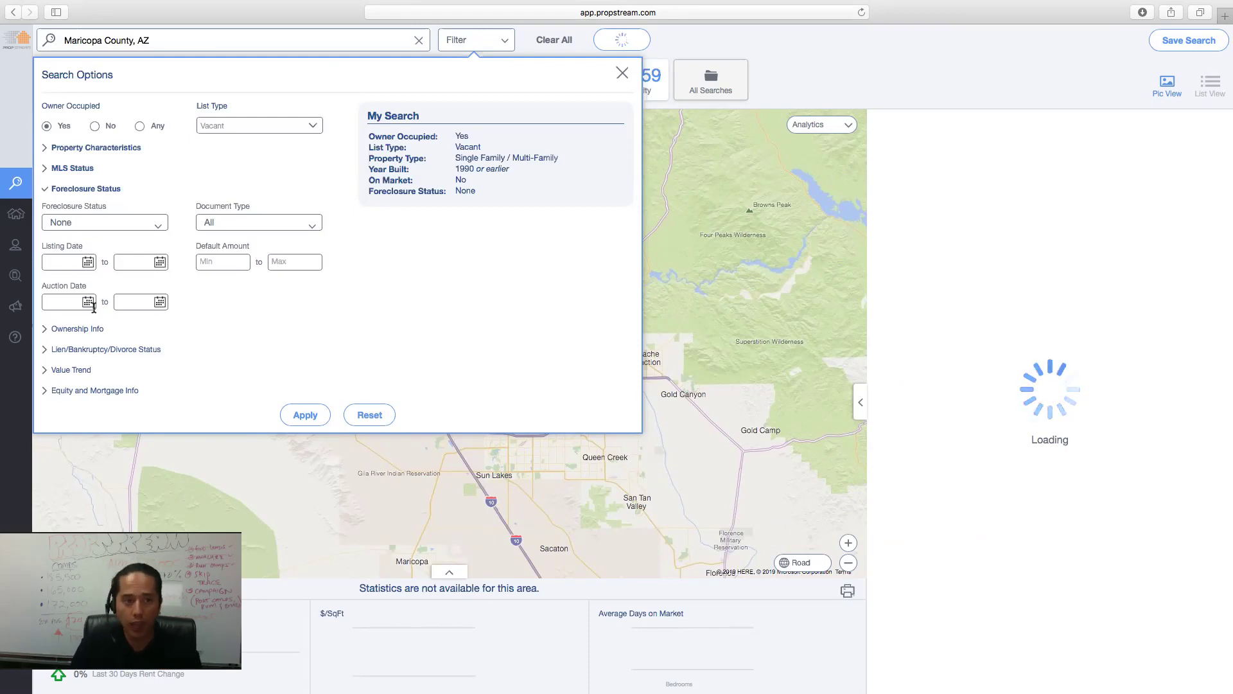
{"action": "left_click", "coordinate": [117, 194]}
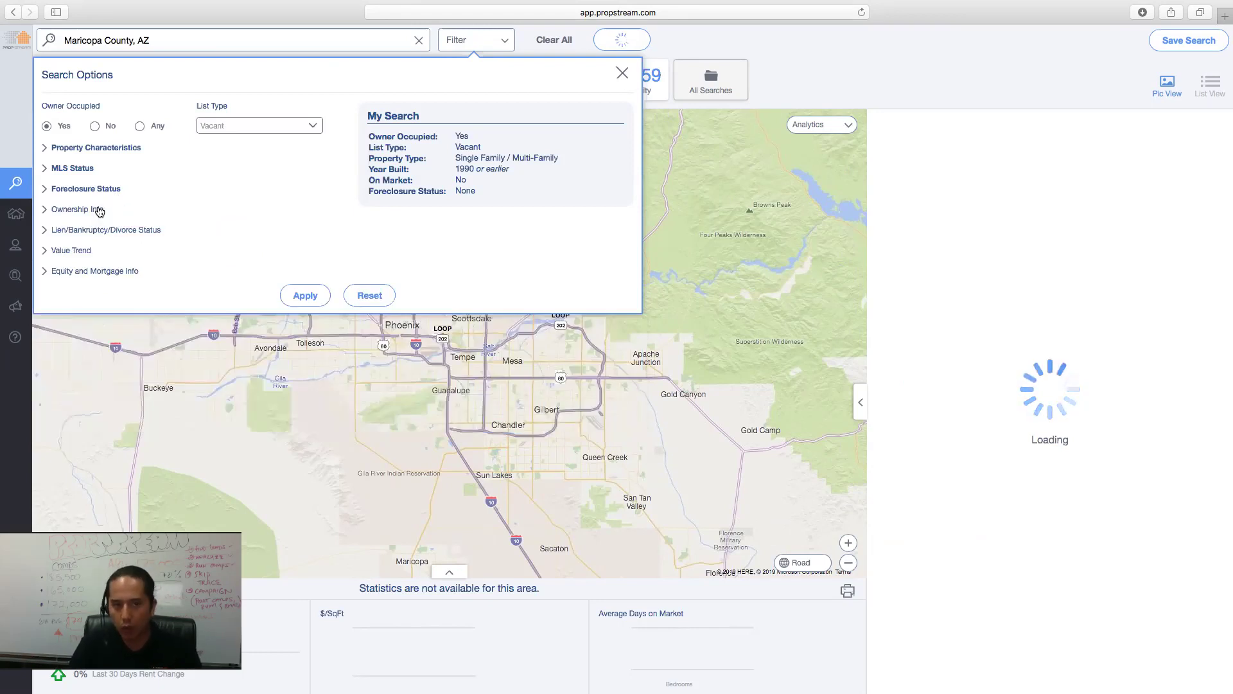
- Set the Years of Ownership minimum to 5 under Ownership Info
{"action": "left_click", "coordinate": [99, 211]}
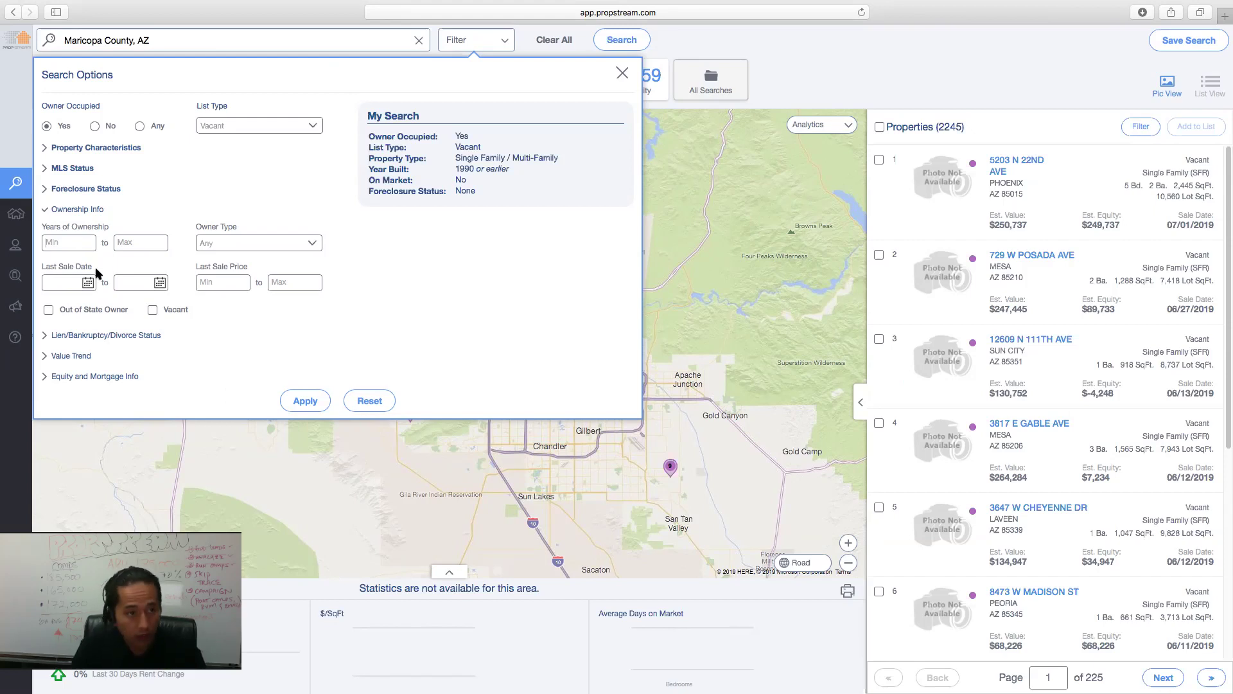
{"action": "type", "text": "5"}
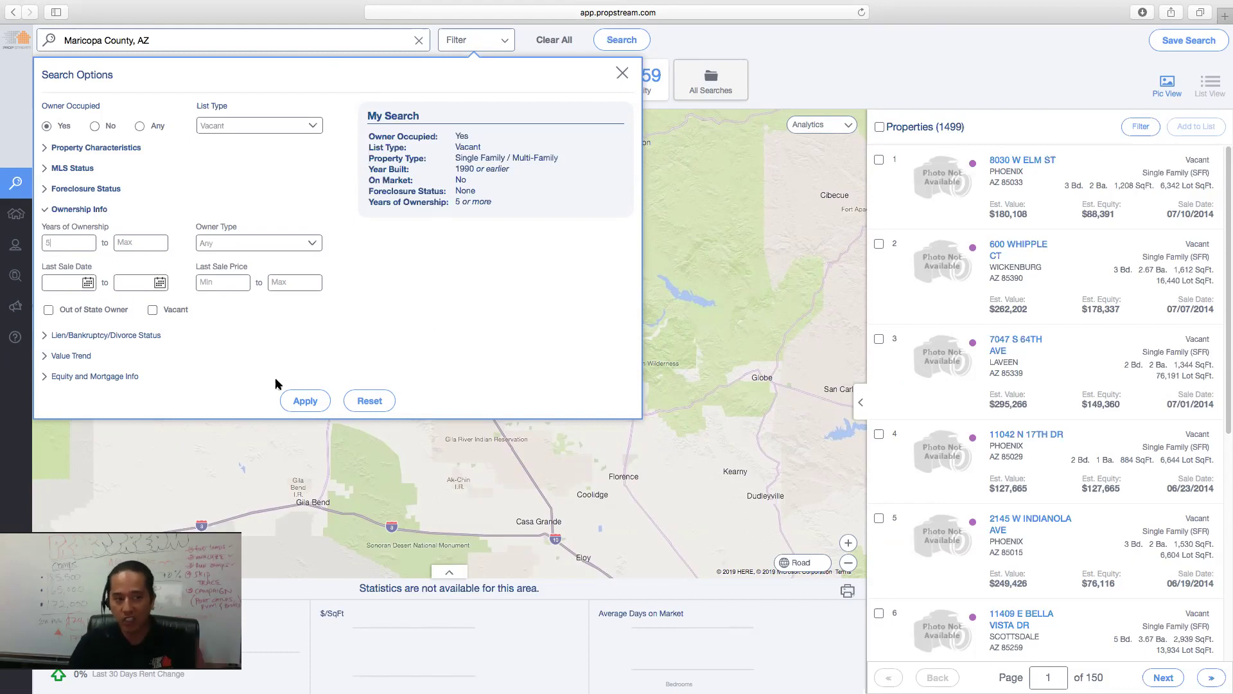
- Set the Estimated Equity % minimum to 70 under Equity and Mortgage Info
{"action": "left_click", "coordinate": [120, 335]}
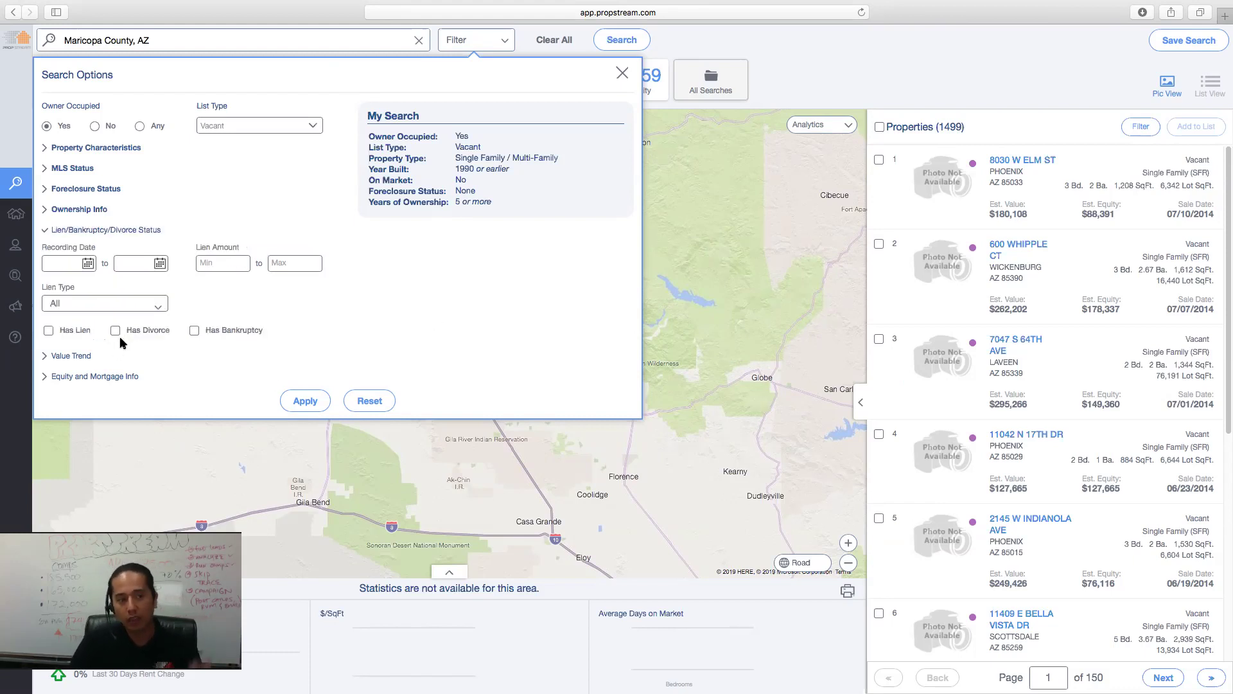
{"action": "left_click", "coordinate": [70, 356]}
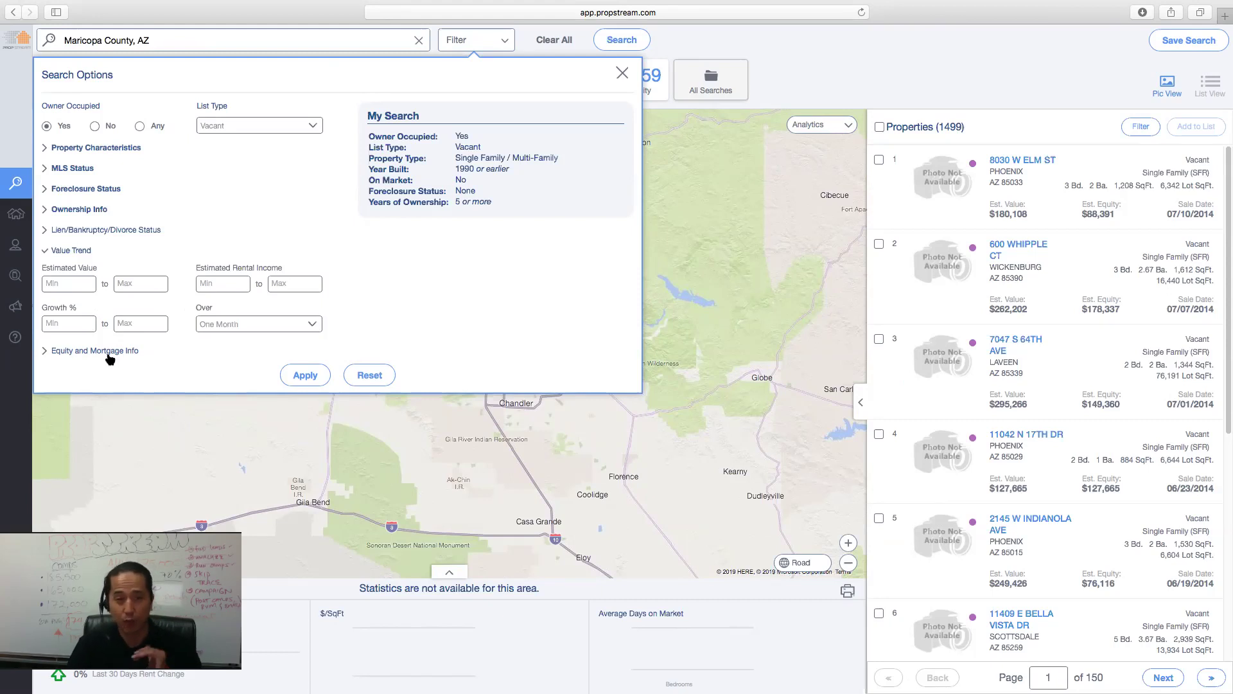
{"action": "left_click", "coordinate": [90, 351]}
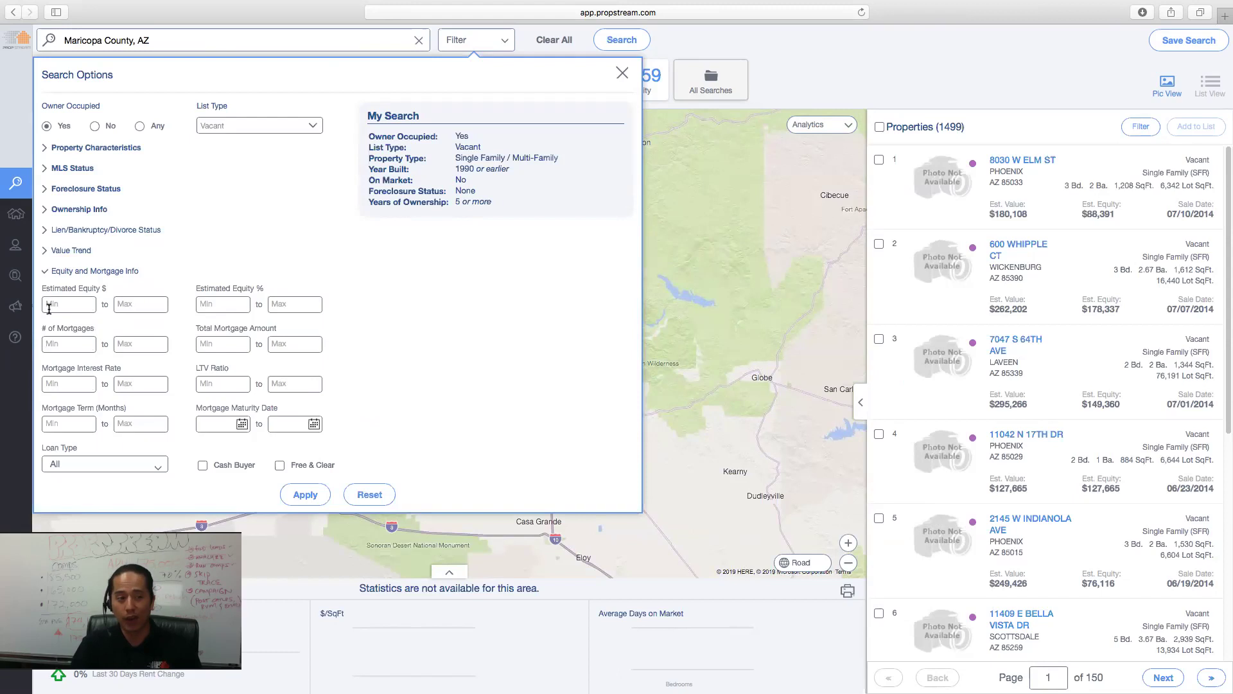
{"action": "left_click", "coordinate": [223, 304]}
{"action": "type", "text": "70"}
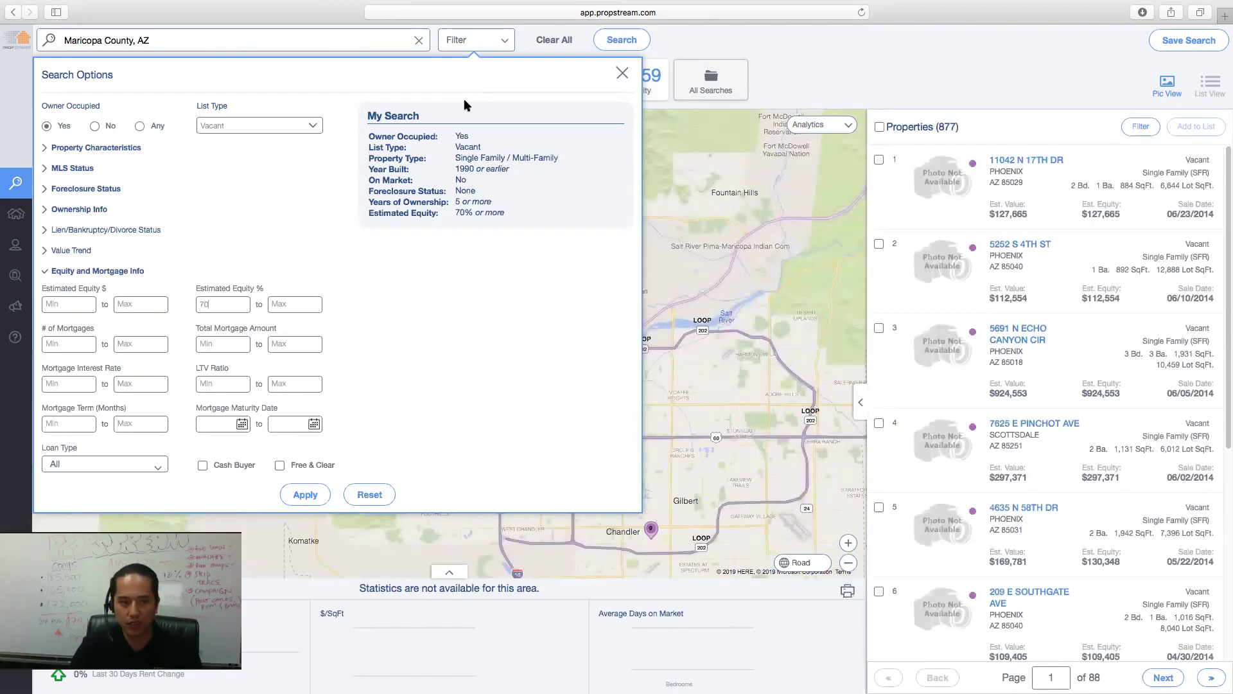
{"action": "left_click", "coordinate": [306, 496]}
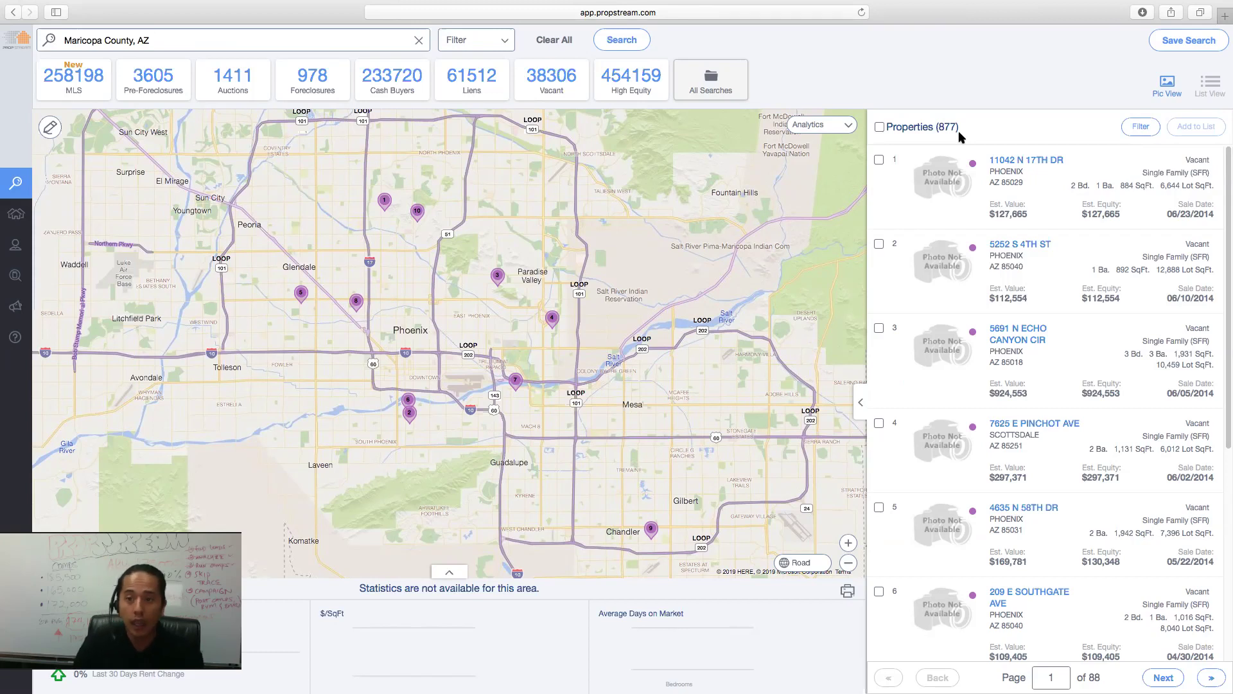
{"action": "left_click", "coordinate": [1004, 161]}
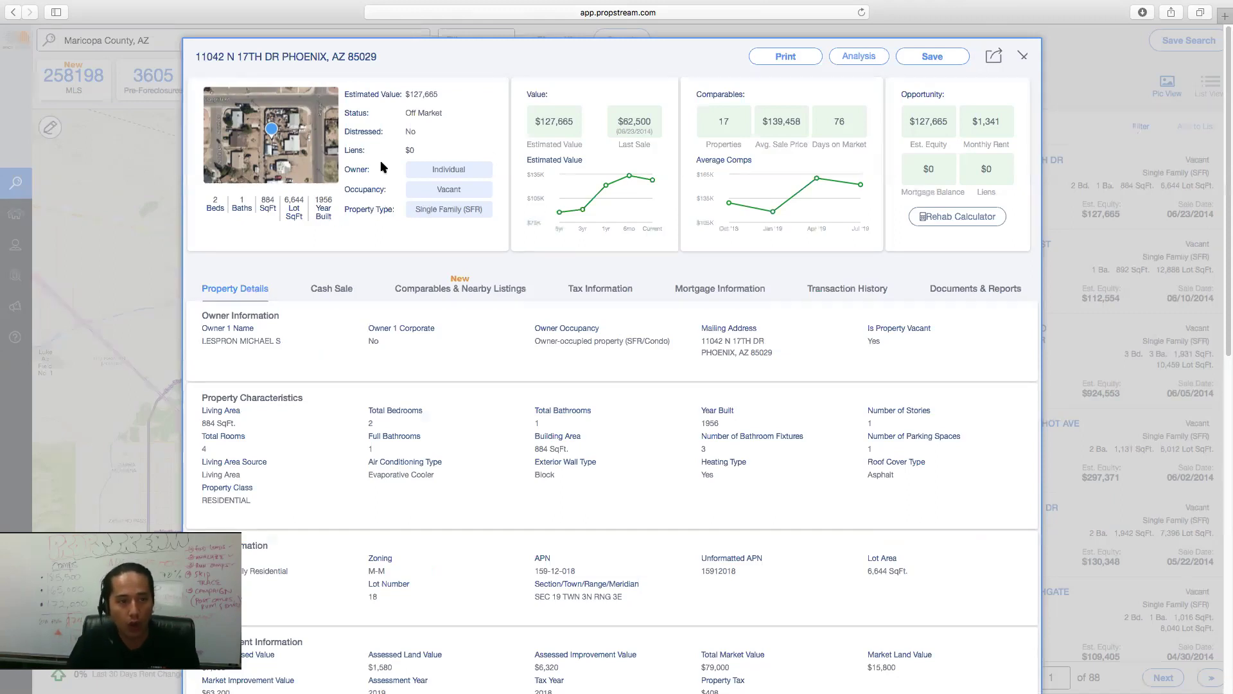
{"action": "left_click", "coordinate": [287, 164]}
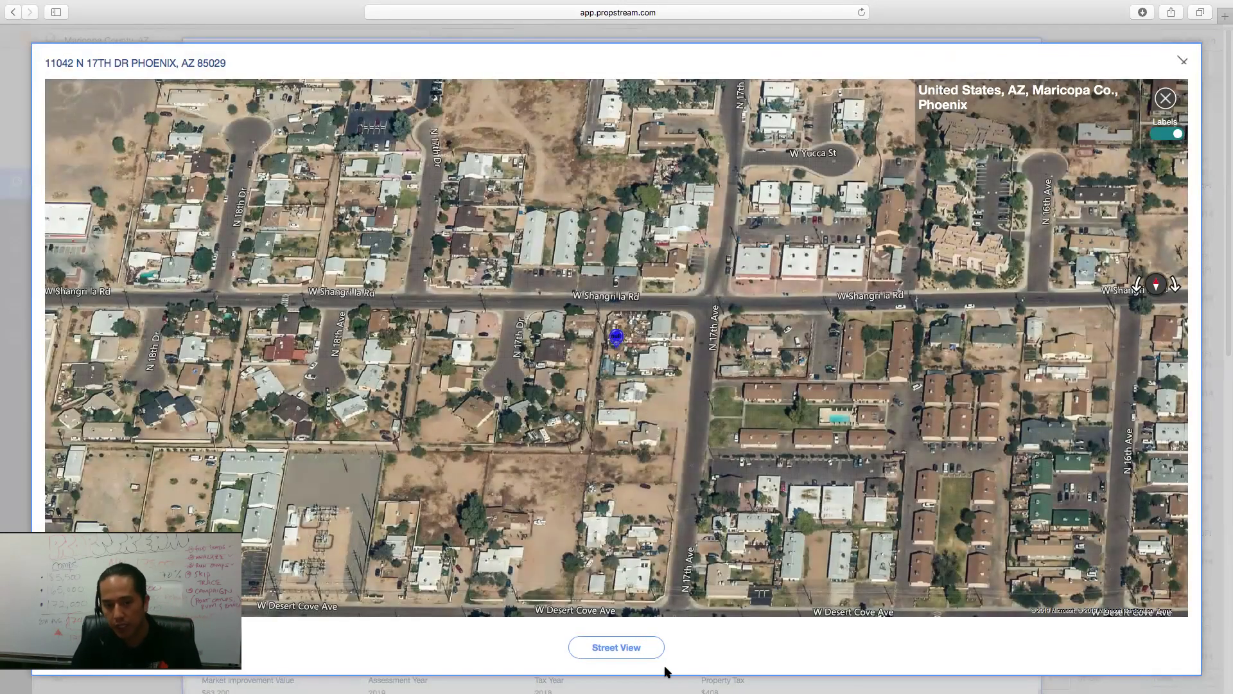
{"action": "left_click", "coordinate": [629, 649]}
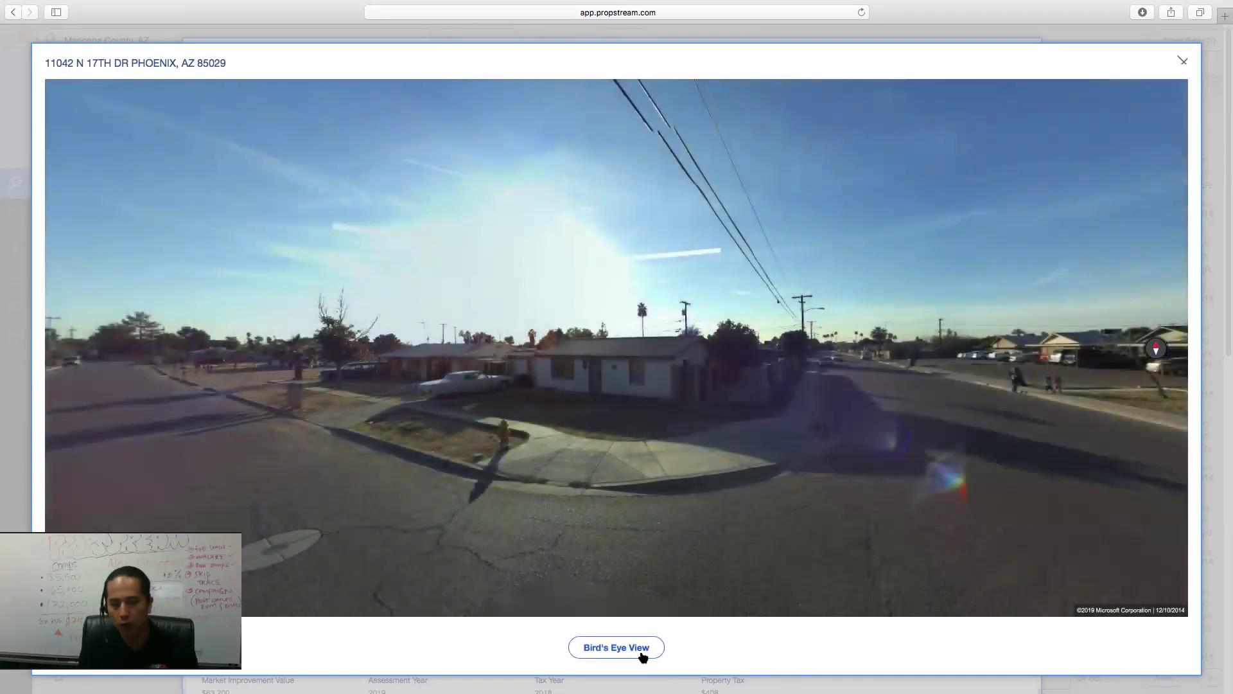
{"action": "left_click", "coordinate": [1185, 62]}
{"action": "left_click_drag", "start_coordinate": [211, 197], "coordinate": [324, 189]}
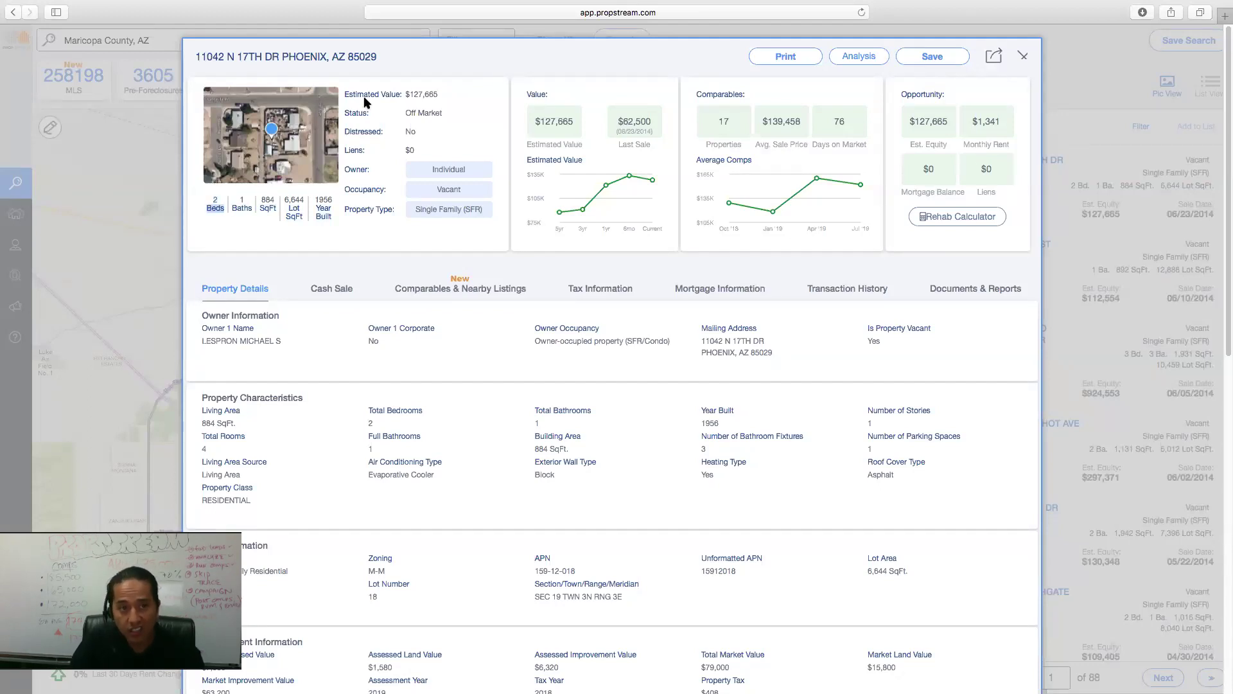
{"action": "left_click_drag", "start_coordinate": [375, 95], "coordinate": [438, 97]}
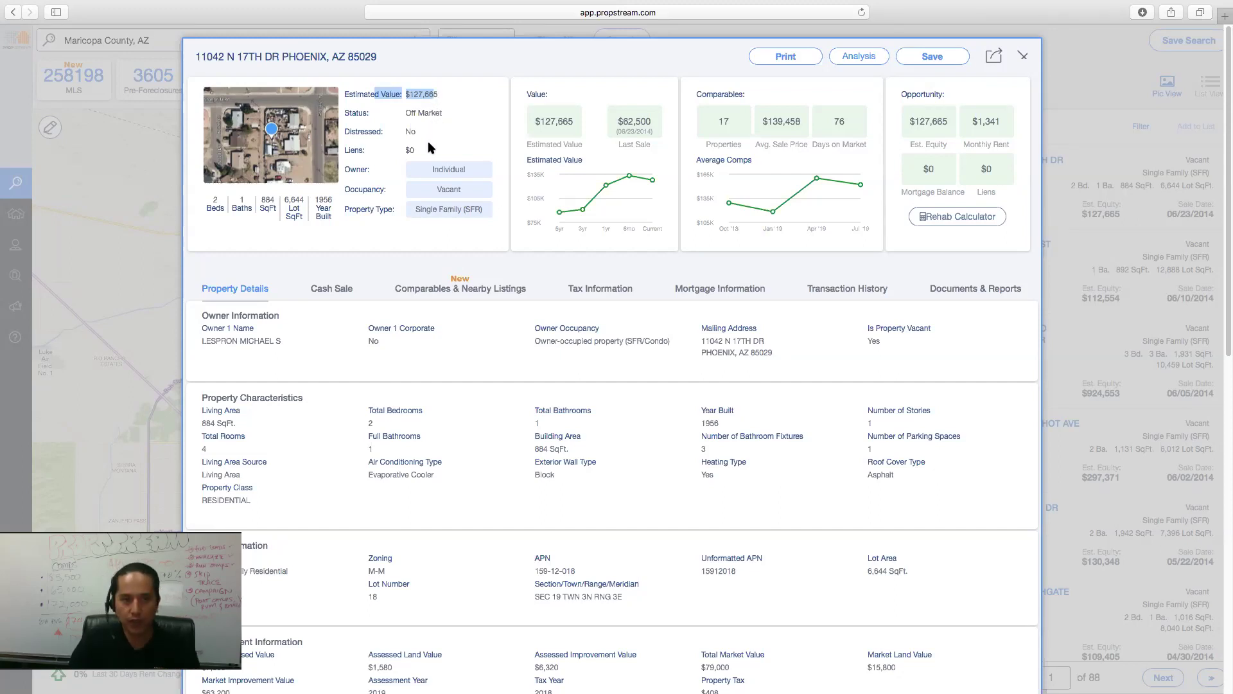
{"action": "left_click_drag", "start_coordinate": [444, 113], "coordinate": [413, 123]}
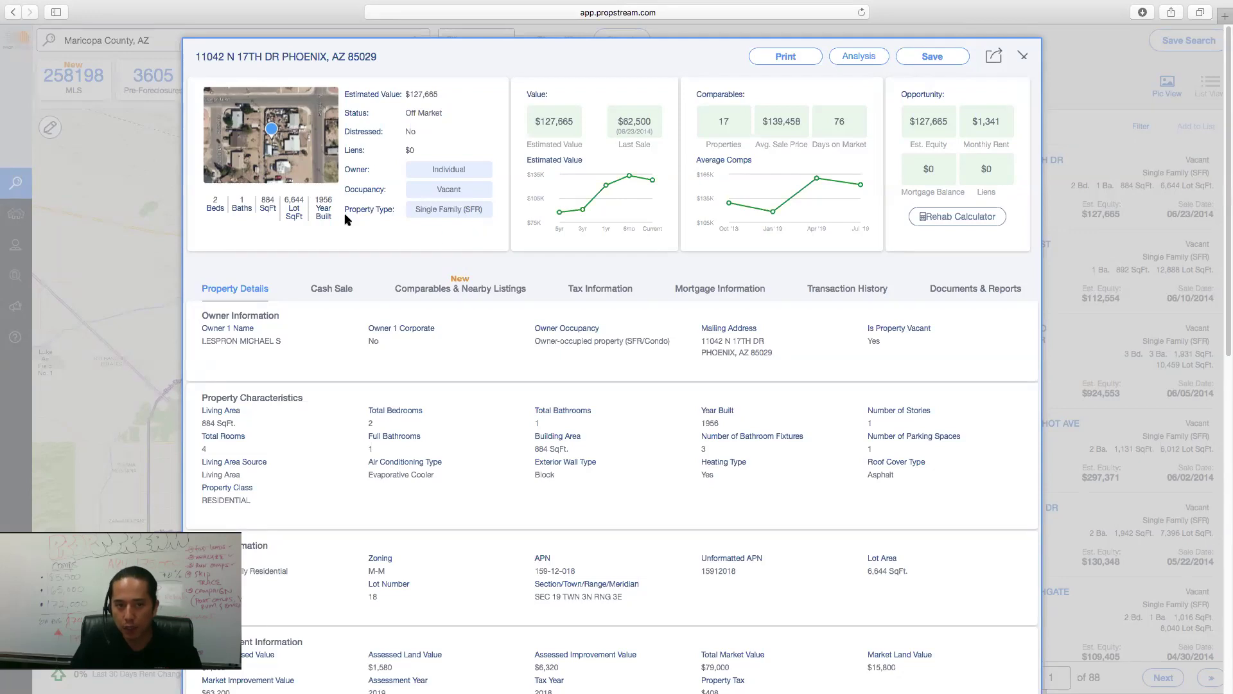
{"action": "left_click_drag", "start_coordinate": [532, 122], "coordinate": [656, 144]}
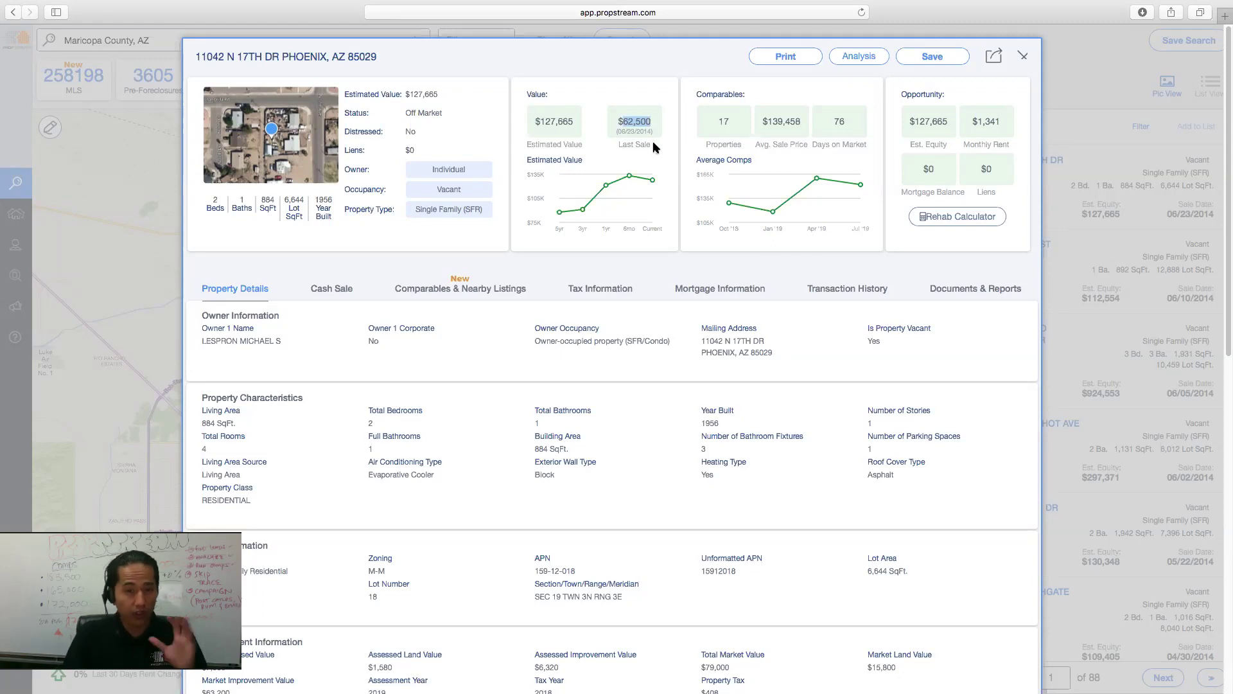
{"action": "left_click_drag", "start_coordinate": [708, 122], "coordinate": [849, 129]}
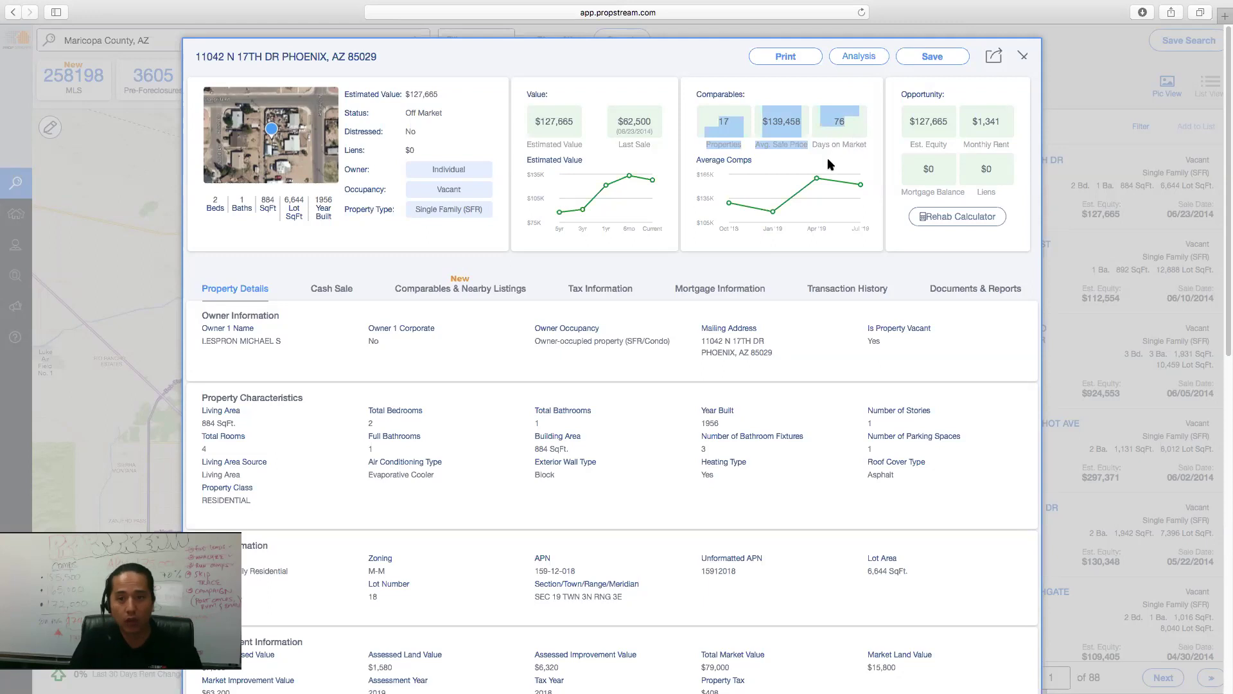
{"action": "left_click", "coordinate": [717, 124]}
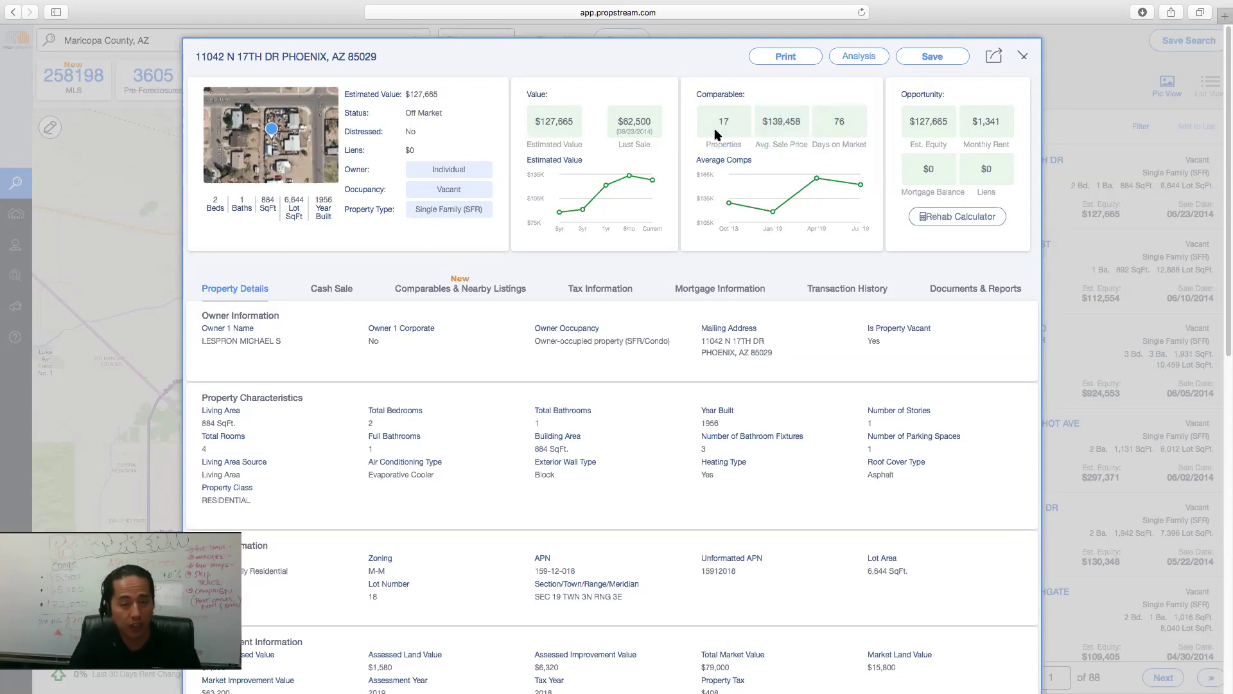
{"action": "left_click_drag", "start_coordinate": [770, 118], "coordinate": [830, 114]}
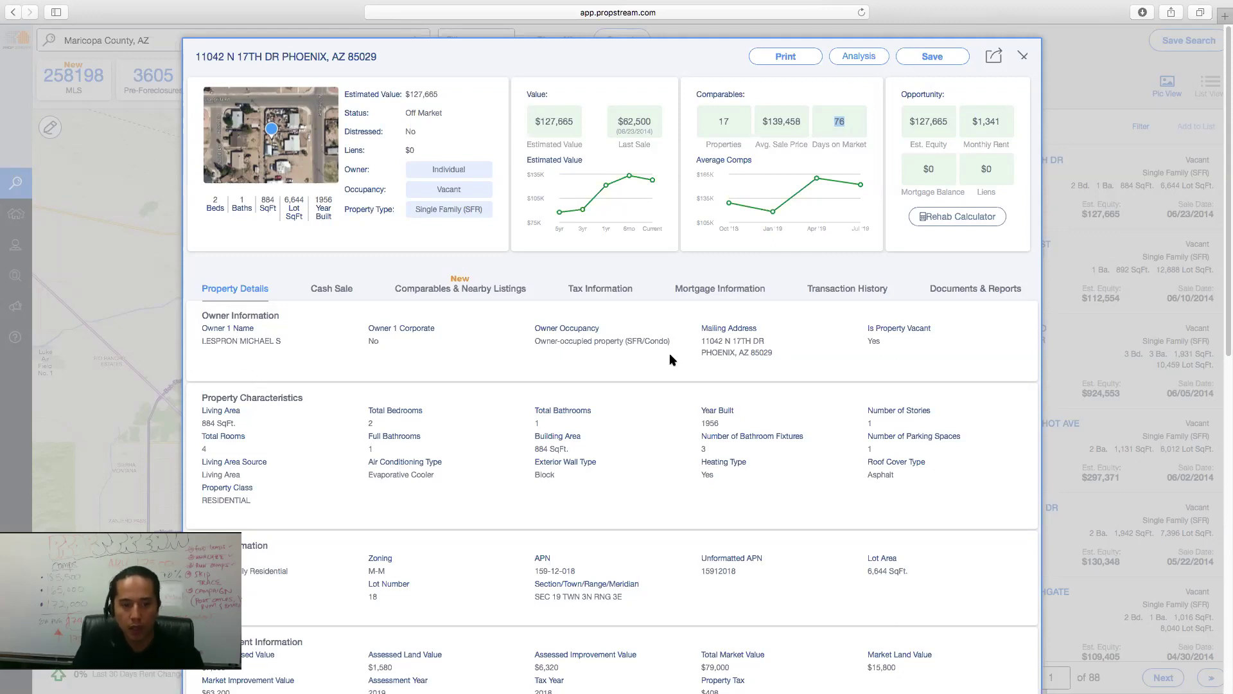
{"action": "left_click_drag", "start_coordinate": [701, 341], "coordinate": [748, 352]}
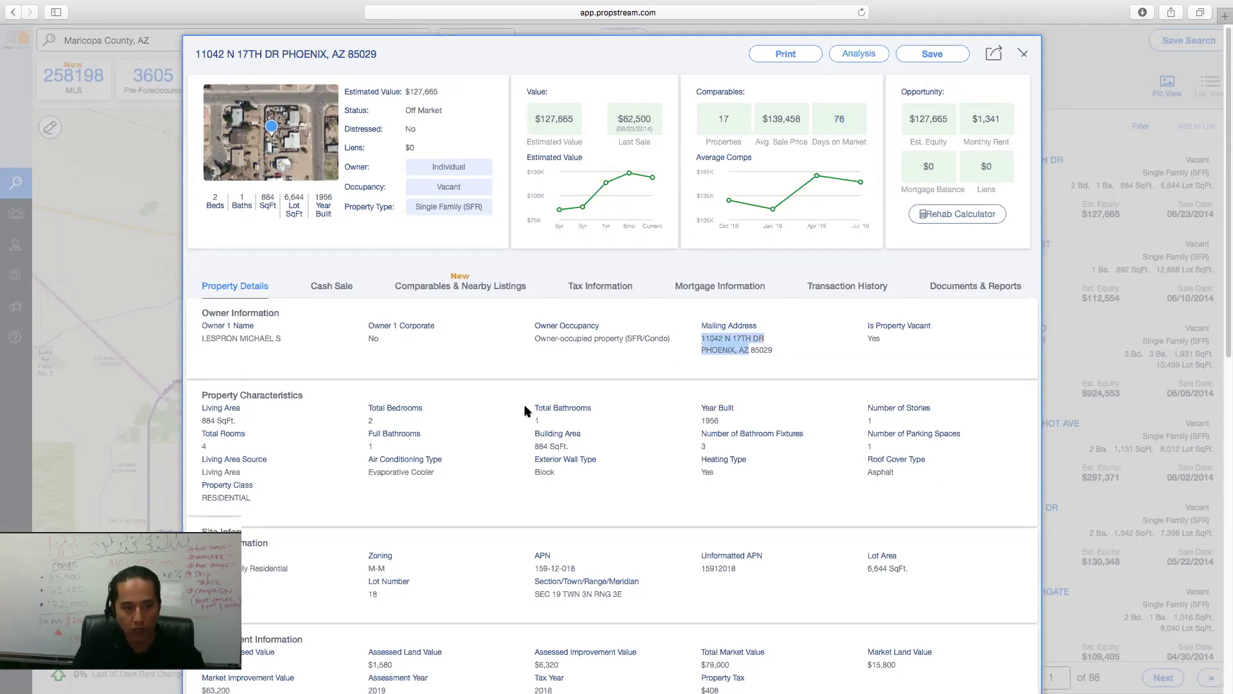
{"action": "scroll", "coordinate": [516, 410], "scroll_direction": "down", "scroll_amount": 5}
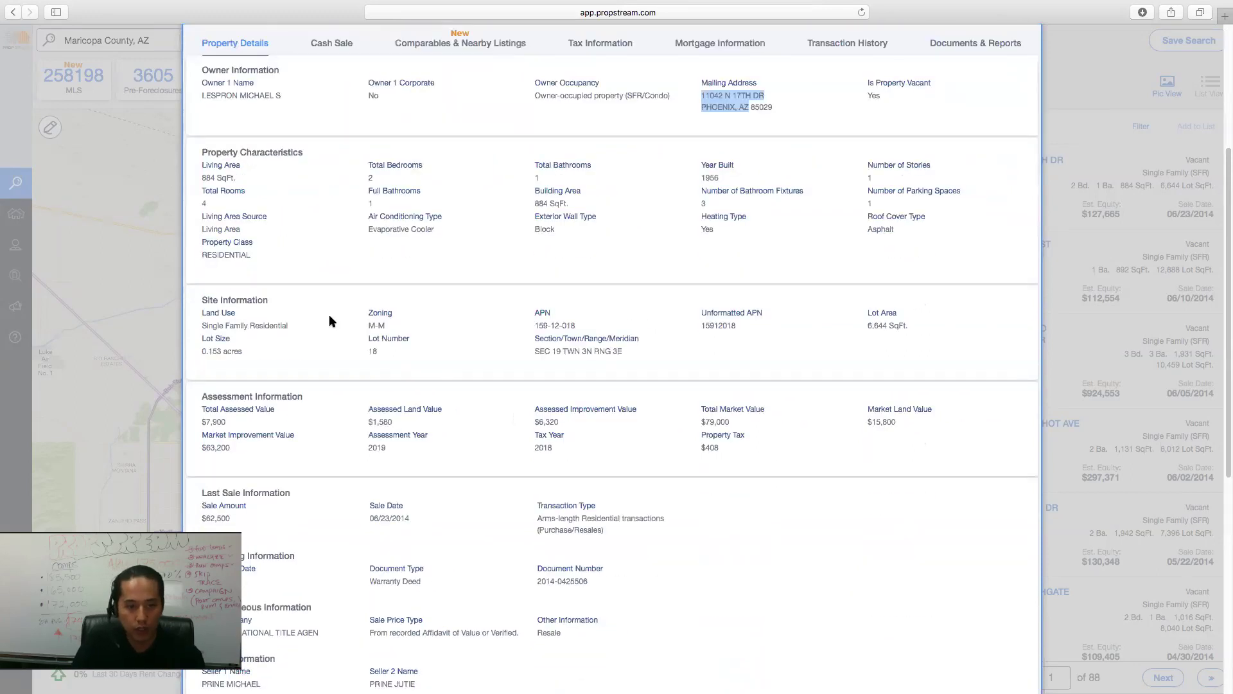
{"action": "left_click_drag", "start_coordinate": [741, 326], "coordinate": [691, 321]}
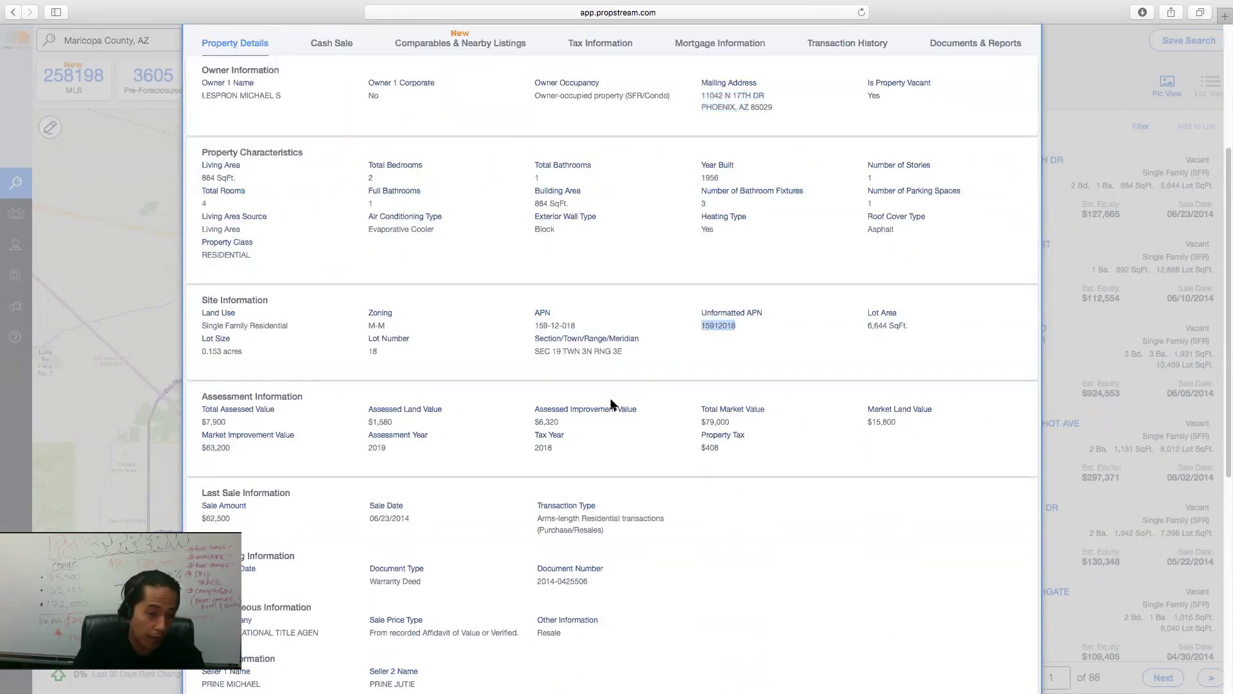
{"action": "scroll", "coordinate": [614, 402], "scroll_direction": "down", "scroll_amount": 5}
{"action": "left_click_drag", "start_coordinate": [237, 269], "coordinate": [201, 269]}
{"action": "scroll", "coordinate": [442, 416], "scroll_direction": "down", "scroll_amount": 1}
{"action": "scroll", "coordinate": [442, 421], "scroll_direction": "down", "scroll_amount": 3}
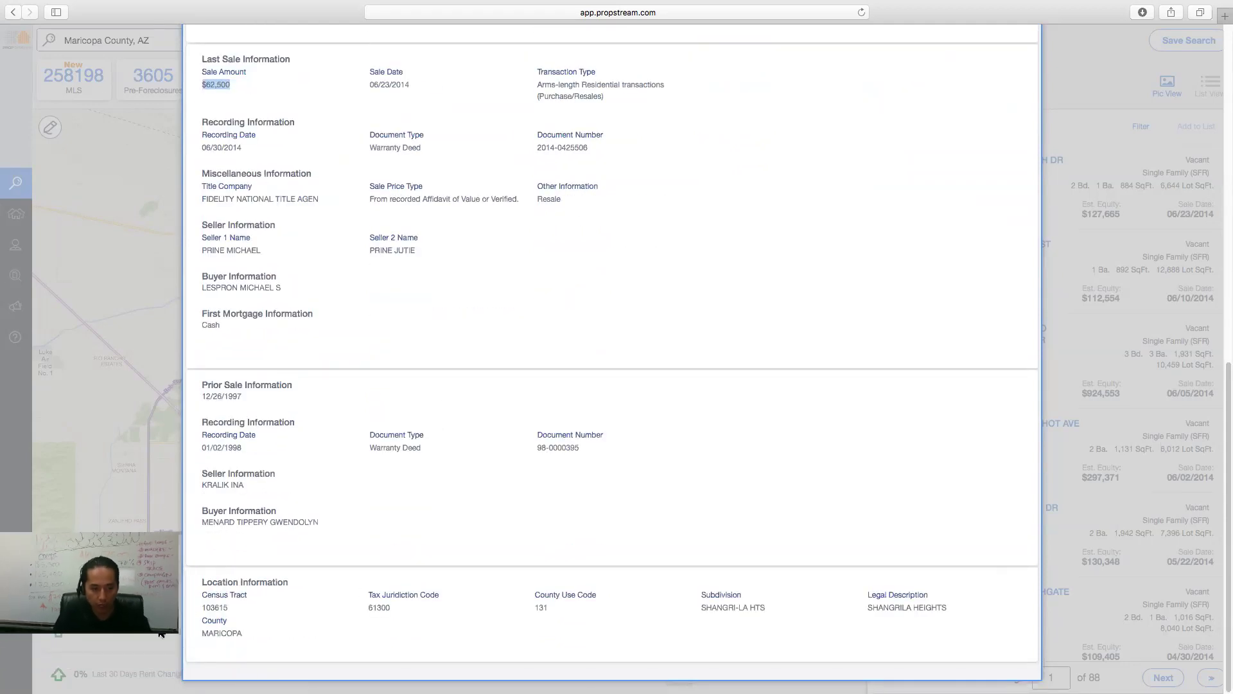
{"action": "left_click_drag", "start_coordinate": [959, 606], "coordinate": [864, 608]}
{"action": "scroll", "coordinate": [598, 394], "scroll_direction": "up", "scroll_amount": 15}
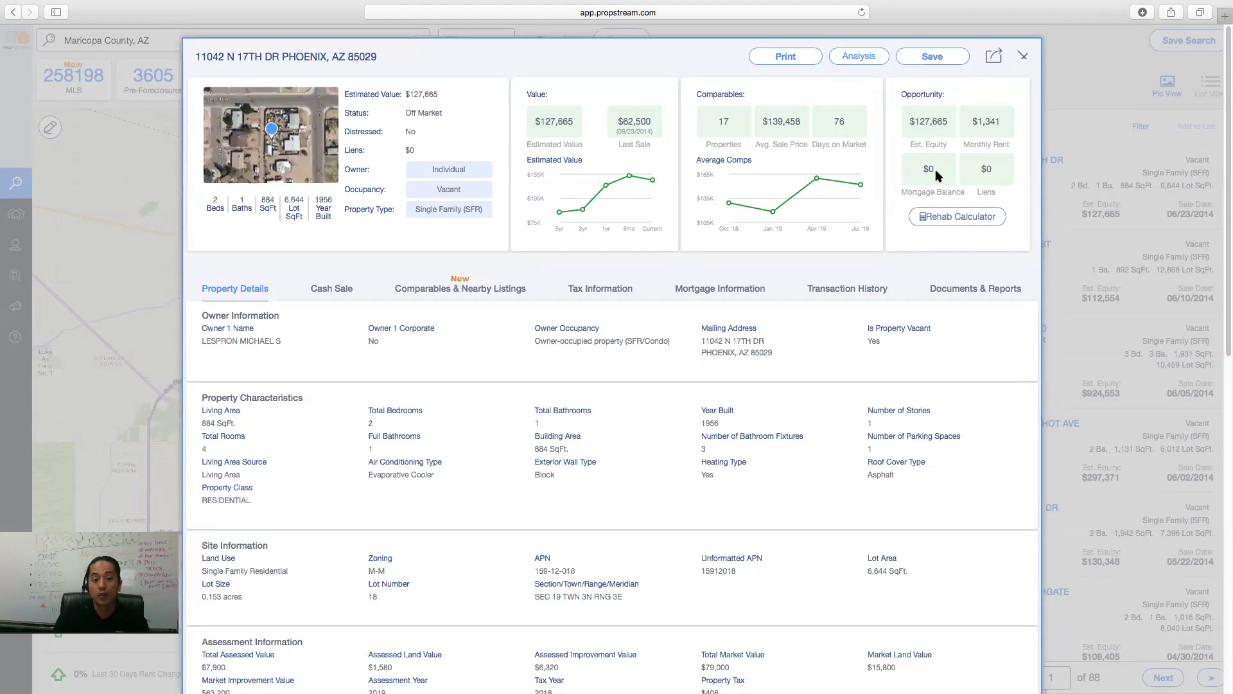
- Show the Cash Sale record, highlighting the $62,500 sale amount and the $127,665 estimated equity
{"action": "left_click", "coordinate": [336, 289]}
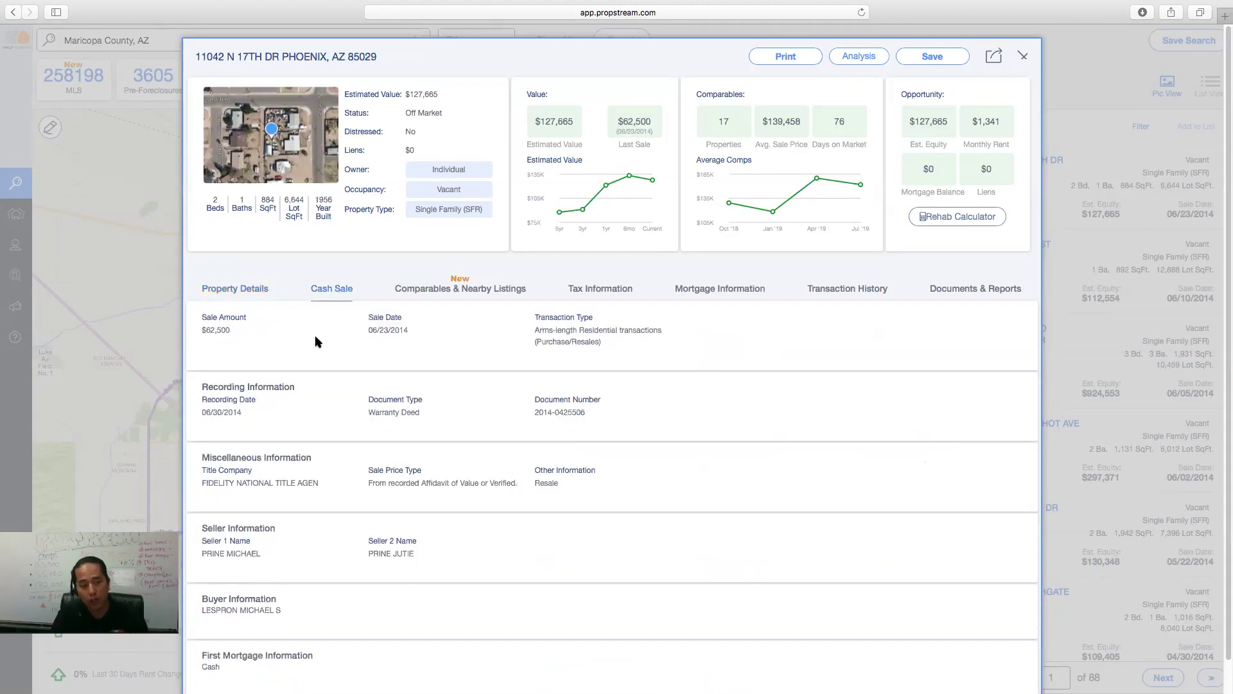
{"action": "left_click_drag", "start_coordinate": [243, 326], "coordinate": [197, 330]}
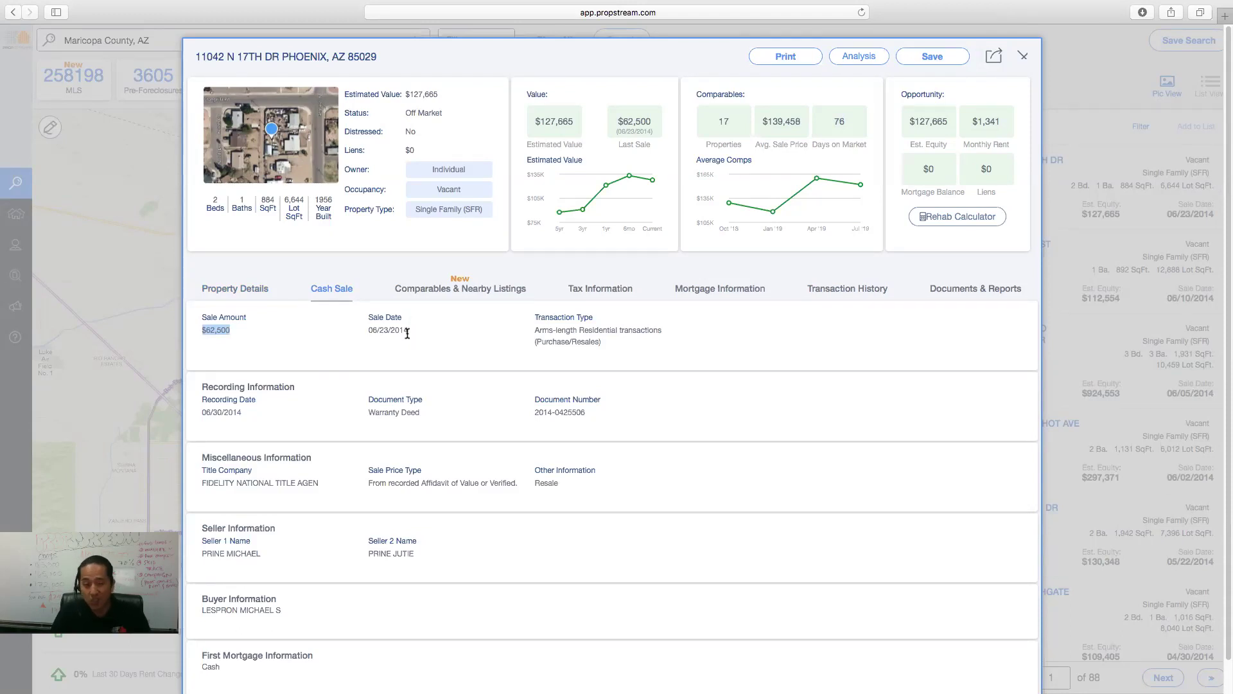
{"action": "left_click_drag", "start_coordinate": [954, 121], "coordinate": [912, 117]}
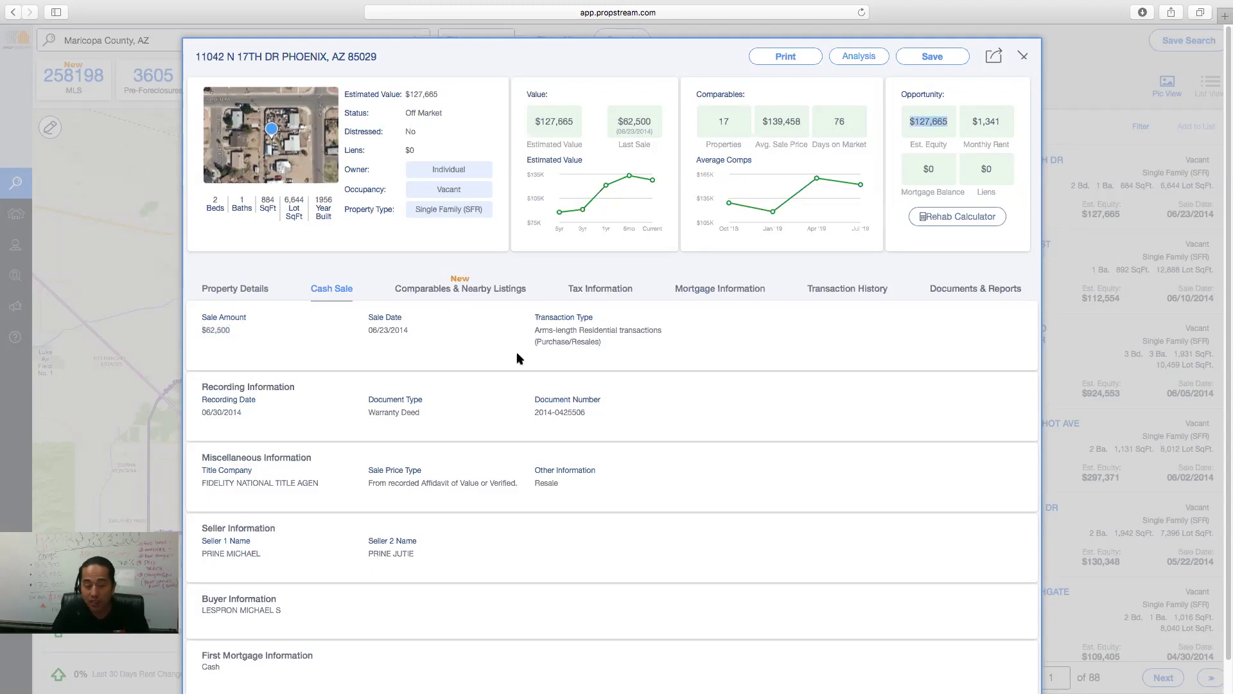
{"action": "scroll", "coordinate": [481, 500], "scroll_direction": "down", "scroll_amount": 1}
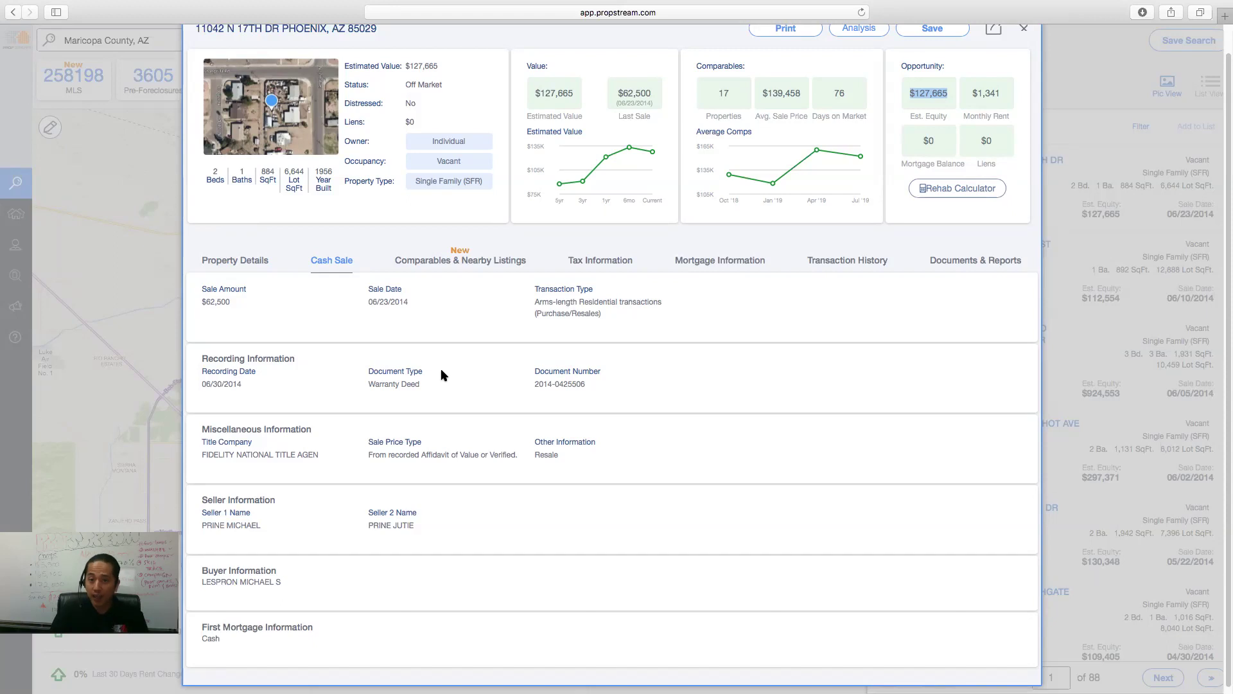
- Highlight the $127,665 estimated value and $139,458 average sale price, then show Comparables & Nearby Listings
{"action": "left_click_drag", "start_coordinate": [578, 95], "coordinate": [532, 94]}
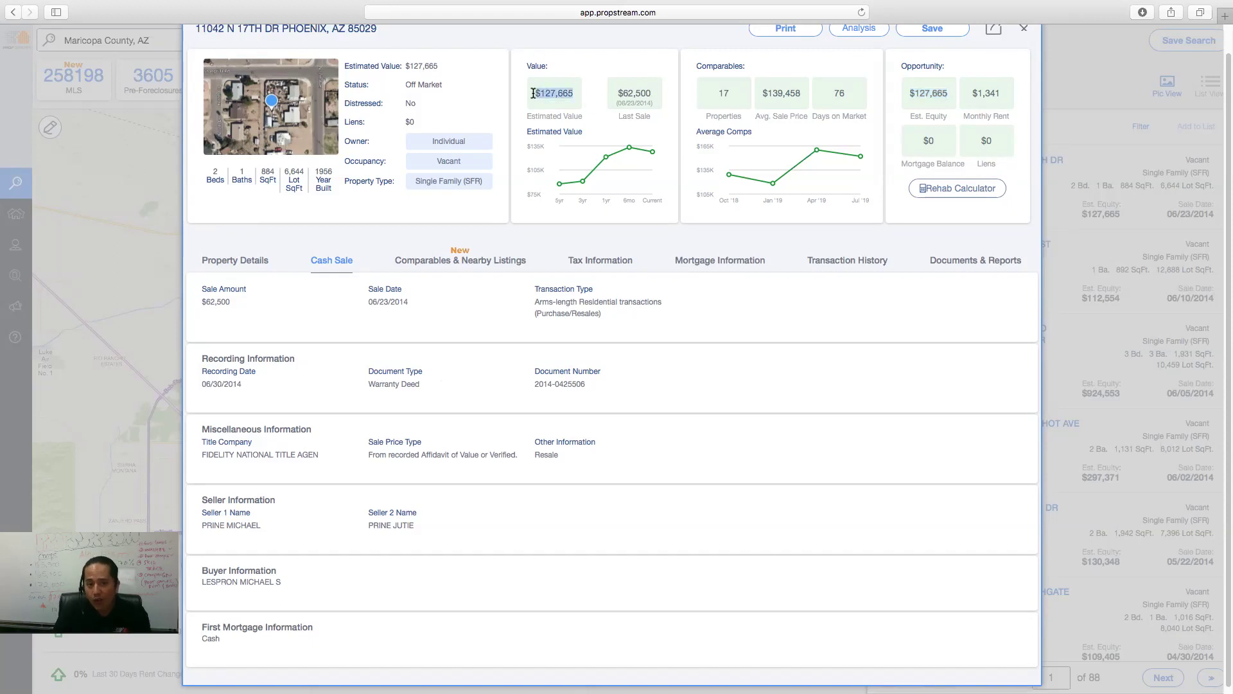
{"action": "left_click_drag", "start_coordinate": [803, 94], "coordinate": [760, 94]}
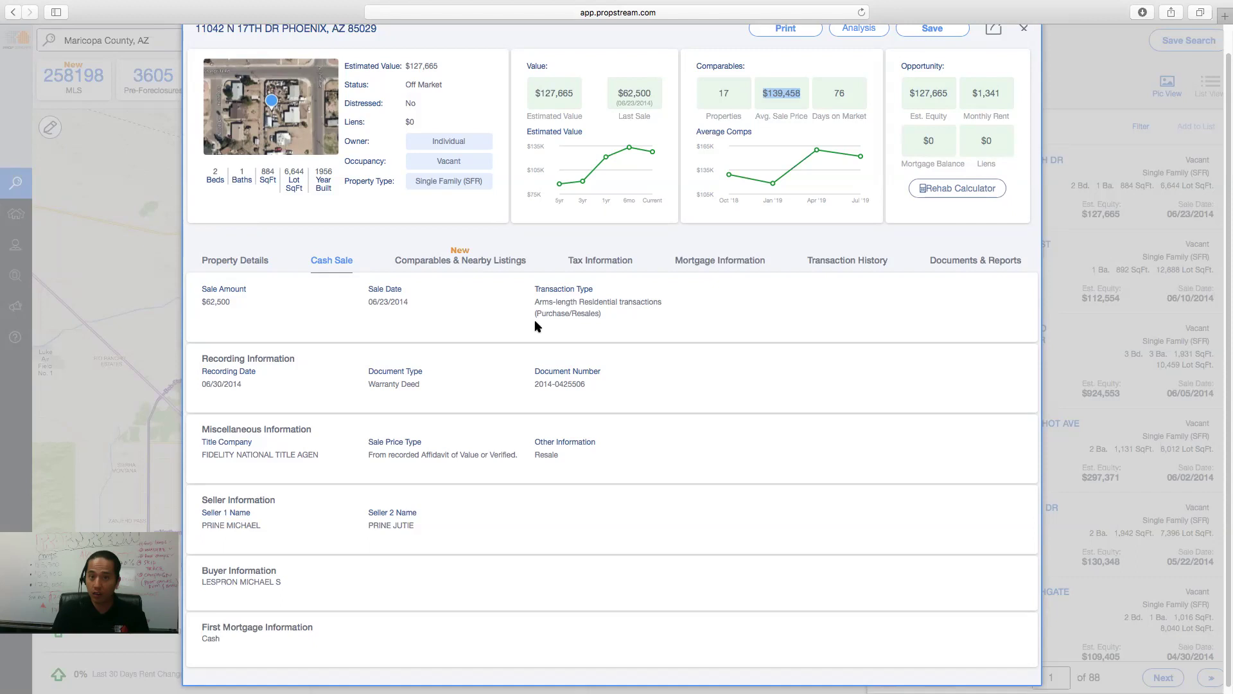
{"action": "left_click", "coordinate": [486, 265]}
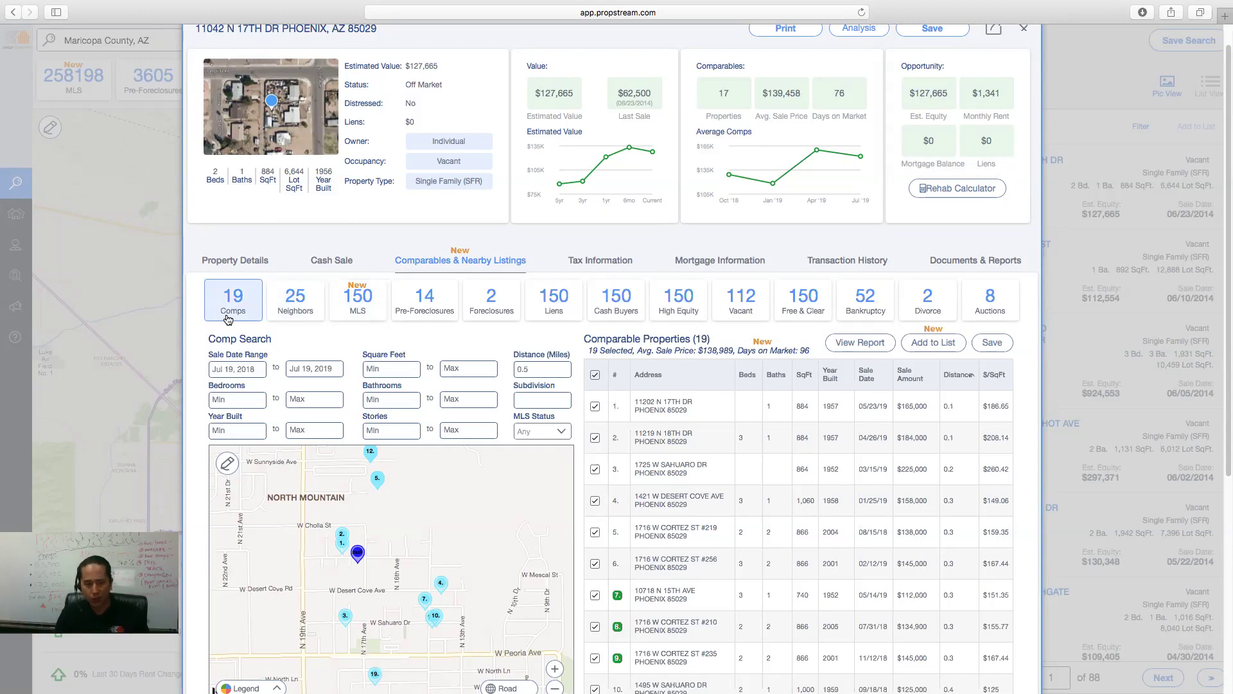
- Filter comps to sales from Jan 01, 2019 with Bedrooms Min 2 and Bathrooms Min 1
{"action": "left_click", "coordinate": [239, 370]}
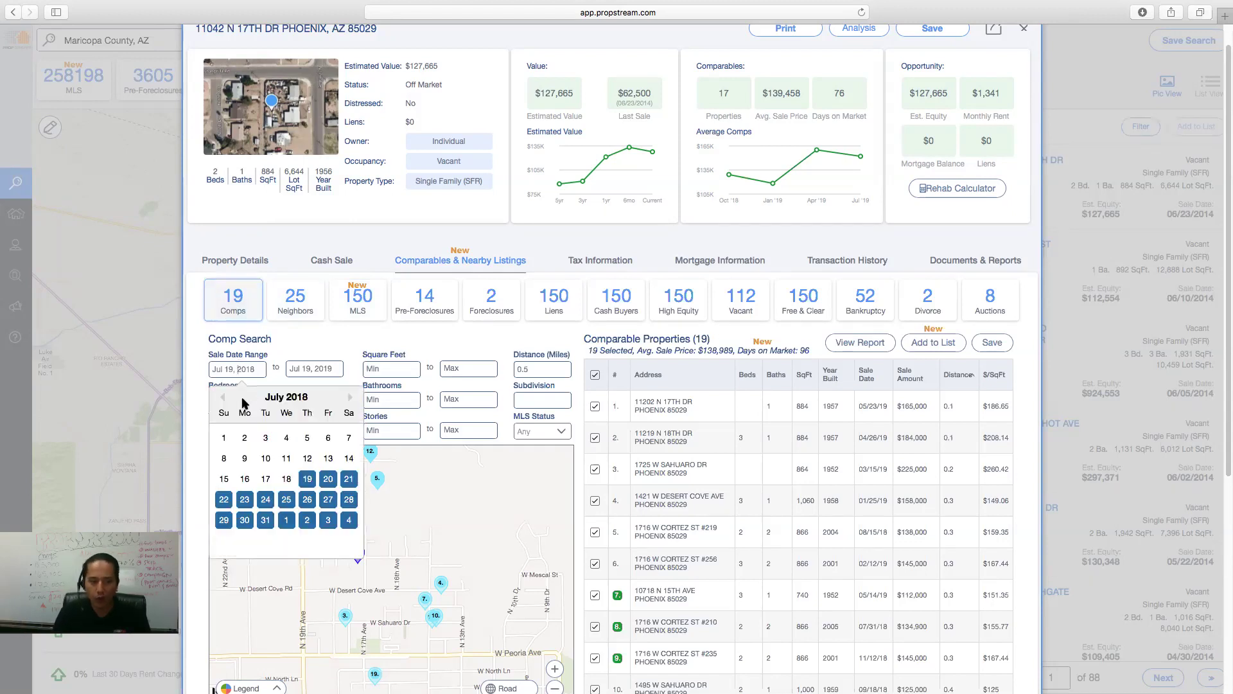
{"action": "left_click", "coordinate": [351, 399]}
{"action": "left_click", "coordinate": [350, 399]}
{"action": "left_click", "coordinate": [350, 399]}
{"action": "left_click", "coordinate": [350, 399]}
{"action": "left_click", "coordinate": [350, 399]}
{"action": "left_click", "coordinate": [350, 398]}
{"action": "left_click", "coordinate": [263, 438]}
{"action": "left_click", "coordinate": [234, 401]}
{"action": "type", "text": "2"}
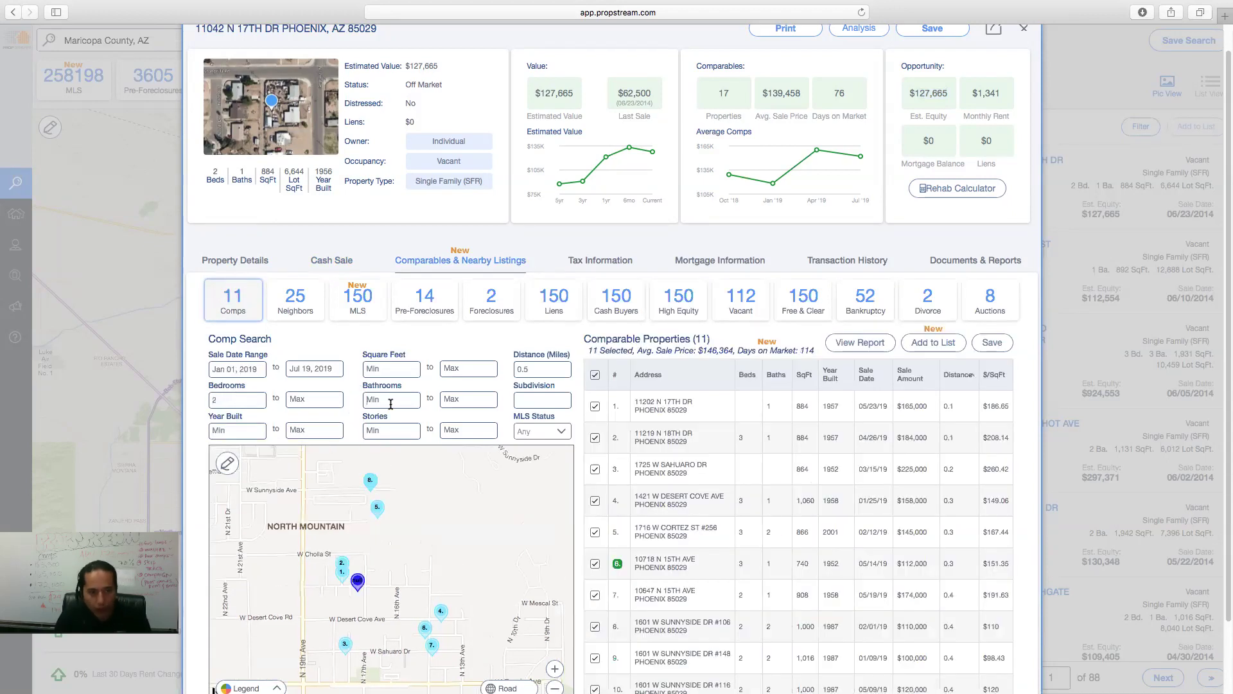
{"action": "left_click", "coordinate": [391, 401]}
{"action": "type", "text": "1"}
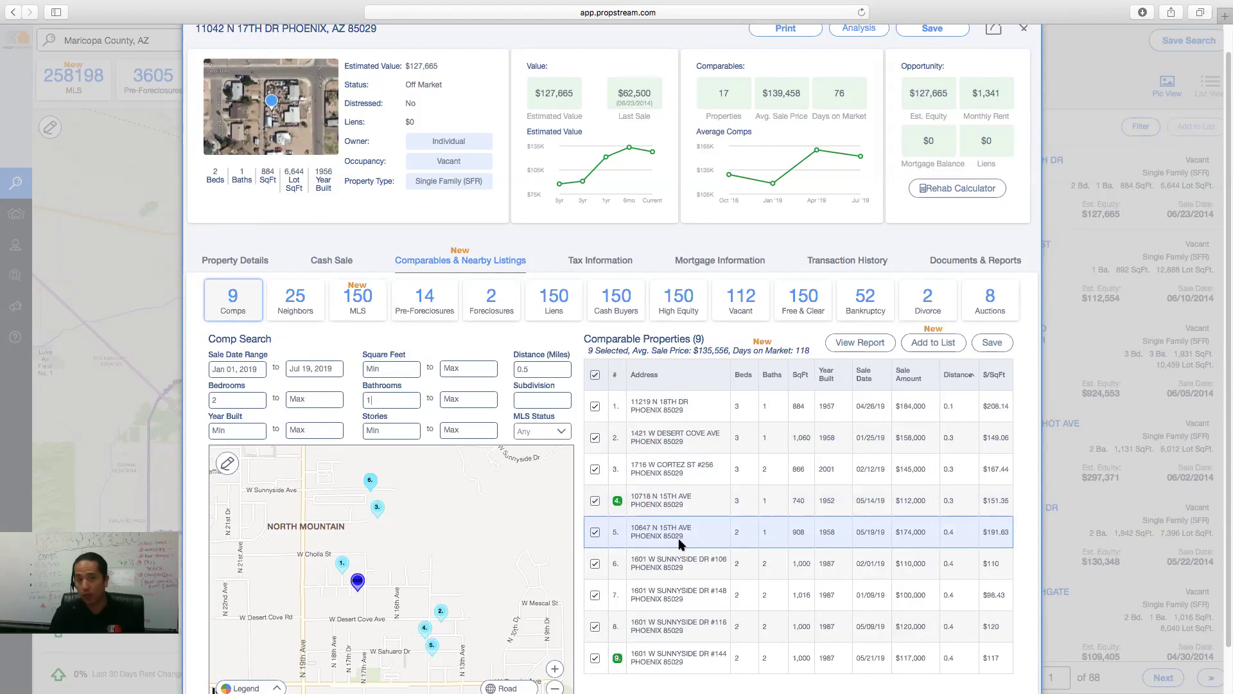
{"action": "scroll", "coordinate": [677, 546], "scroll_direction": "down", "scroll_amount": 1}
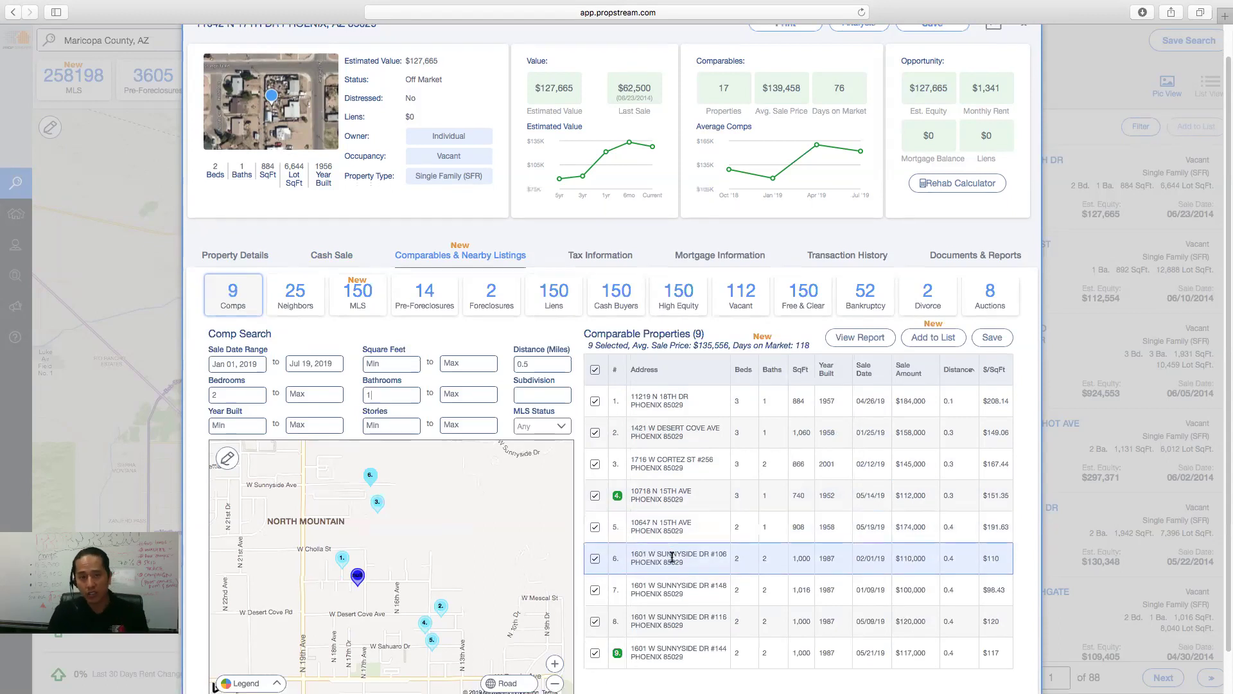
{"action": "scroll", "coordinate": [671, 558], "scroll_direction": "down", "scroll_amount": 2}
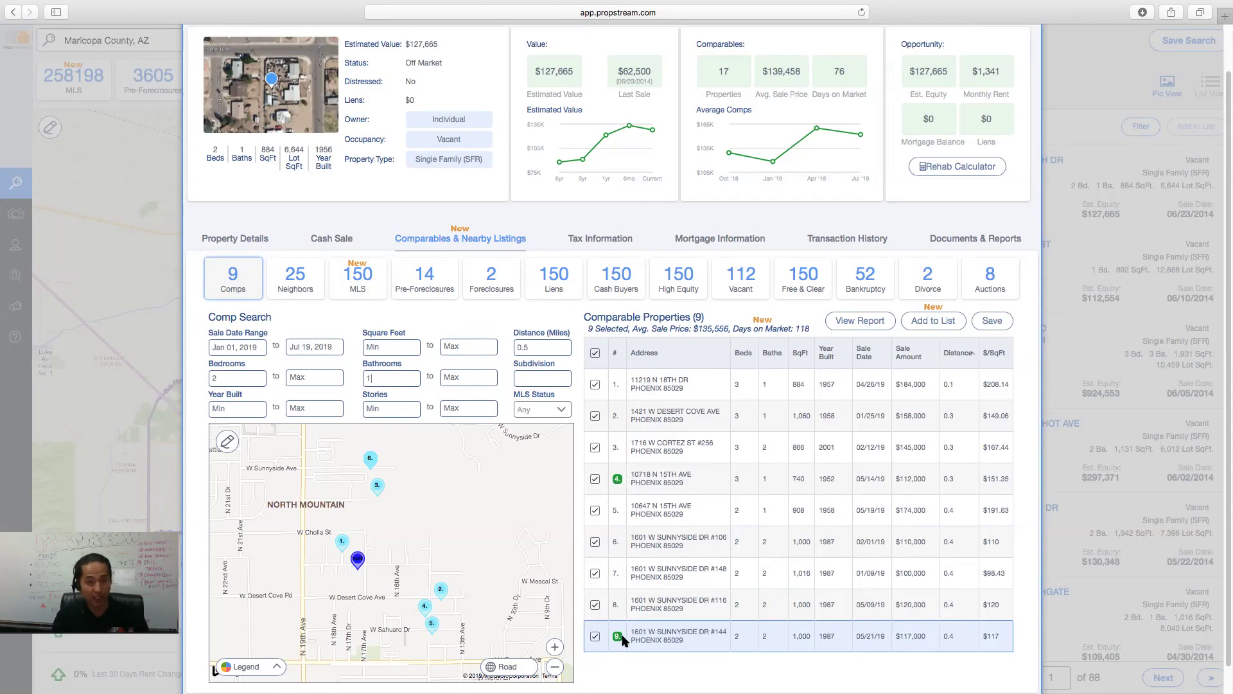
{"action": "left_click_drag", "start_coordinate": [930, 483], "coordinate": [904, 479]}
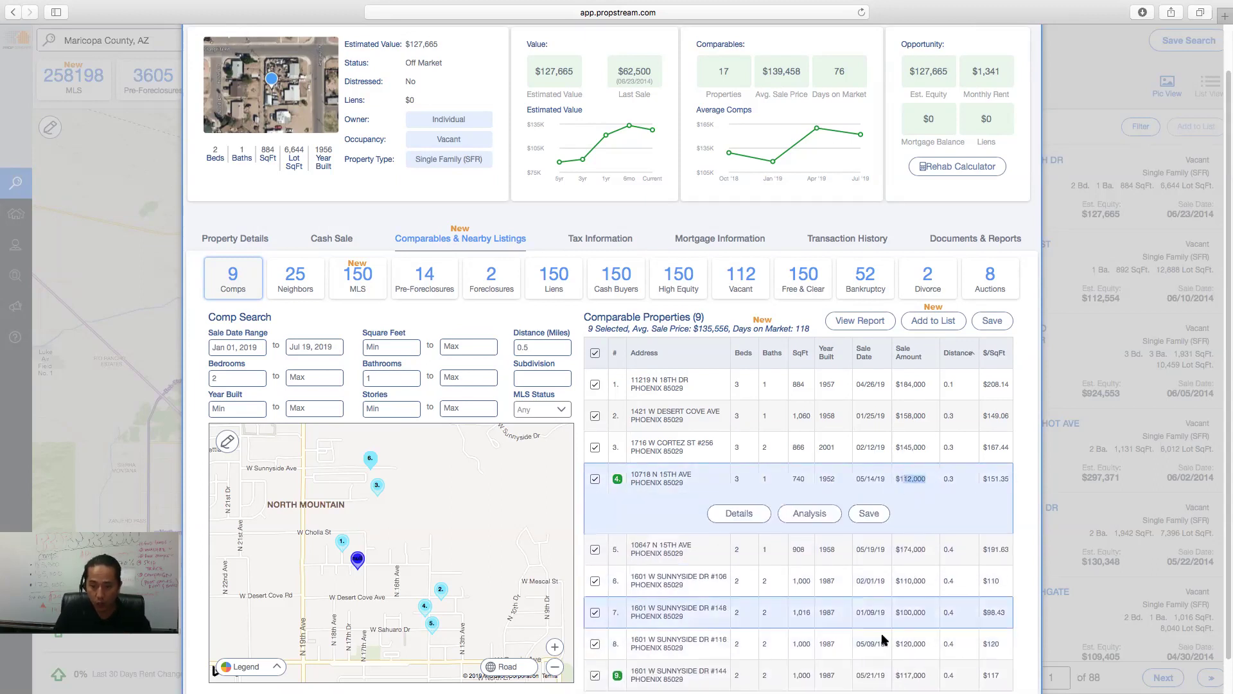
{"action": "scroll", "coordinate": [739, 546], "scroll_direction": "down", "scroll_amount": 1}
{"action": "left_click", "coordinate": [593, 443]}
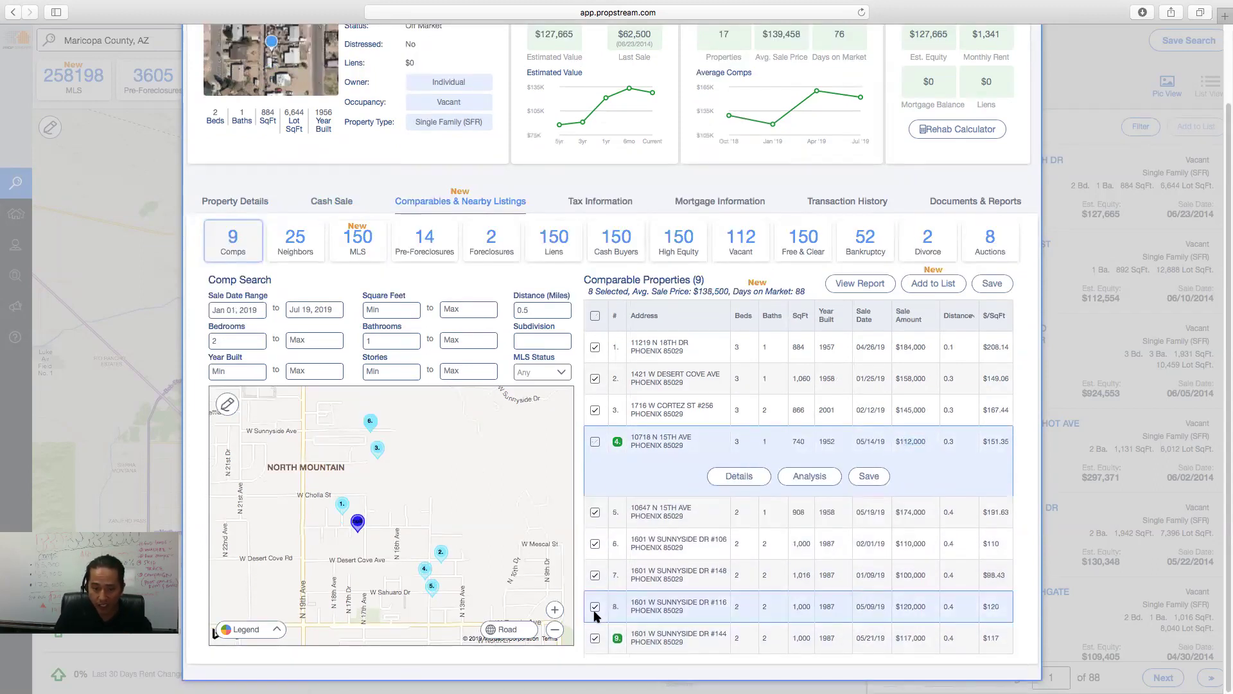
{"action": "left_click", "coordinate": [595, 638]}
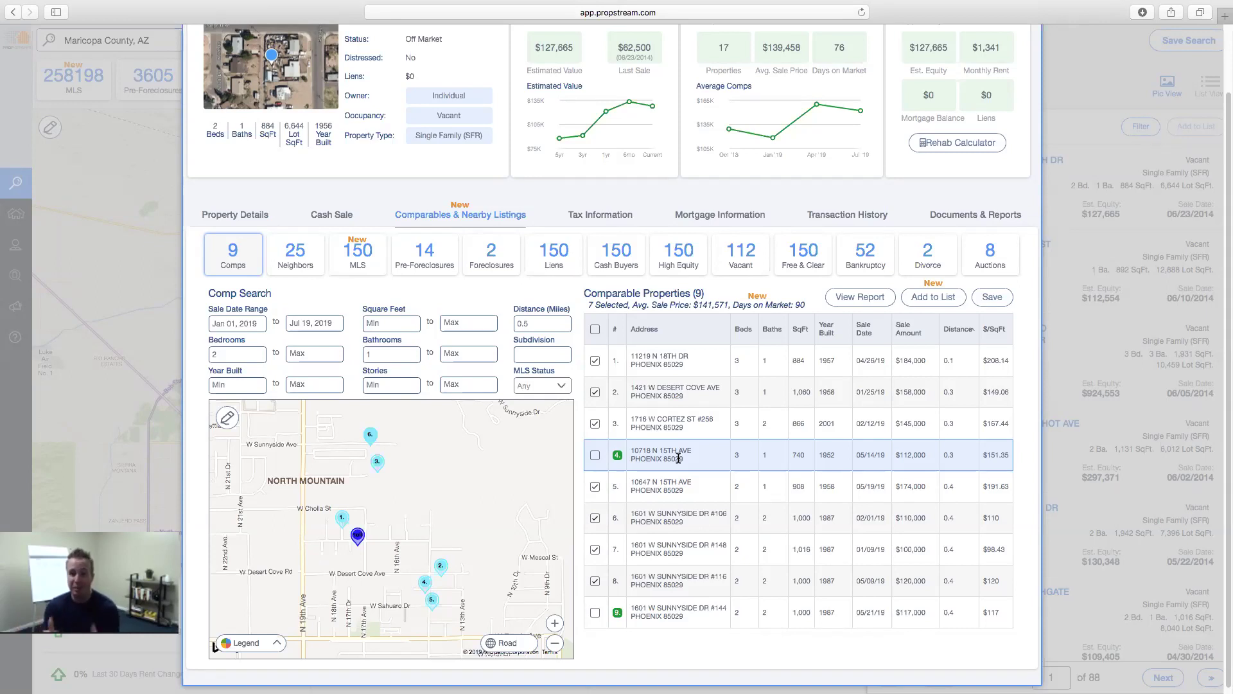
- Highlight the excluded $112,000 and $117,000 sale amounts and the count of 7 selected comps
{"action": "left_click_drag", "start_coordinate": [929, 454], "coordinate": [896, 454]}
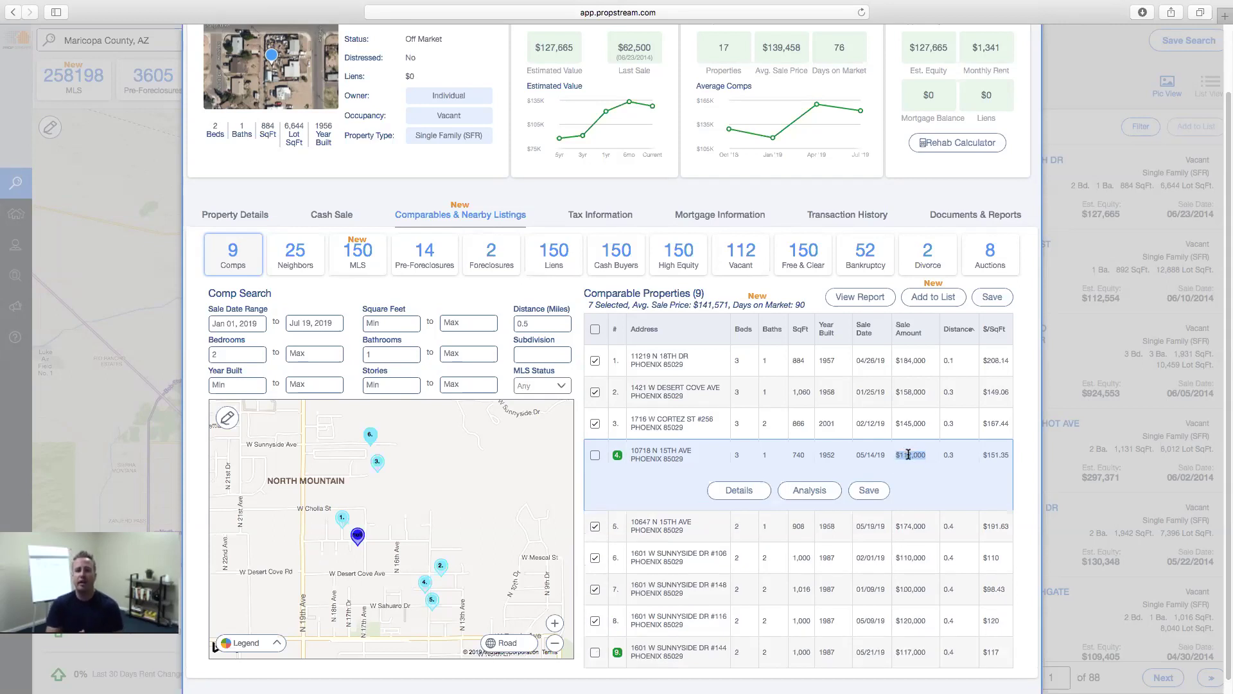
{"action": "left_click_drag", "start_coordinate": [928, 650], "coordinate": [896, 651]}
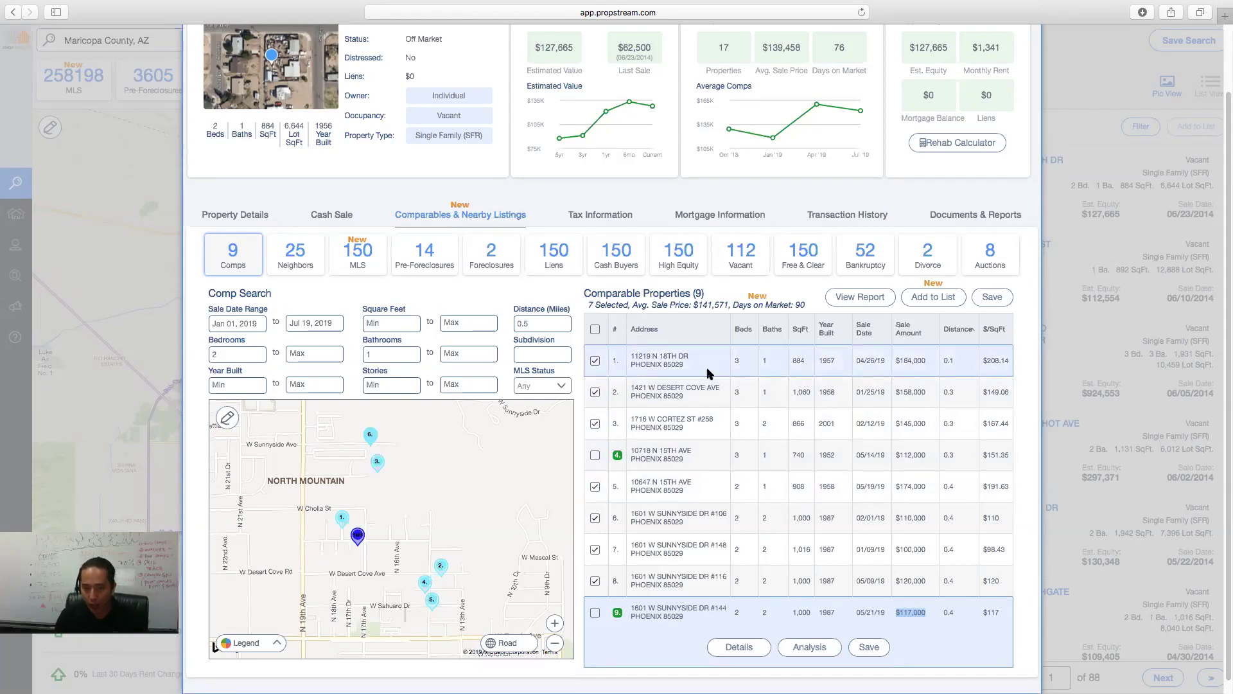
{"action": "left_click_drag", "start_coordinate": [589, 304], "coordinate": [799, 309]}
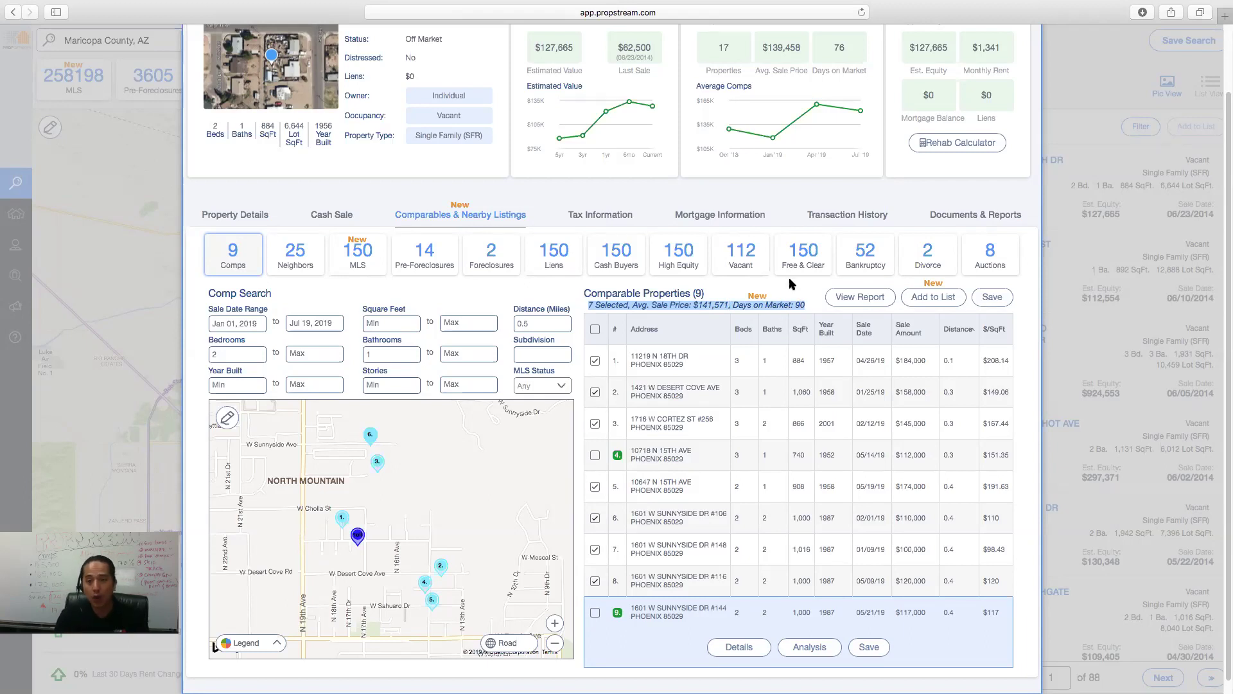
{"action": "mouse_move", "coordinate": [803, 89]}
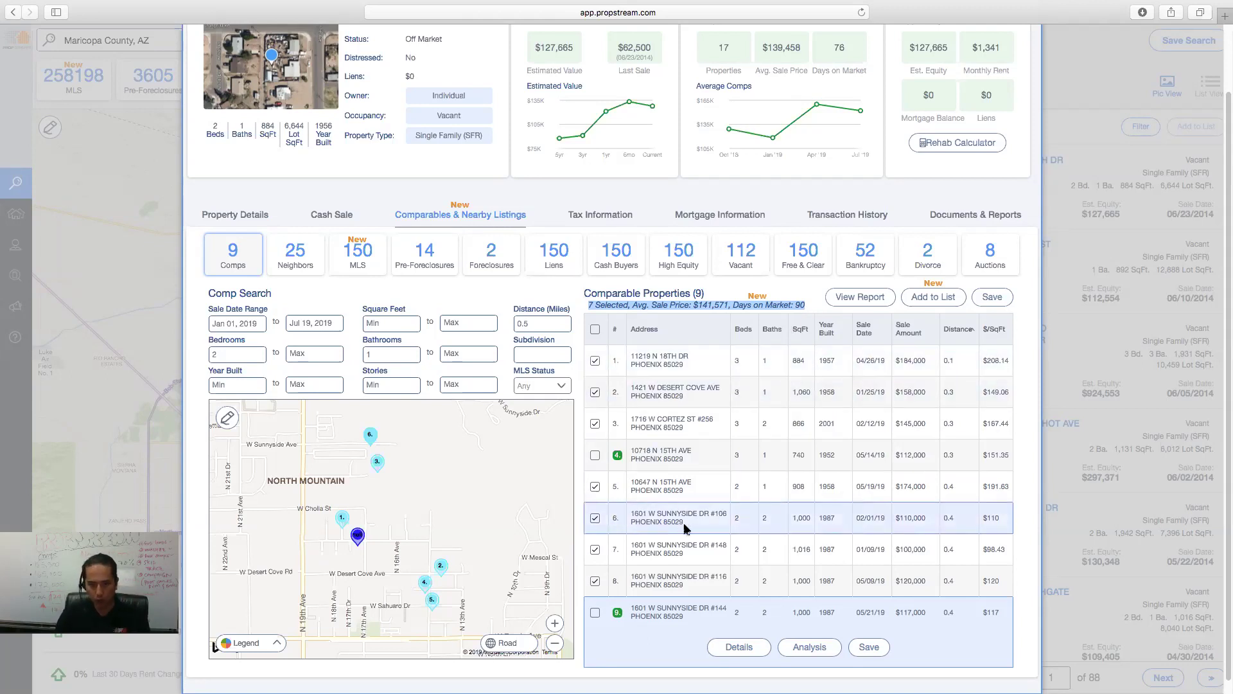
- Generate the Comparable Sales Report and open the downloaded PDF in Preview
{"action": "left_click", "coordinate": [863, 298]}
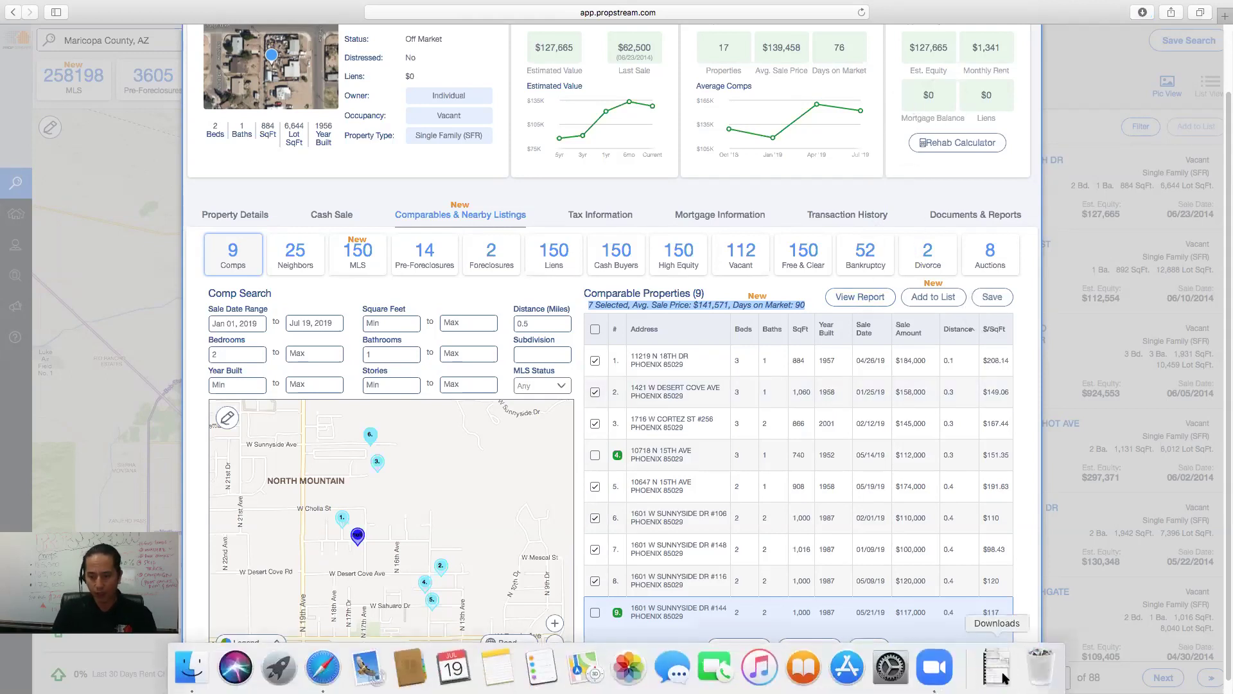
{"action": "left_click", "coordinate": [997, 668]}
{"action": "left_click", "coordinate": [997, 620]}
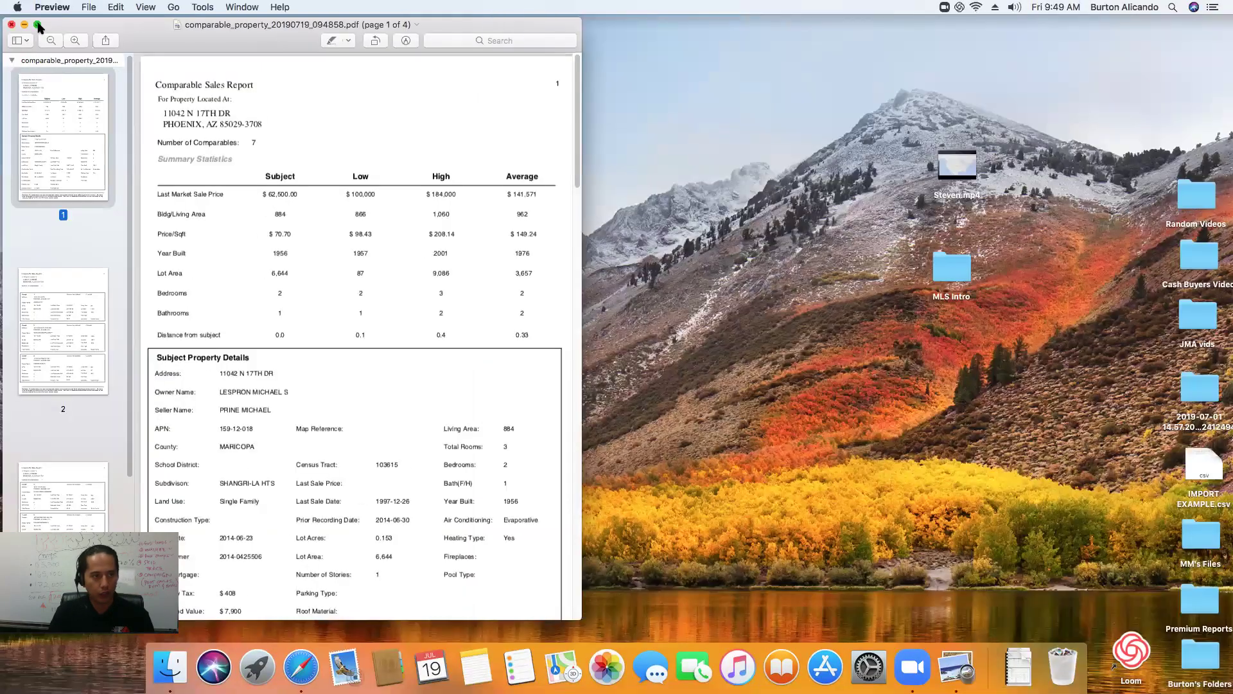
- Page through the 4-page report full screen to its last page, then close Preview
{"action": "left_click", "coordinate": [37, 25]}
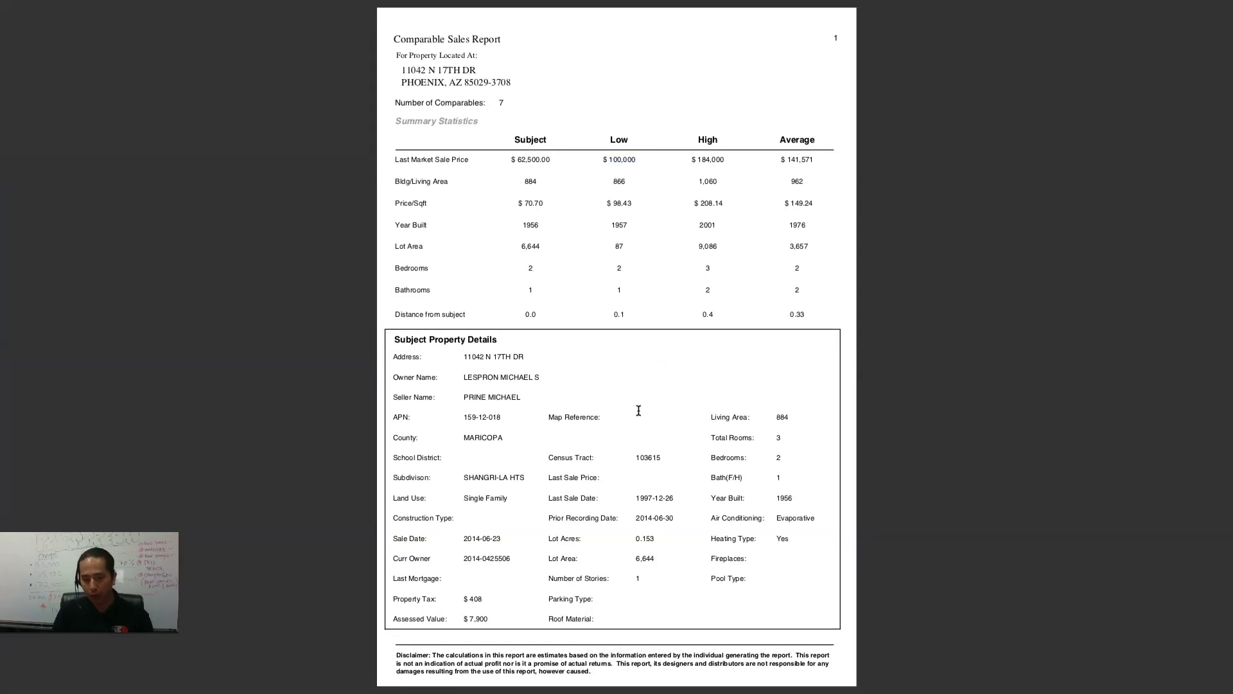
{"action": "key", "text": "End"}
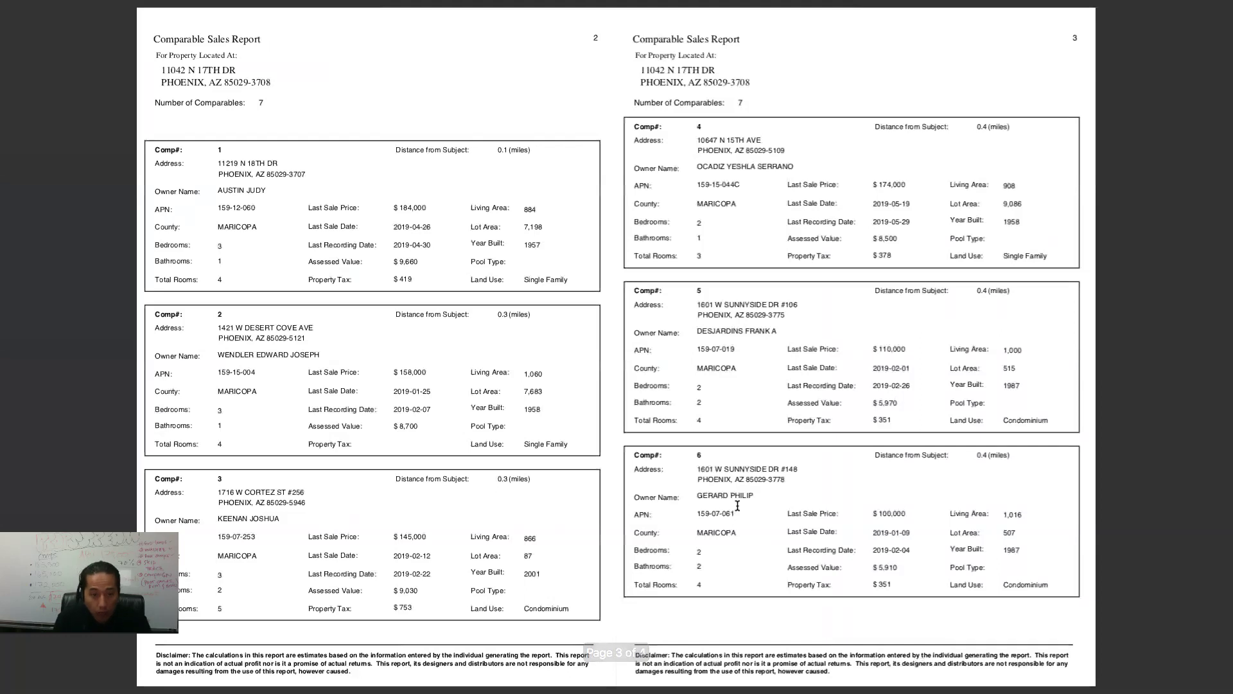
{"action": "key", "text": "Escape"}
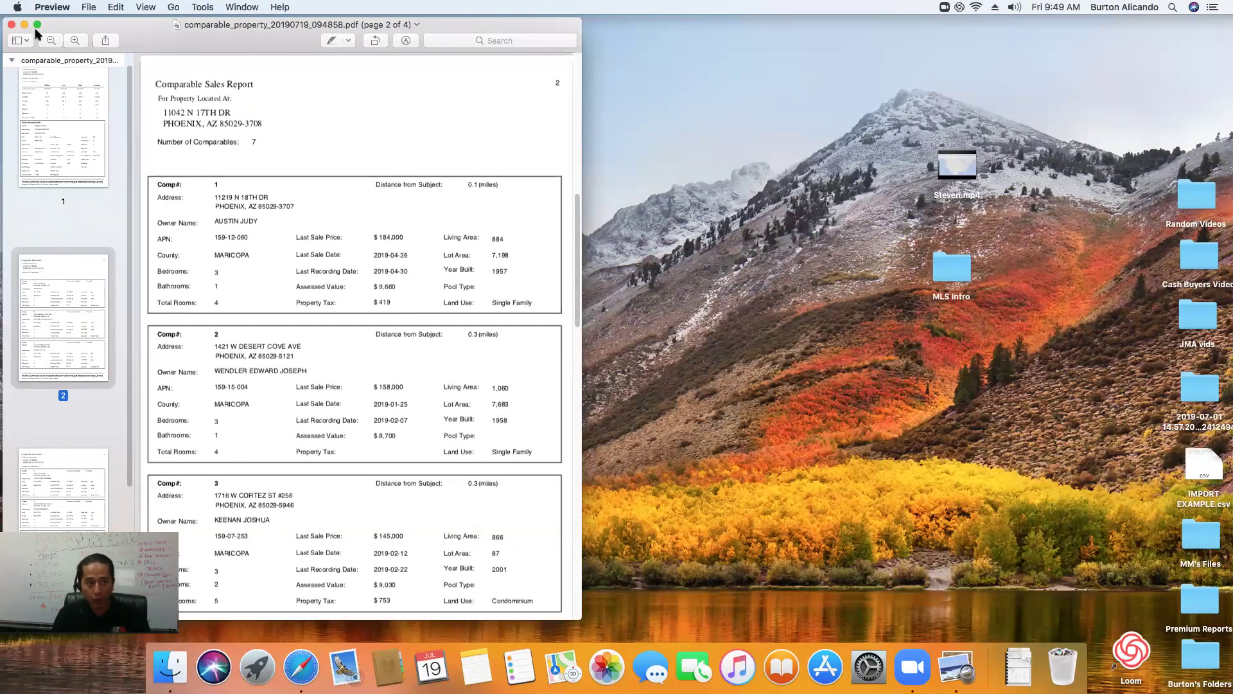
{"action": "left_click", "coordinate": [12, 26]}
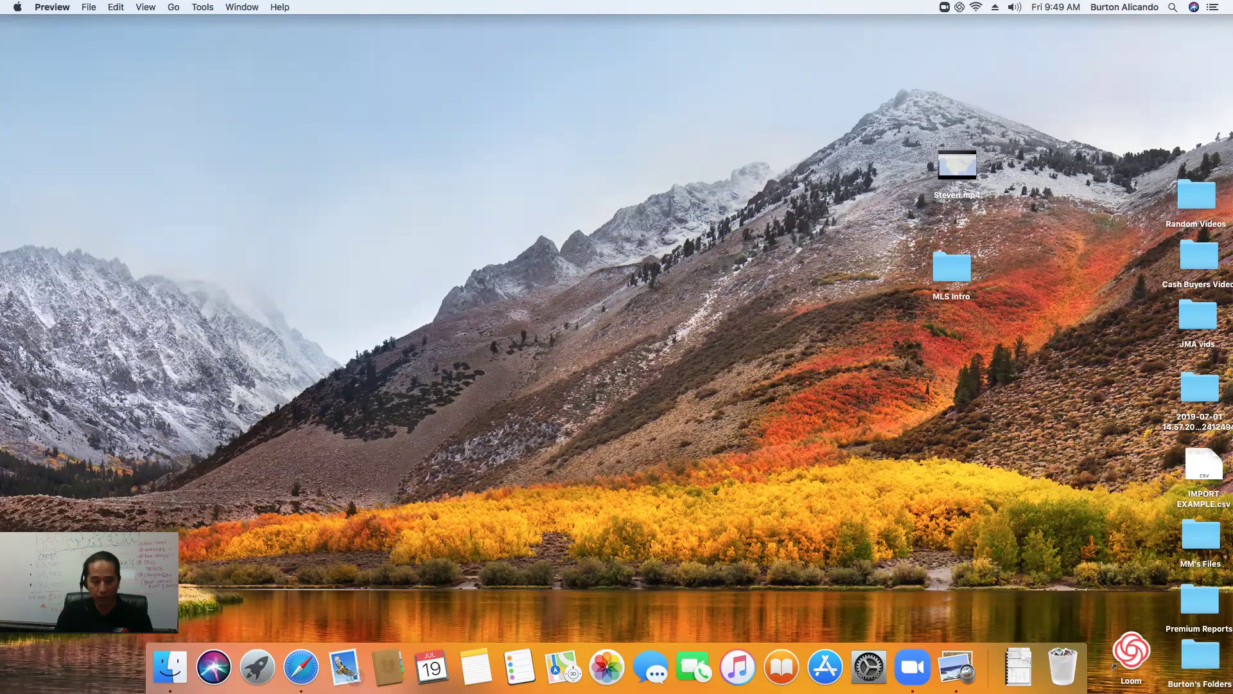
- Return to PropStream in Safari, go via Neighbors back to Comps, and highlight Days on Market: 90
{"action": "left_click", "coordinate": [301, 667]}
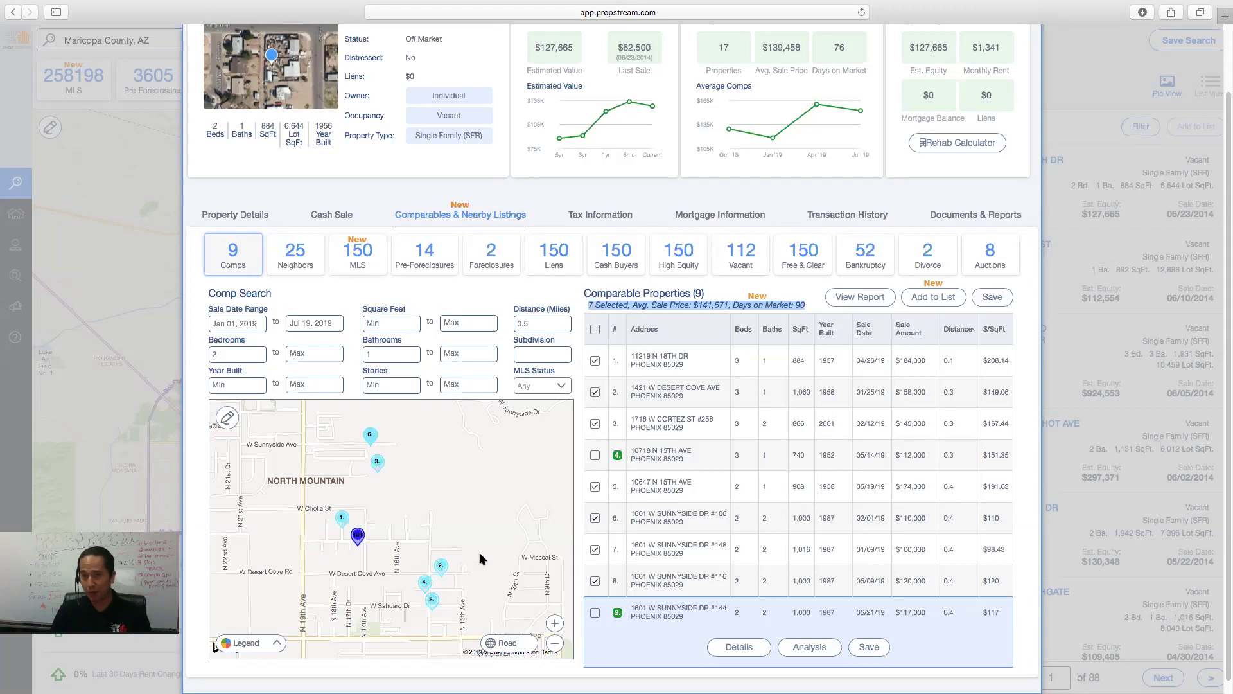
{"action": "left_click", "coordinate": [303, 268]}
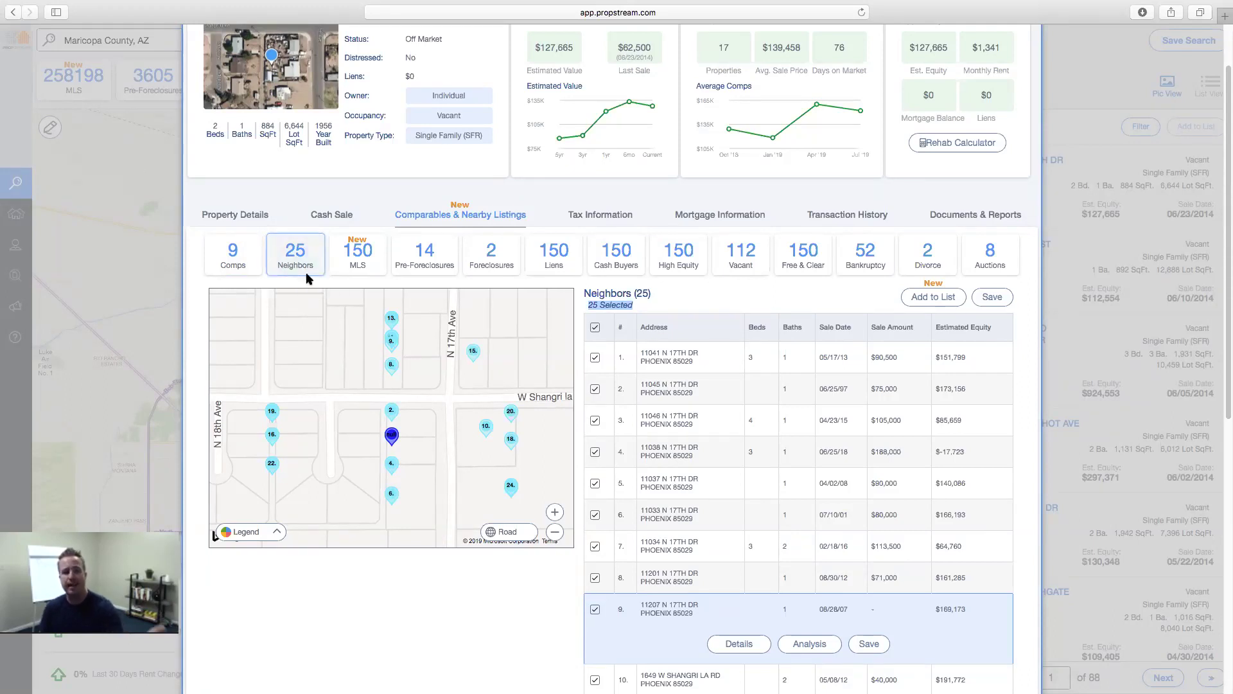
{"action": "left_click", "coordinate": [238, 274]}
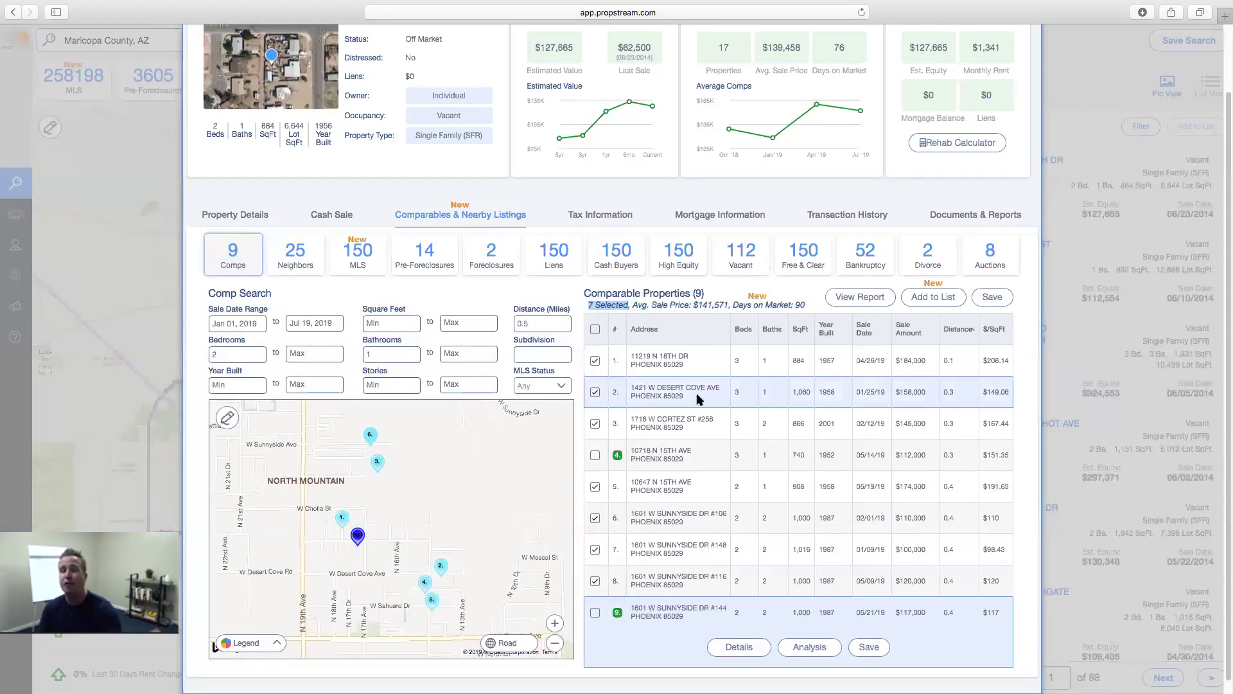
{"action": "mouse_move", "coordinate": [738, 306]}
{"action": "left_mouse_down"}
{"action": "mouse_move", "coordinate": [807, 308]}
{"action": "mouse_move", "coordinate": [733, 307]}
{"action": "left_mouse_up"}
{"action": "left_click", "coordinate": [734, 307]}
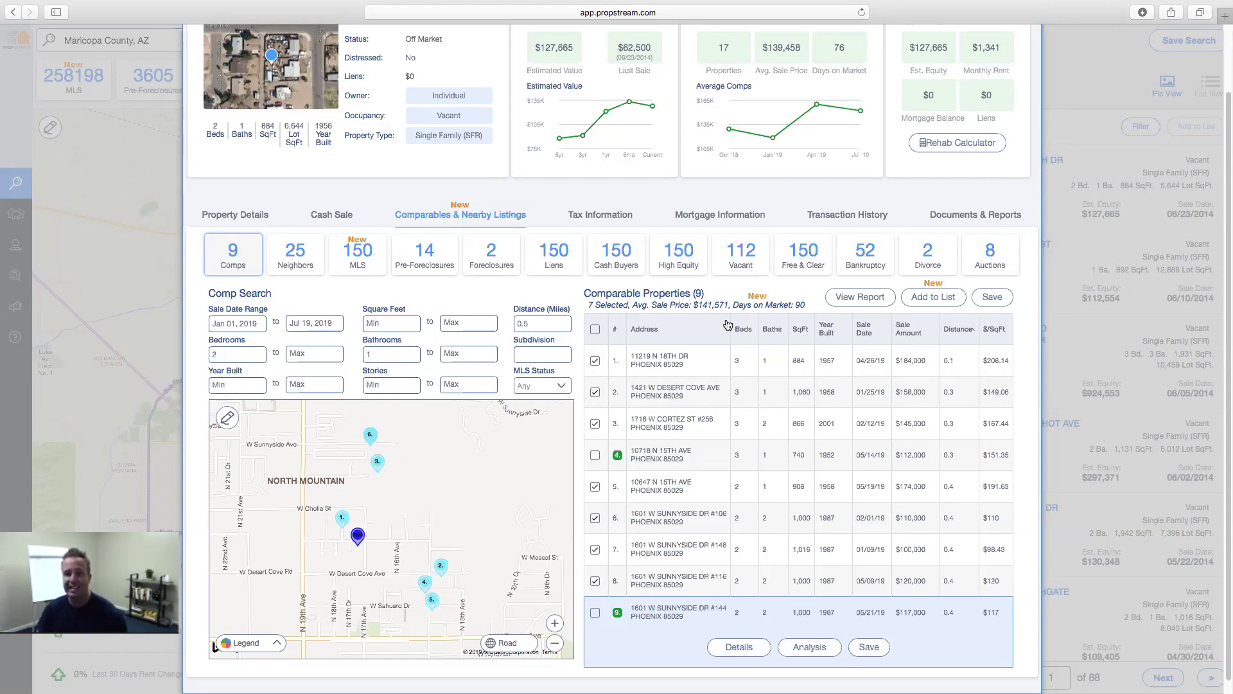
{"action": "triple_click", "coordinate": [742, 303]}
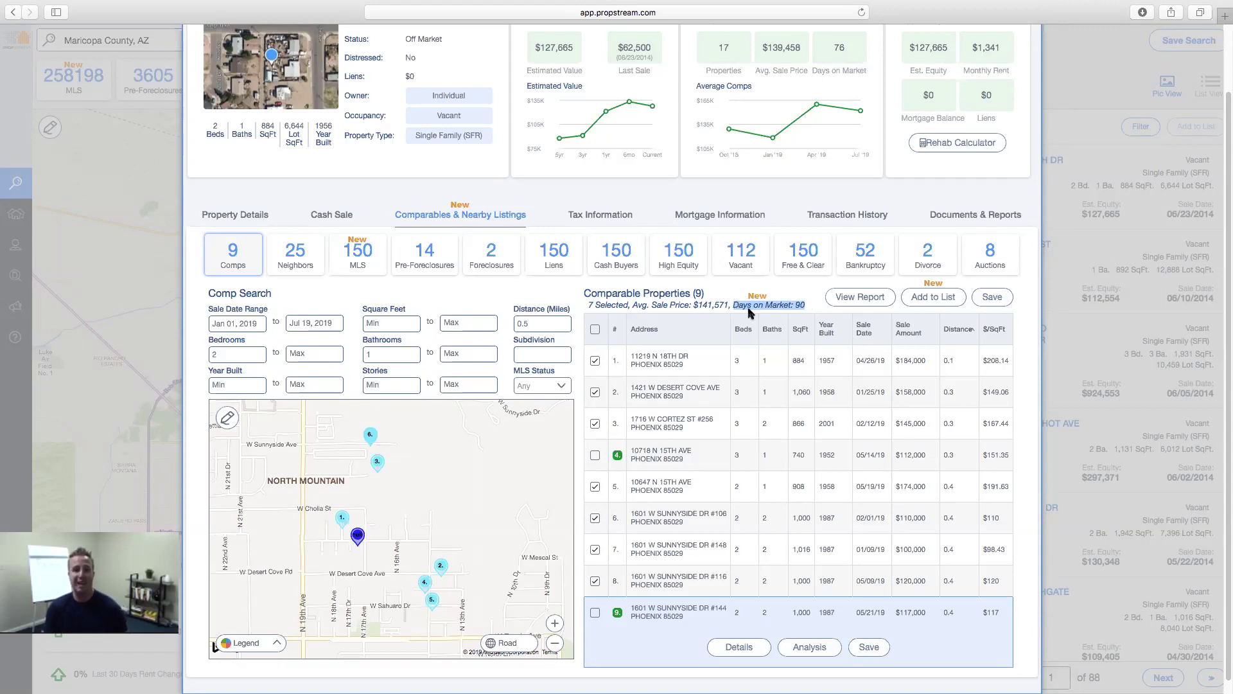
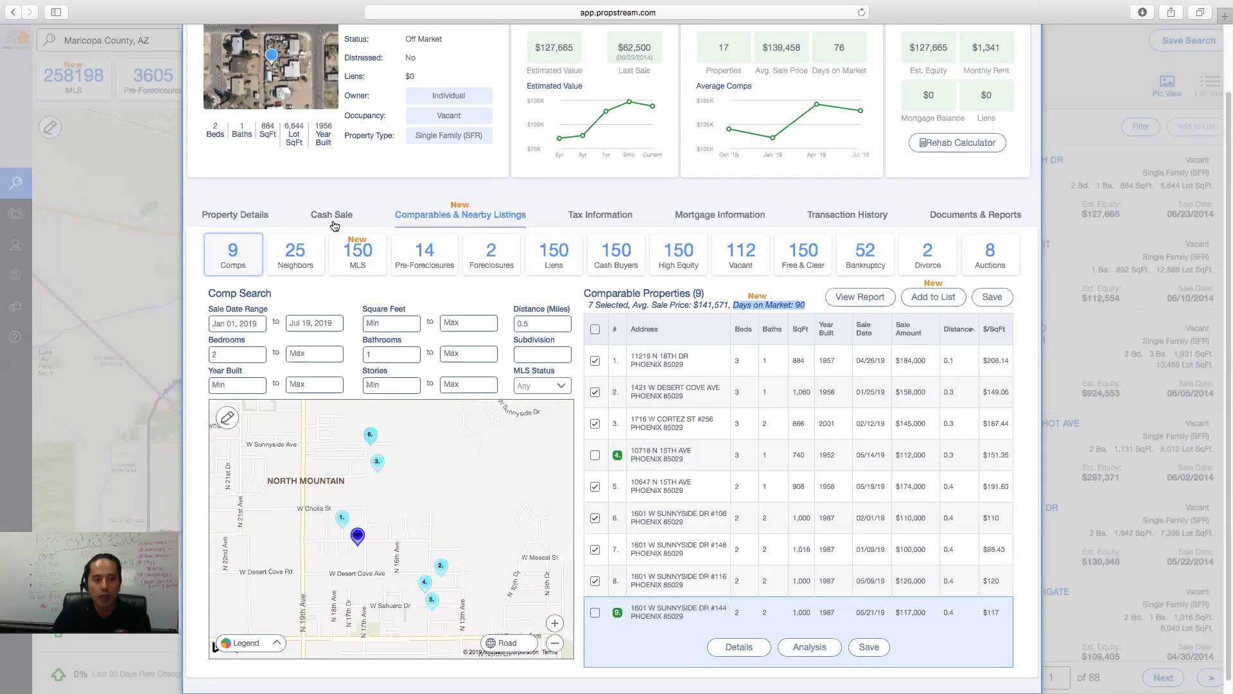
- Show the 25 neighbouring homes, highlighting the 06/25/18 sale date and the subject's bedroom count
{"action": "left_click", "coordinate": [306, 273]}
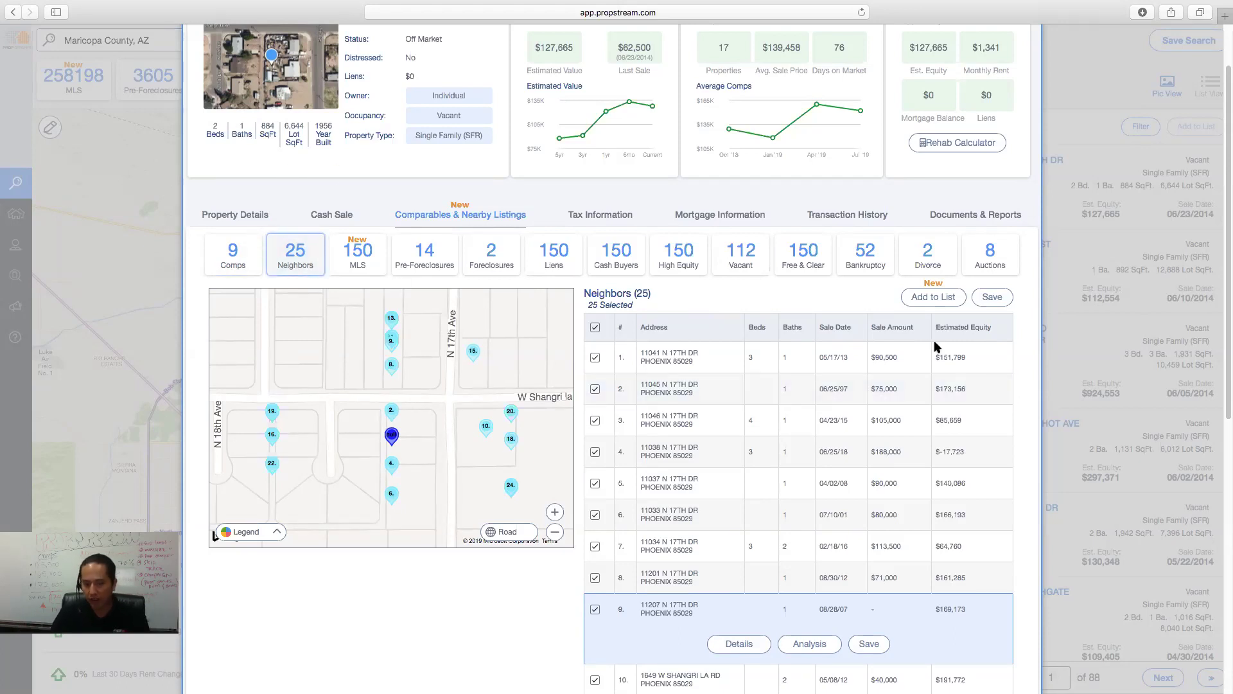
{"action": "scroll", "coordinate": [889, 463], "scroll_direction": "down", "scroll_amount": 2}
{"action": "left_click_drag", "start_coordinate": [853, 382], "coordinate": [821, 384]}
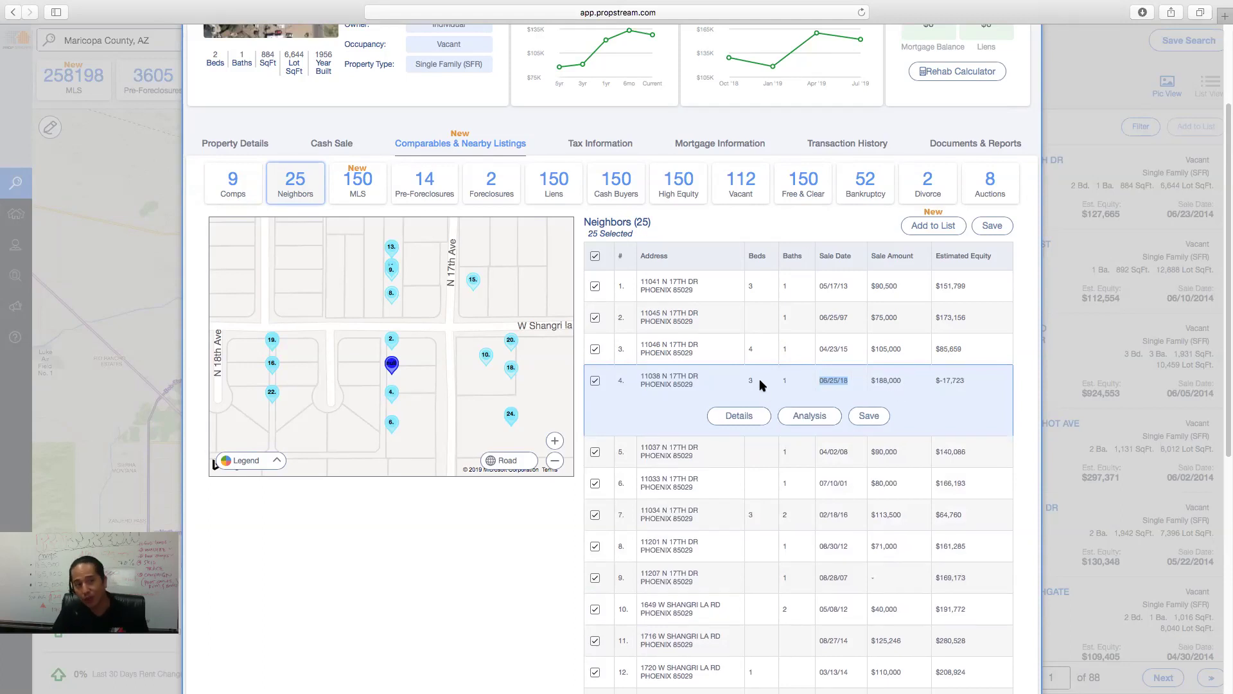
{"action": "left_click_drag", "start_coordinate": [219, 56], "coordinate": [211, 54]}
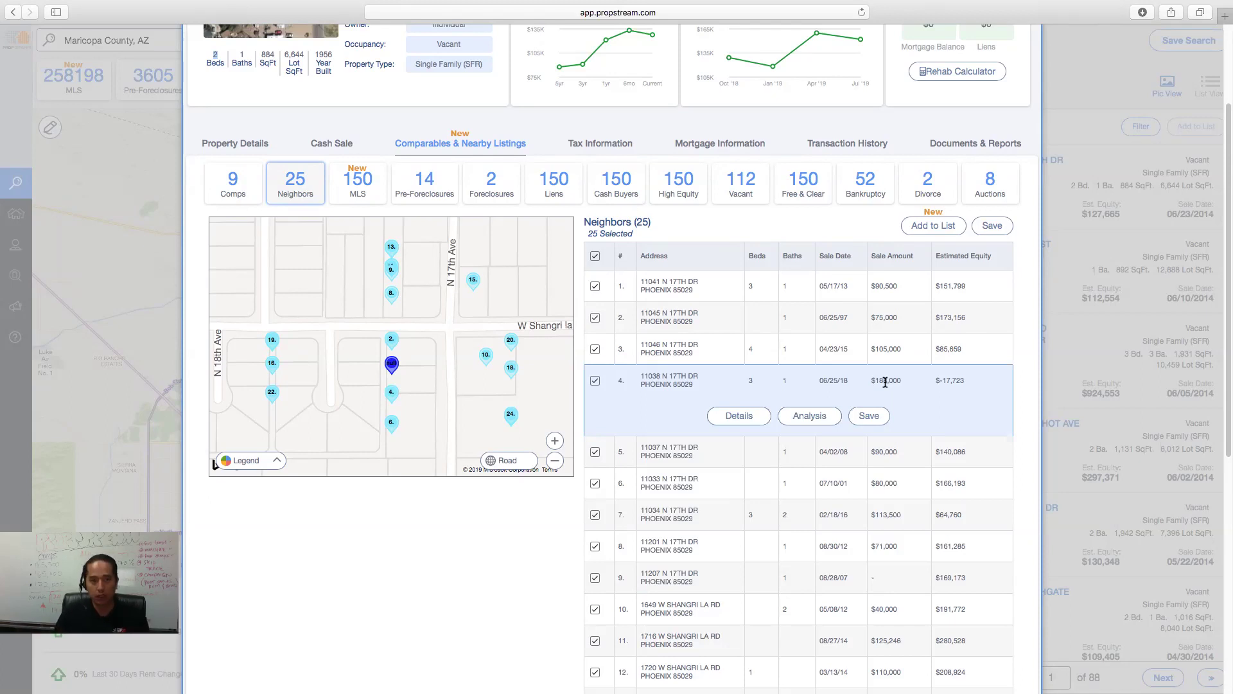
- Switch to nearby MLS comparables and set the earliest sale date to April 1, 2019
{"action": "left_click", "coordinate": [359, 199]}
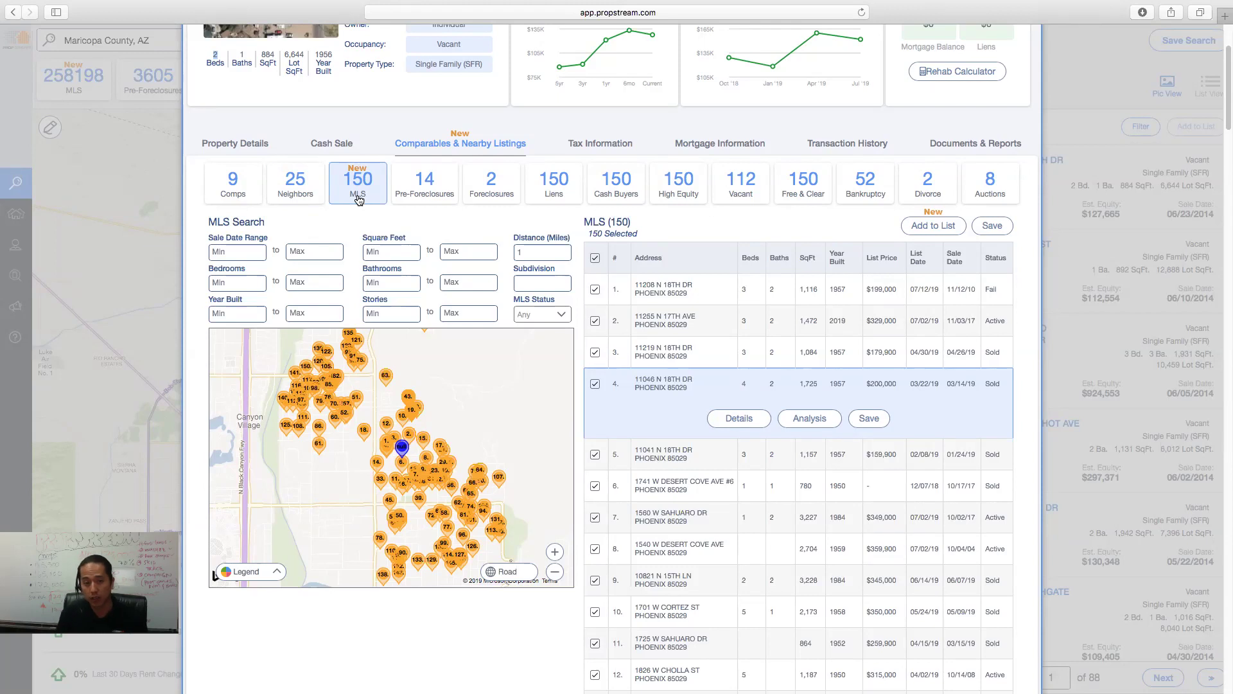
{"action": "left_click", "coordinate": [242, 256]}
{"action": "left_click", "coordinate": [222, 280]}
{"action": "left_click", "coordinate": [222, 280]}
{"action": "left_click", "coordinate": [222, 280]}
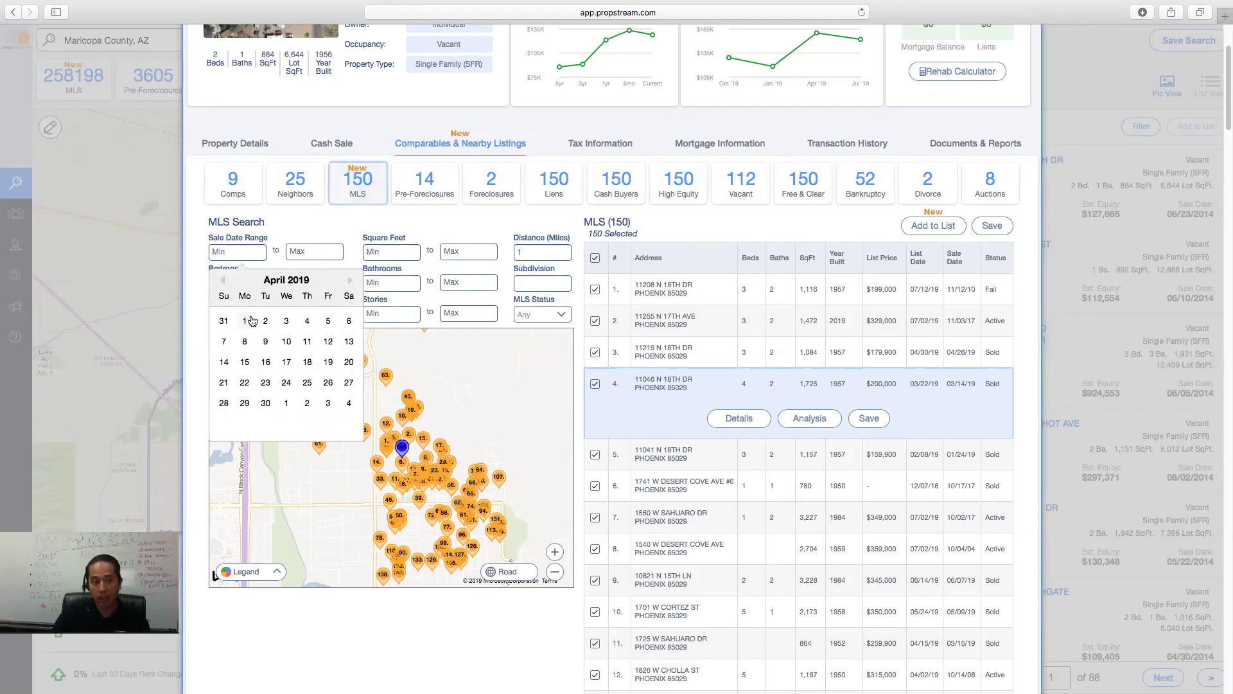
{"action": "left_click", "coordinate": [246, 322]}
- Filter to sold listings with exactly 2 bedrooms and at least 1 bathroom
{"action": "left_click", "coordinate": [239, 347]}
{"action": "type", "text": "2"}
{"action": "left_click", "coordinate": [393, 351]}
{"action": "type", "text": "1"}
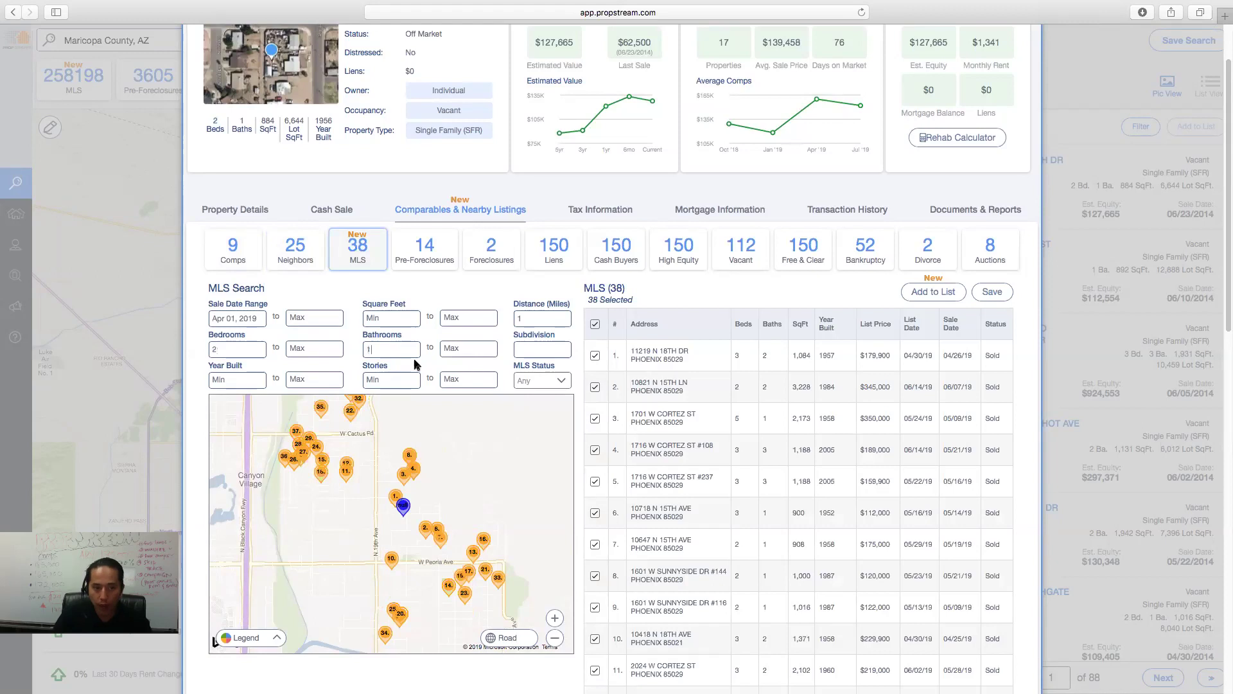
{"action": "left_click", "coordinate": [539, 380]}
{"action": "left_click", "coordinate": [531, 453]}
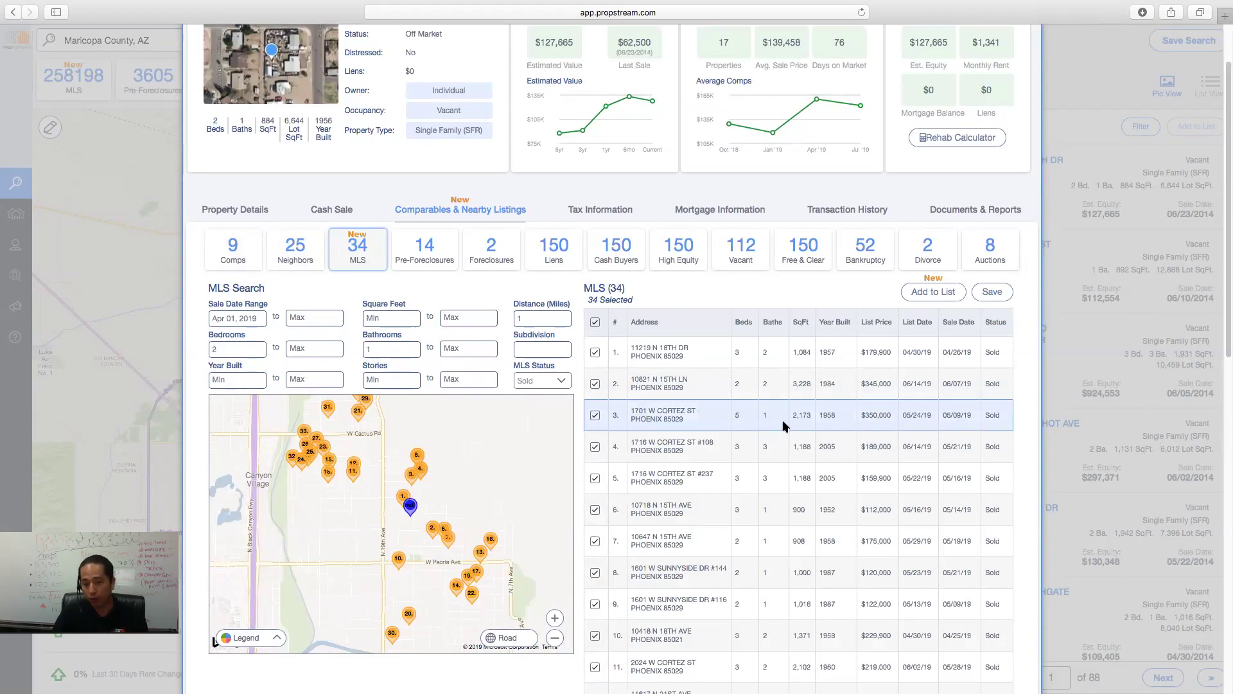
{"action": "scroll", "coordinate": [800, 424], "scroll_direction": "down", "scroll_amount": 1}
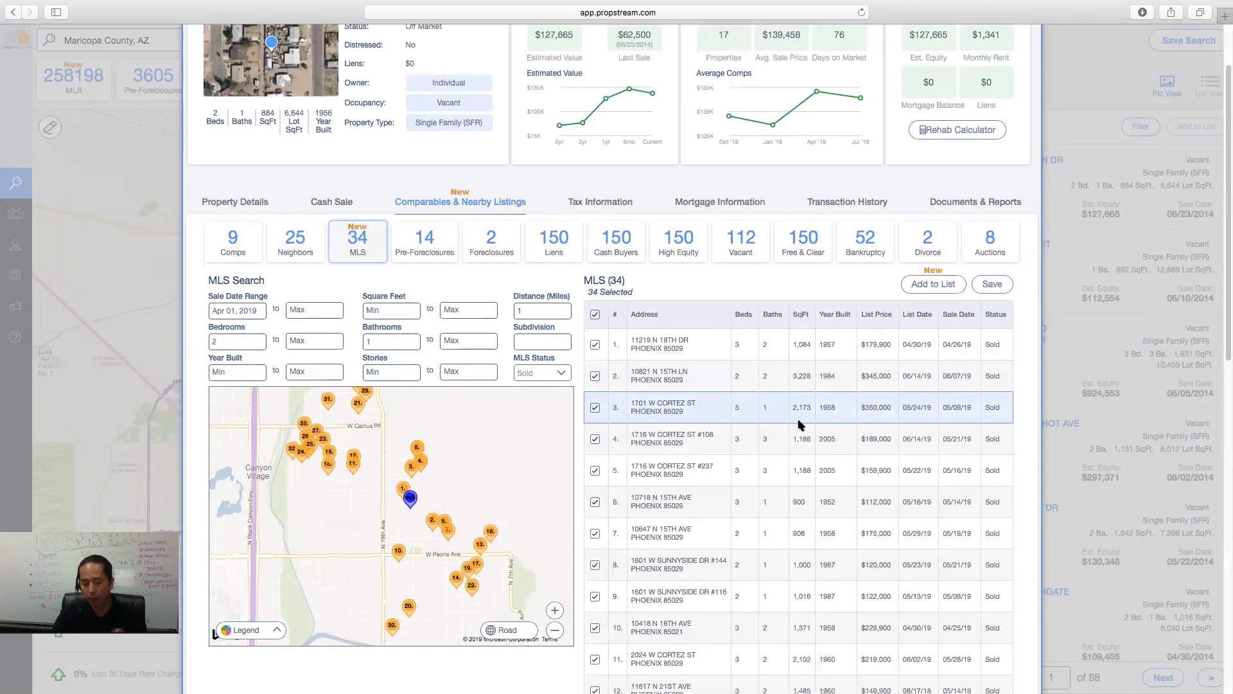
{"action": "scroll", "coordinate": [800, 426], "scroll_direction": "down", "scroll_amount": 1}
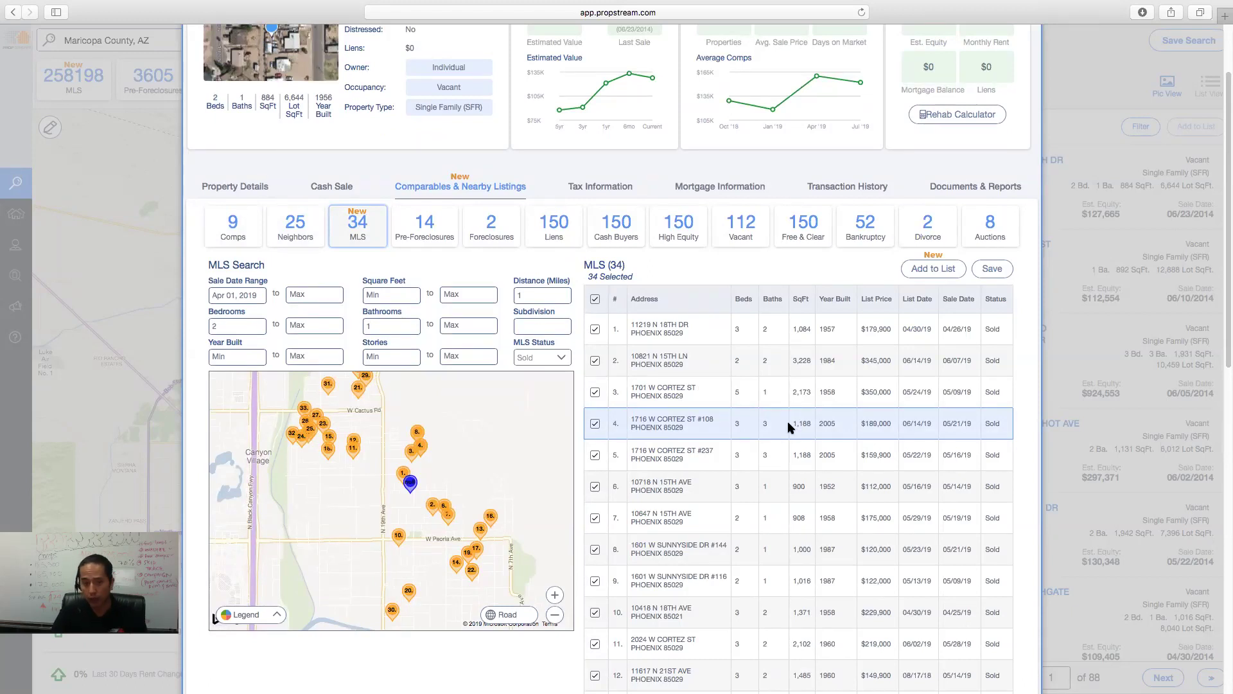
{"action": "left_click", "coordinate": [318, 326]}
{"action": "type", "text": "2"}
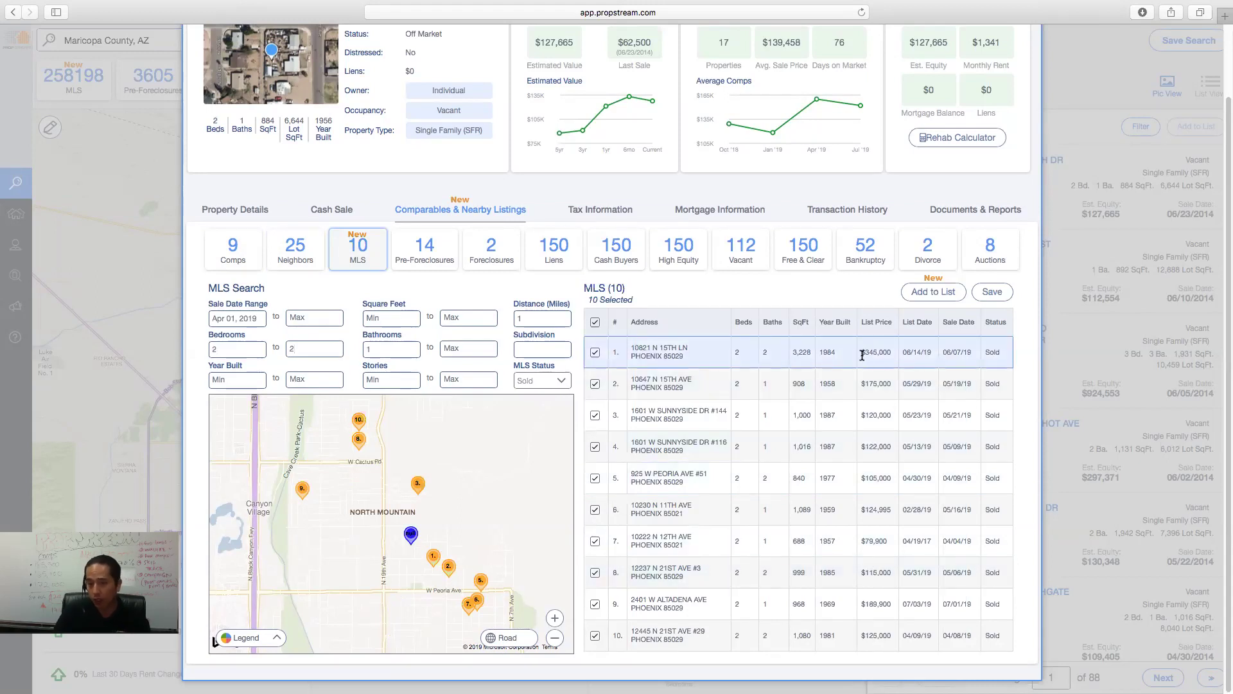
{"action": "left_click_drag", "start_coordinate": [886, 384], "coordinate": [873, 388]}
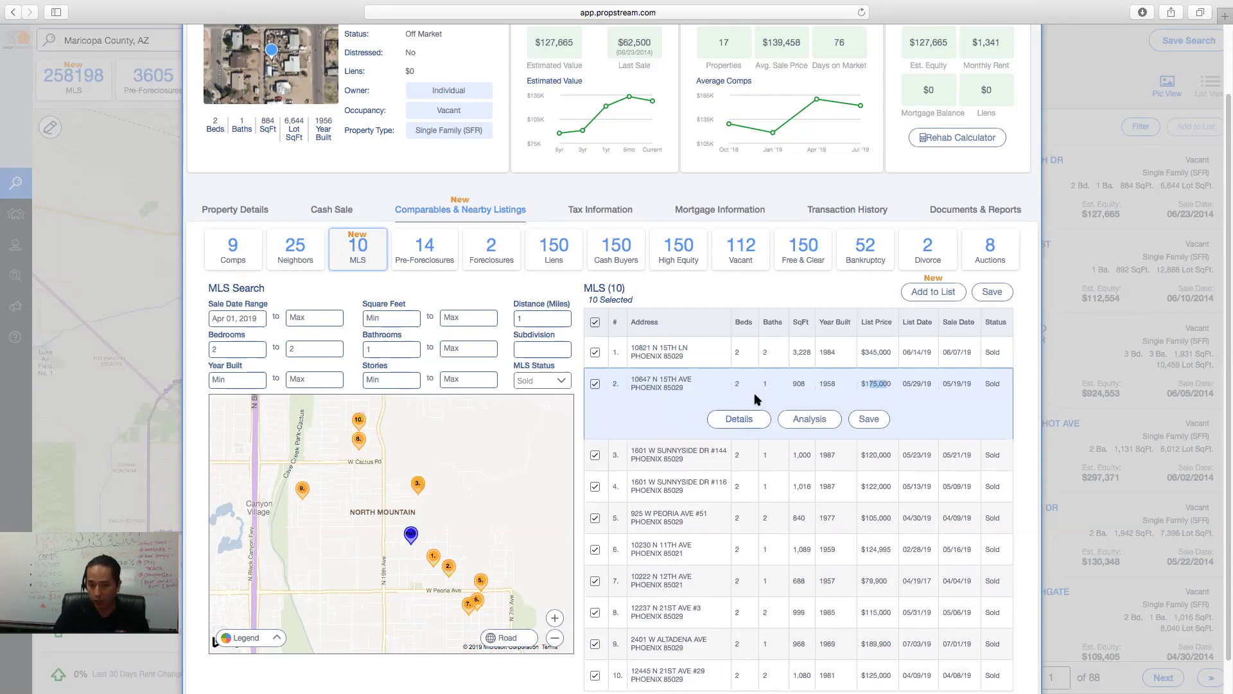
{"action": "left_click", "coordinate": [745, 417]}
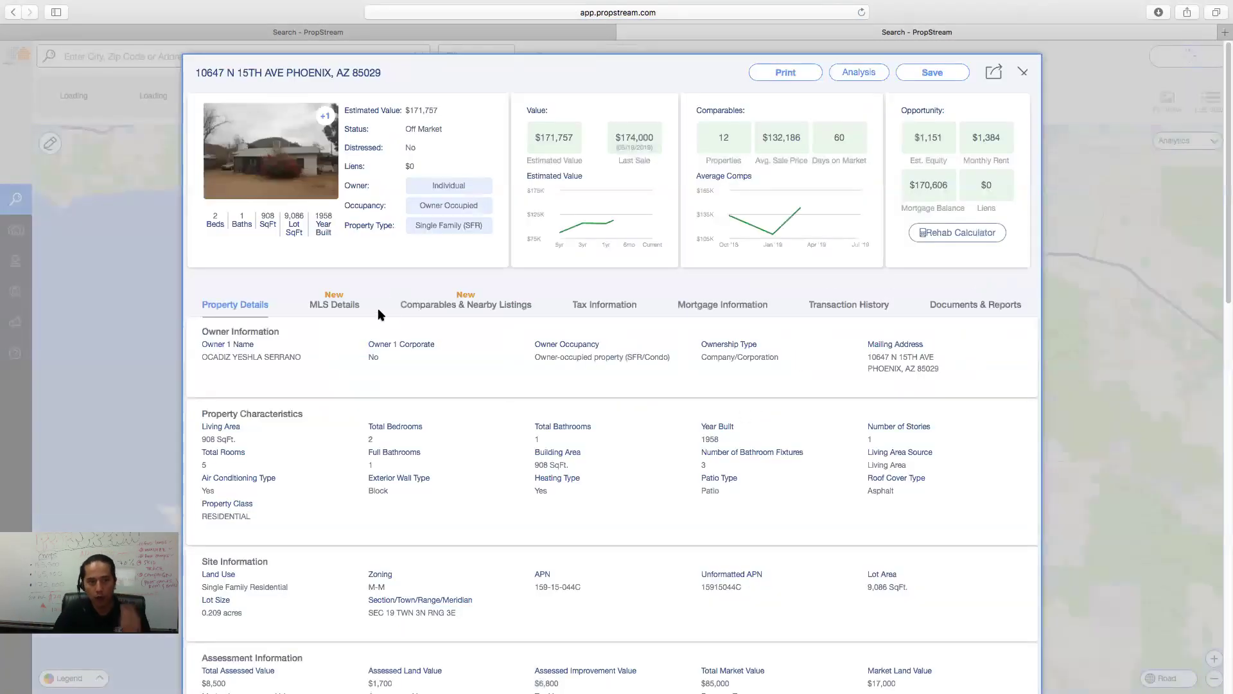
{"action": "left_click", "coordinate": [355, 307]}
{"action": "left_click_drag", "start_coordinate": [239, 358], "coordinate": [206, 380]}
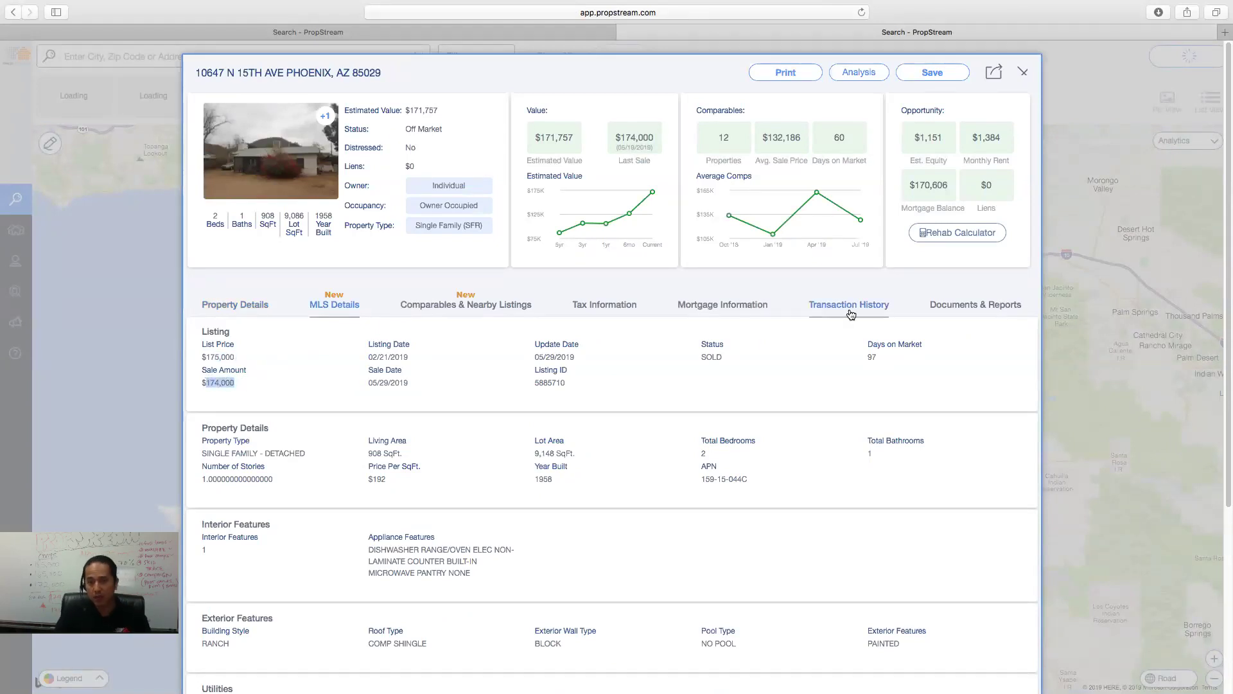
{"action": "left_click", "coordinate": [848, 305]}
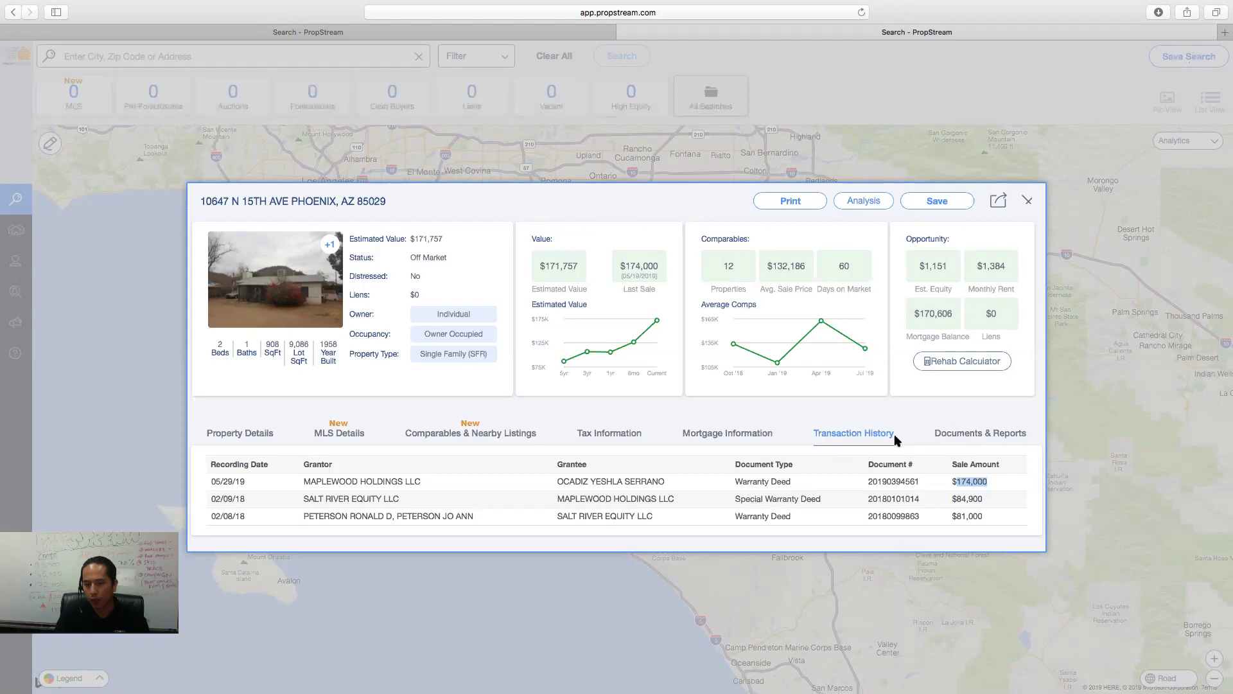
{"action": "left_click", "coordinate": [334, 434]}
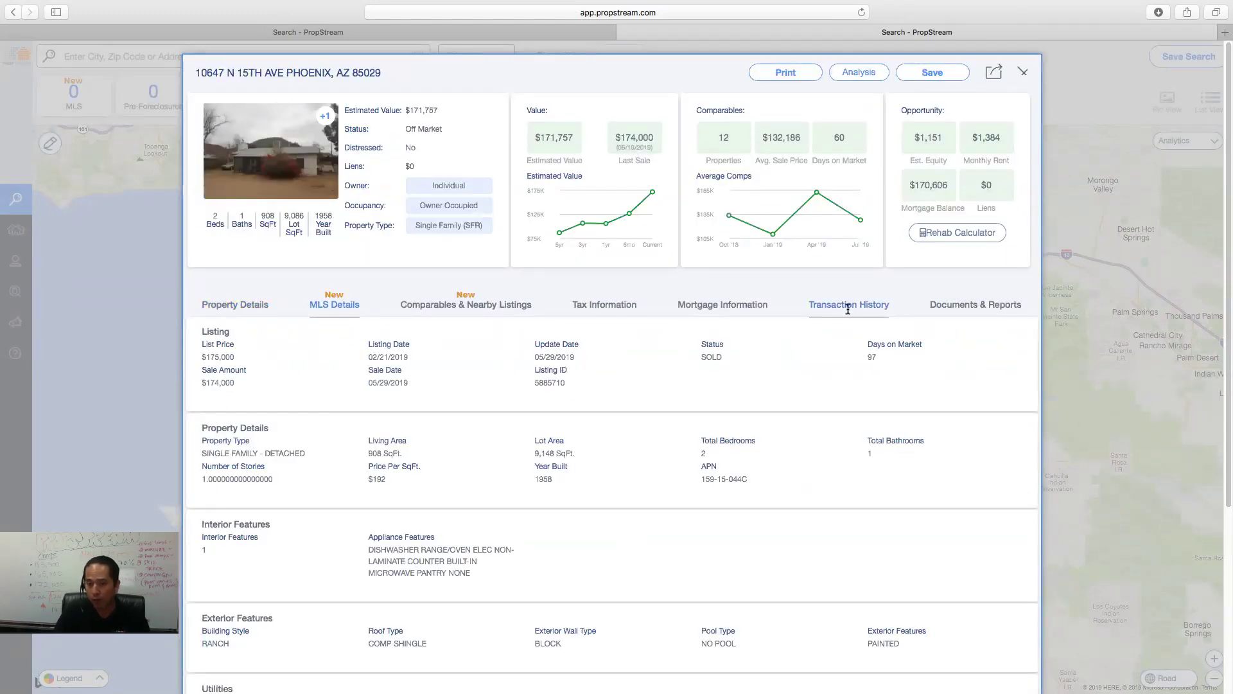
{"action": "left_click", "coordinate": [847, 305]}
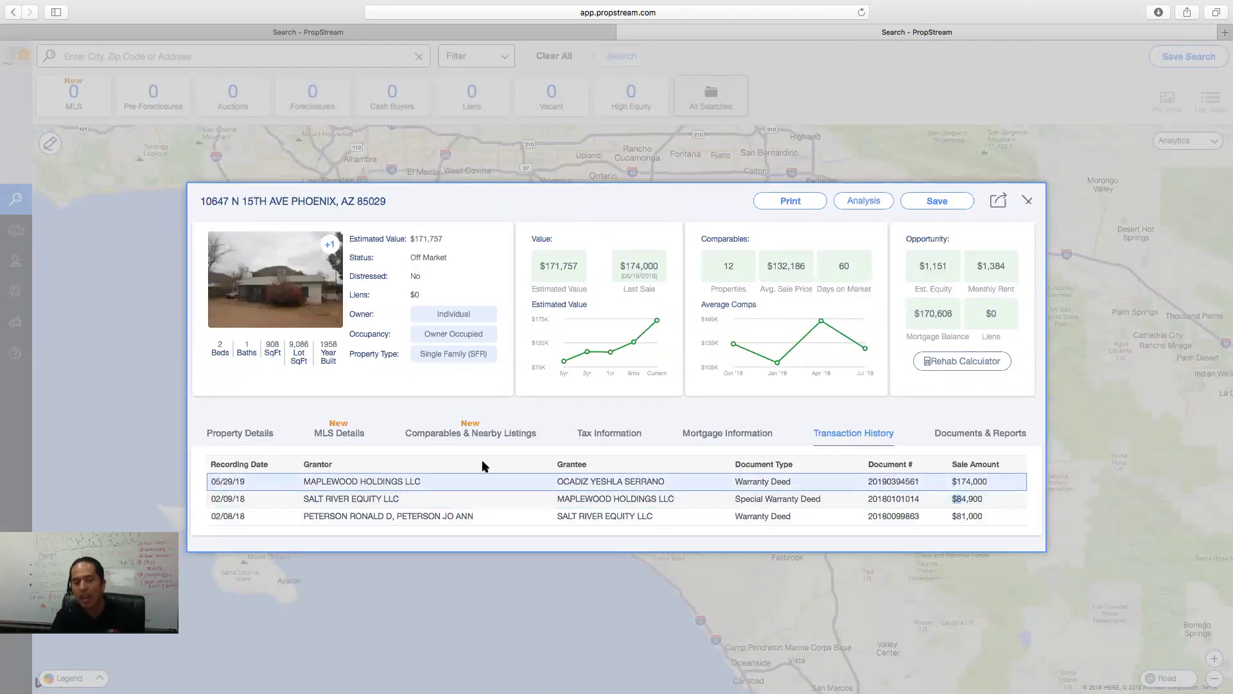
{"action": "left_click", "coordinate": [340, 433]}
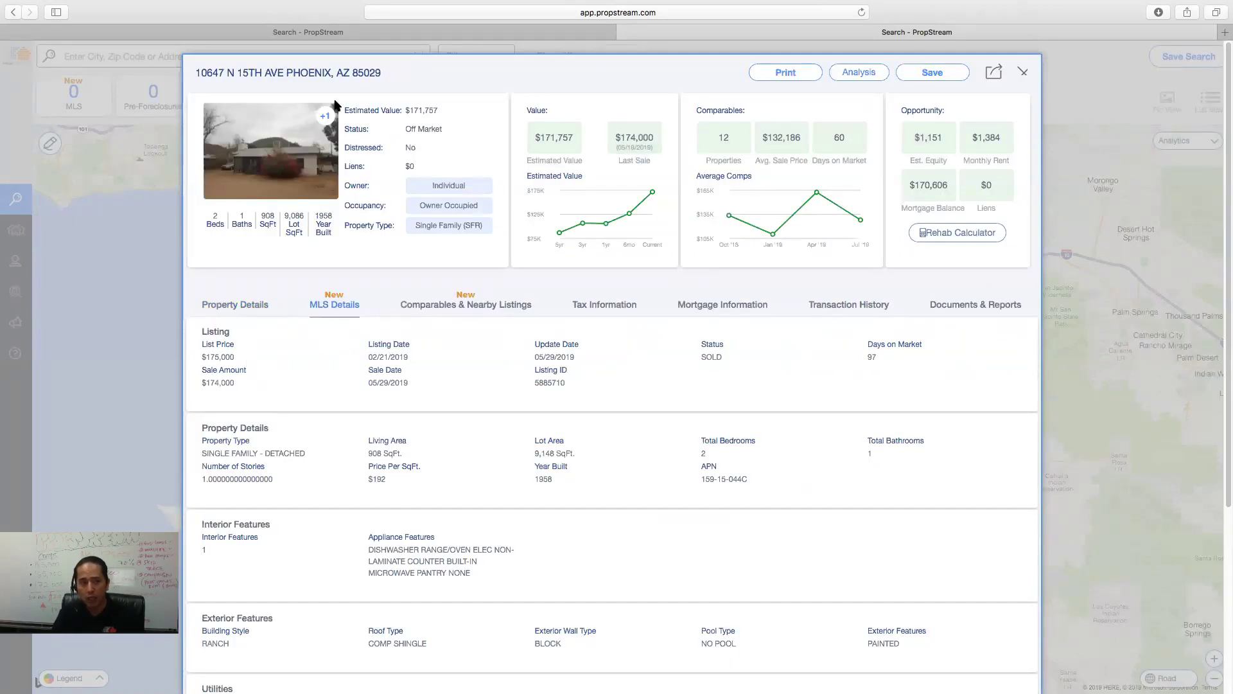
- Browse the property's photo gallery, then close the gallery and the details popup
{"action": "left_click", "coordinate": [307, 185]}
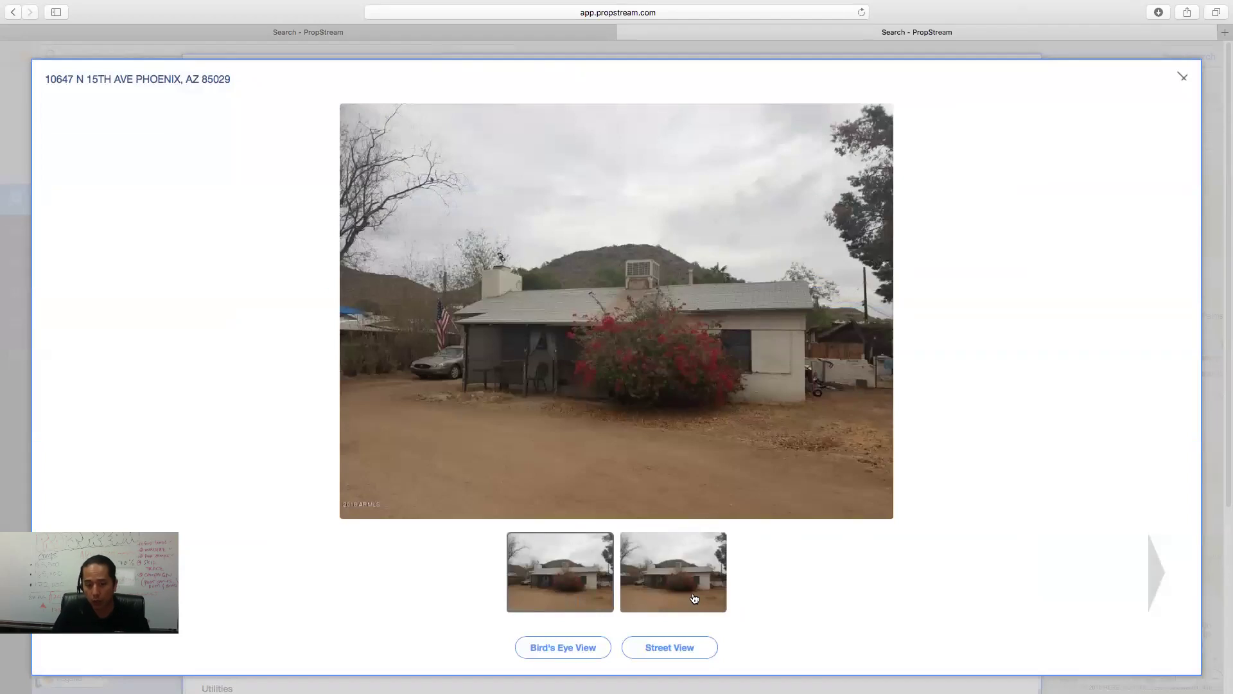
{"action": "left_click", "coordinate": [700, 598]}
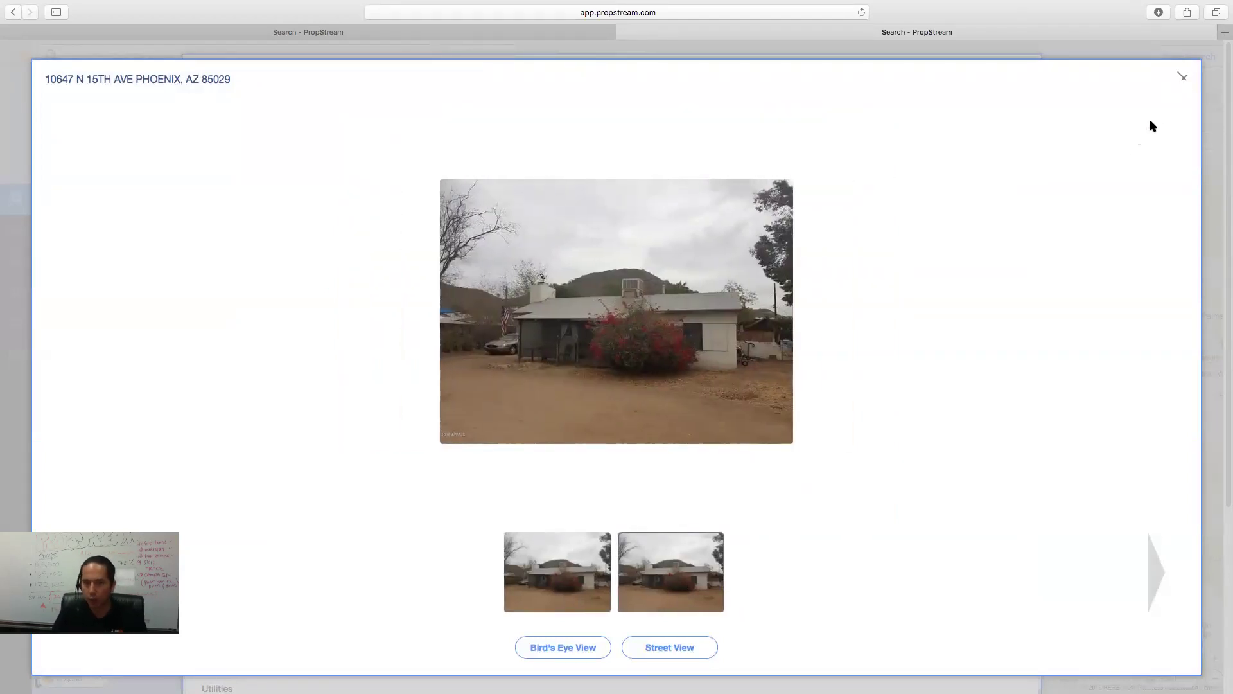
{"action": "left_click", "coordinate": [1184, 77]}
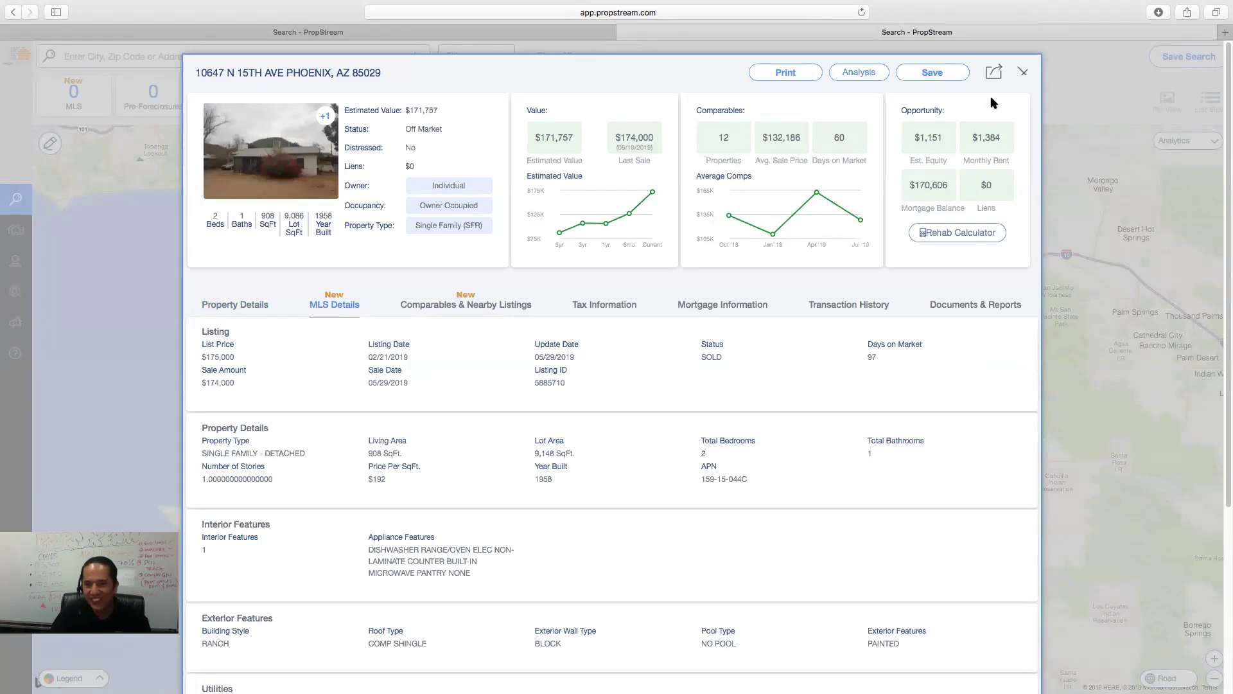
{"action": "left_click", "coordinate": [1023, 72]}
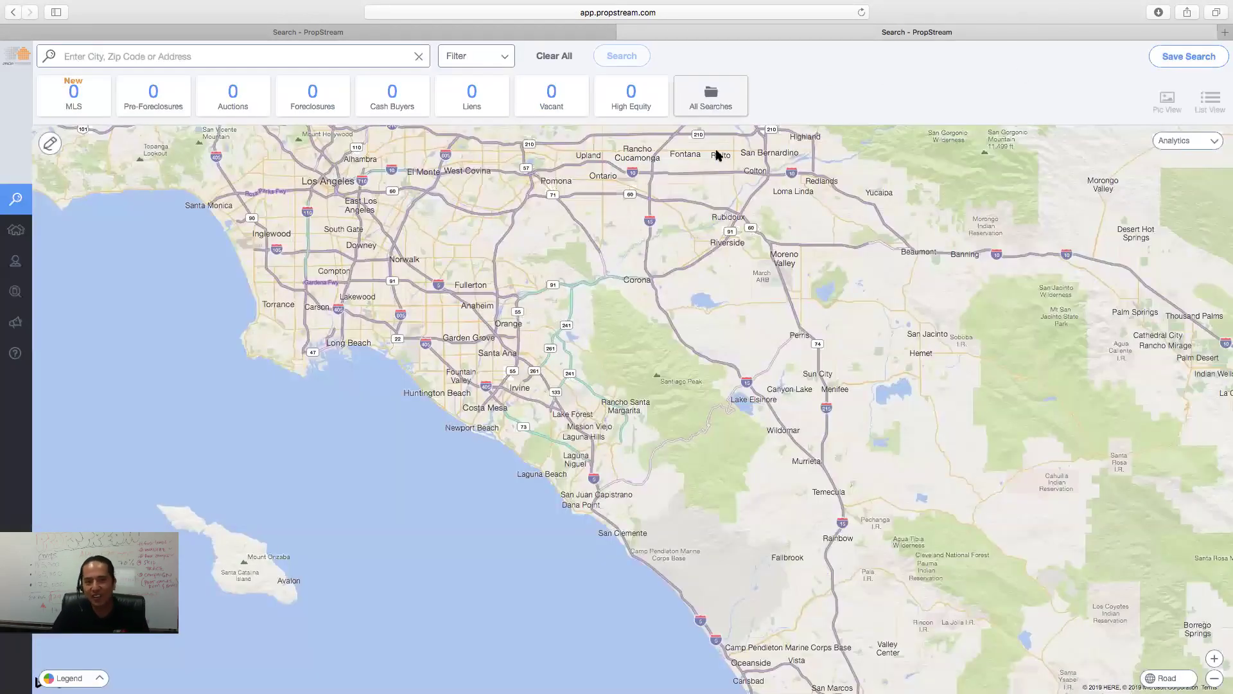
{"action": "left_click", "coordinate": [626, 32]}
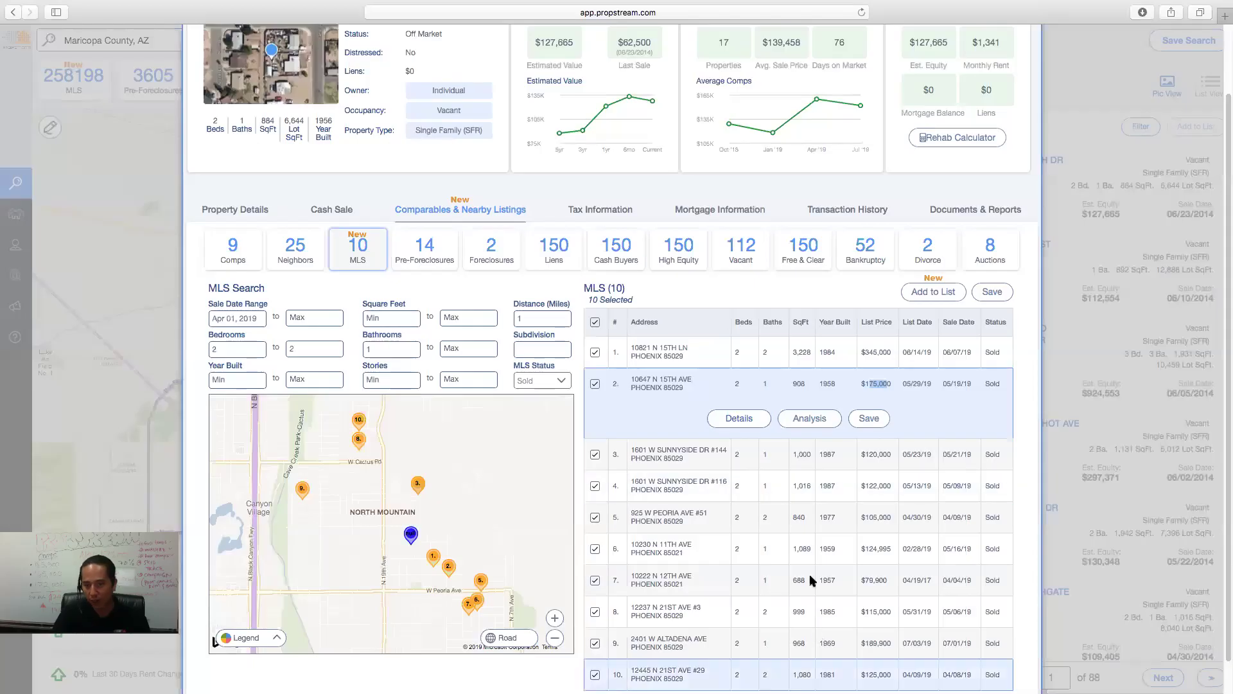
{"action": "left_click", "coordinate": [786, 467]}
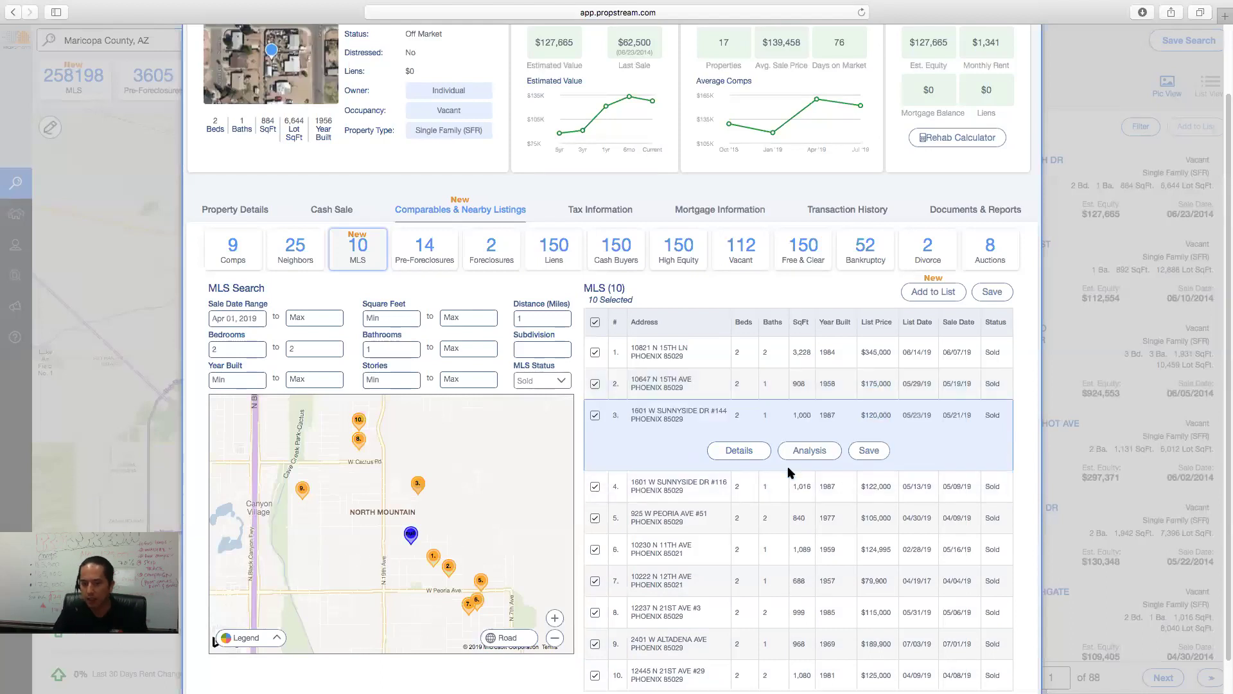
{"action": "left_click", "coordinate": [747, 455]}
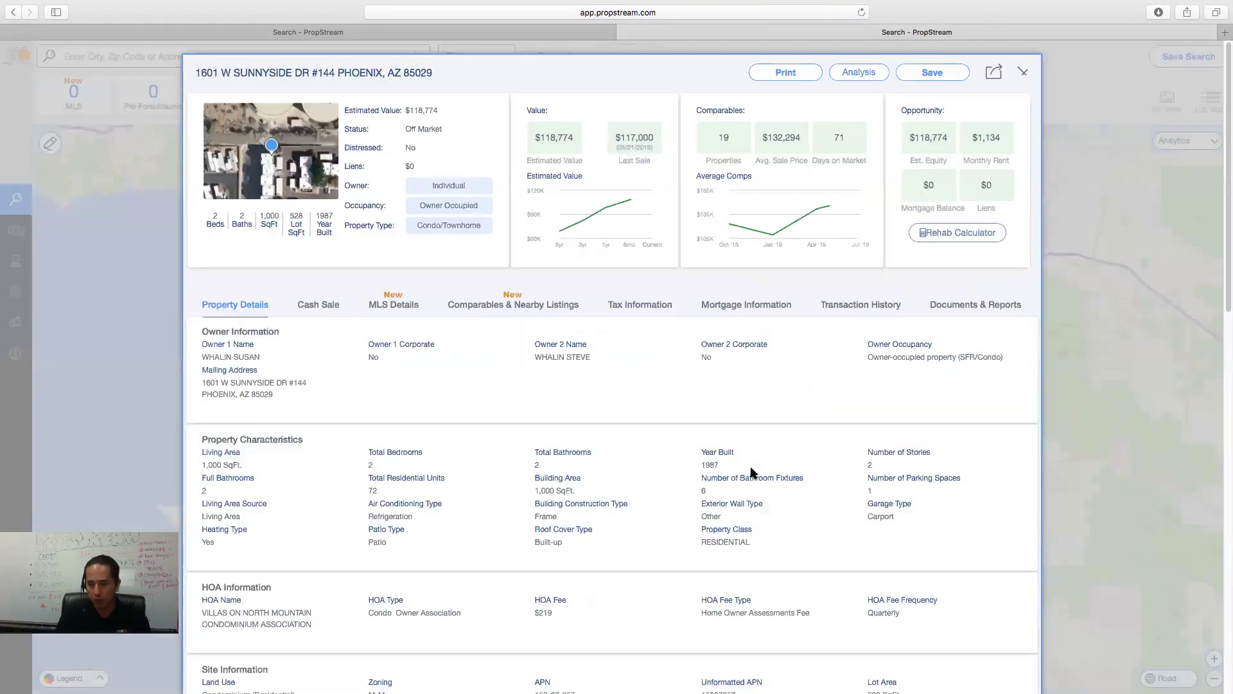
{"action": "left_click", "coordinate": [1024, 75]}
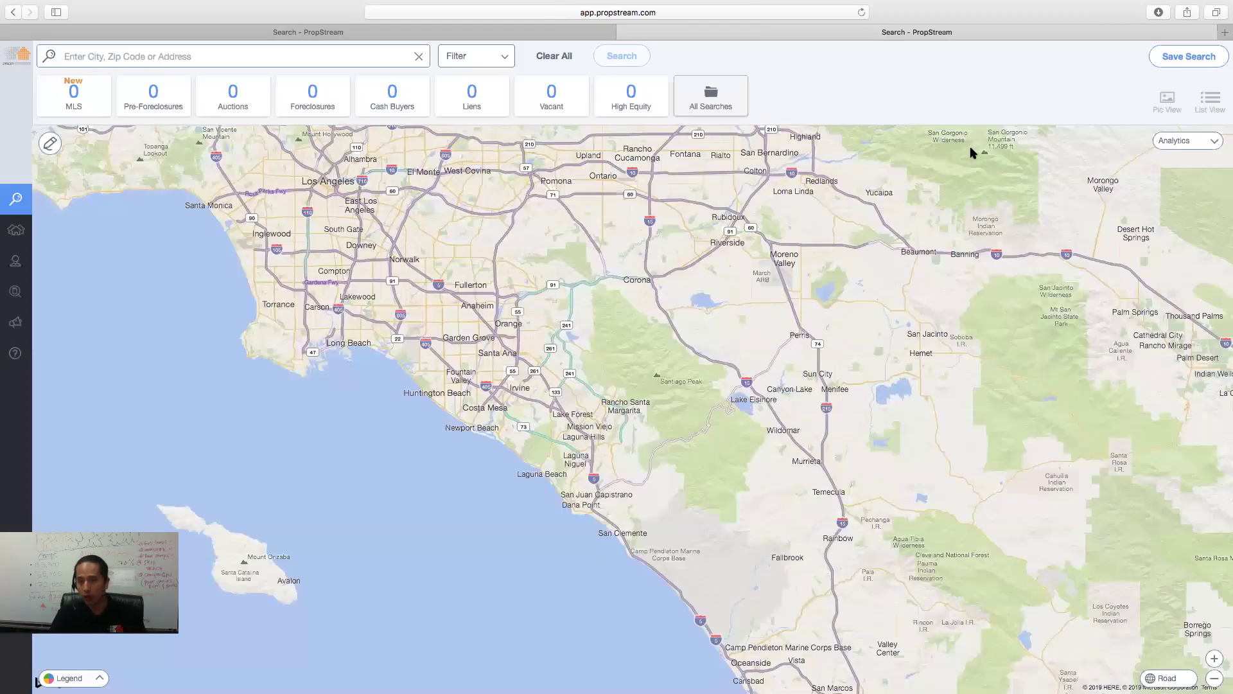
{"action": "left_click", "coordinate": [623, 34]}
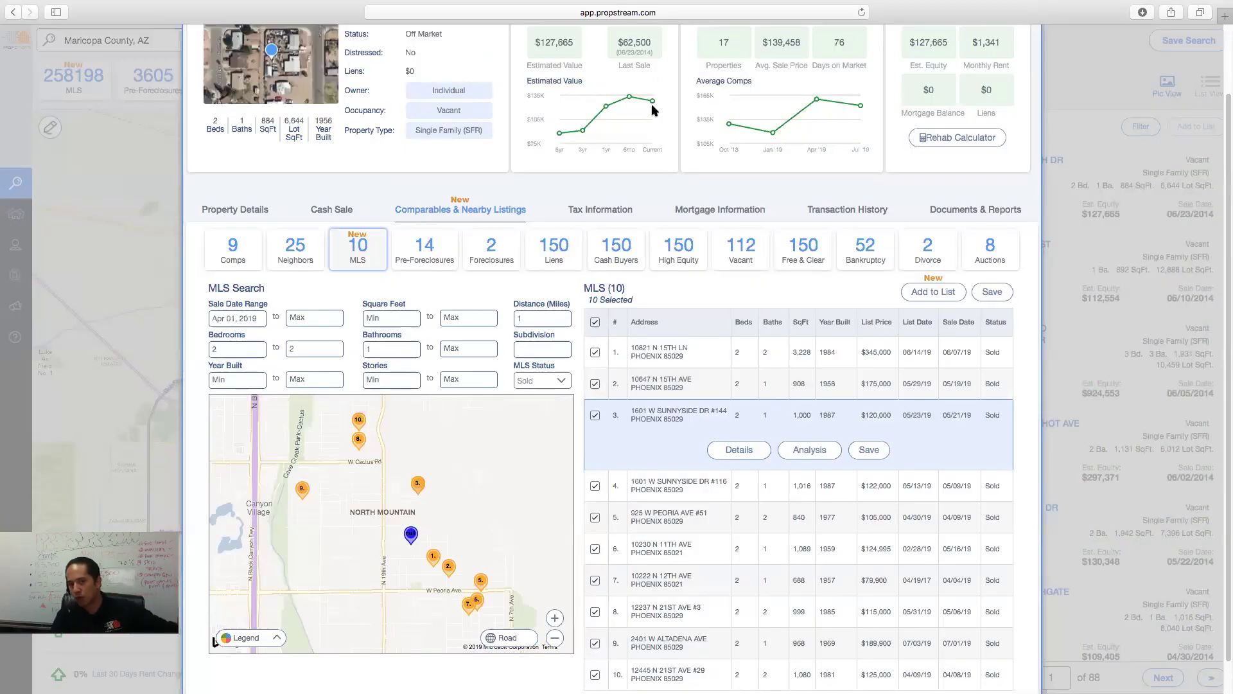
{"action": "mouse_move", "coordinate": [653, 112]}
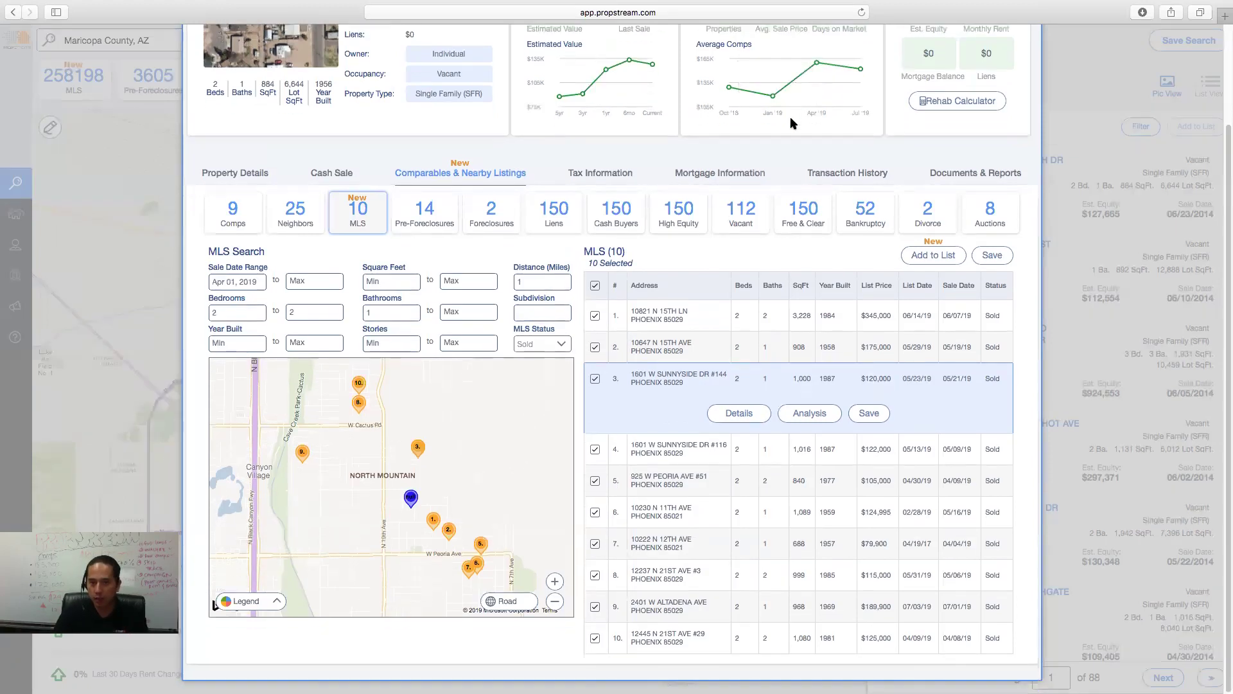
{"action": "scroll", "coordinate": [771, 122], "scroll_direction": "up", "scroll_amount": 3}
{"action": "left_click_drag", "start_coordinate": [763, 121], "coordinate": [803, 119]}
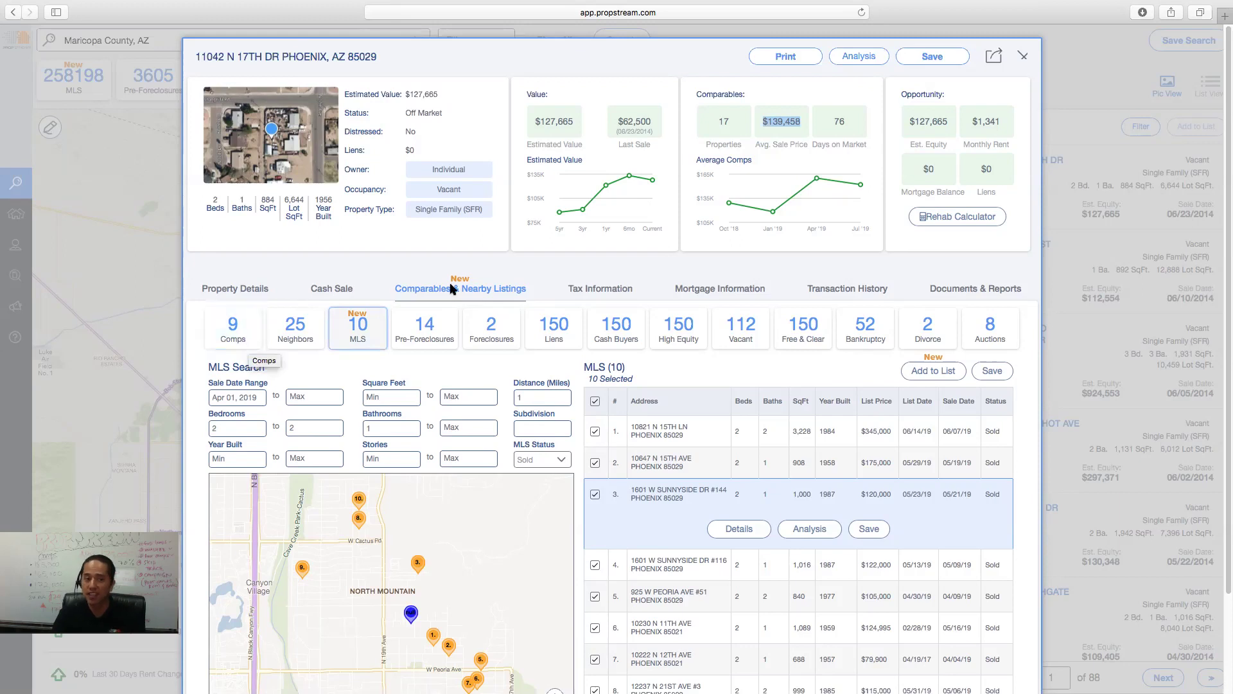
{"action": "left_click", "coordinate": [629, 298]}
{"action": "left_click", "coordinate": [716, 339]}
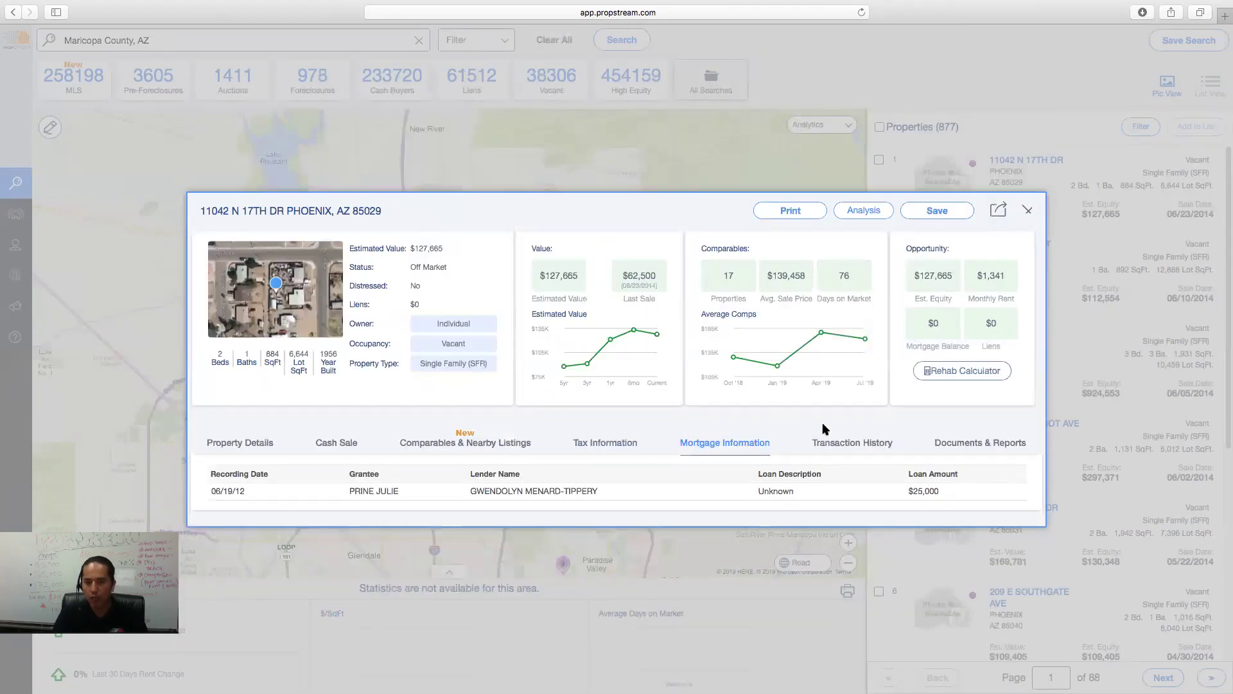
{"action": "left_click", "coordinate": [838, 443]}
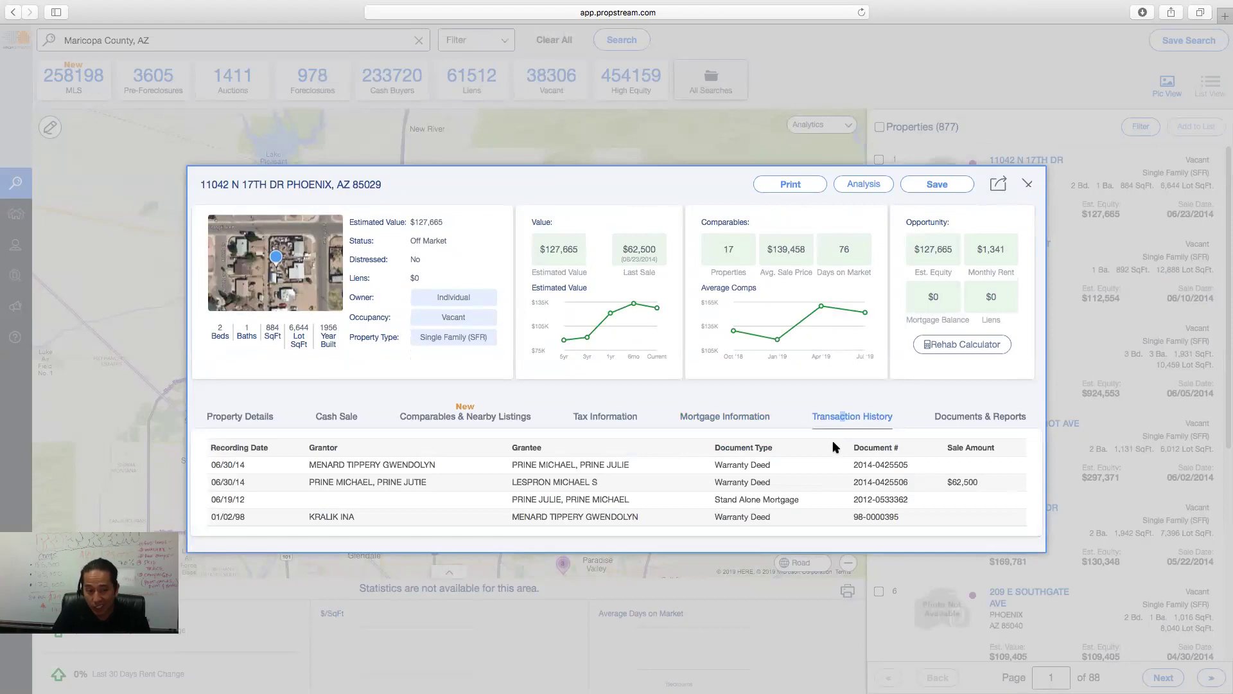
{"action": "left_click", "coordinate": [970, 426]}
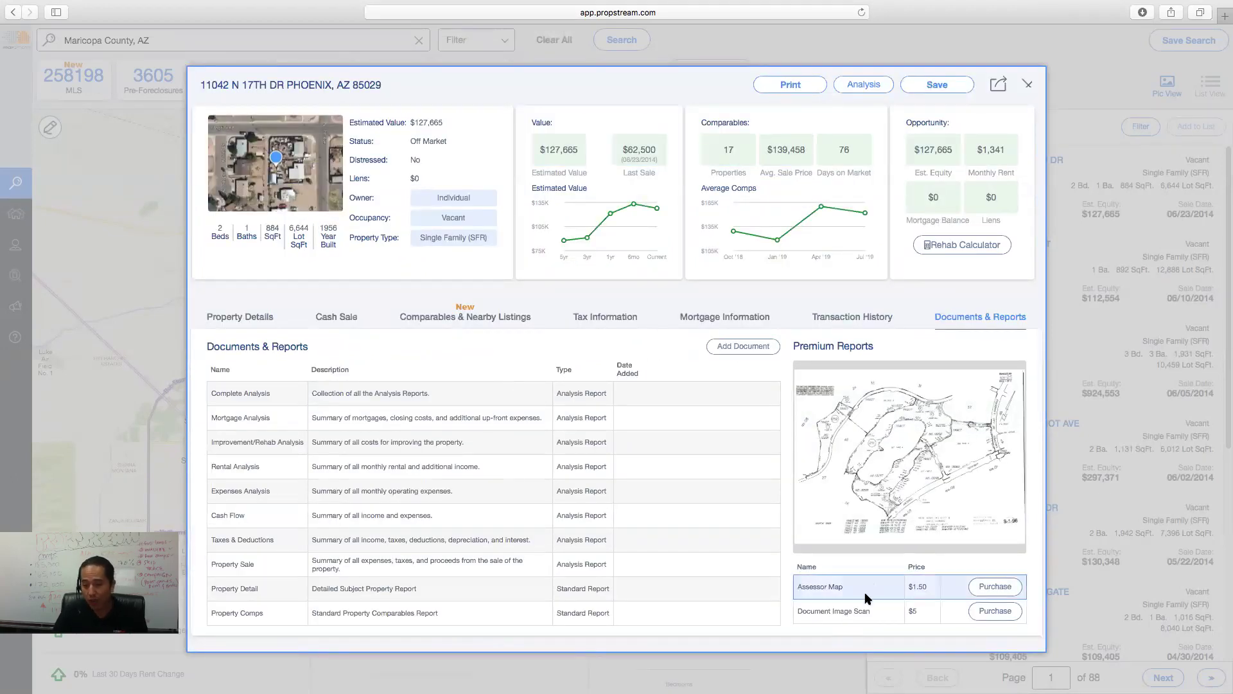
{"action": "left_click", "coordinate": [862, 611]}
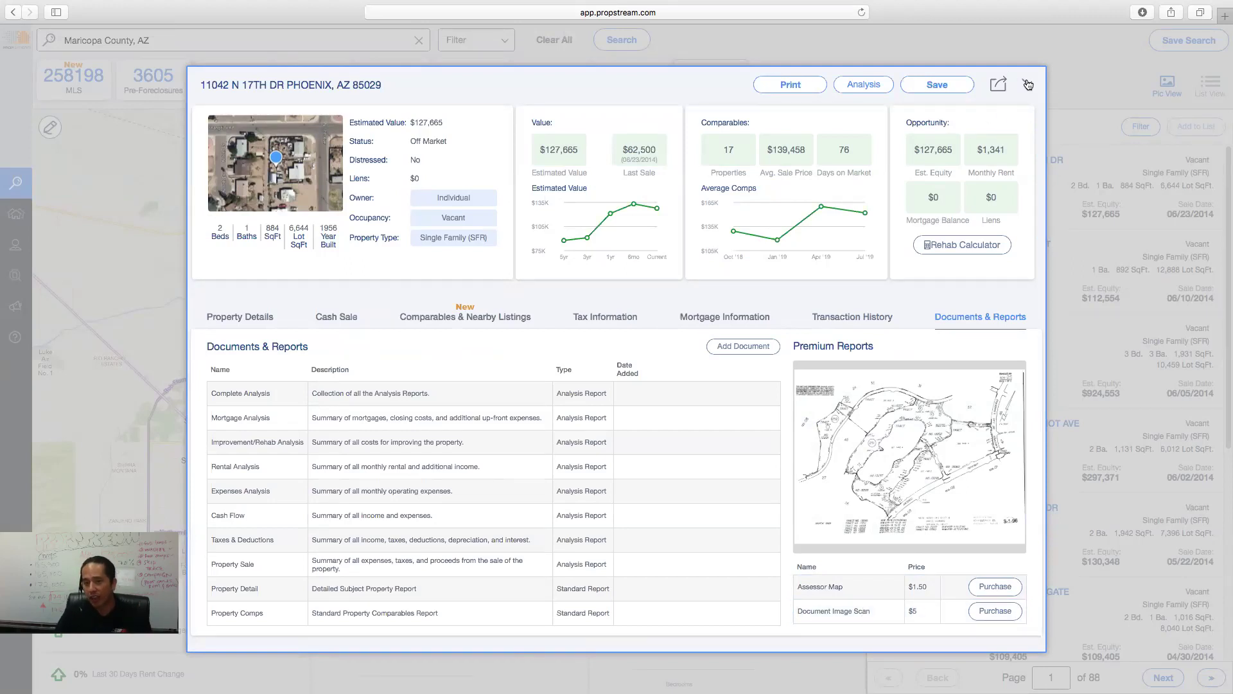
{"action": "left_click", "coordinate": [1028, 84]}
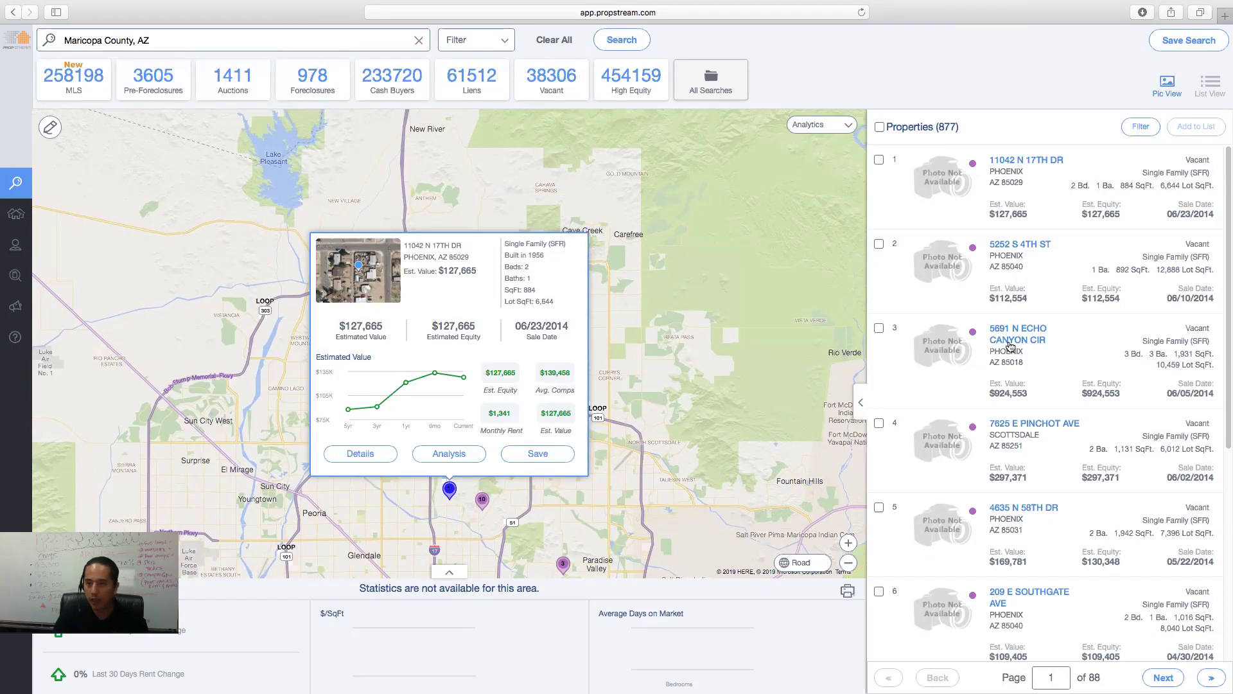
{"action": "left_click", "coordinate": [1028, 245]}
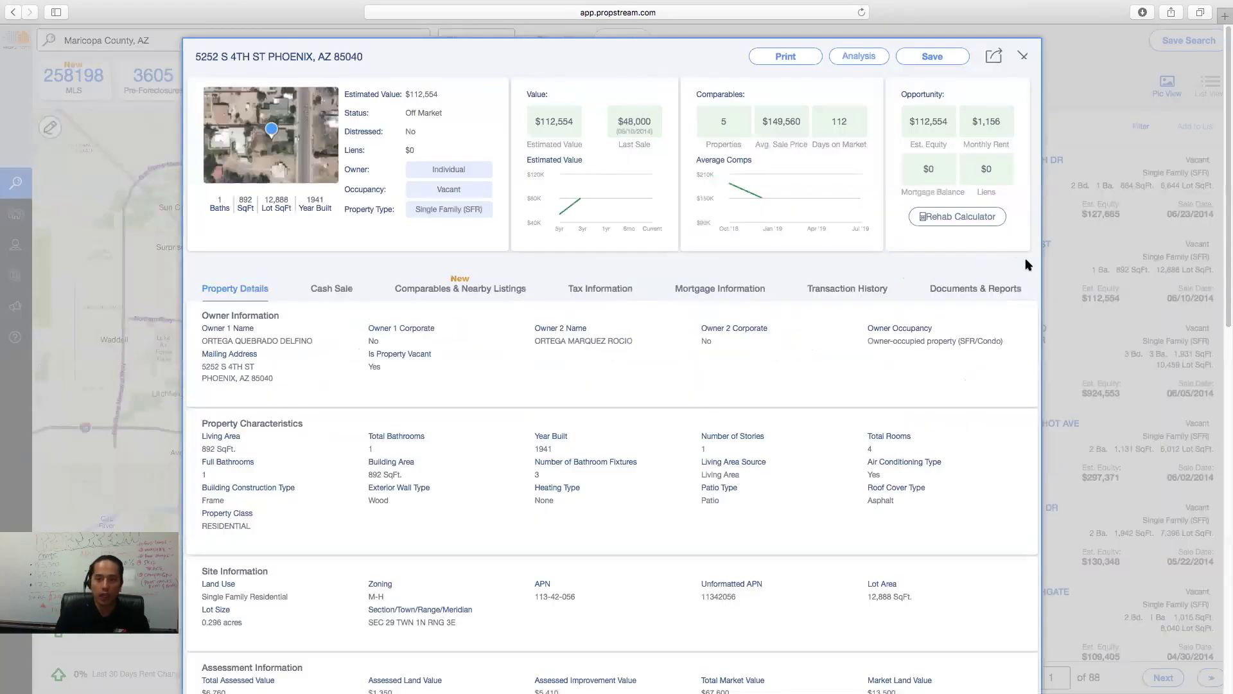
{"action": "left_click", "coordinate": [1023, 56]}
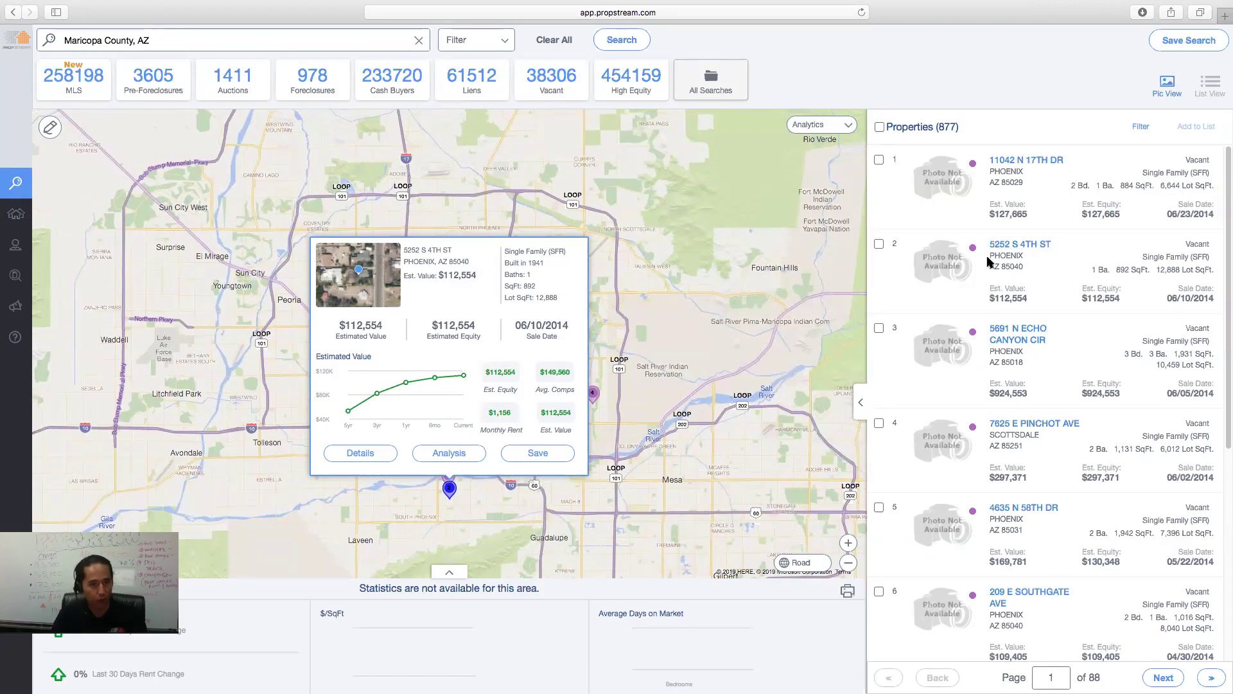
- Clear all filters and rerun the Maricopa County, AZ search from recent searches
{"action": "left_click", "coordinate": [475, 45]}
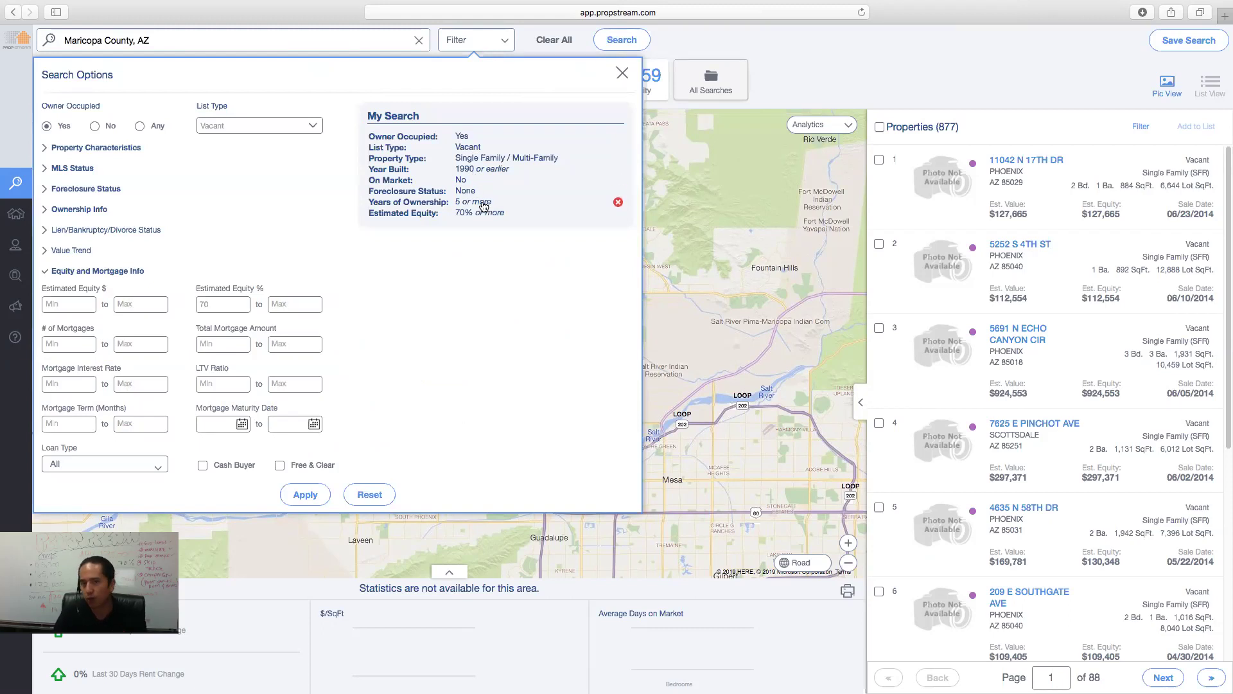
{"action": "left_click", "coordinate": [554, 41]}
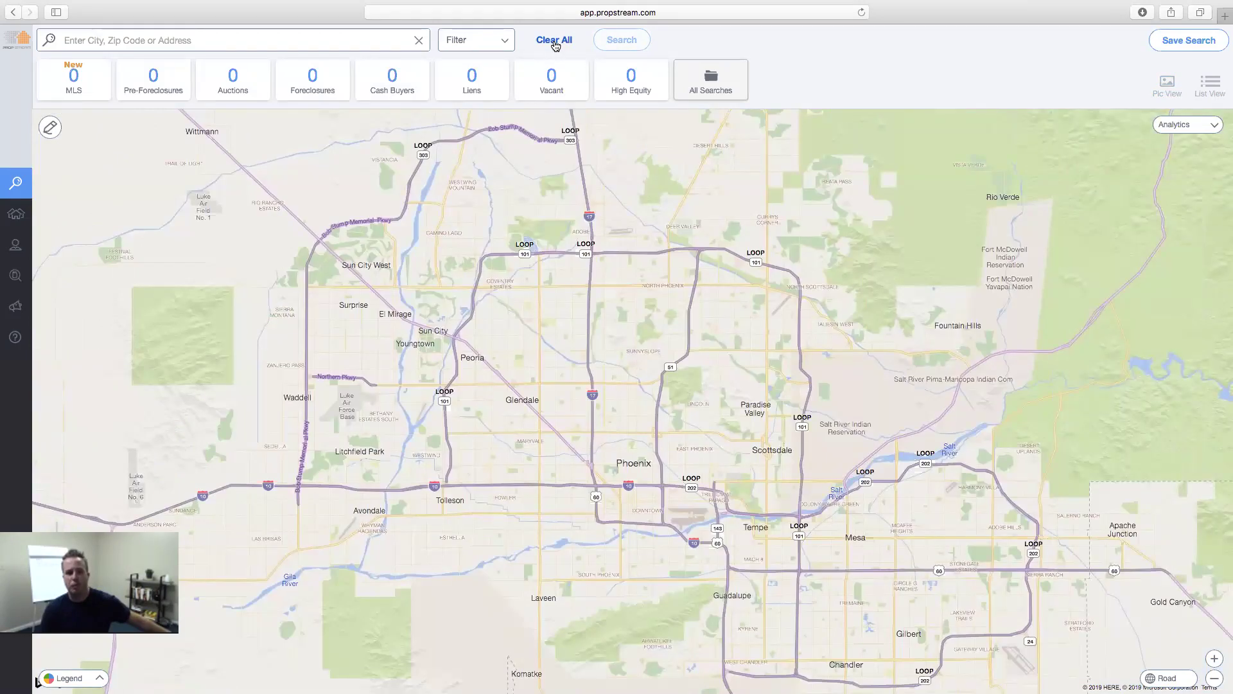
{"action": "left_click", "coordinate": [315, 39]}
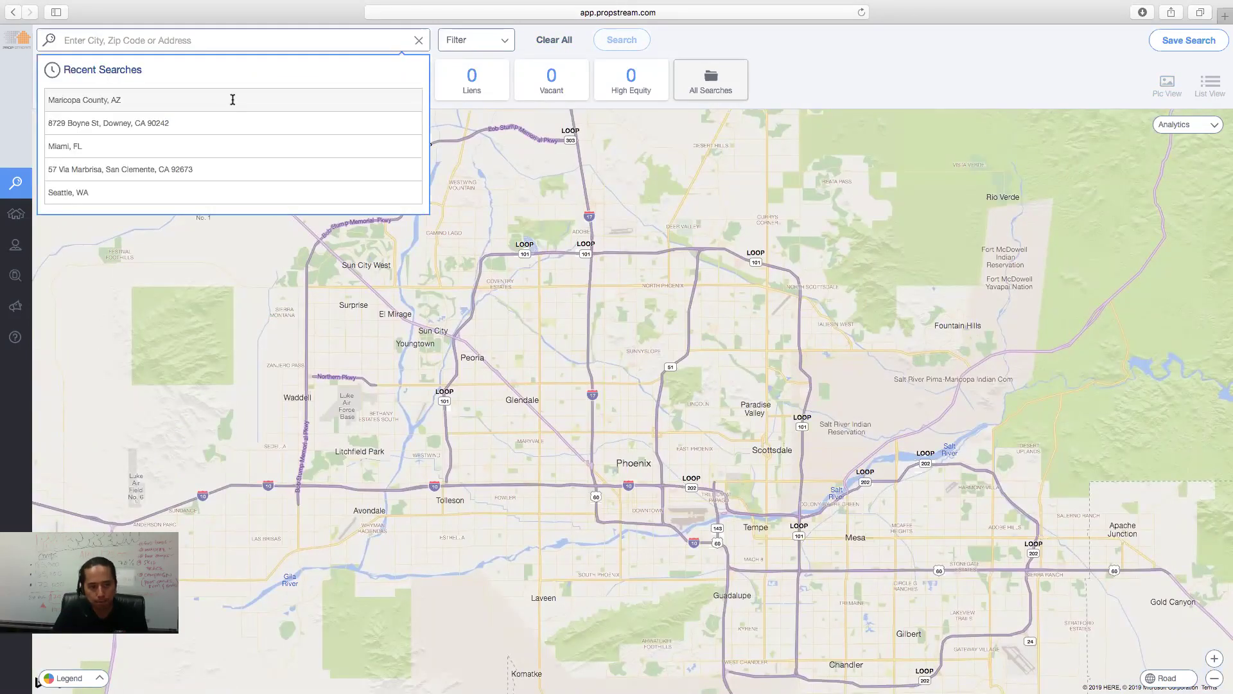
{"action": "left_click", "coordinate": [233, 100]}
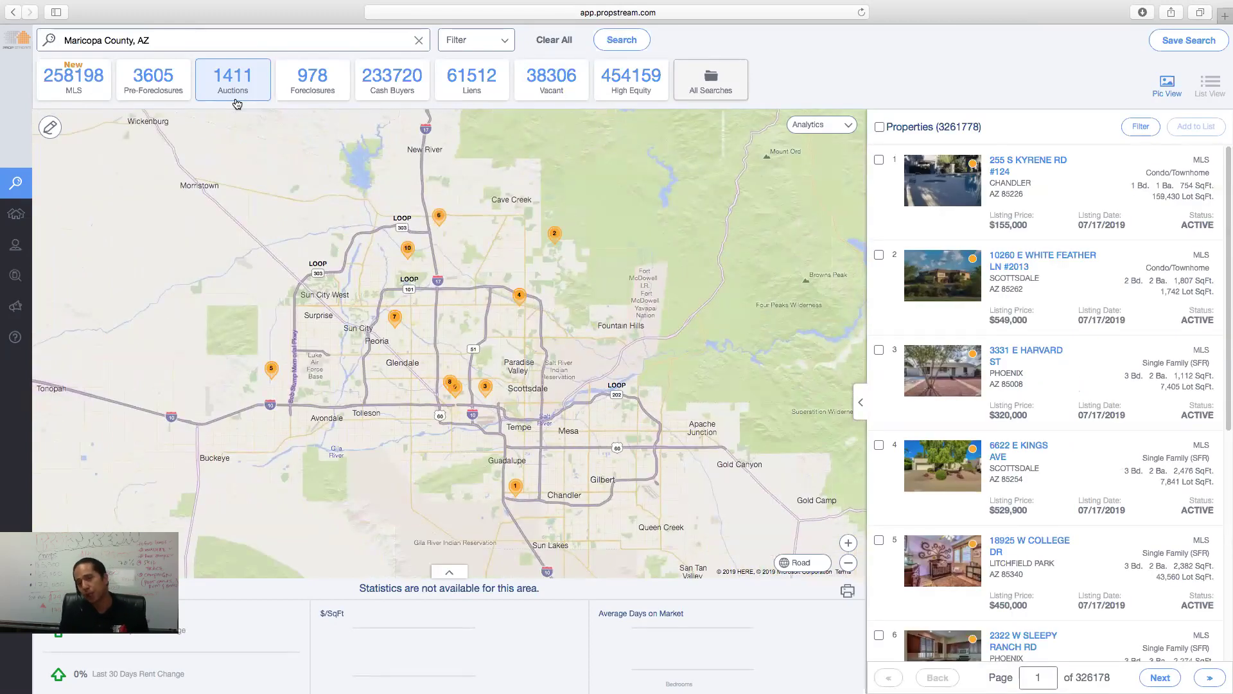
{"action": "left_click", "coordinate": [467, 41]}
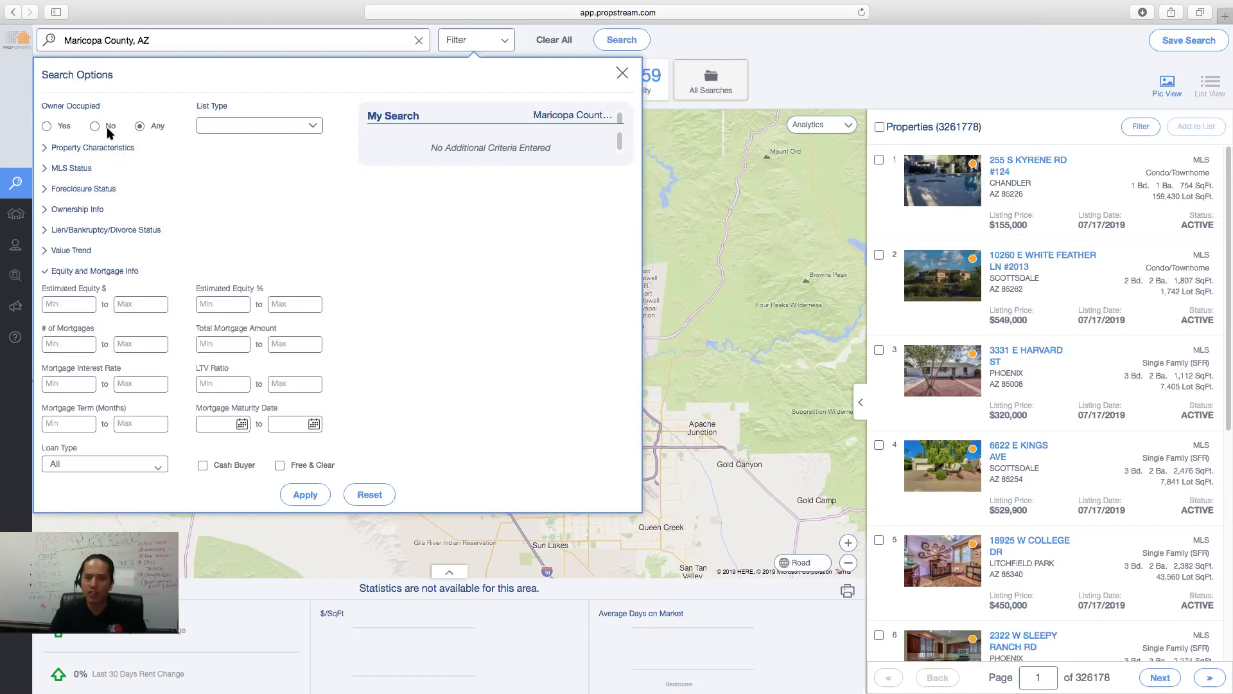
- Set Owner Occupied to No, List Type to Liens, Single and Multi-Family, built 1990 or earlier
{"action": "left_click", "coordinate": [110, 128]}
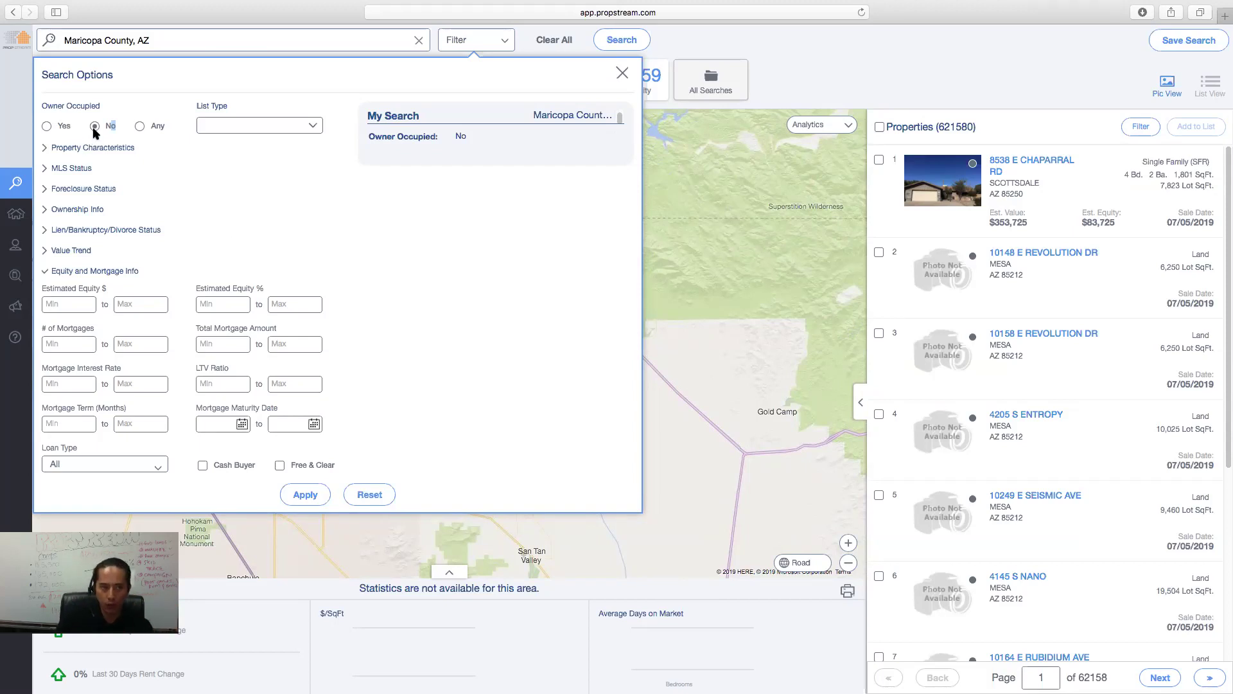
{"action": "left_click", "coordinate": [270, 127]}
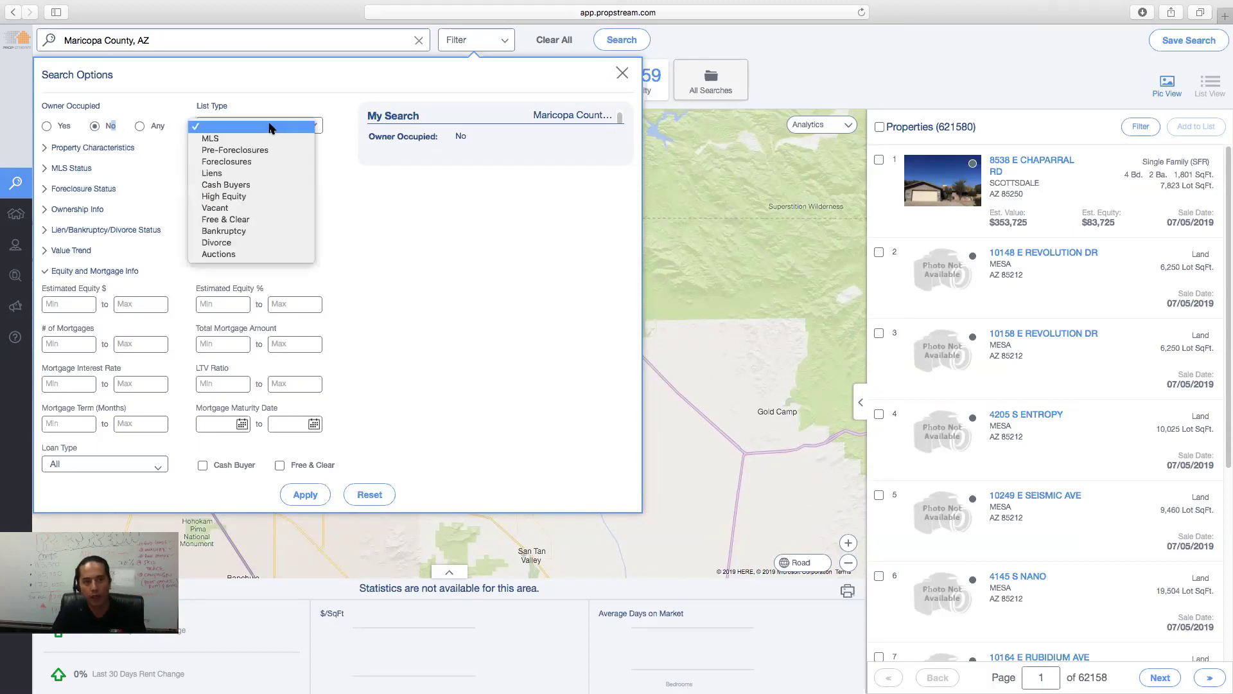
{"action": "left_click", "coordinate": [242, 173]}
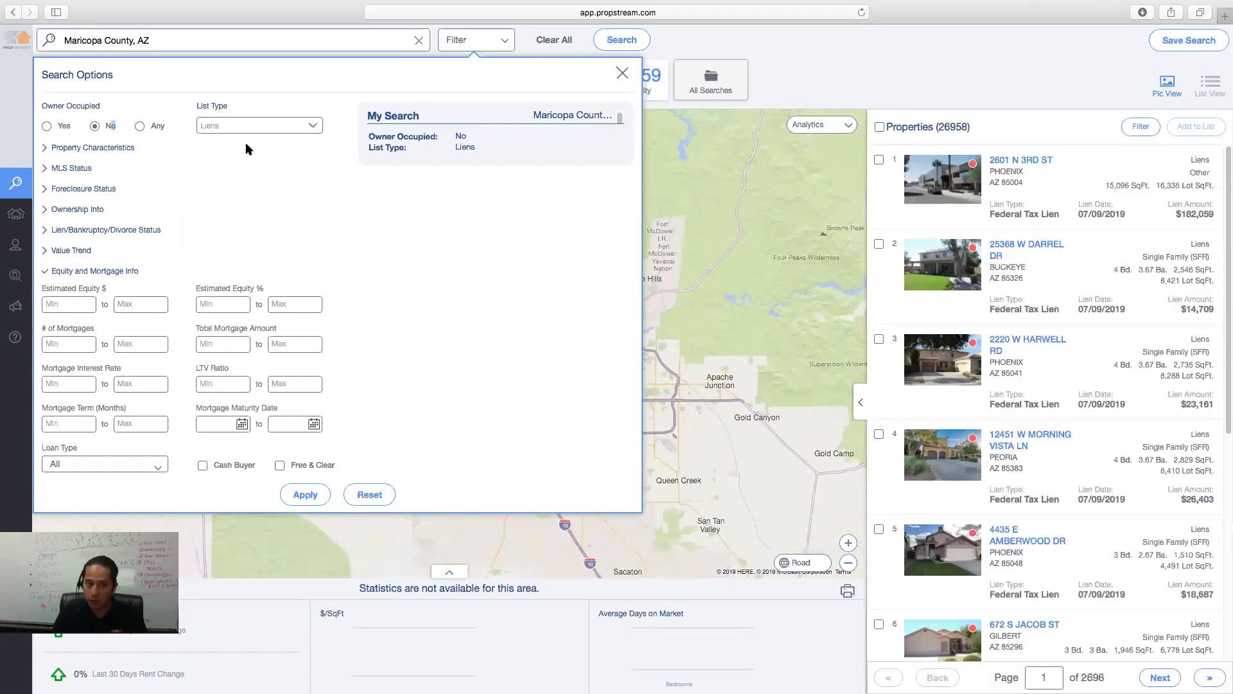
{"action": "left_click", "coordinate": [87, 149]}
{"action": "left_click", "coordinate": [98, 181]}
{"action": "left_click", "coordinate": [114, 205]}
{"action": "left_click", "coordinate": [116, 233]}
{"action": "left_click", "coordinate": [294, 180]}
{"action": "type", "text": "1990"}
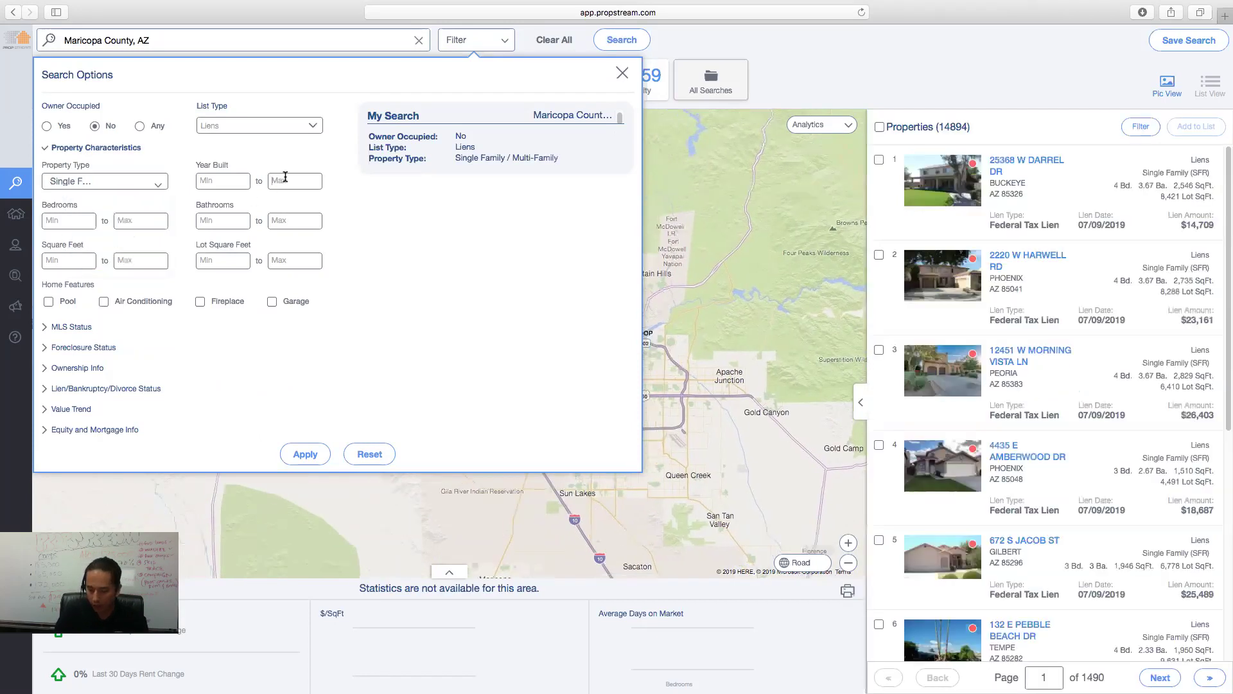
{"action": "left_click", "coordinate": [69, 326]}
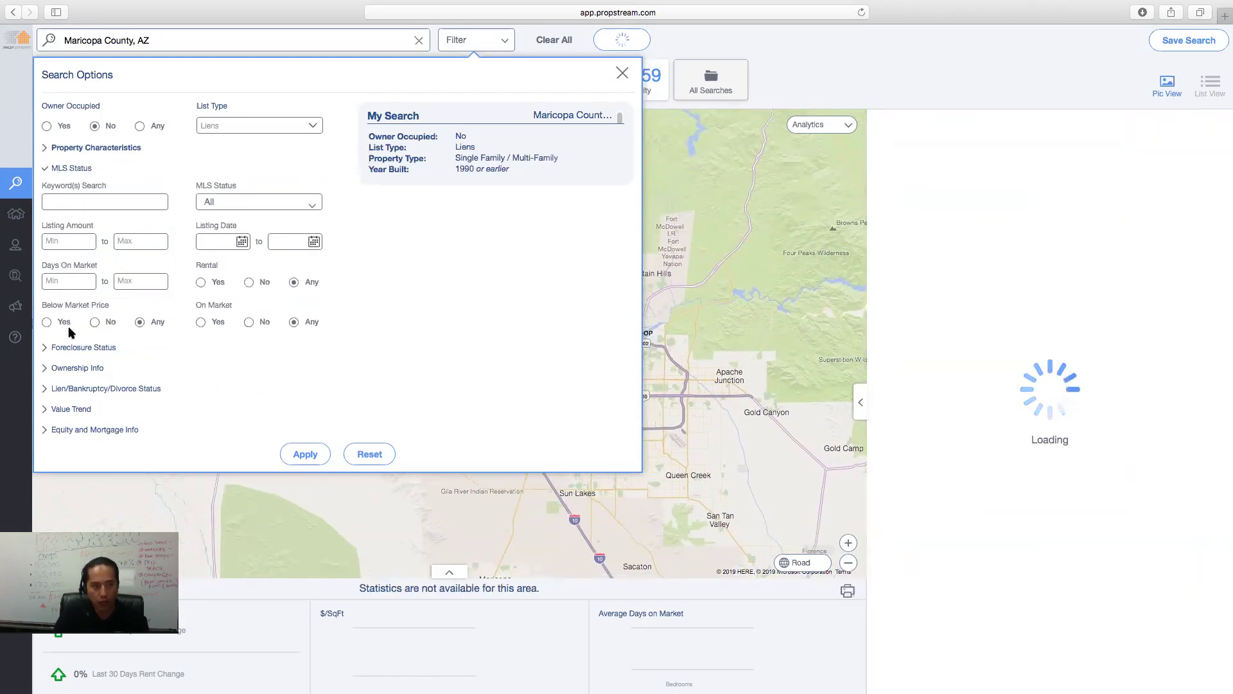
- Set On Market to No, leaving 5,592 lien properties
{"action": "left_click", "coordinate": [249, 323]}
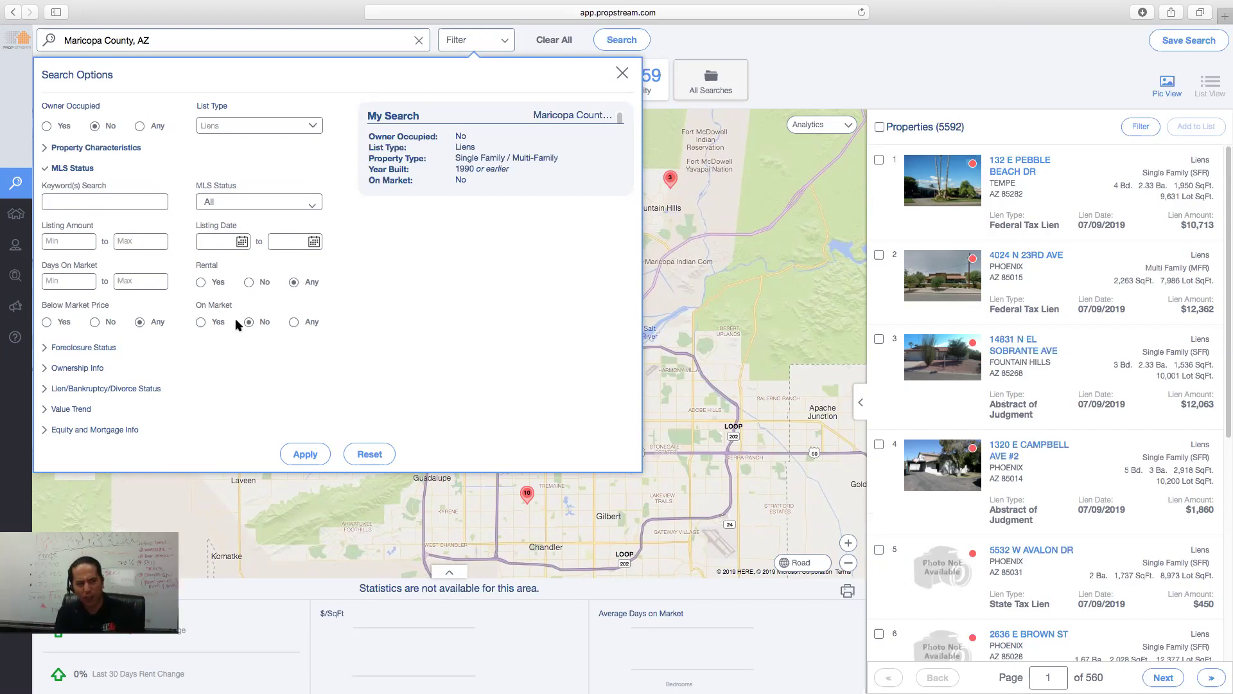
{"action": "left_click", "coordinate": [90, 348]}
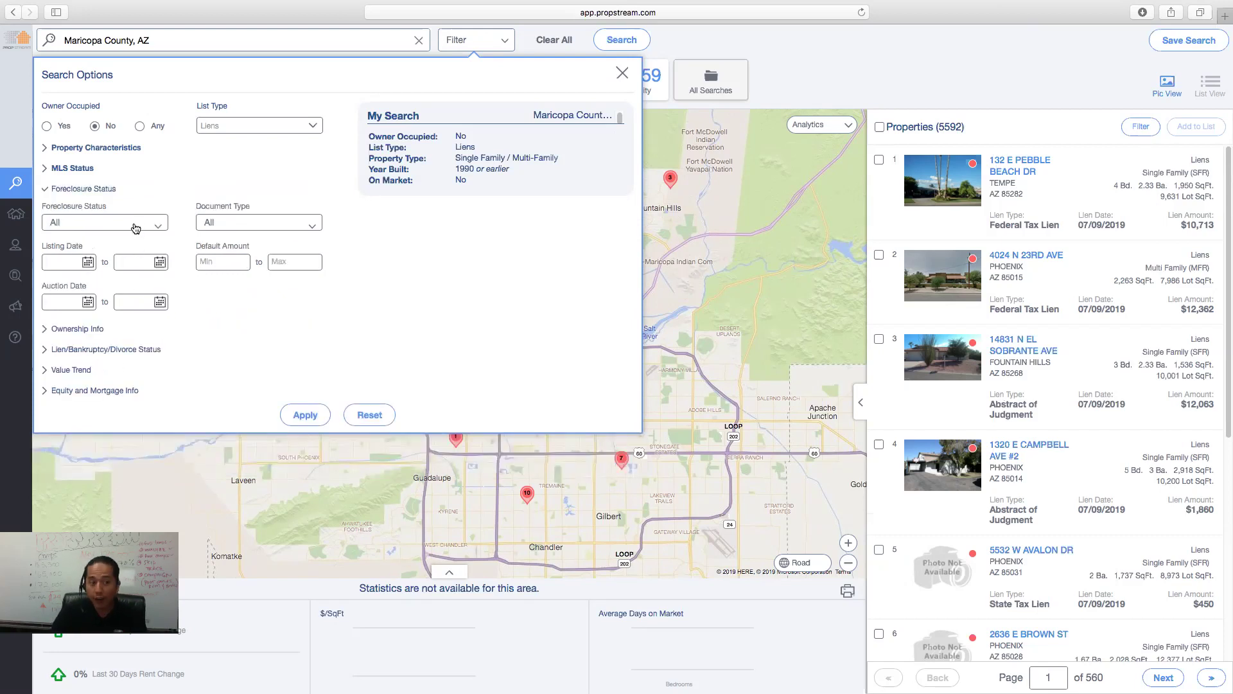
- Require no foreclosure, at least 5 years of ownership and individual owners, leaving 2,076 properties
{"action": "left_click", "coordinate": [138, 229]}
{"action": "left_click", "coordinate": [110, 275]}
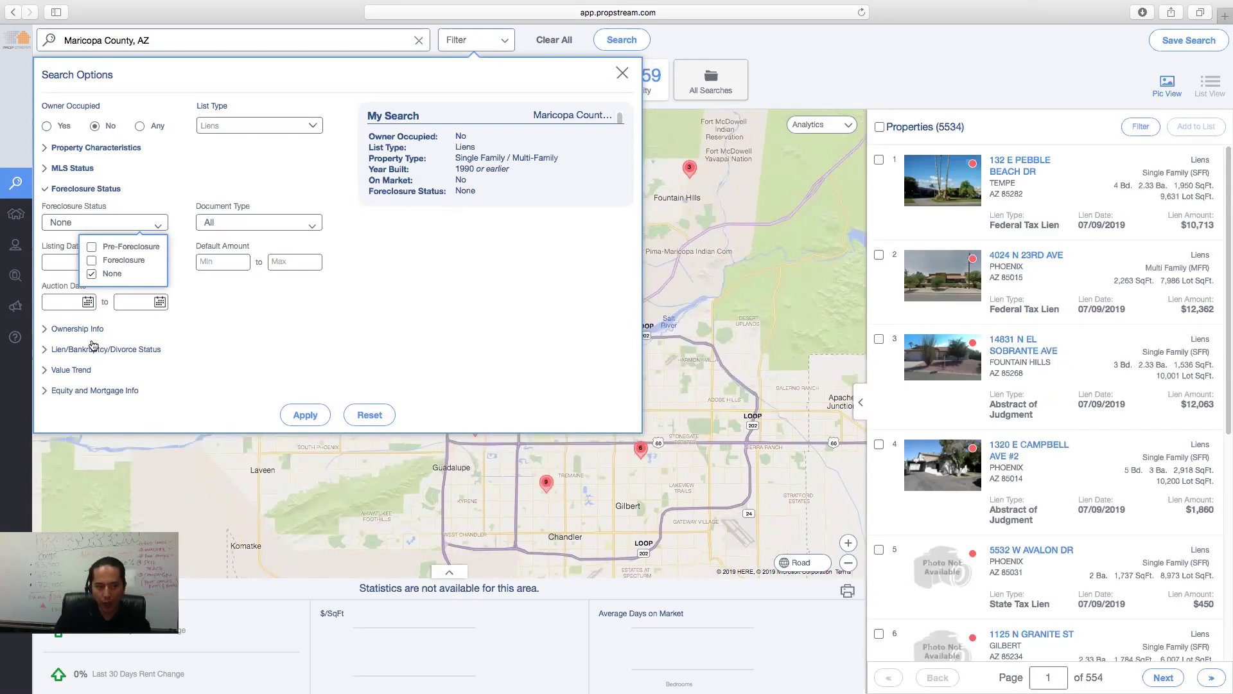
{"action": "left_click", "coordinate": [91, 275]}
{"action": "left_click", "coordinate": [72, 240]}
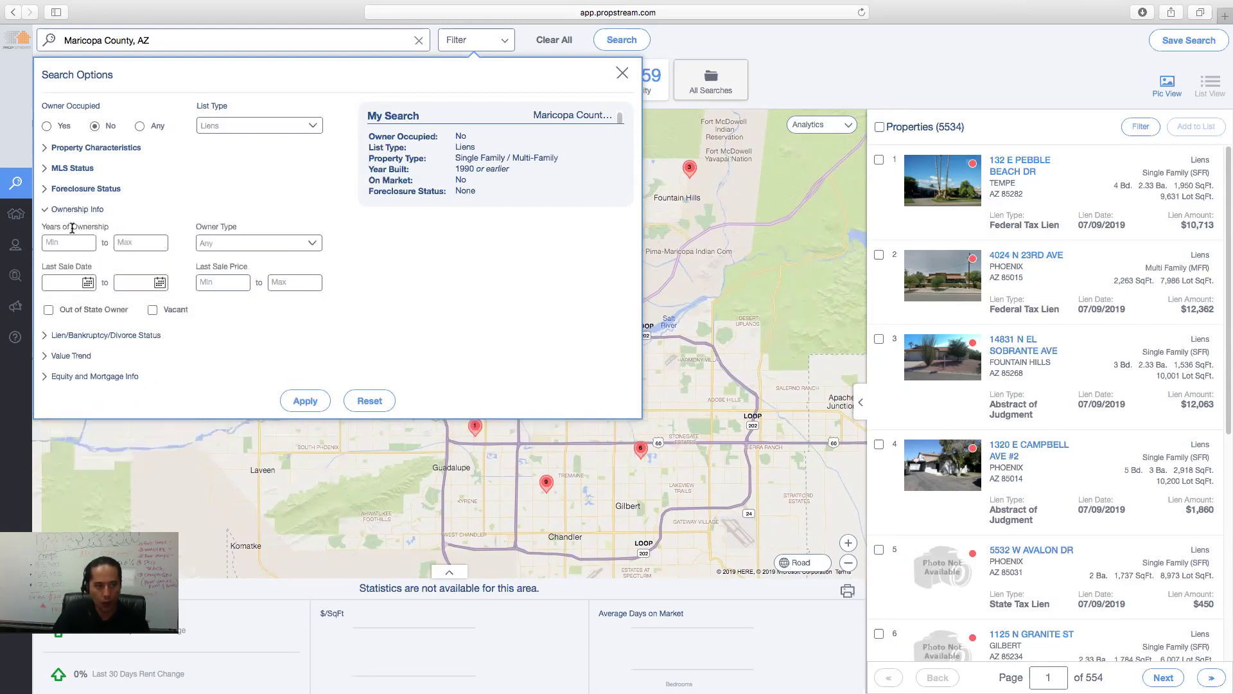
{"action": "type", "text": "5"}
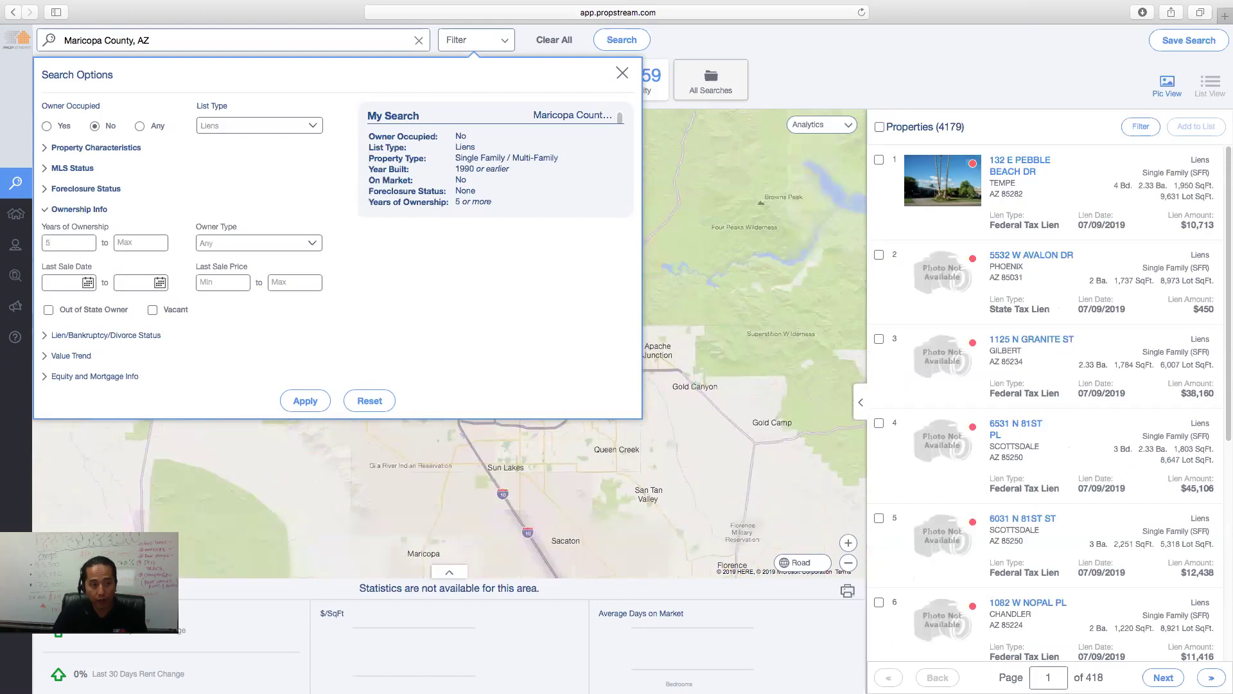
{"action": "left_click", "coordinate": [279, 242]}
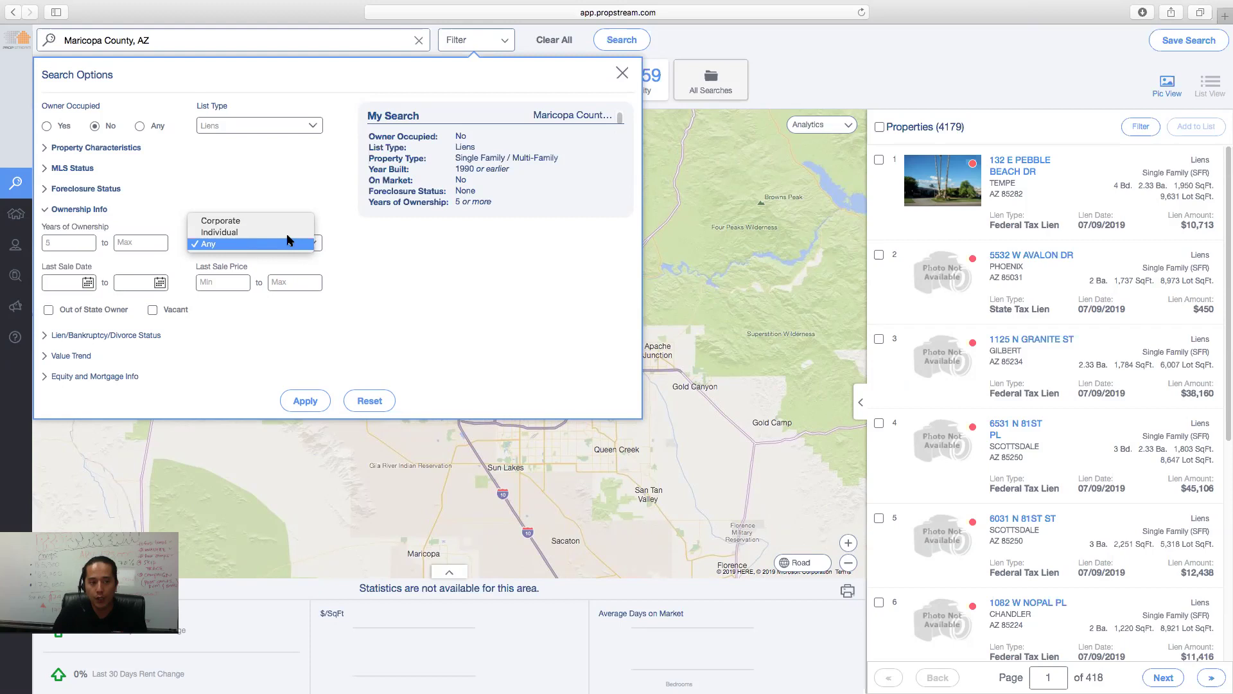
{"action": "left_click", "coordinate": [289, 234]}
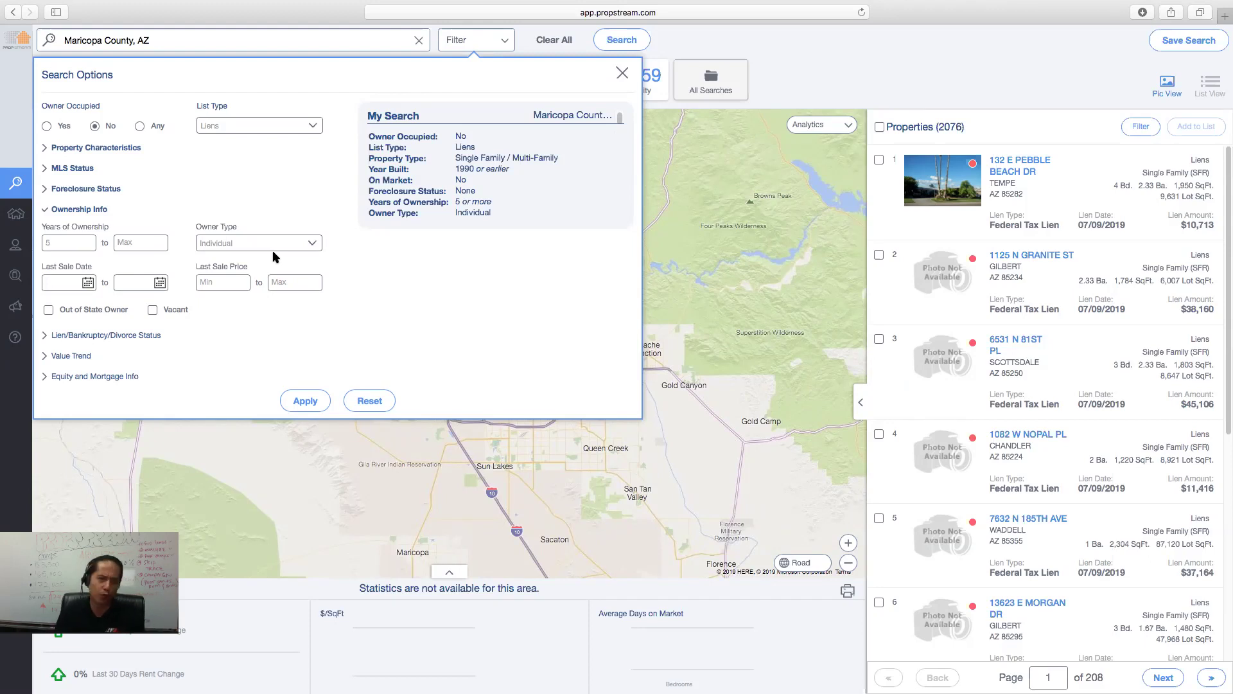
{"action": "left_click", "coordinate": [76, 335]}
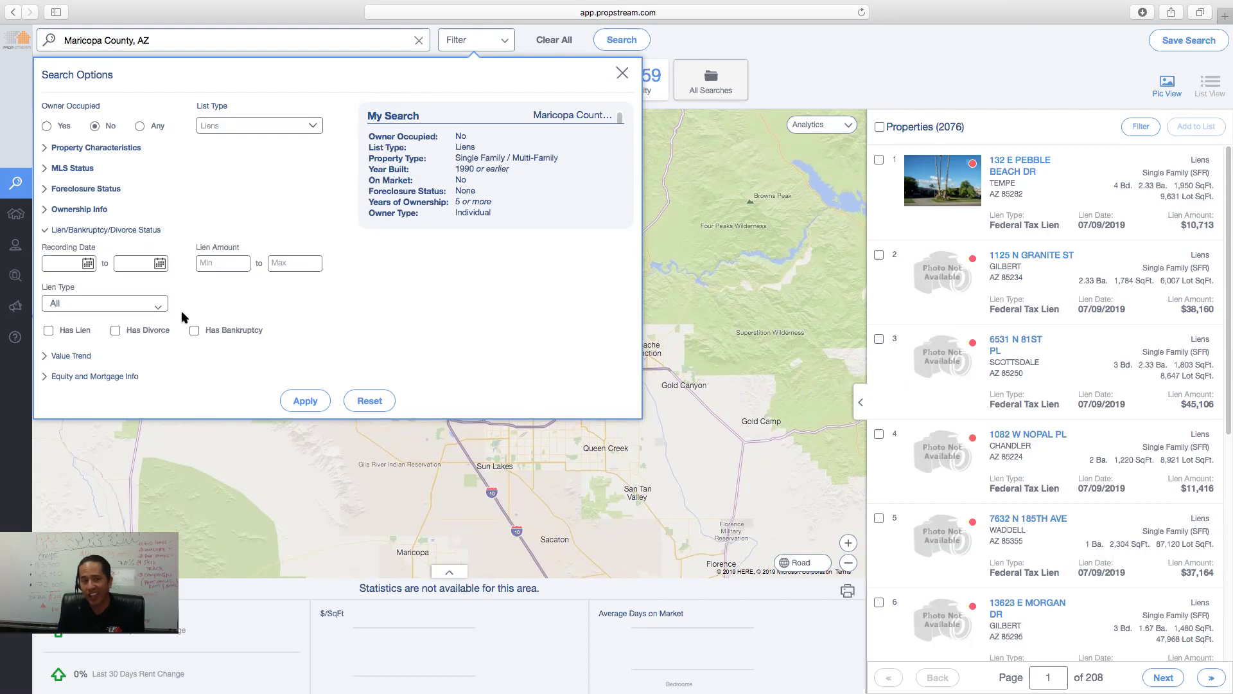
- Set lien amount to 15000–50000 and minimum estimated equity to 50%, then apply the filters
{"action": "left_click", "coordinate": [221, 264]}
{"action": "type", "text": "15000"}
{"action": "left_click", "coordinate": [293, 264]}
{"action": "type", "text": "500000"}
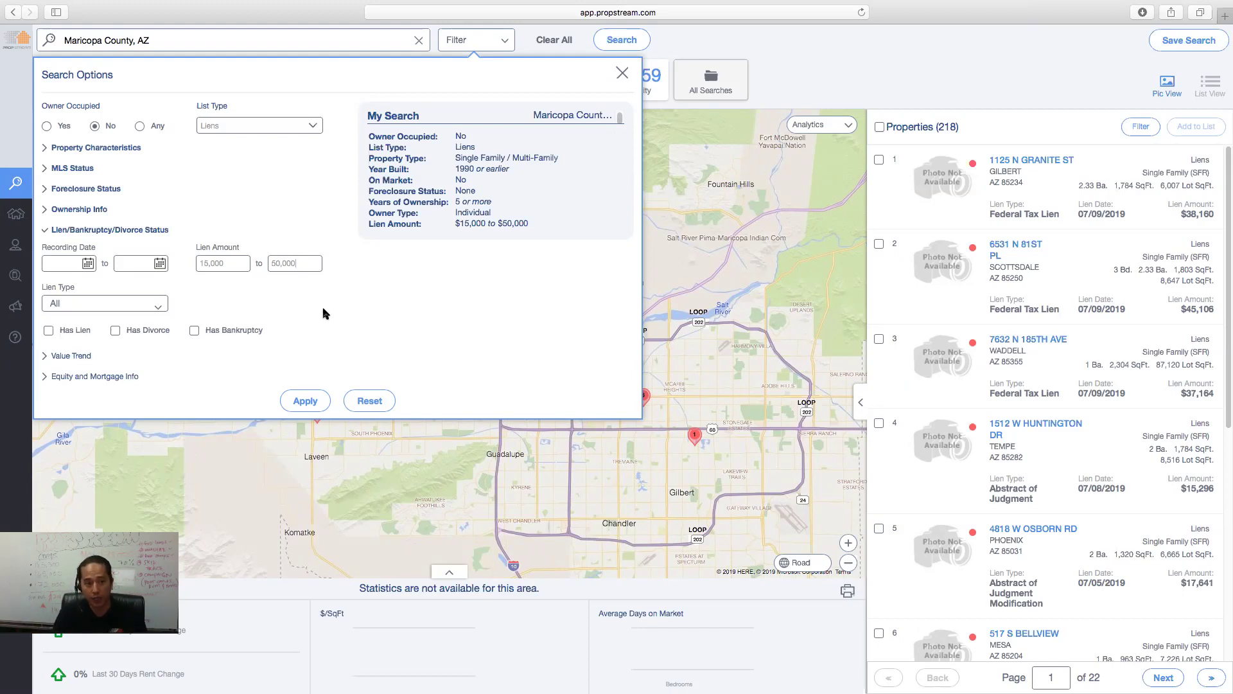
{"action": "left_click", "coordinate": [118, 381]}
{"action": "left_click", "coordinate": [221, 299]}
{"action": "type", "text": "50"}
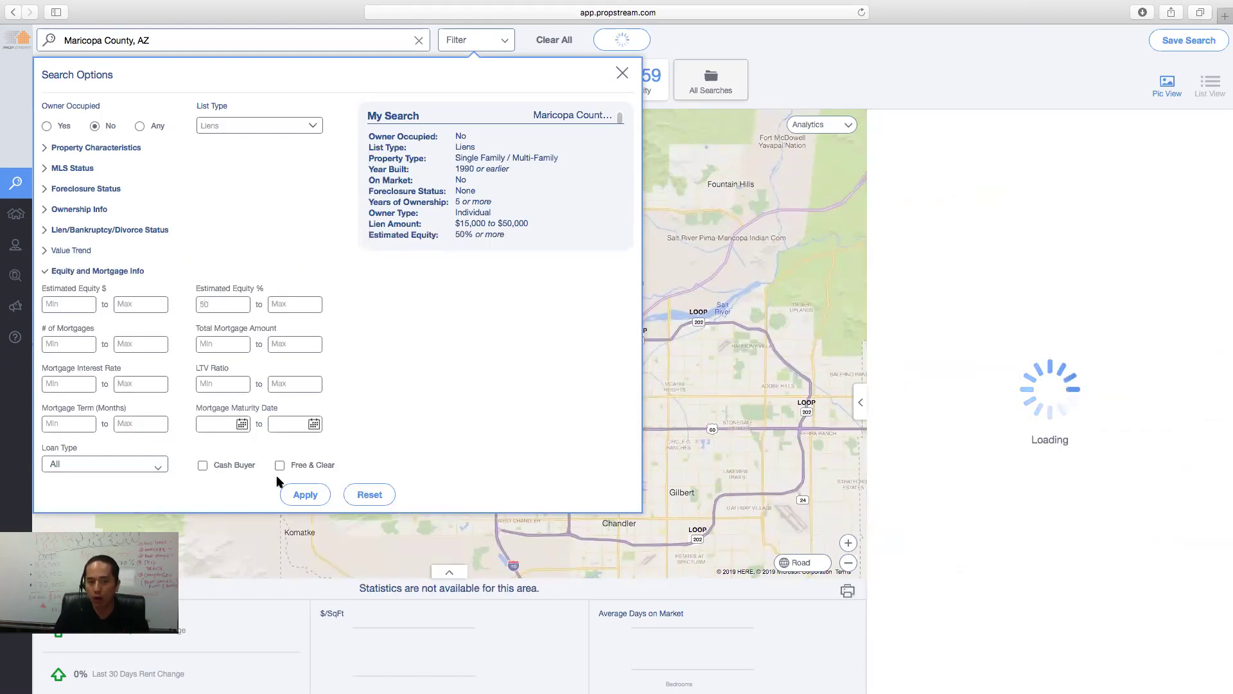
{"action": "left_click", "coordinate": [306, 495]}
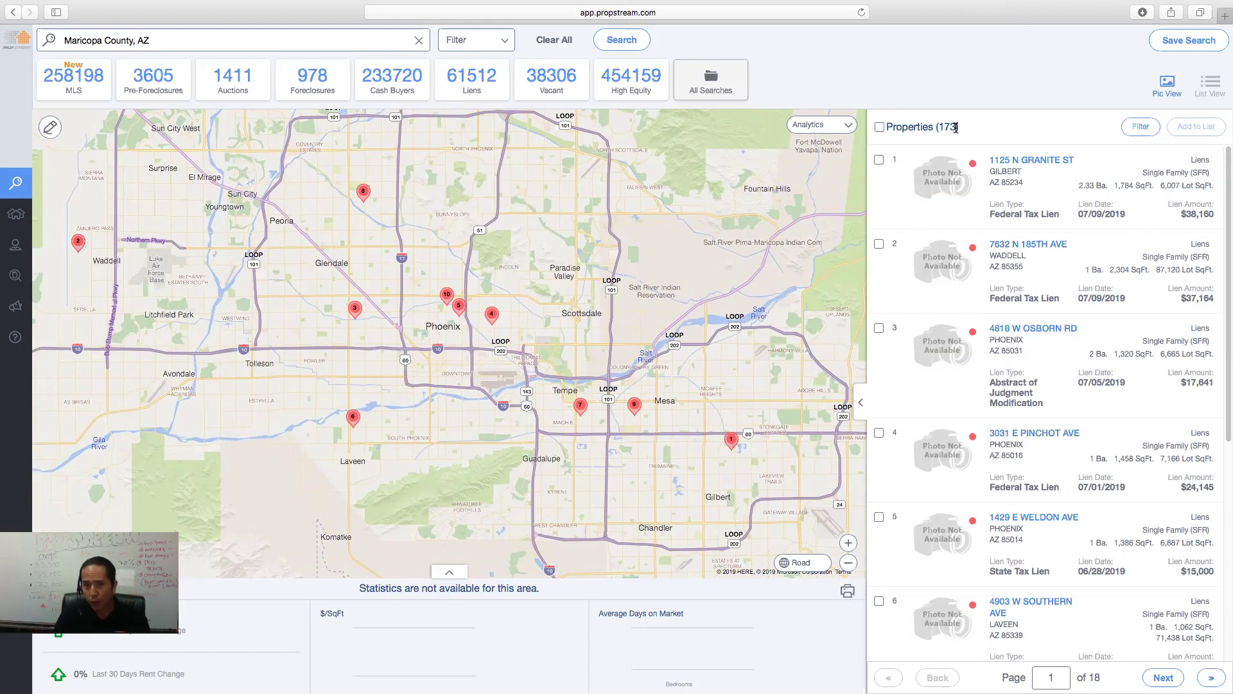
{"action": "left_click", "coordinate": [1013, 161]}
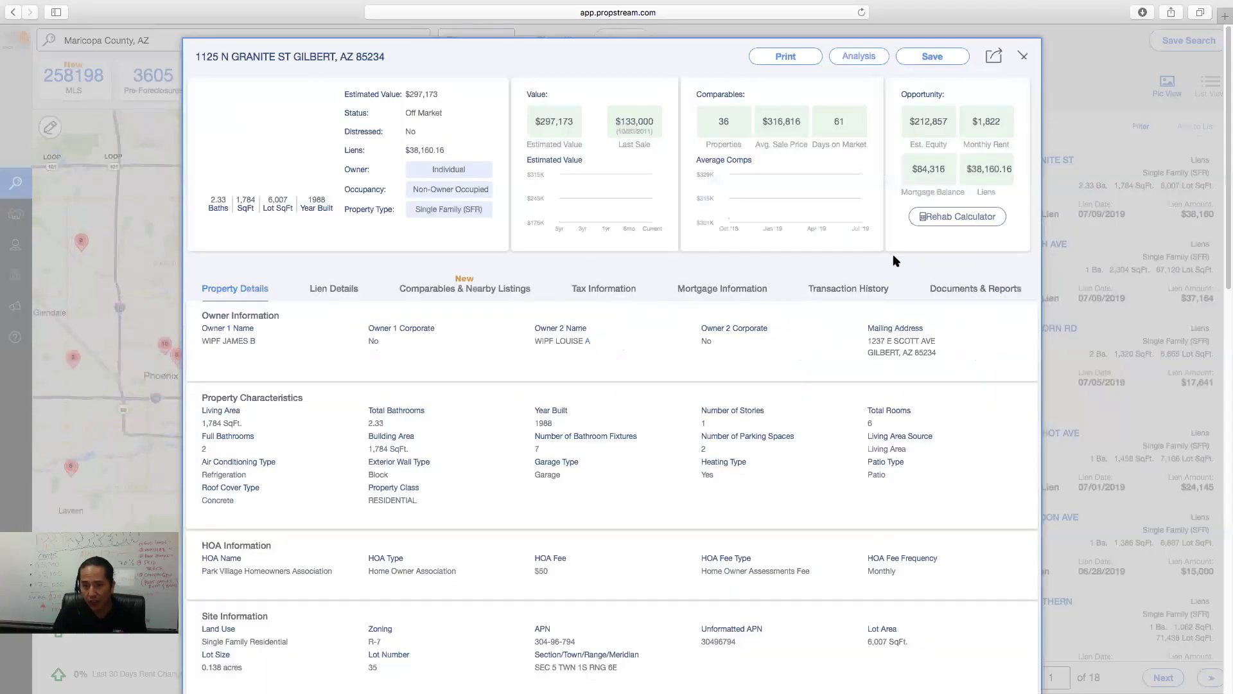
{"action": "left_click_drag", "start_coordinate": [953, 173], "coordinate": [1015, 169]}
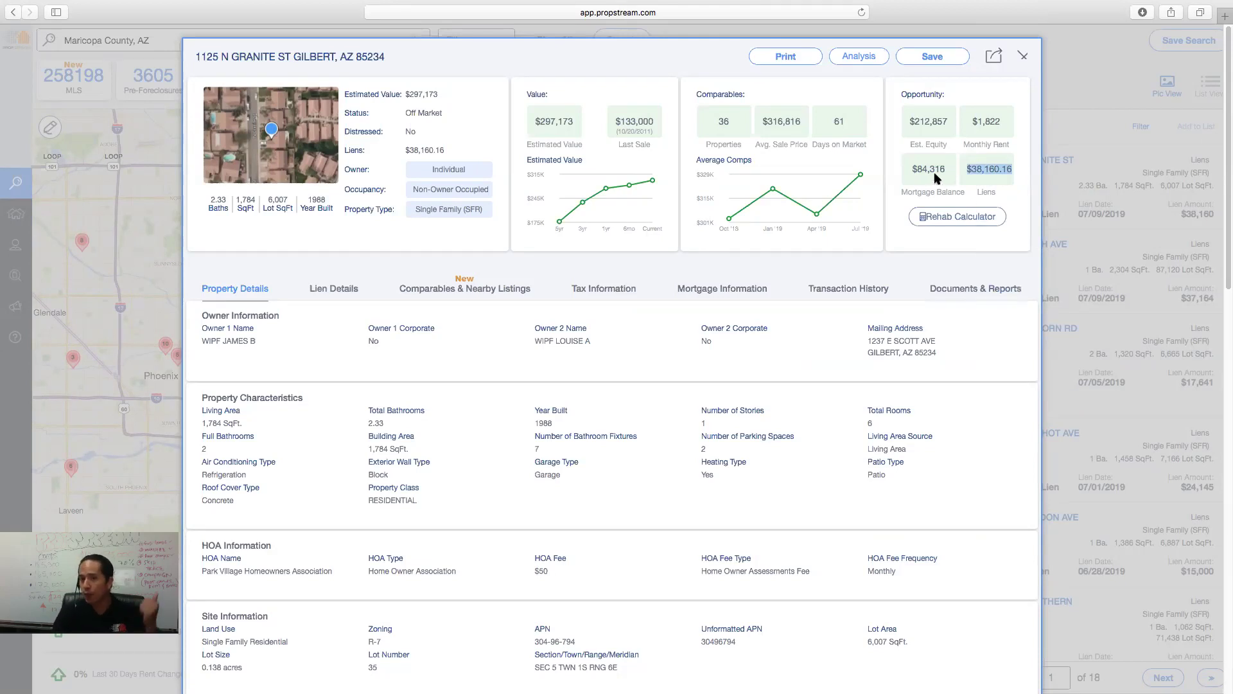
{"action": "left_click_drag", "start_coordinate": [944, 169], "coordinate": [1018, 174]}
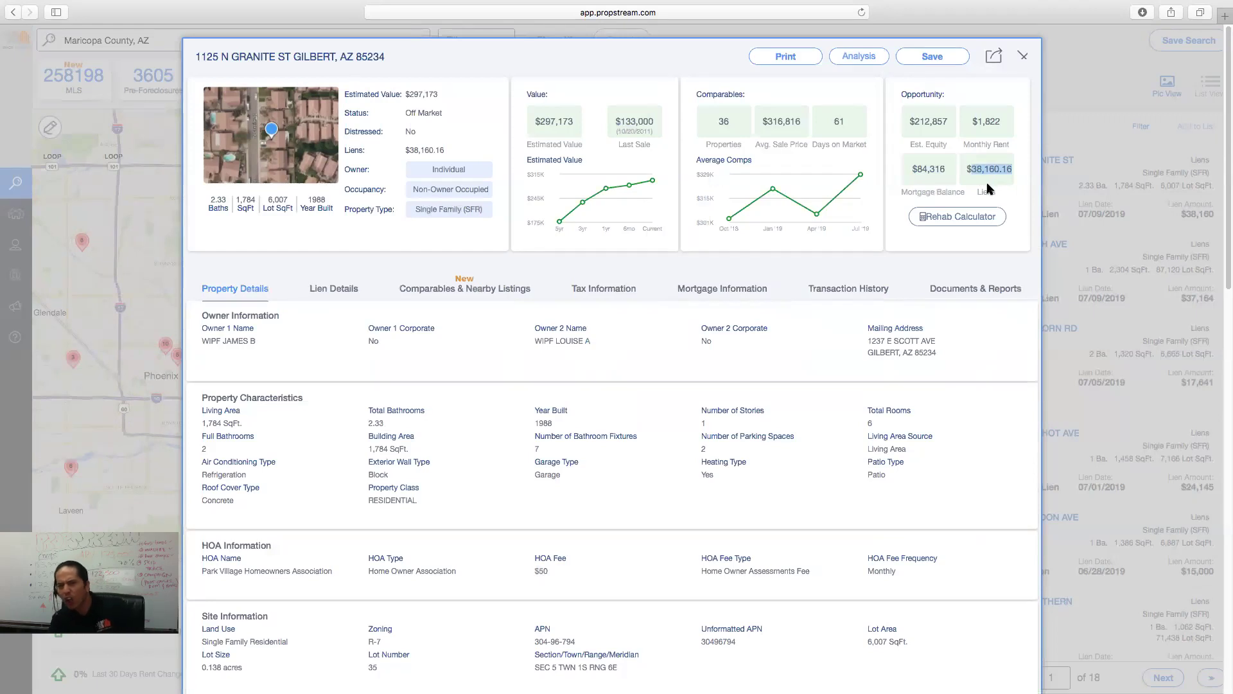
{"action": "left_click_drag", "start_coordinate": [806, 132], "coordinate": [771, 133]}
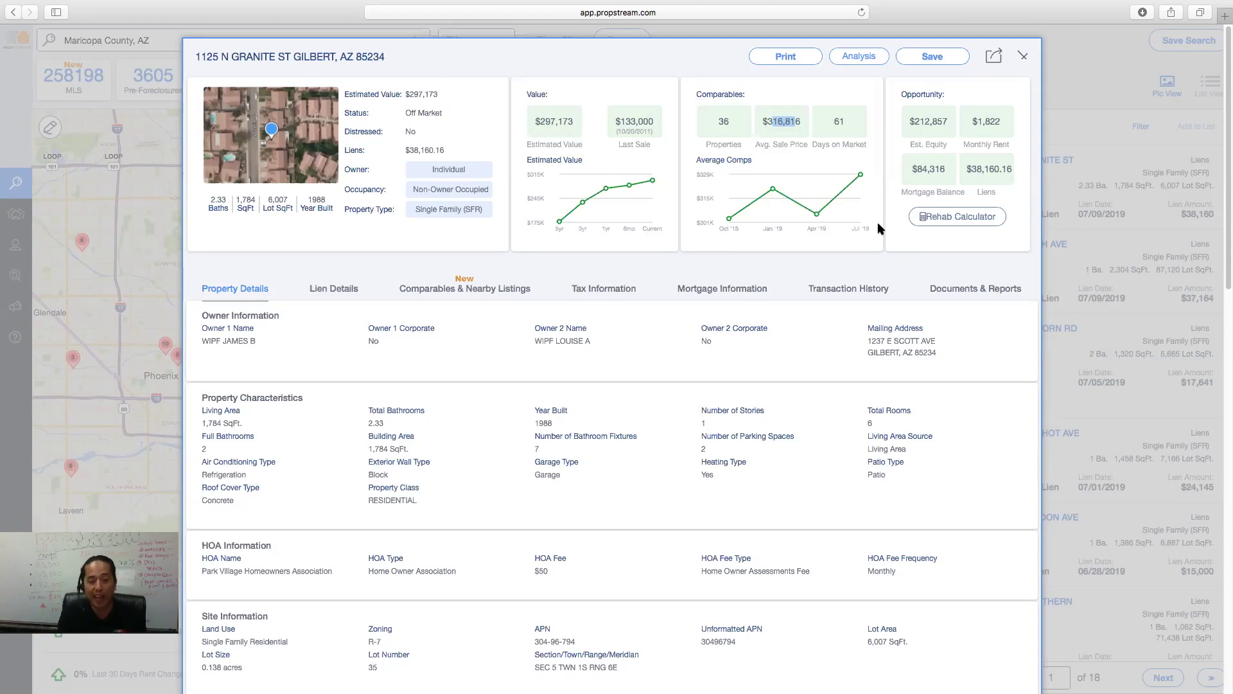
{"action": "left_click", "coordinate": [1023, 56]}
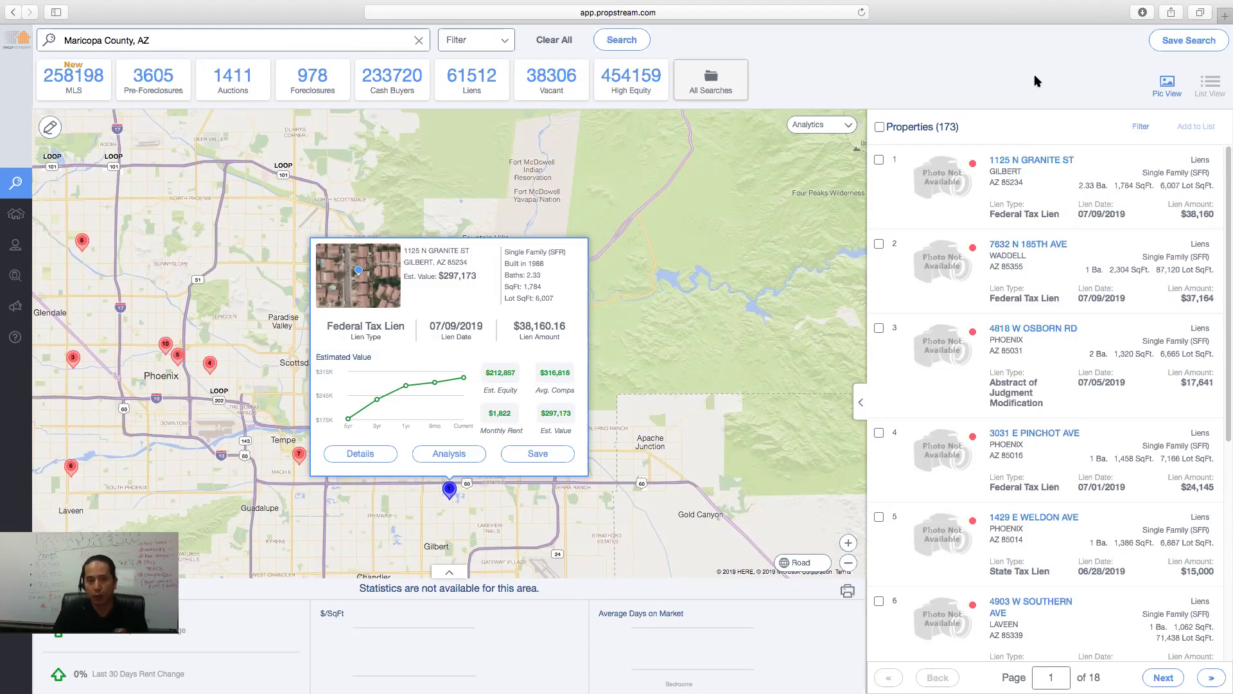
- Clear all filters, reload Maricopa County, AZ from Recent Searches, and select Cash Buyers
{"action": "left_click", "coordinate": [540, 41]}
{"action": "left_click", "coordinate": [360, 45]}
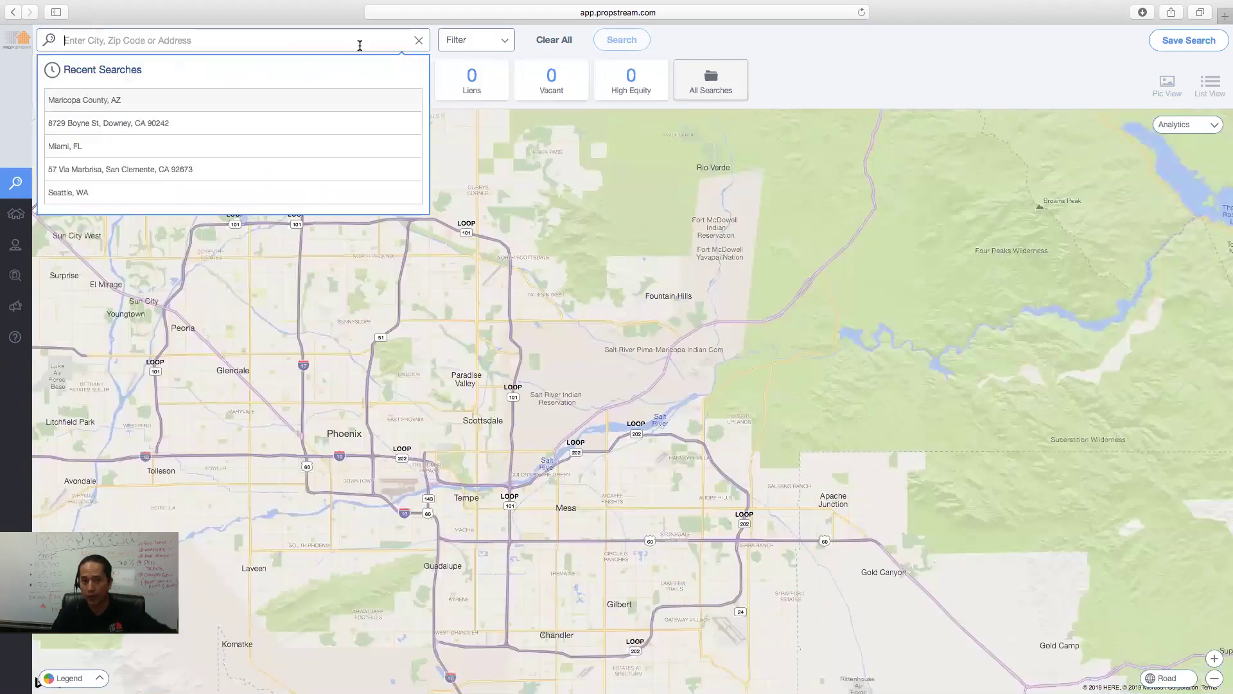
{"action": "left_click", "coordinate": [284, 101]}
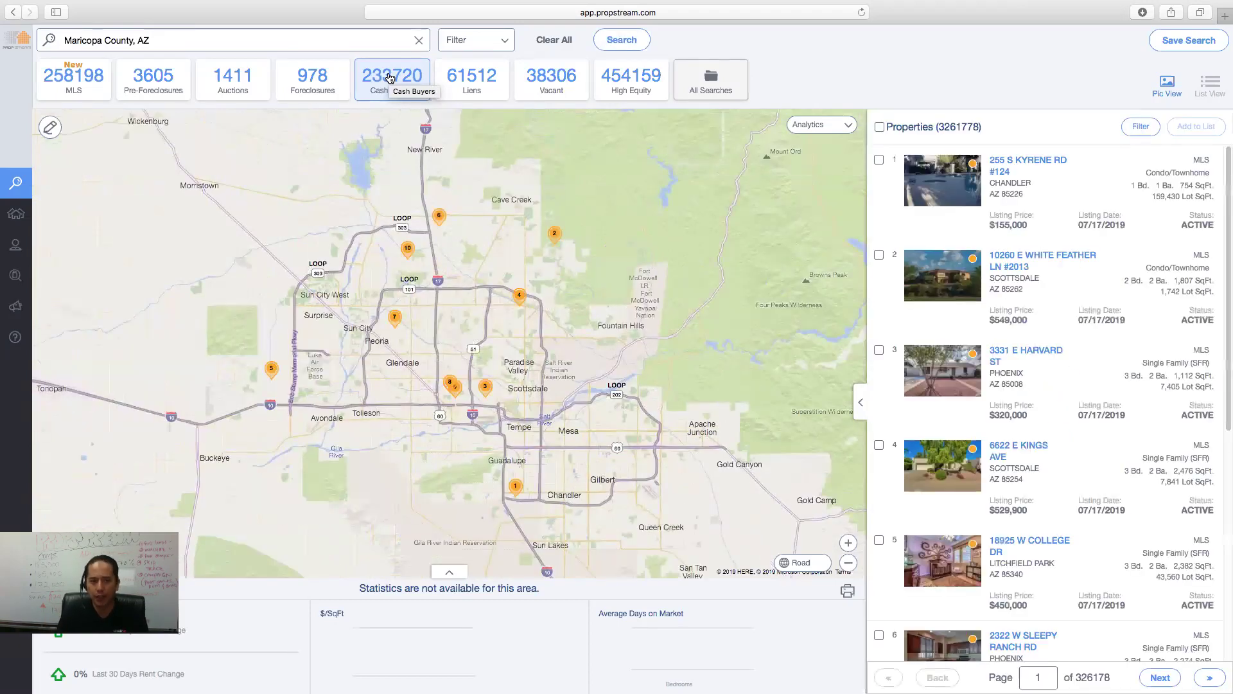
{"action": "left_click", "coordinate": [390, 78]}
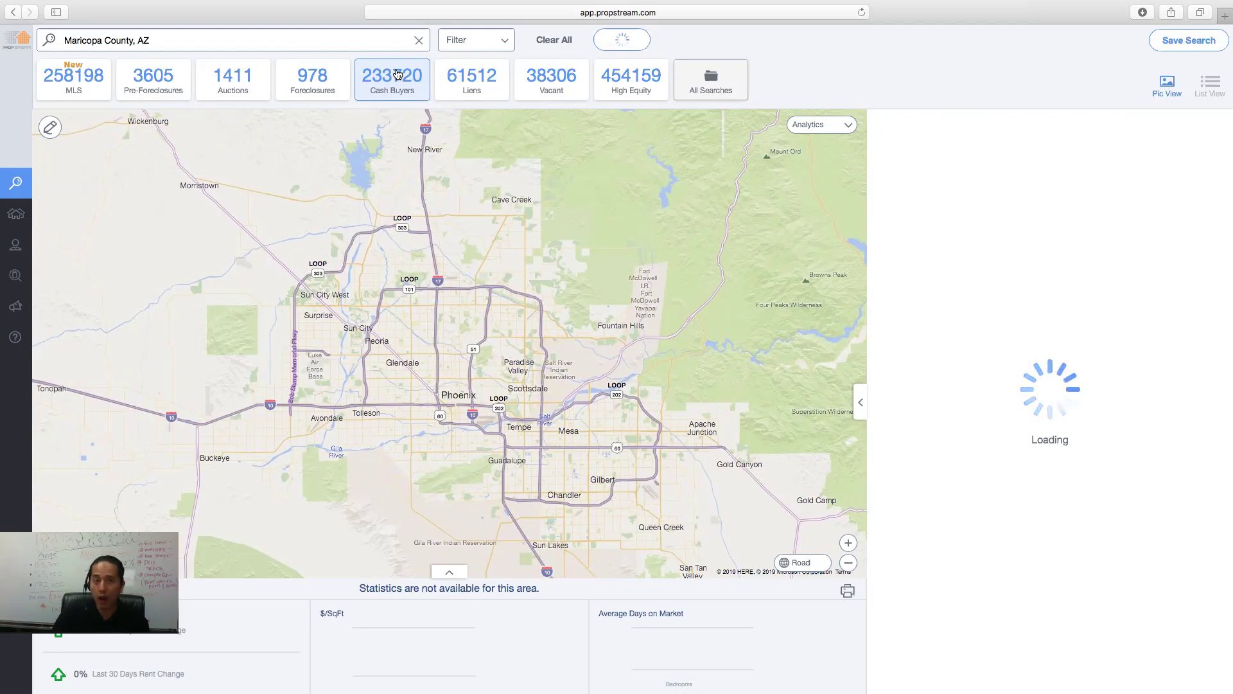
- Set Owner Occupied to No, keeping Cash Buyers as the list type
{"action": "left_click", "coordinate": [464, 42]}
{"action": "left_click", "coordinate": [96, 127]}
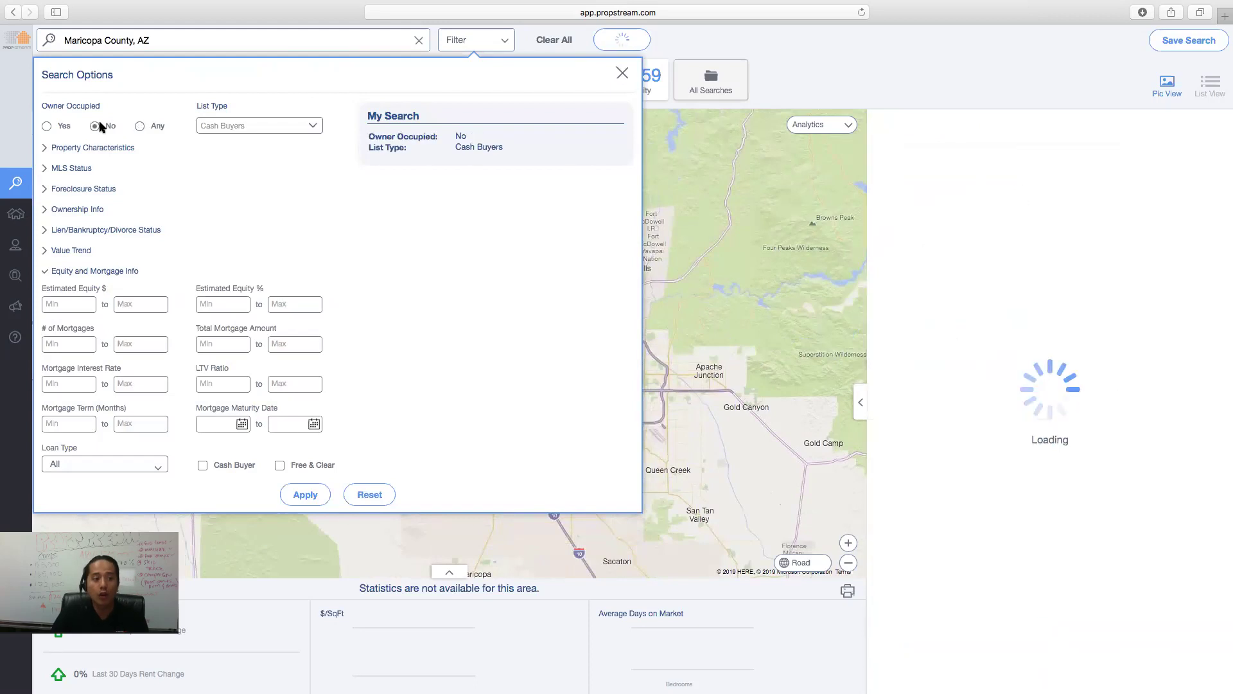
{"action": "left_click", "coordinate": [214, 129]}
{"action": "left_click", "coordinate": [234, 128]}
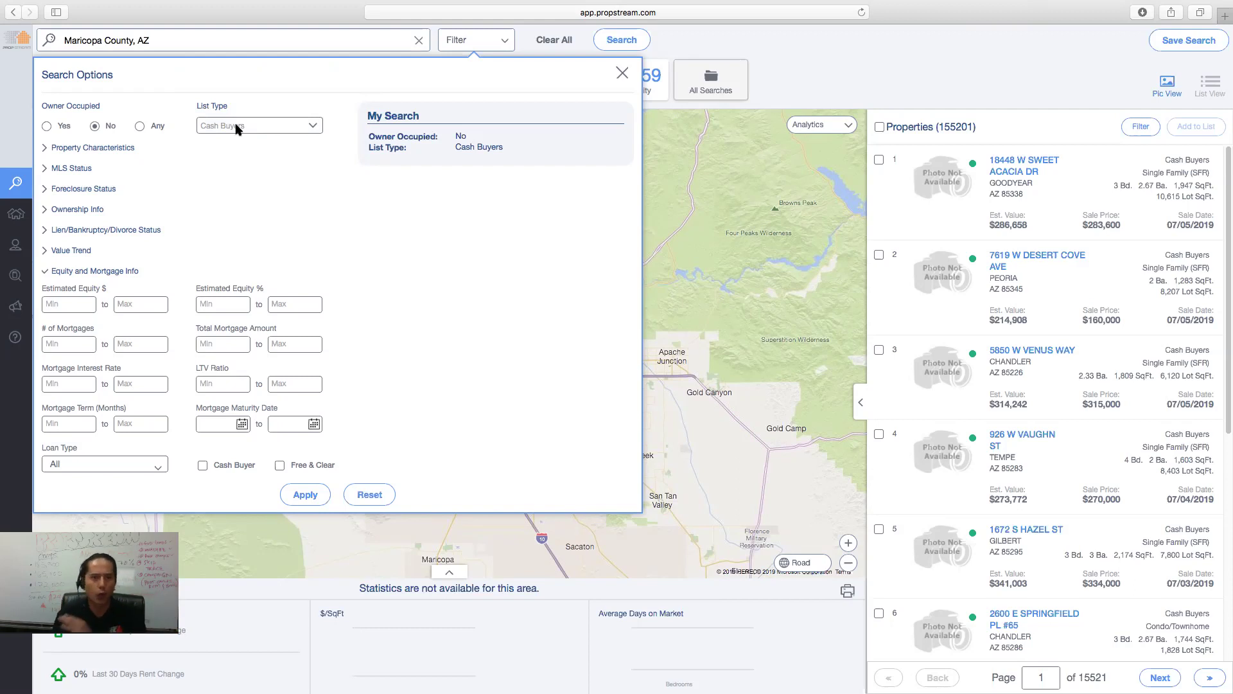
{"action": "left_click", "coordinate": [130, 148]}
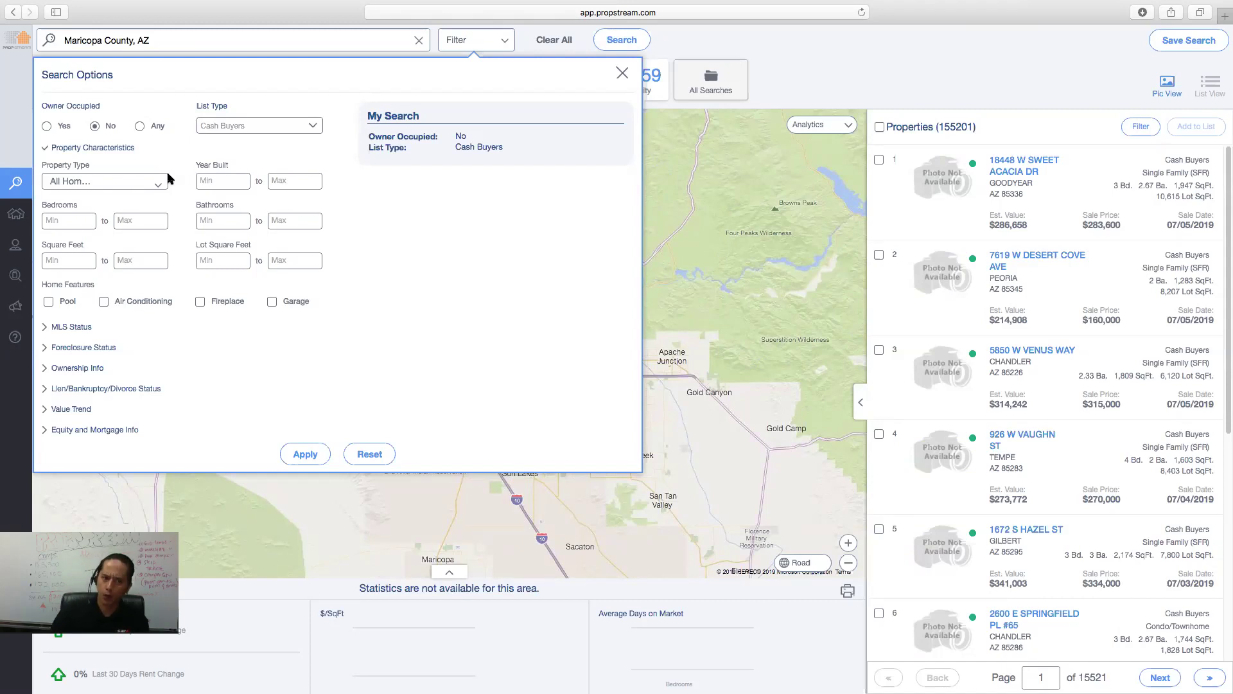
- Set Property Type to Single Family, narrowing results to 96,925 properties
{"action": "left_click", "coordinate": [139, 192]}
{"action": "left_click", "coordinate": [138, 208]}
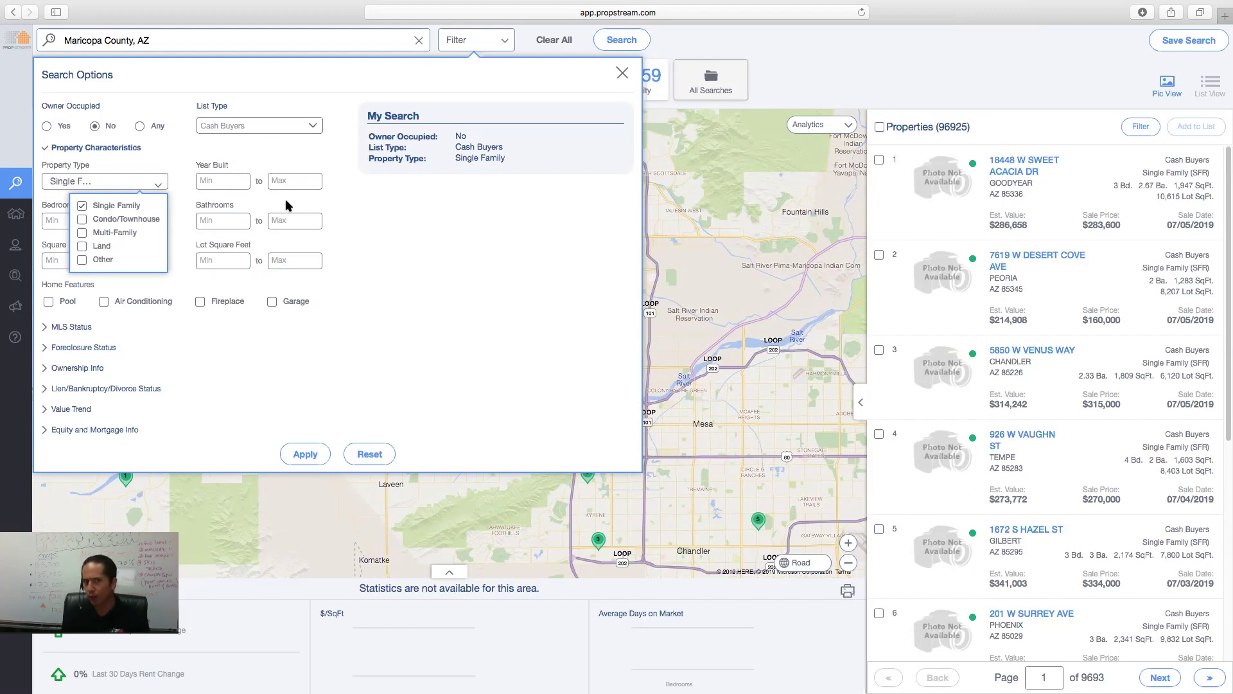
{"action": "left_click", "coordinate": [286, 204]}
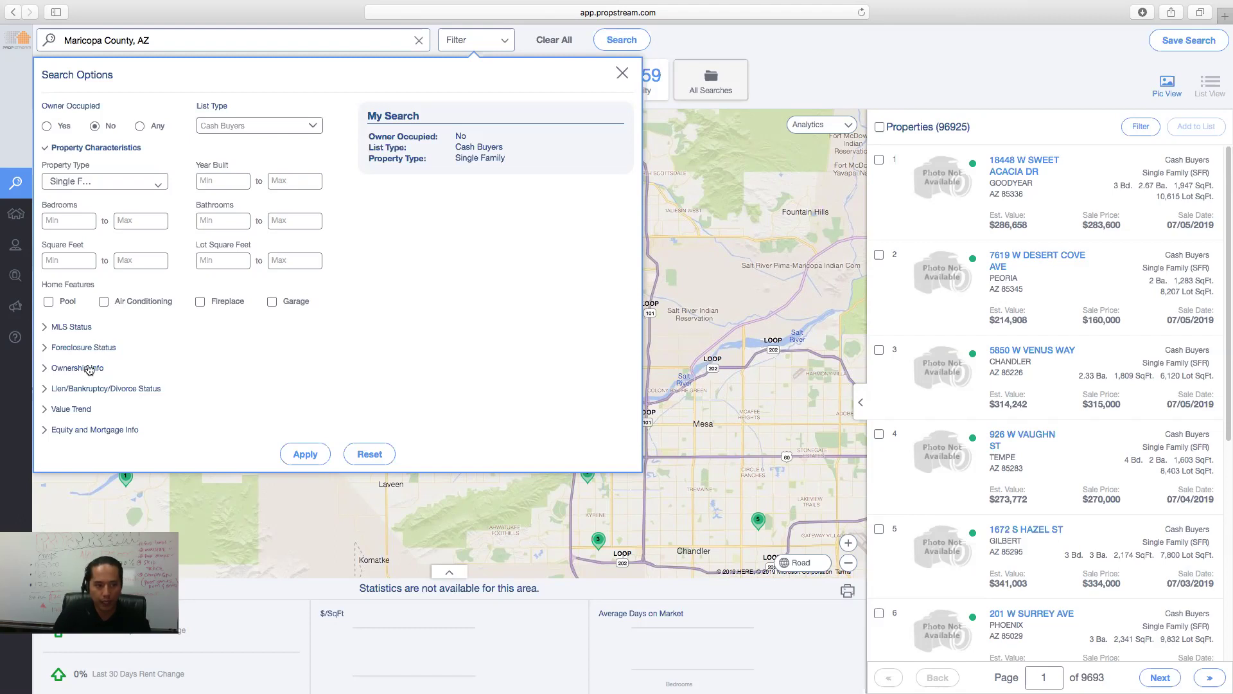
{"action": "left_click", "coordinate": [86, 367]}
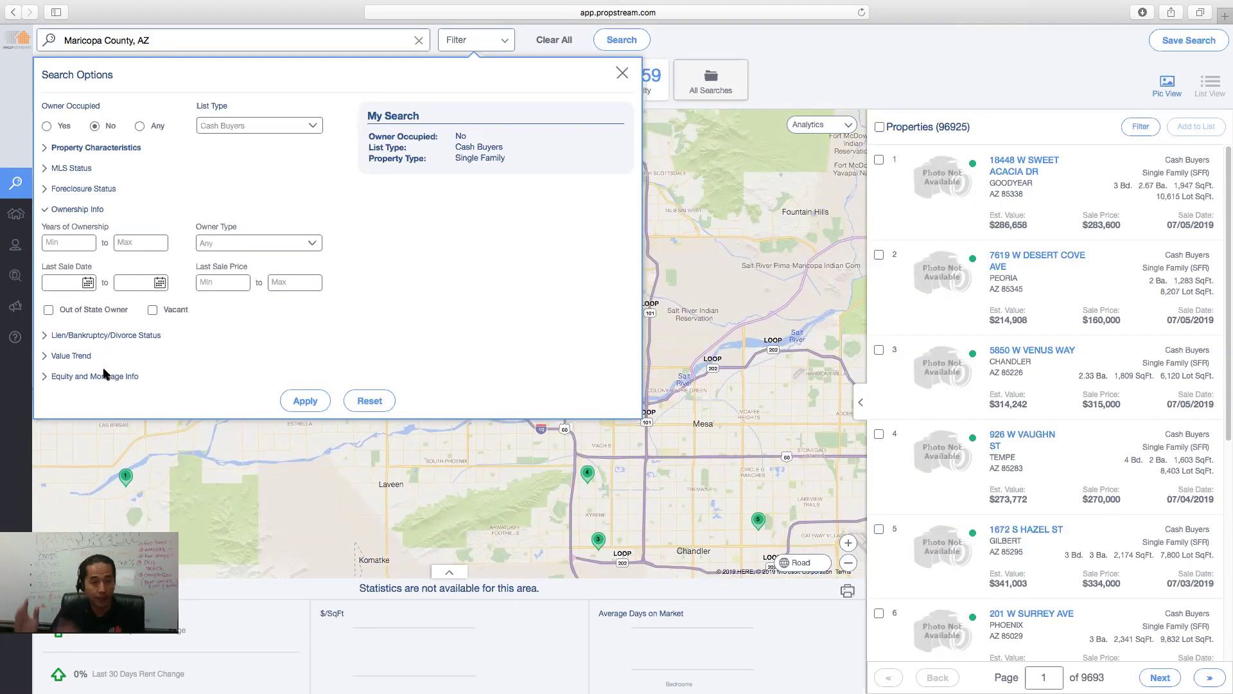
- Set the Last Sale Date range from 08/01/18 to 12/31/18
{"action": "left_click", "coordinate": [88, 283]}
{"action": "left_click", "coordinate": [57, 310]}
{"action": "left_click", "coordinate": [56, 310]}
{"action": "left_click", "coordinate": [56, 309]}
{"action": "left_click", "coordinate": [57, 309]}
{"action": "left_click", "coordinate": [56, 310]}
{"action": "left_click", "coordinate": [57, 310]}
{"action": "left_click", "coordinate": [56, 310]}
{"action": "left_click", "coordinate": [57, 310]}
{"action": "left_click", "coordinate": [57, 309]}
{"action": "left_click", "coordinate": [57, 309]}
{"action": "left_click", "coordinate": [56, 309]}
{"action": "left_click", "coordinate": [118, 363]}
{"action": "left_click", "coordinate": [160, 282]}
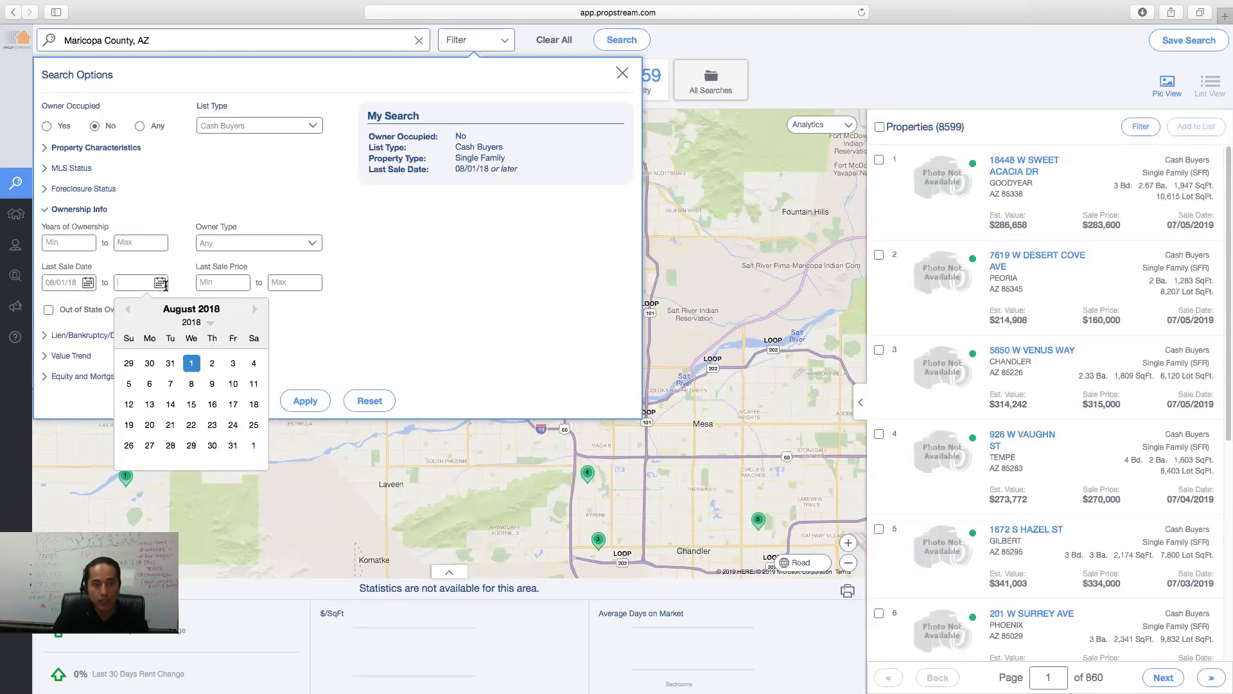
{"action": "left_click", "coordinate": [254, 309]}
{"action": "left_click", "coordinate": [254, 309]}
{"action": "left_click", "coordinate": [254, 308]}
{"action": "left_click", "coordinate": [254, 309]}
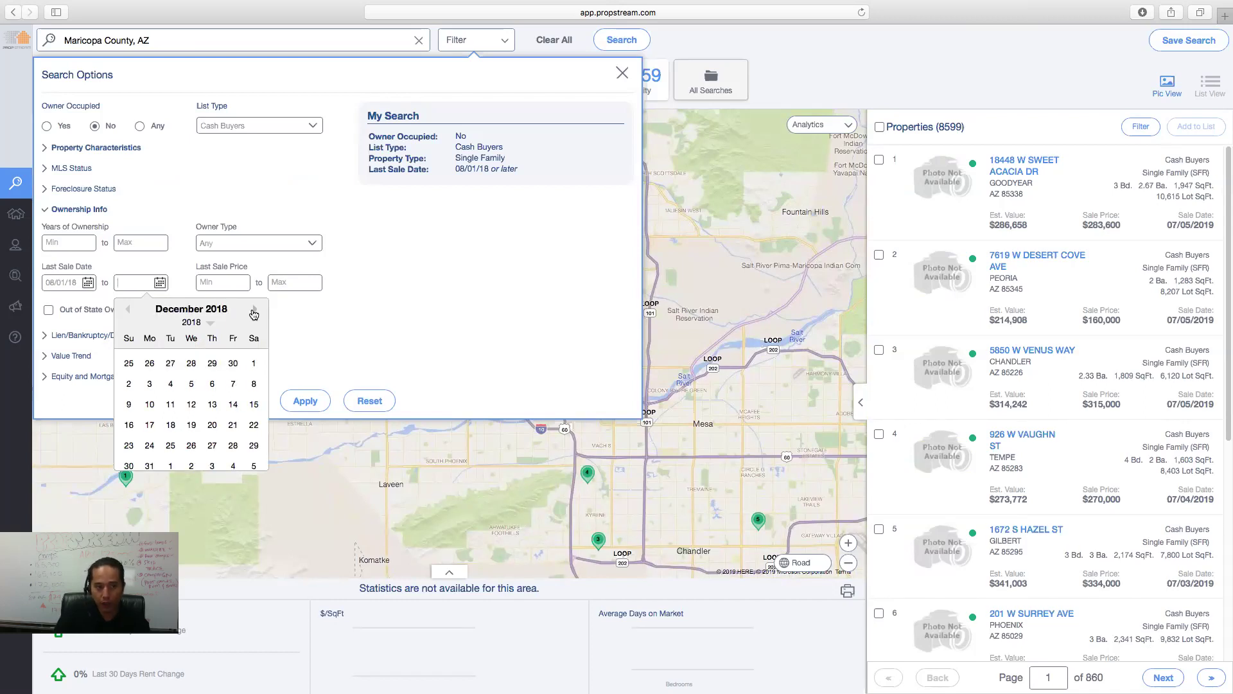
{"action": "left_click", "coordinate": [149, 466]}
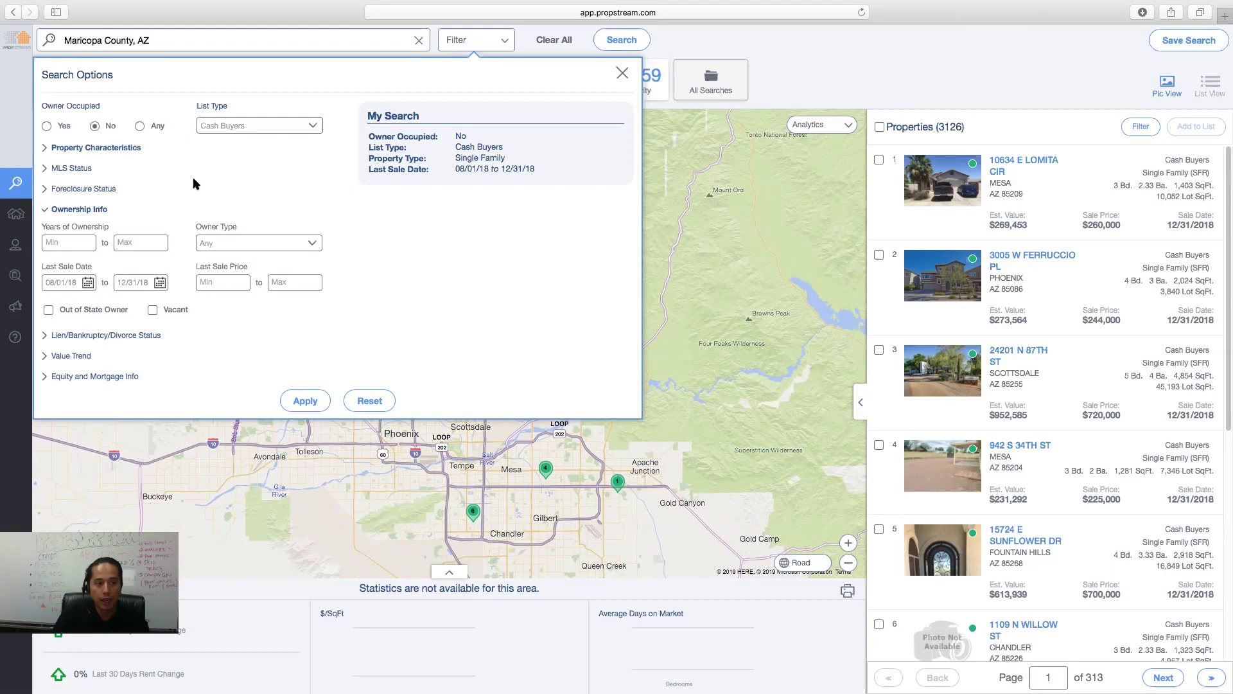
{"action": "left_click", "coordinate": [79, 169]}
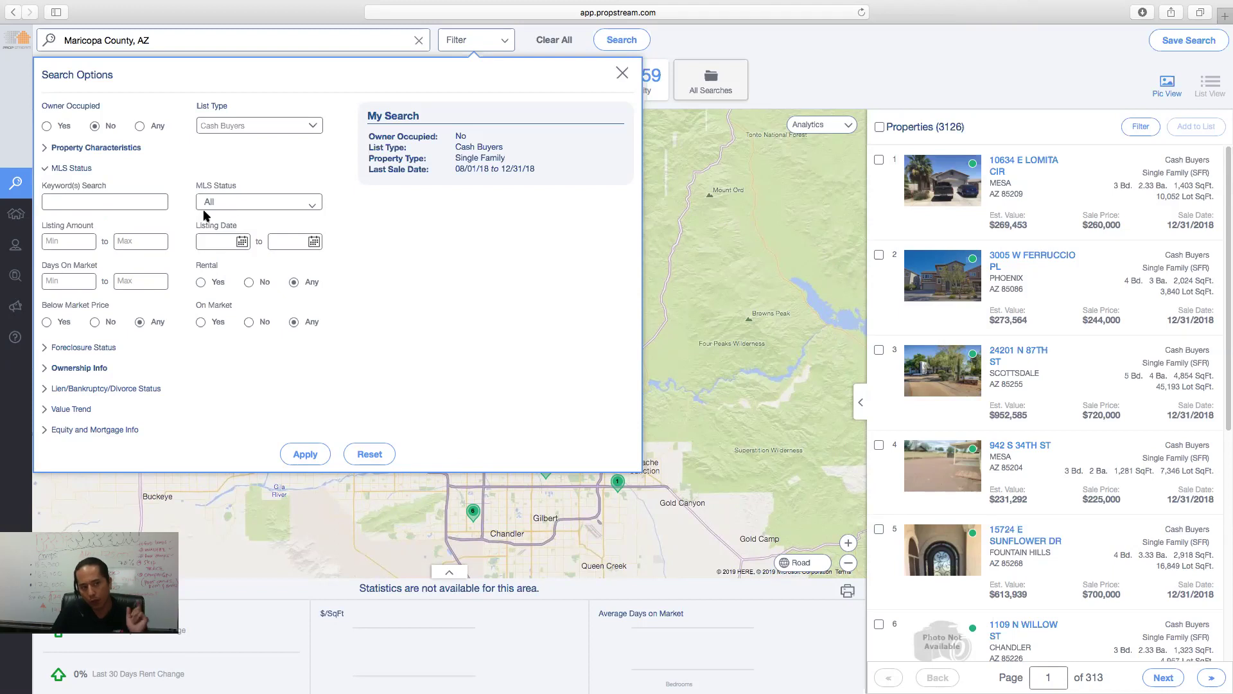
- Set the MLS listing date start to 01/01/19
{"action": "left_click", "coordinate": [243, 242]}
{"action": "left_click", "coordinate": [211, 269]}
{"action": "left_click", "coordinate": [211, 268]}
{"action": "left_click", "coordinate": [211, 268]}
{"action": "left_click", "coordinate": [211, 269]}
{"action": "left_click", "coordinate": [211, 269]}
{"action": "left_click", "coordinate": [211, 268]}
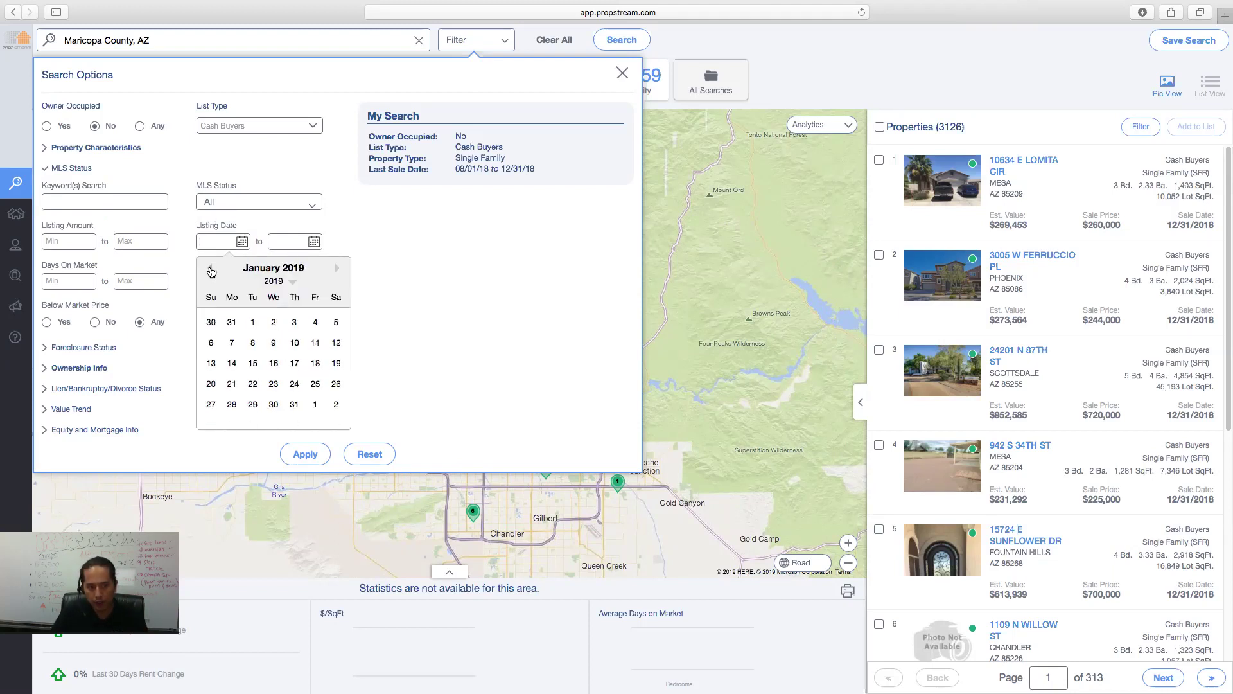
{"action": "left_click", "coordinate": [253, 323]}
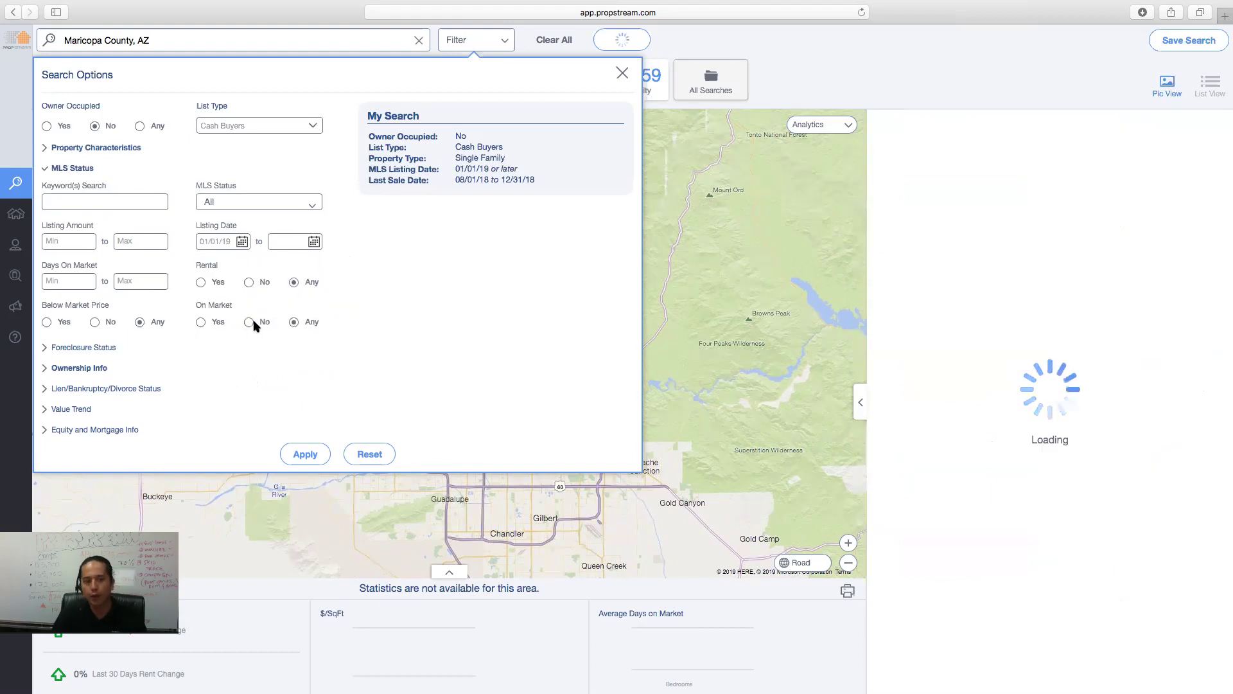
- Tick Active, Pending and Sold MLS statuses and apply the filters
{"action": "left_click", "coordinate": [268, 203]}
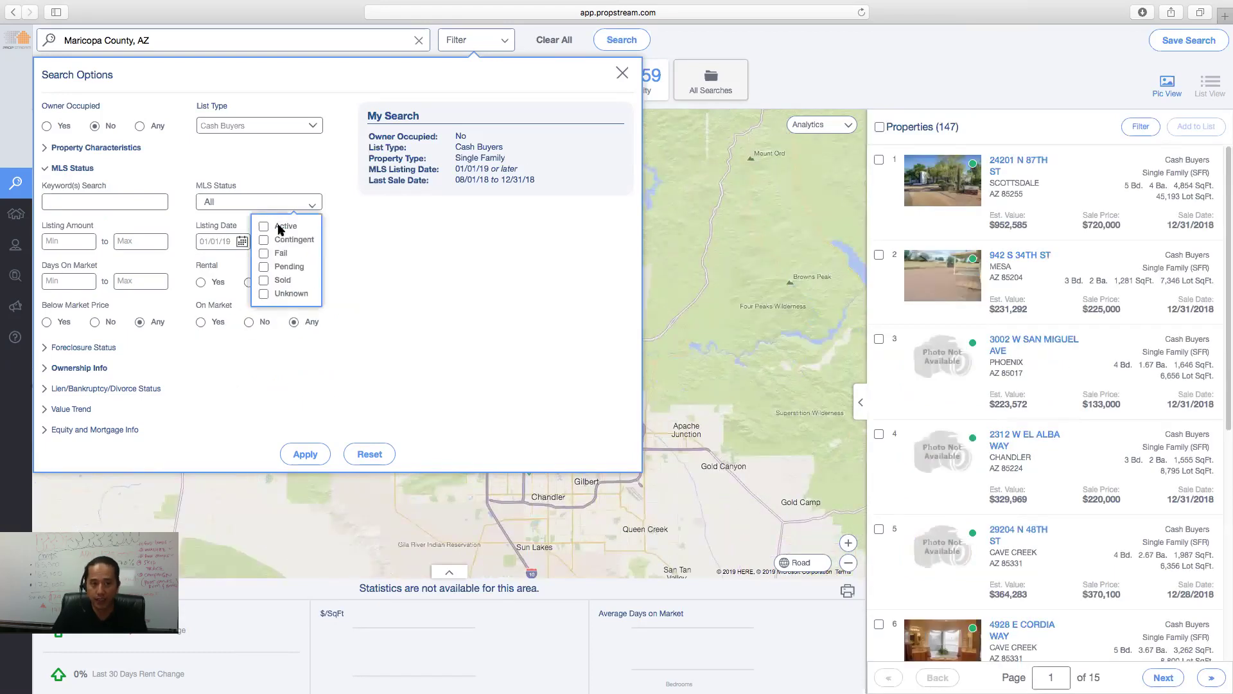
{"action": "left_click", "coordinate": [281, 226]}
{"action": "left_click", "coordinate": [283, 267]}
{"action": "left_click", "coordinate": [283, 280]}
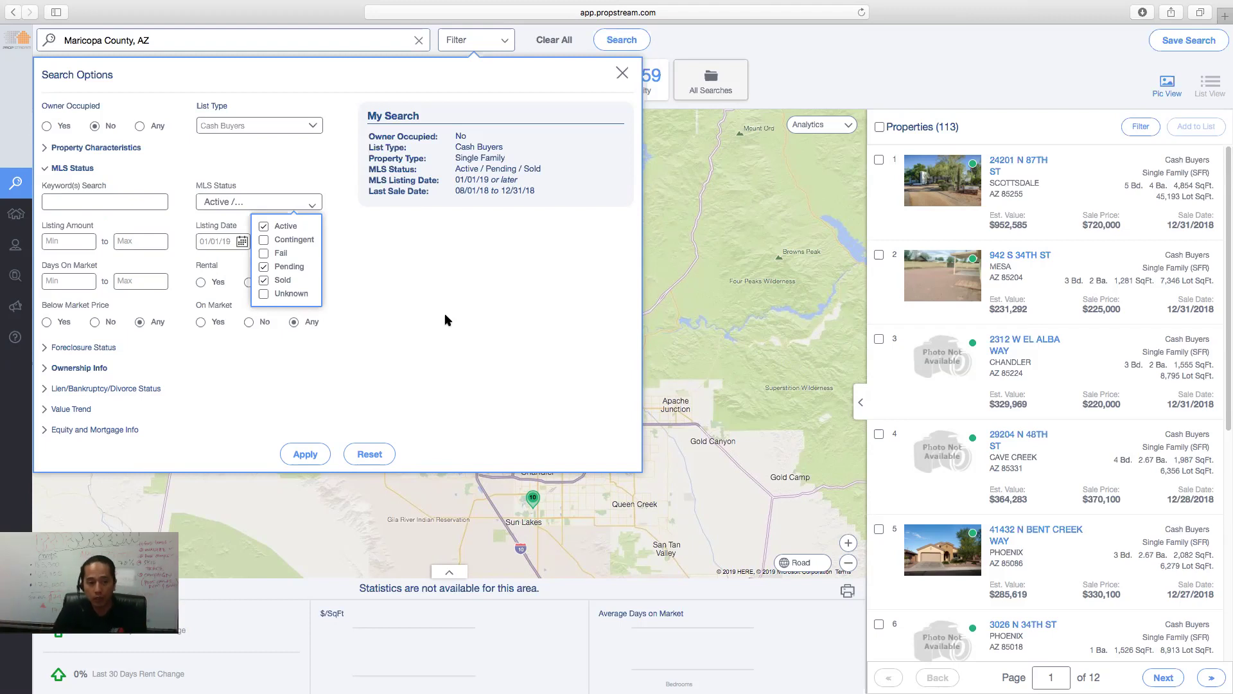
{"action": "left_click", "coordinate": [309, 458]}
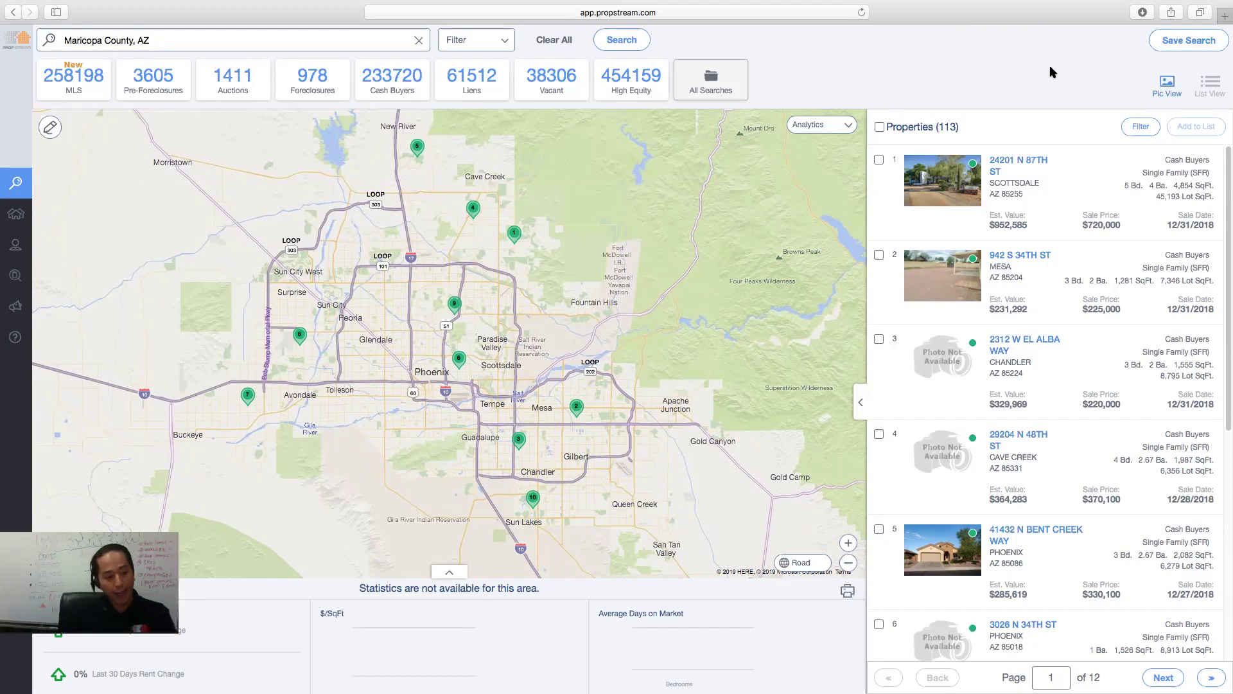
{"action": "left_click", "coordinate": [1028, 162]}
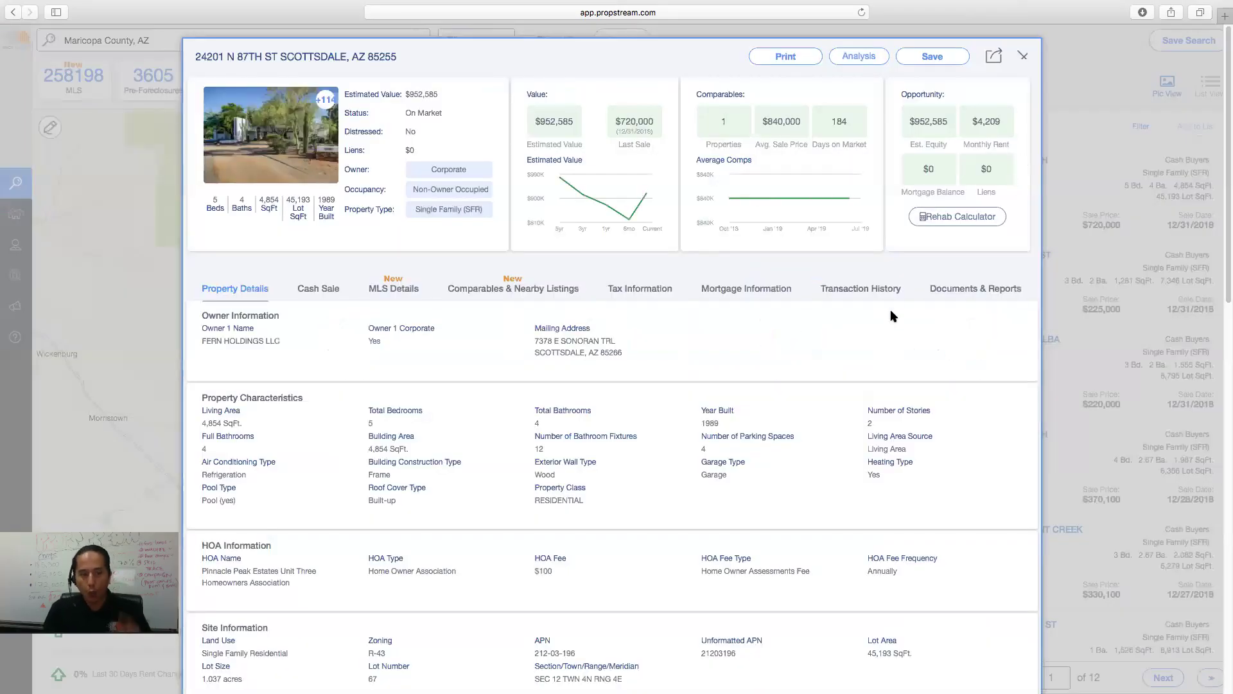
{"action": "left_click", "coordinate": [324, 291]}
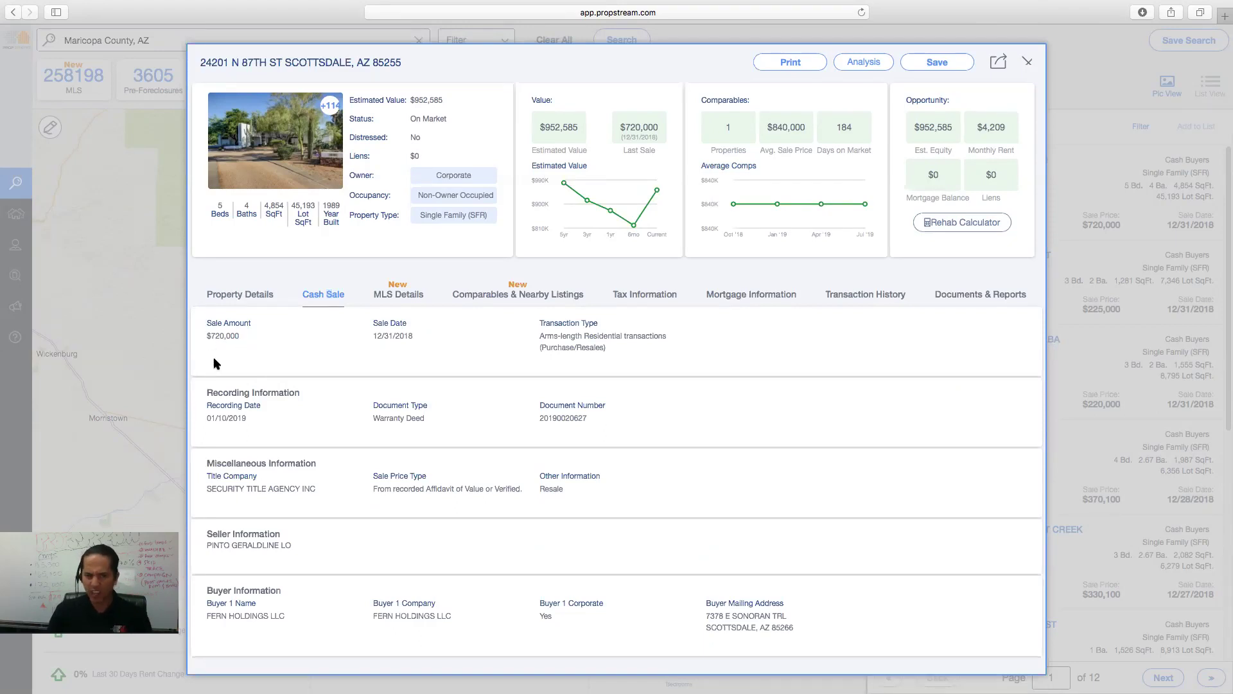
{"action": "triple_click", "coordinate": [419, 332]}
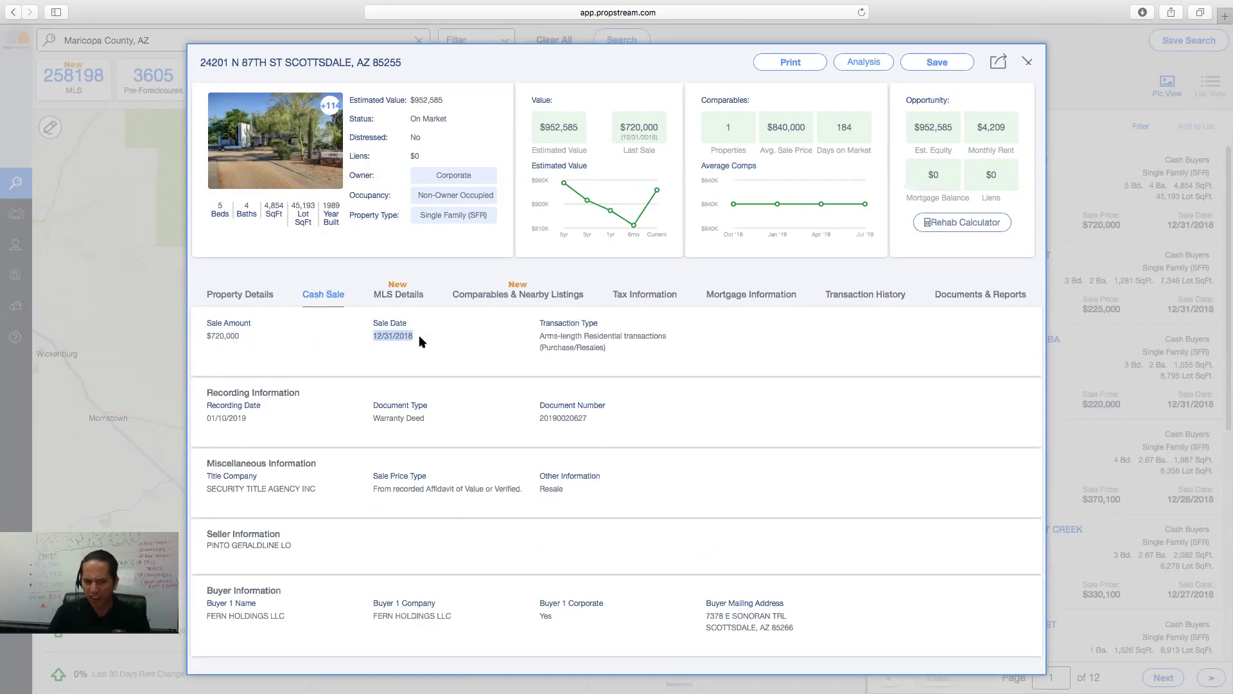
{"action": "left_click", "coordinate": [207, 619]}
{"action": "left_click_drag", "start_coordinate": [284, 617], "coordinate": [241, 618]}
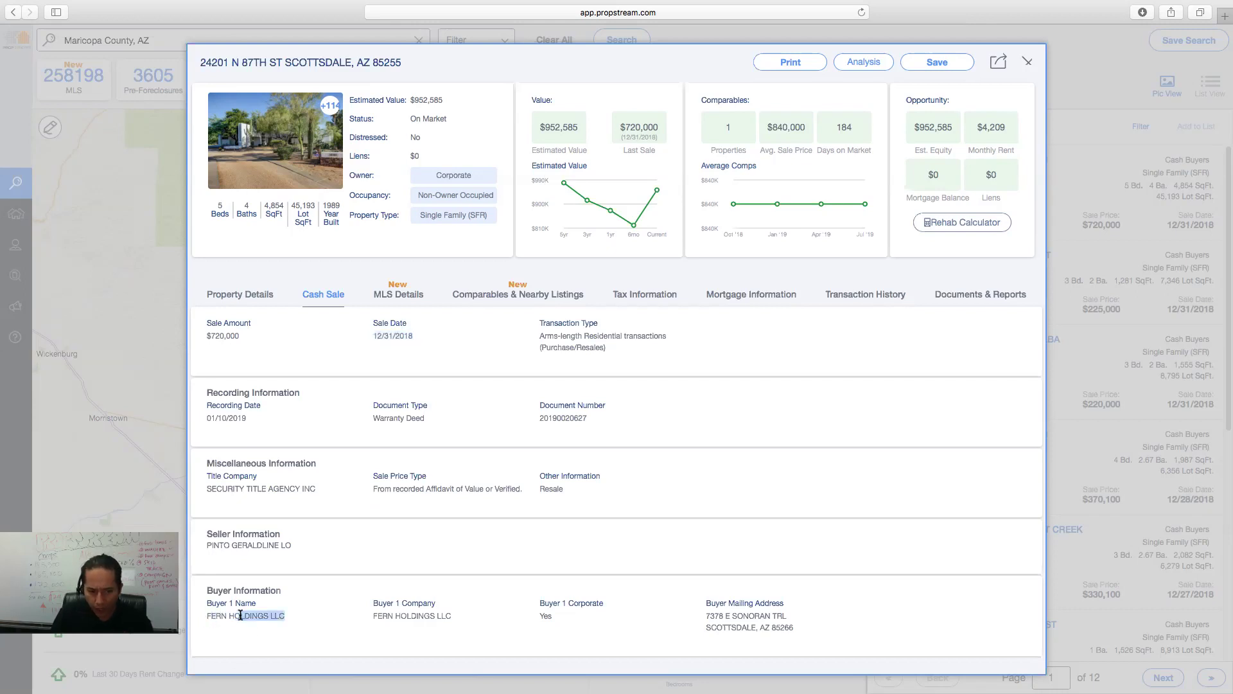
{"action": "left_click_drag", "start_coordinate": [799, 622], "coordinate": [706, 627]}
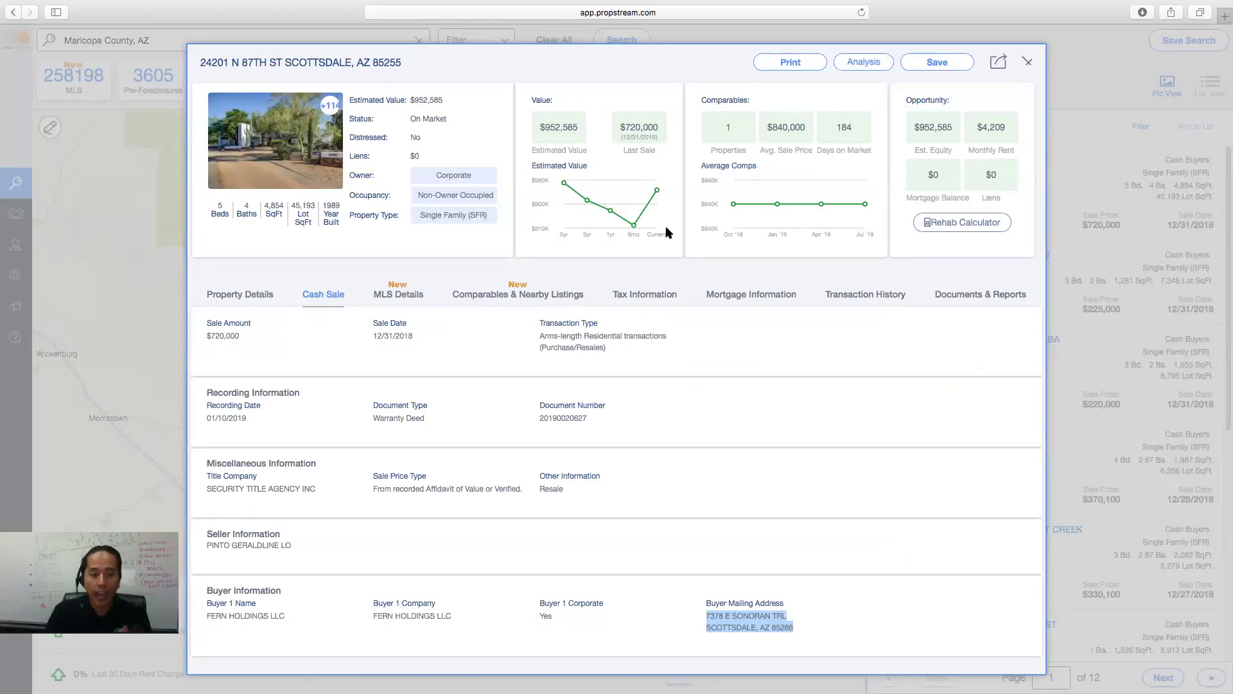
{"action": "left_click", "coordinate": [415, 302]}
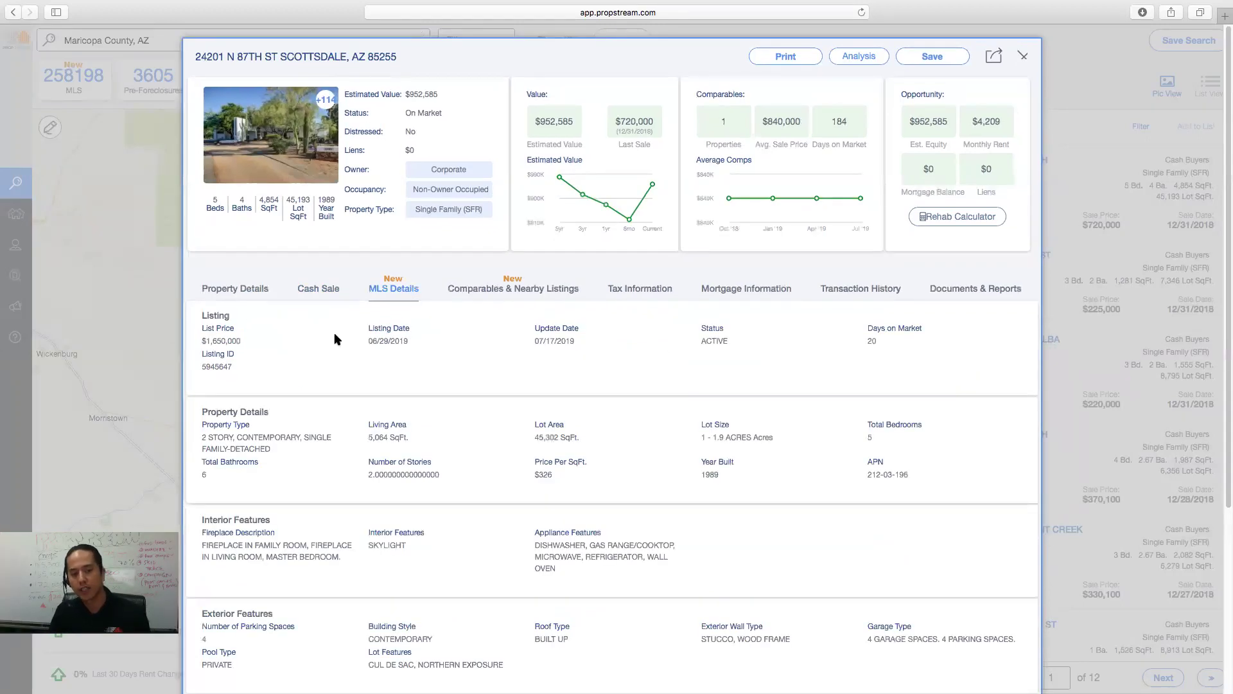
- Note the $1,650,000 list price and open the property's photo gallery
{"action": "left_click_drag", "start_coordinate": [240, 342], "coordinate": [201, 345]}
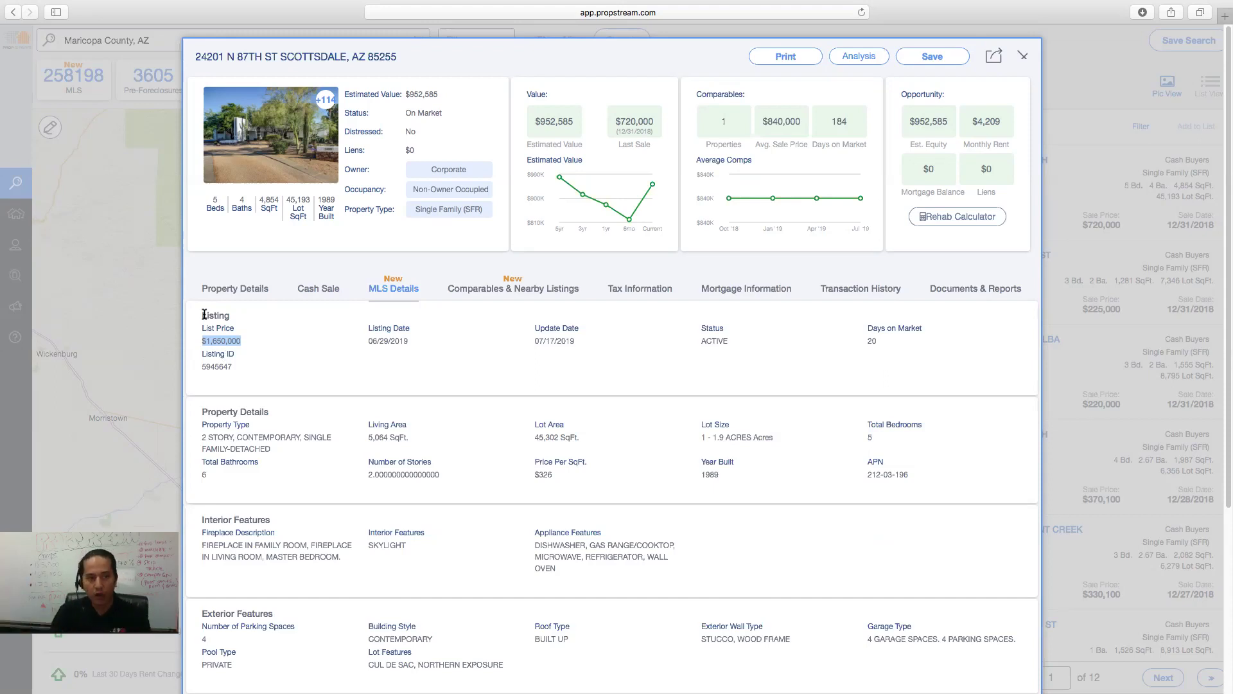
{"action": "left_click", "coordinate": [289, 152]}
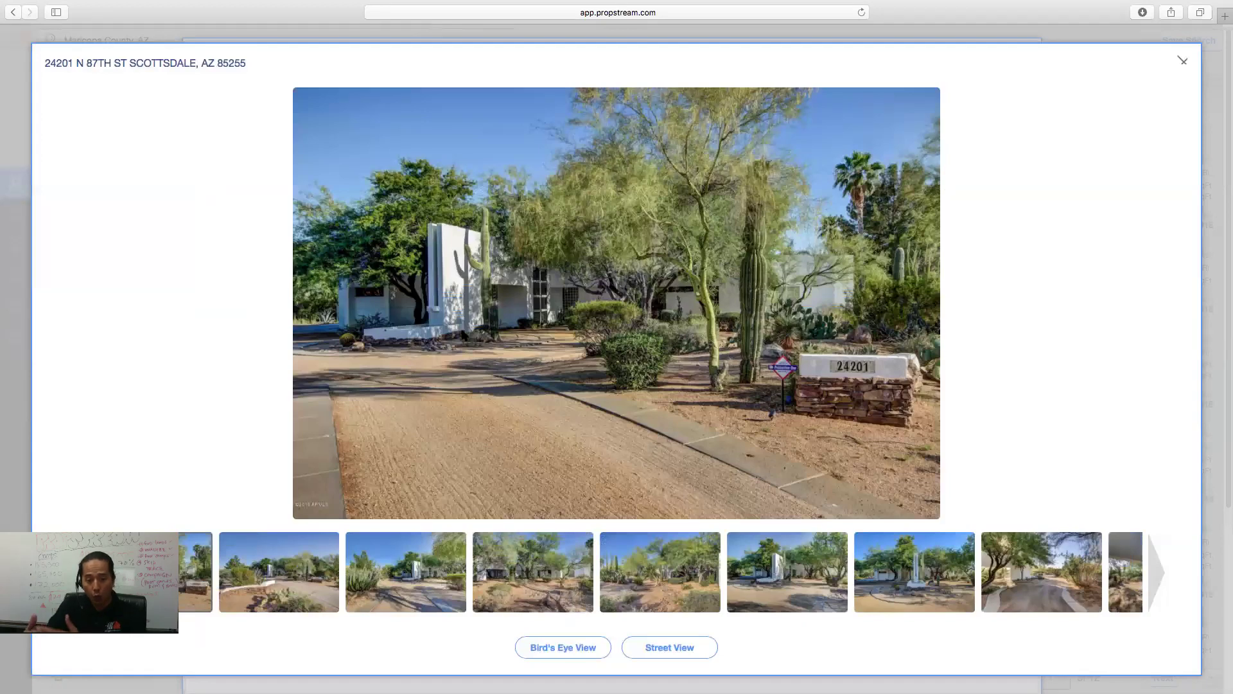
- View the exterior and living-room photos, close the gallery, and note beds, baths, size and year built
{"action": "left_click", "coordinate": [246, 562]}
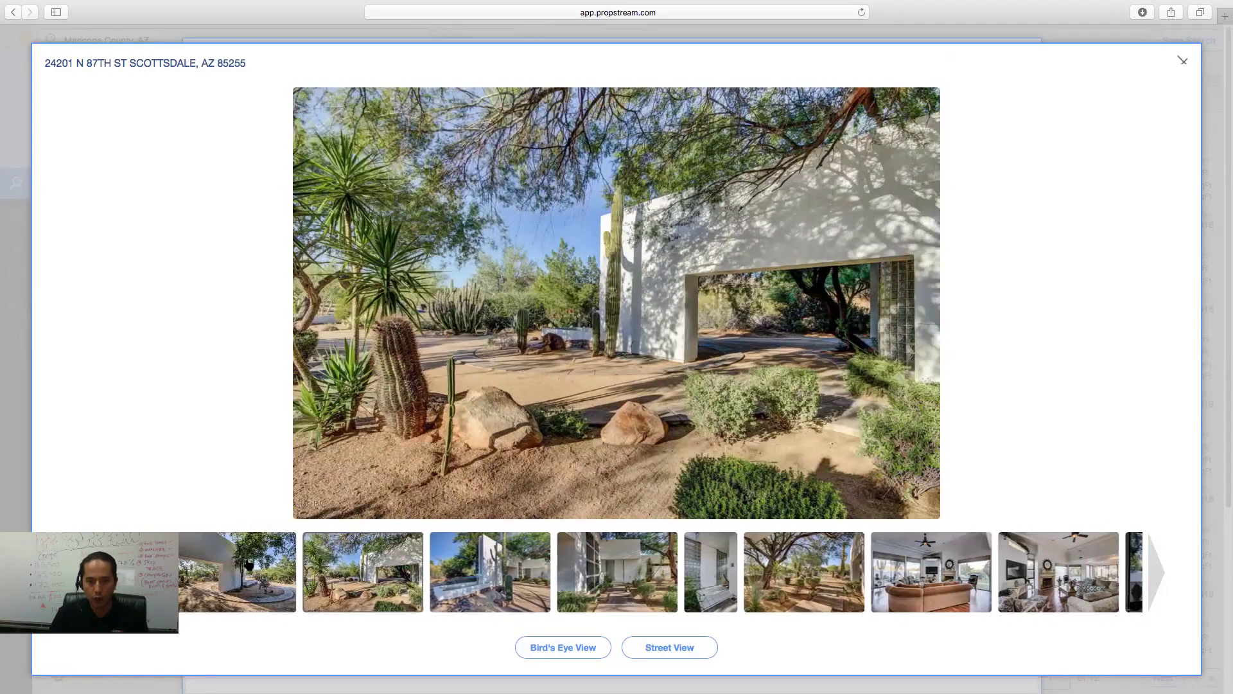
{"action": "left_click", "coordinate": [962, 564]}
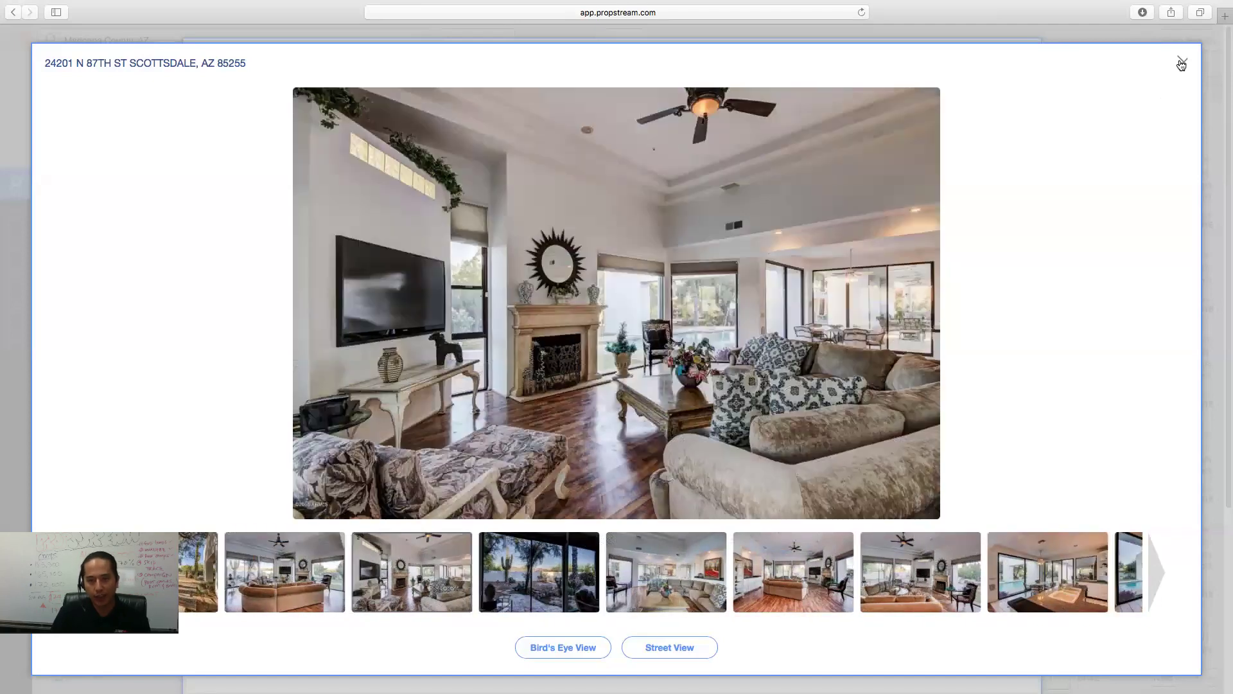
{"action": "left_click", "coordinate": [1182, 61]}
{"action": "left_click_drag", "start_coordinate": [210, 199], "coordinate": [340, 242]}
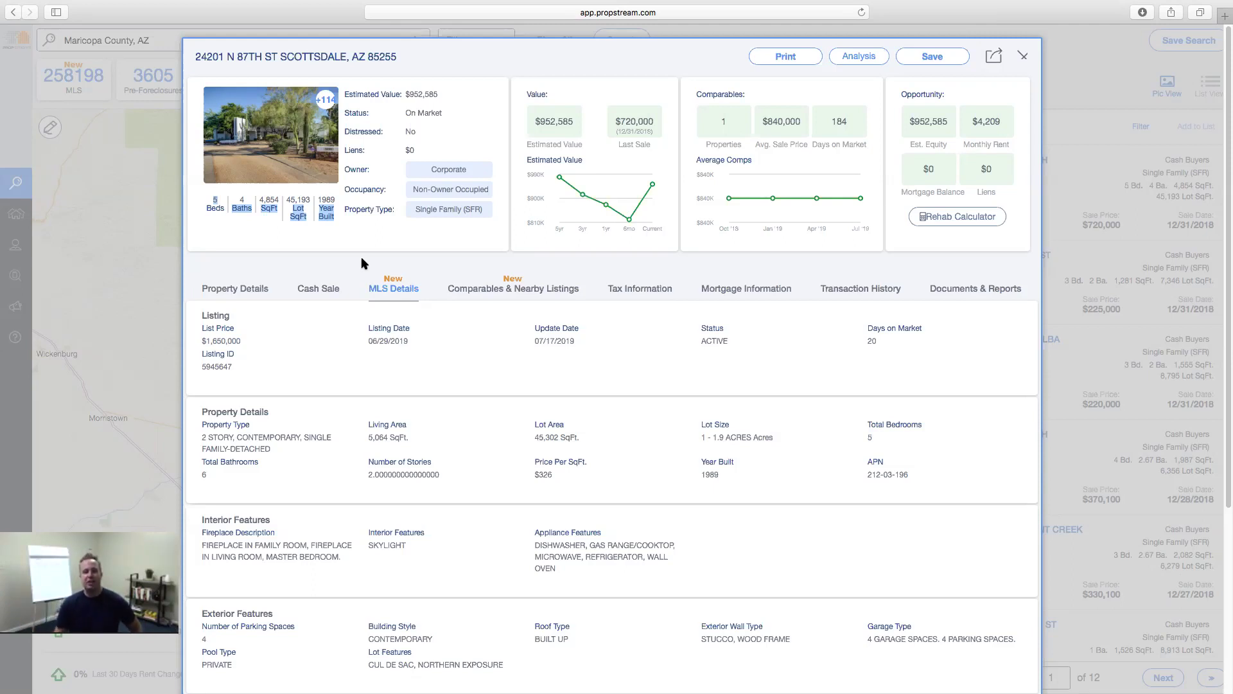
{"action": "left_click", "coordinate": [321, 291]}
{"action": "left_click", "coordinate": [398, 290]}
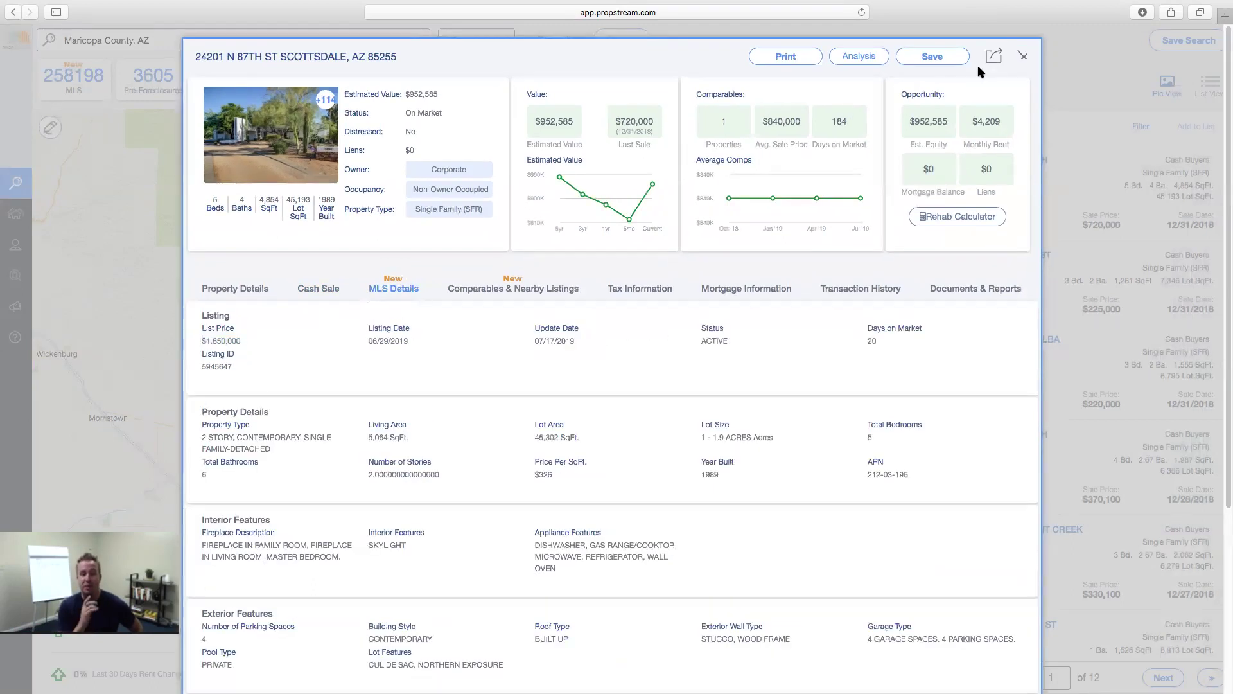
{"action": "left_click", "coordinate": [1024, 60]}
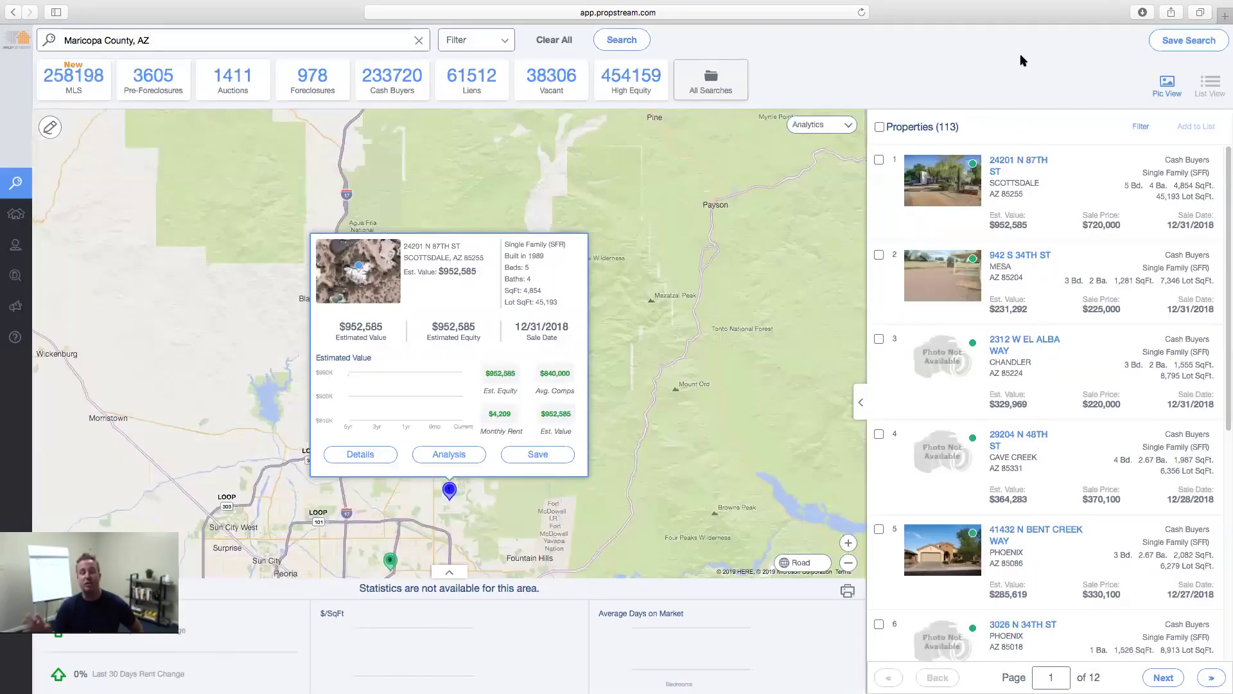
{"action": "left_click", "coordinate": [1026, 258]}
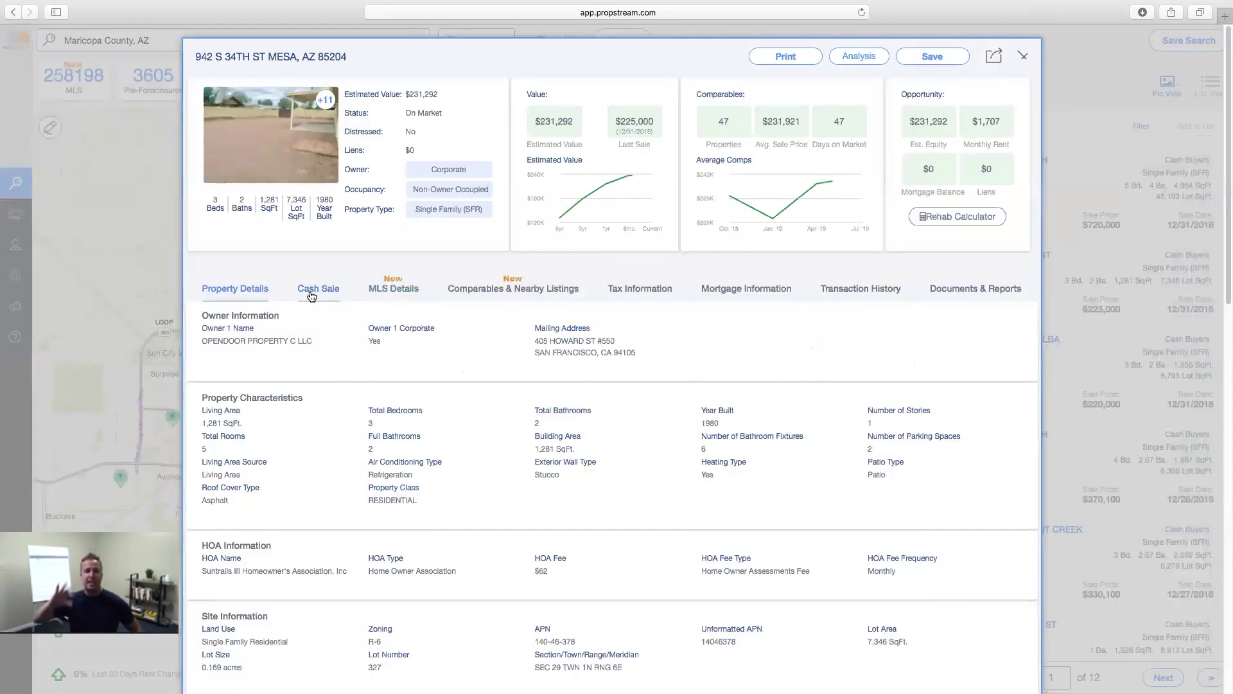
{"action": "left_click", "coordinate": [324, 294]}
{"action": "mouse_move", "coordinate": [200, 336]}
{"action": "left_mouse_down"}
{"action": "mouse_move", "coordinate": [238, 336]}
{"action": "mouse_move", "coordinate": [192, 340]}
{"action": "left_mouse_up"}
{"action": "left_click", "coordinate": [378, 296]}
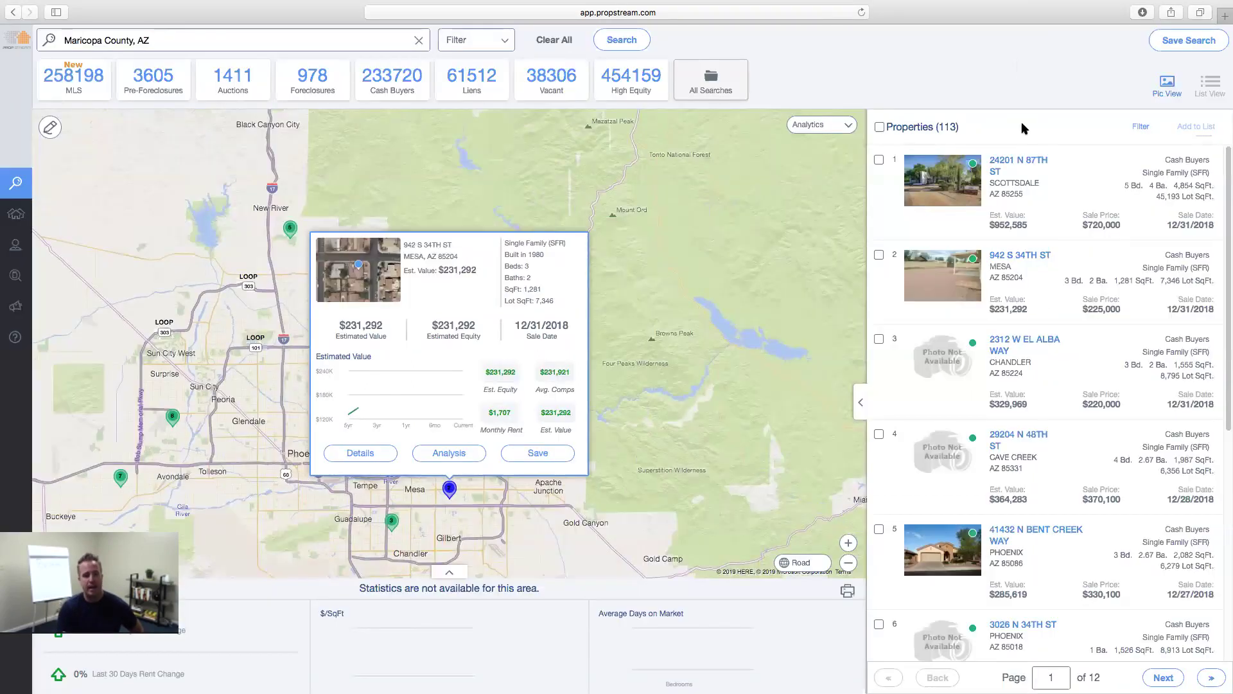
{"action": "left_click", "coordinate": [1021, 58]}
{"action": "left_click", "coordinate": [1020, 530]}
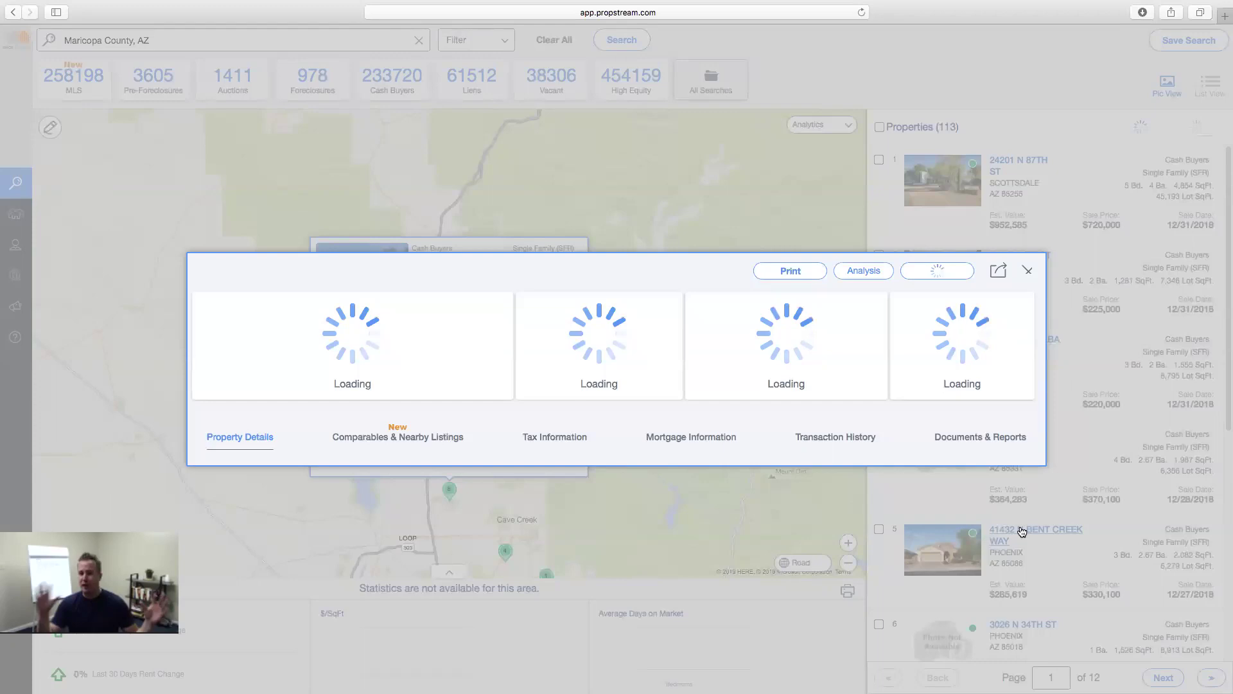
{"action": "left_click", "coordinate": [313, 296]}
{"action": "left_click_drag", "start_coordinate": [249, 328], "coordinate": [216, 328]}
{"action": "left_click", "coordinate": [395, 289]}
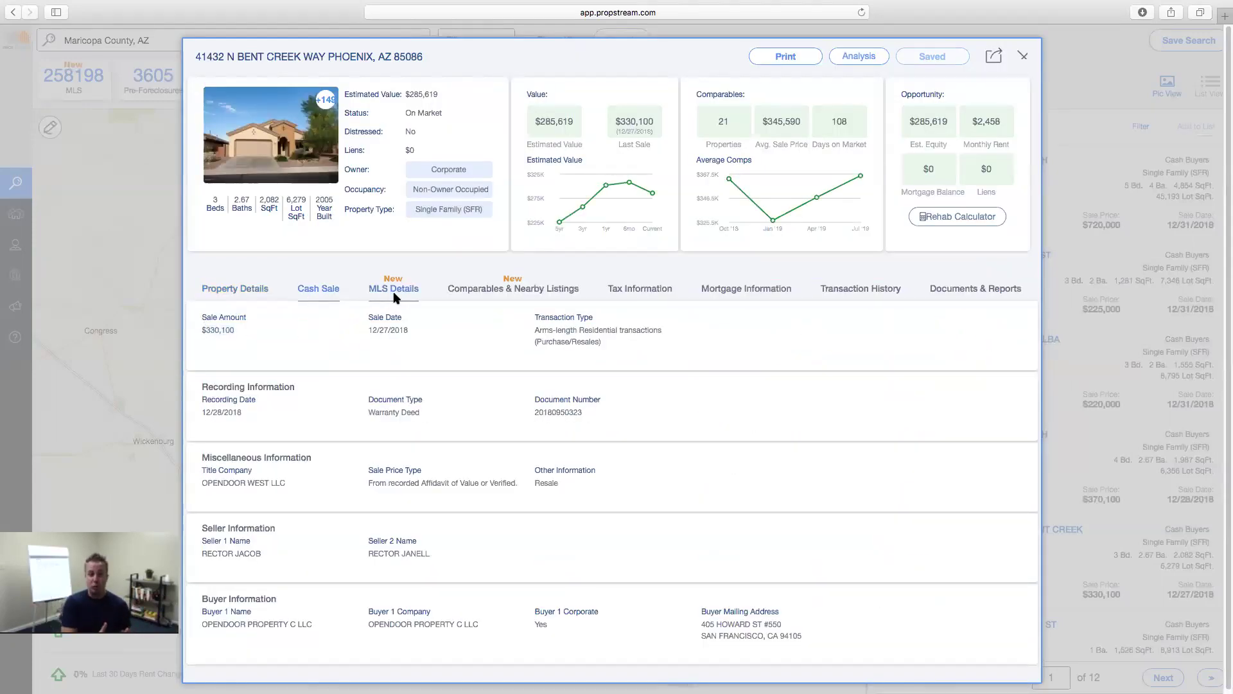
{"action": "left_click", "coordinate": [1023, 56]}
{"action": "scroll", "coordinate": [1017, 507], "scroll_direction": "up", "scroll_amount": 3}
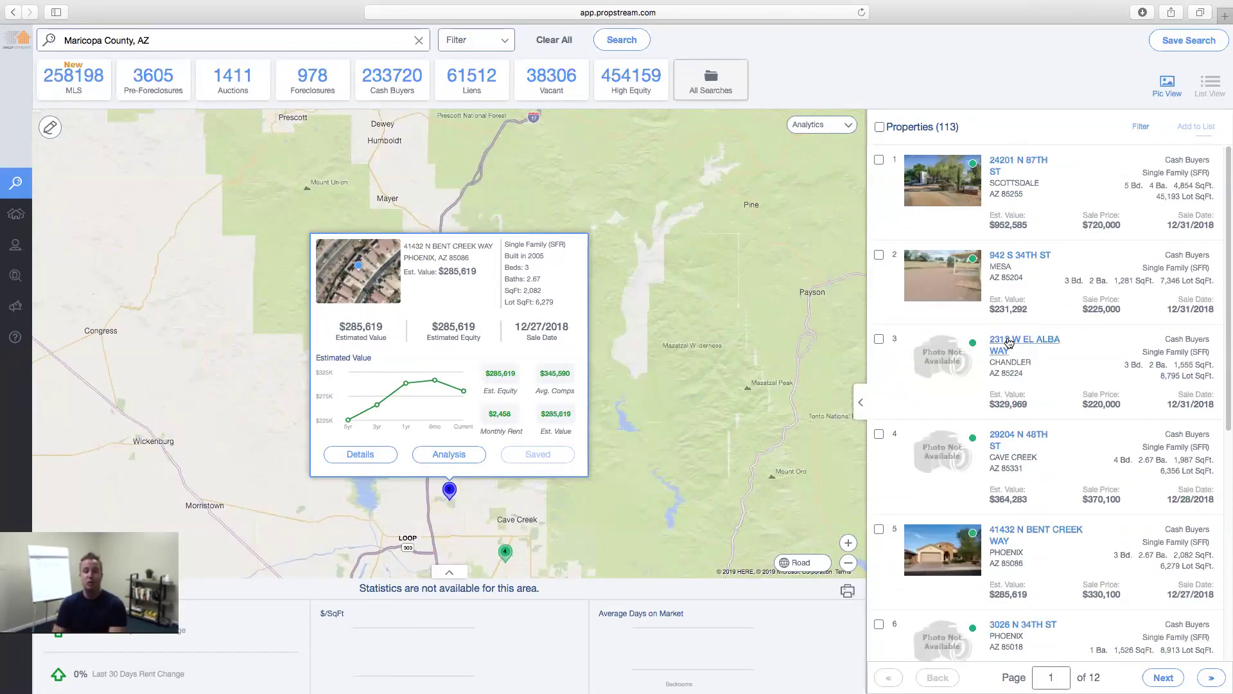
{"action": "left_click", "coordinate": [1009, 340]}
{"action": "left_click", "coordinate": [316, 289]}
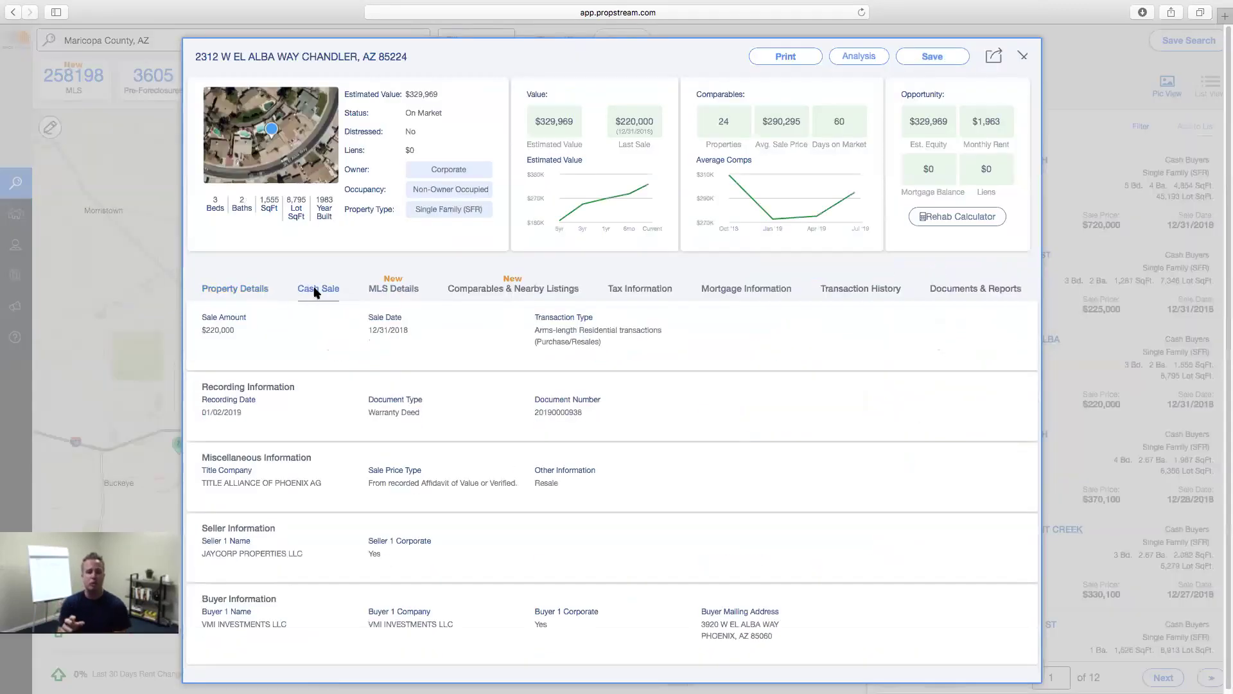
{"action": "left_click", "coordinate": [393, 291]}
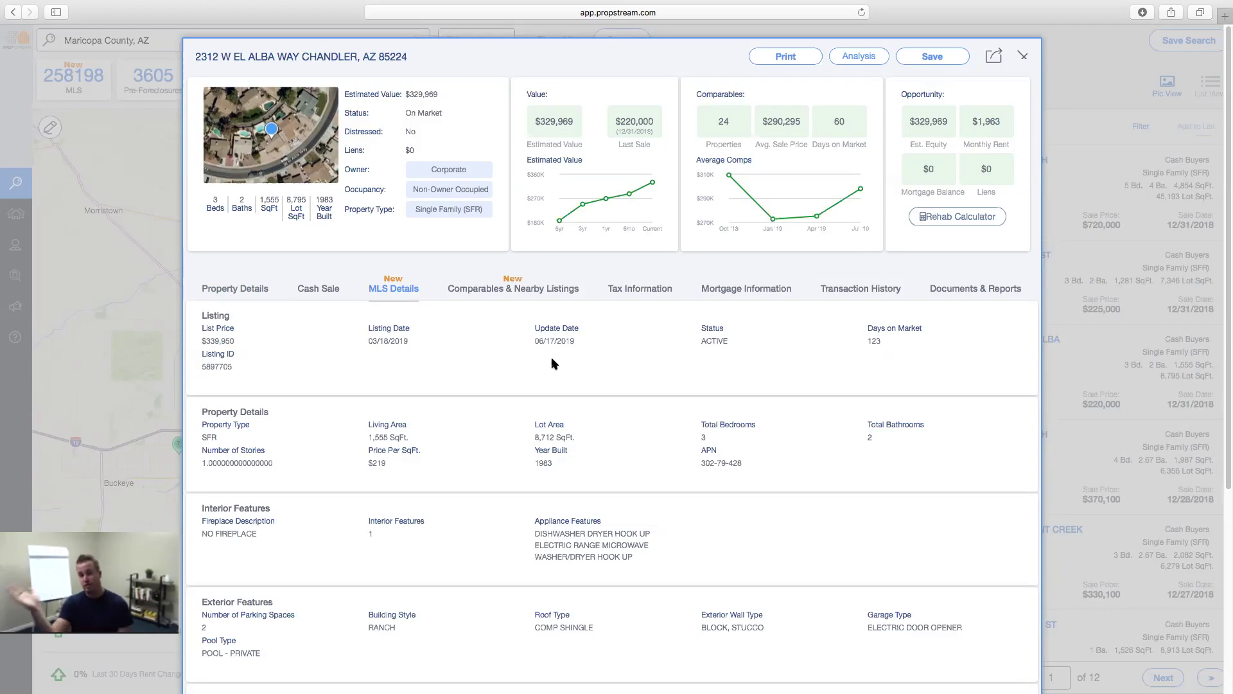
{"action": "left_click", "coordinate": [1024, 57]}
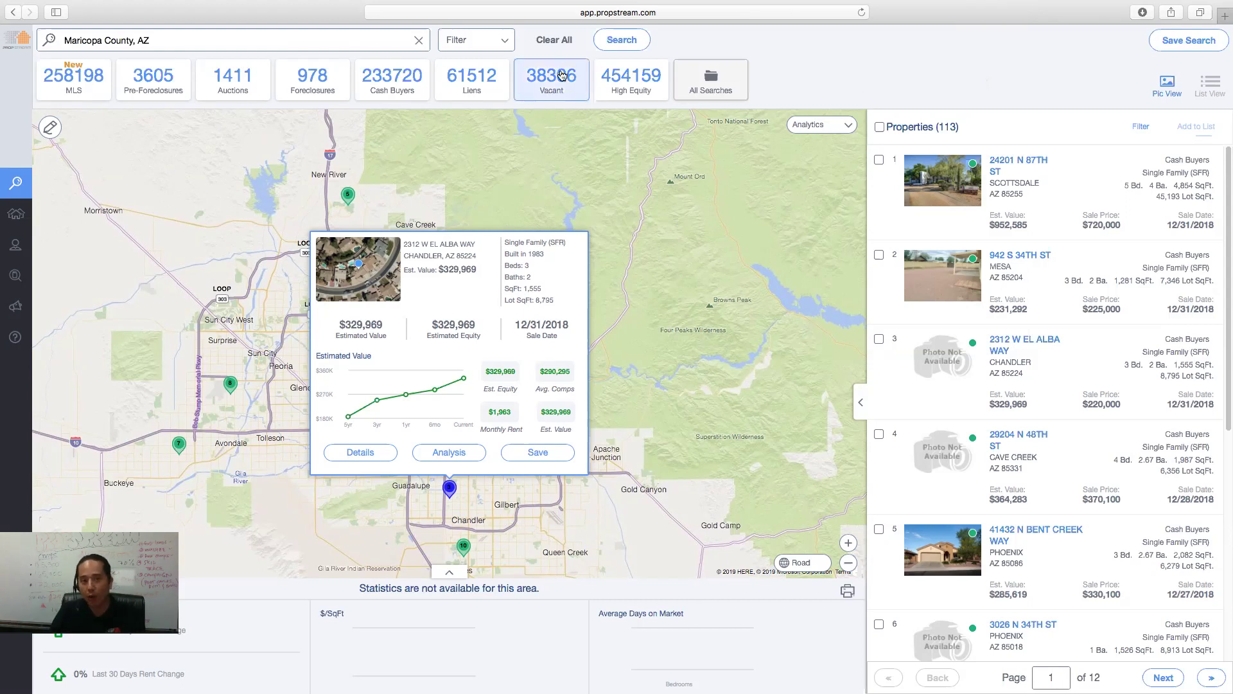
- Rerun the recent Miami, FL search and select all 10 result properties
{"action": "left_click", "coordinate": [345, 40]}
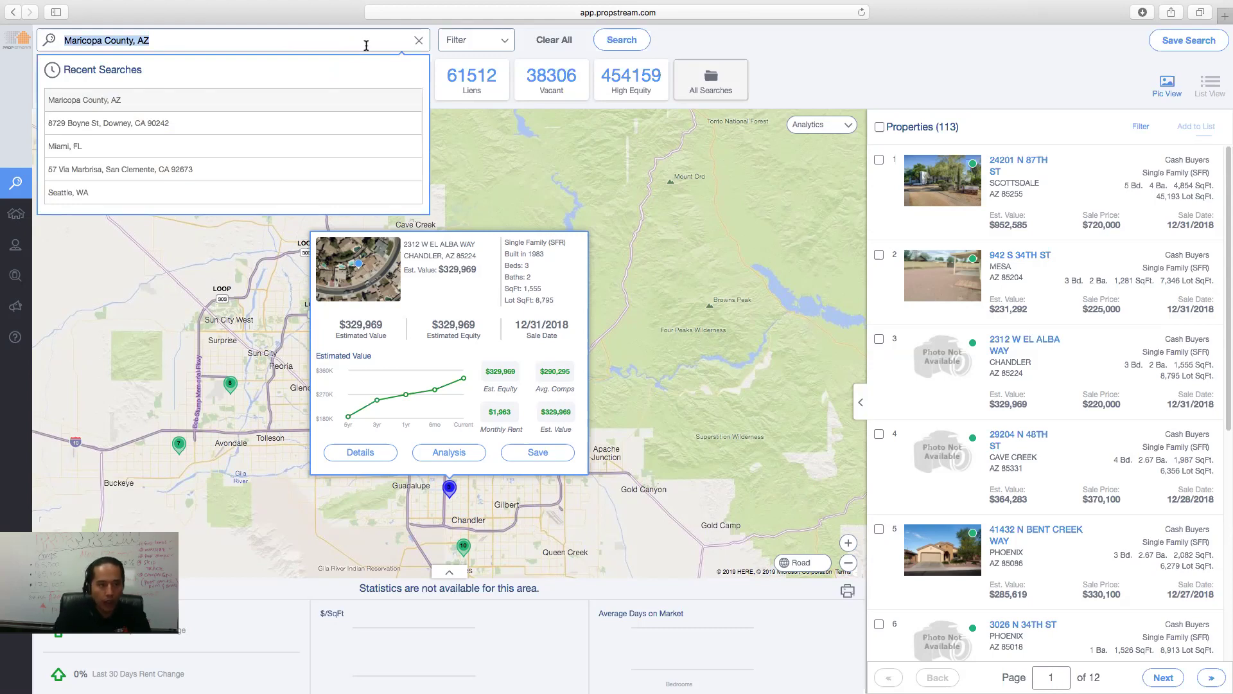
{"action": "left_click", "coordinate": [296, 143]}
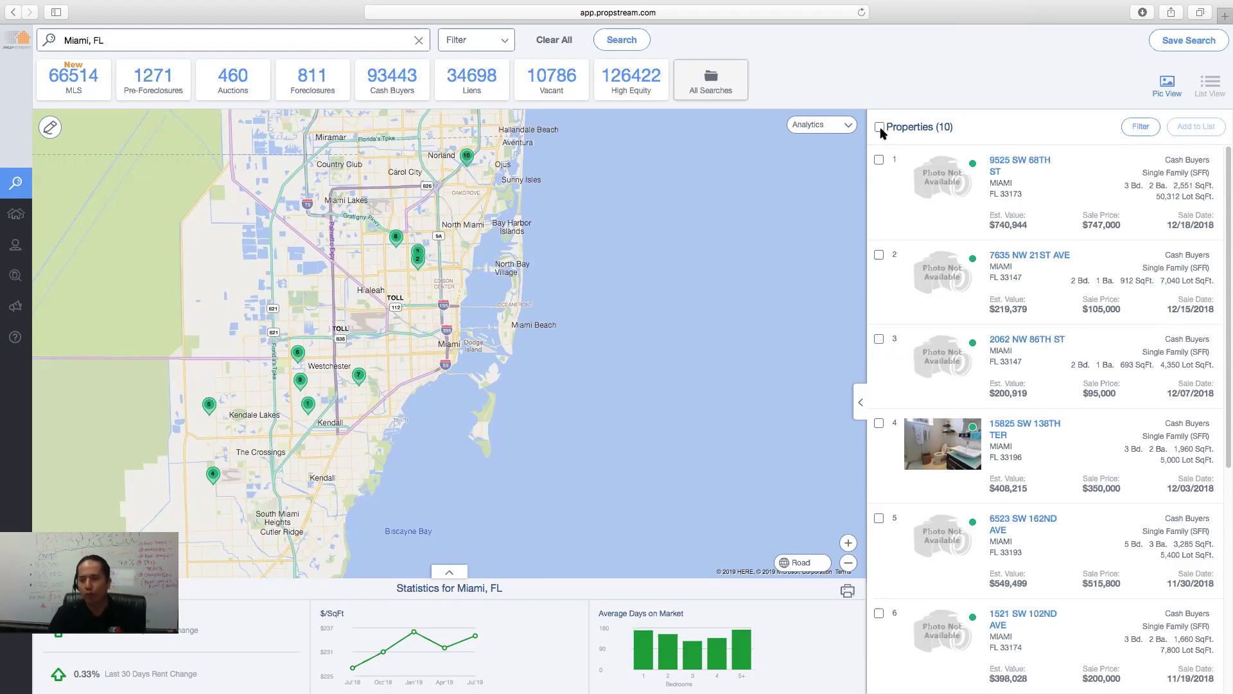
{"action": "left_click", "coordinate": [879, 127]}
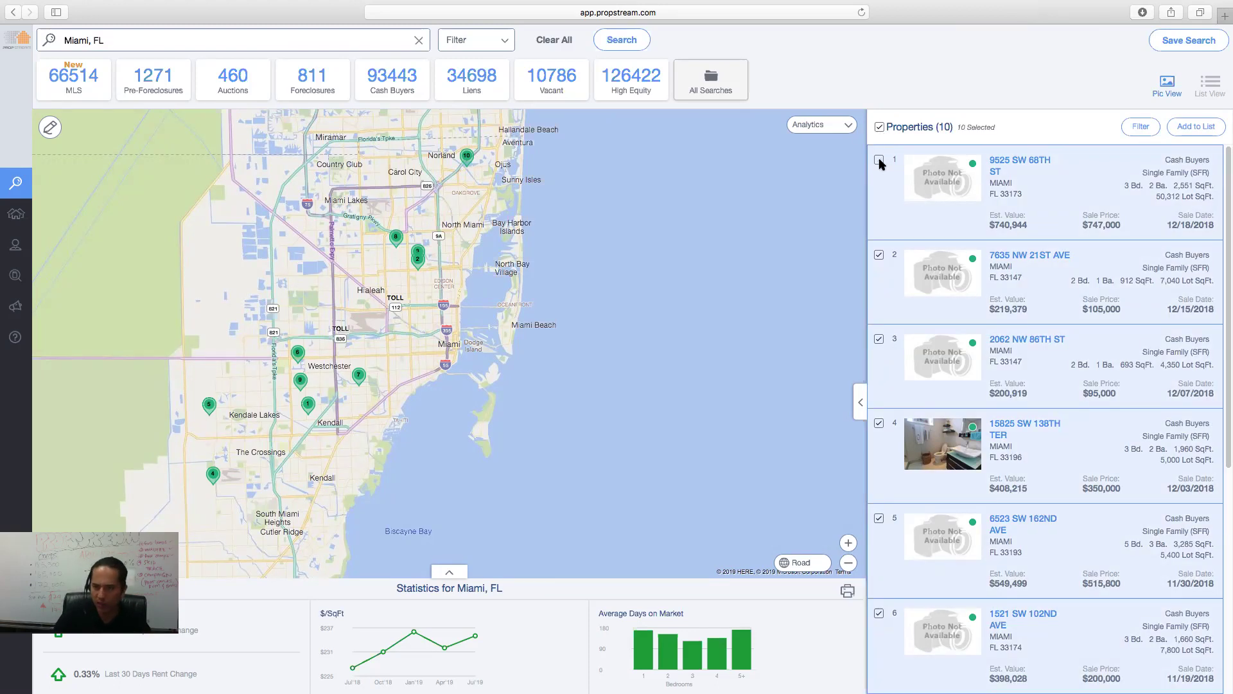
- Abandon adding them to a new marketing list and go to the saved Properties page
{"action": "left_click", "coordinate": [1201, 127]}
{"action": "left_click", "coordinate": [674, 360]}
{"action": "left_click", "coordinate": [569, 409]}
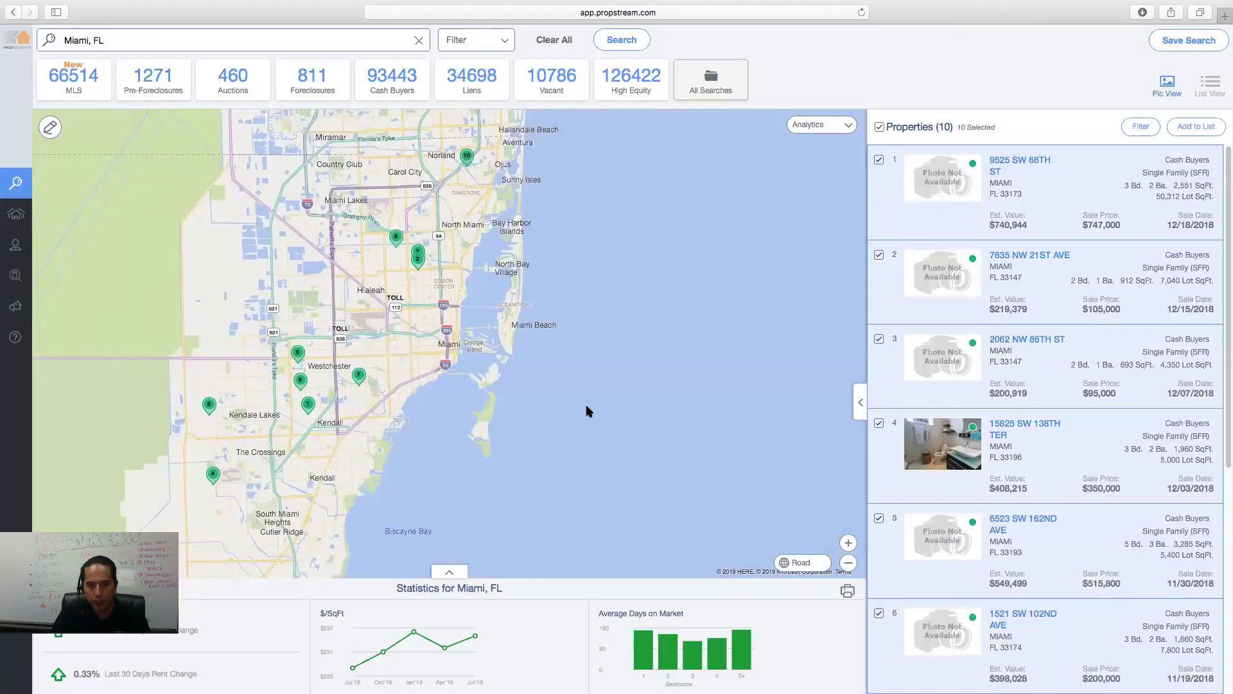
{"action": "left_click", "coordinate": [19, 221]}
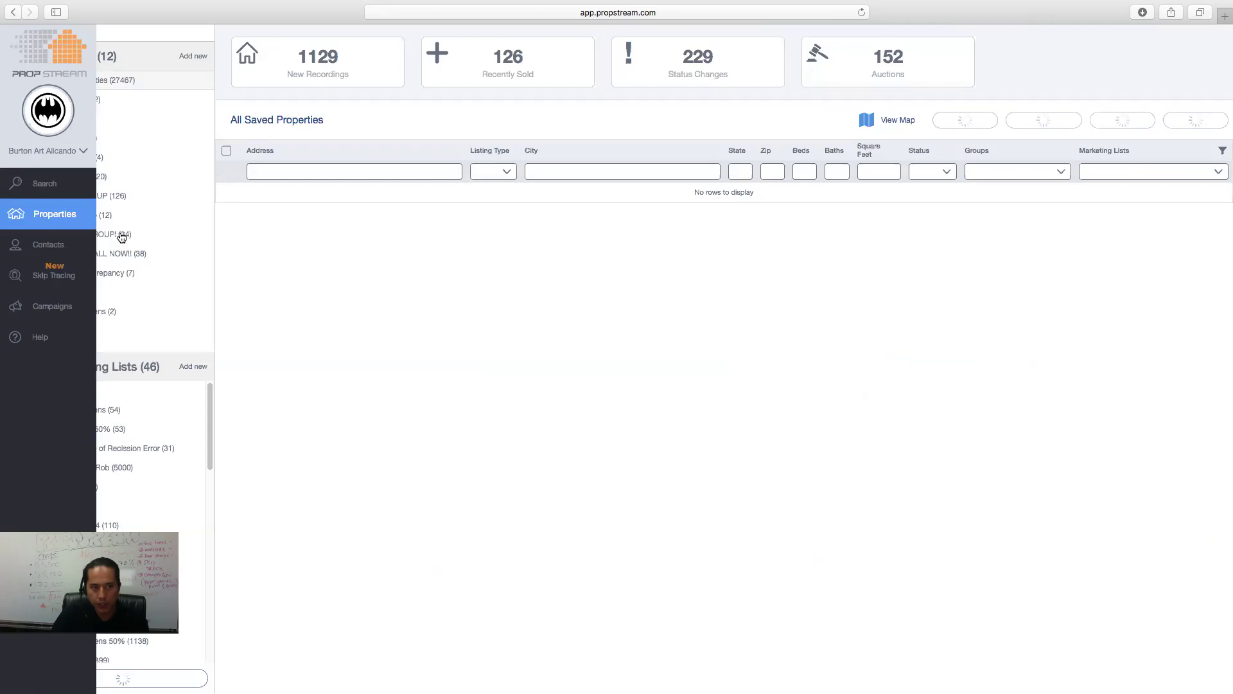
- Open the 34-property FOCUS NOW GROUP! group and start the Skip Tracing wizard
{"action": "left_click", "coordinate": [121, 237]}
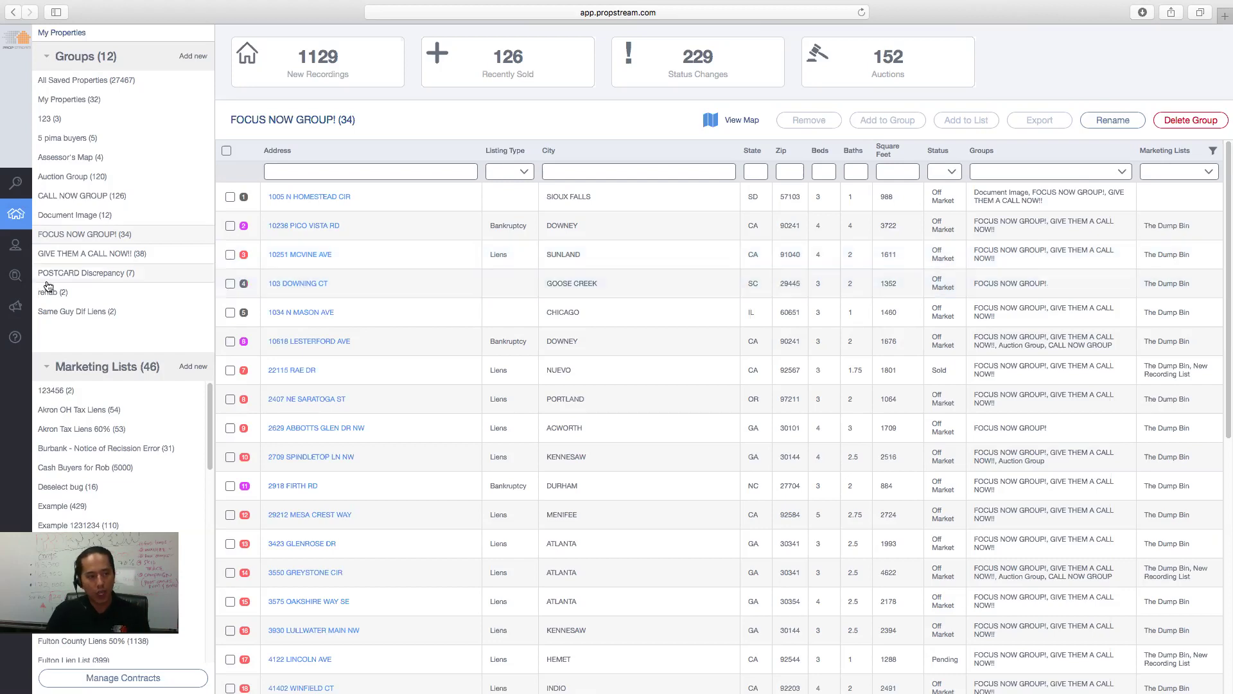
{"action": "mouse_move", "coordinate": [21, 278]}
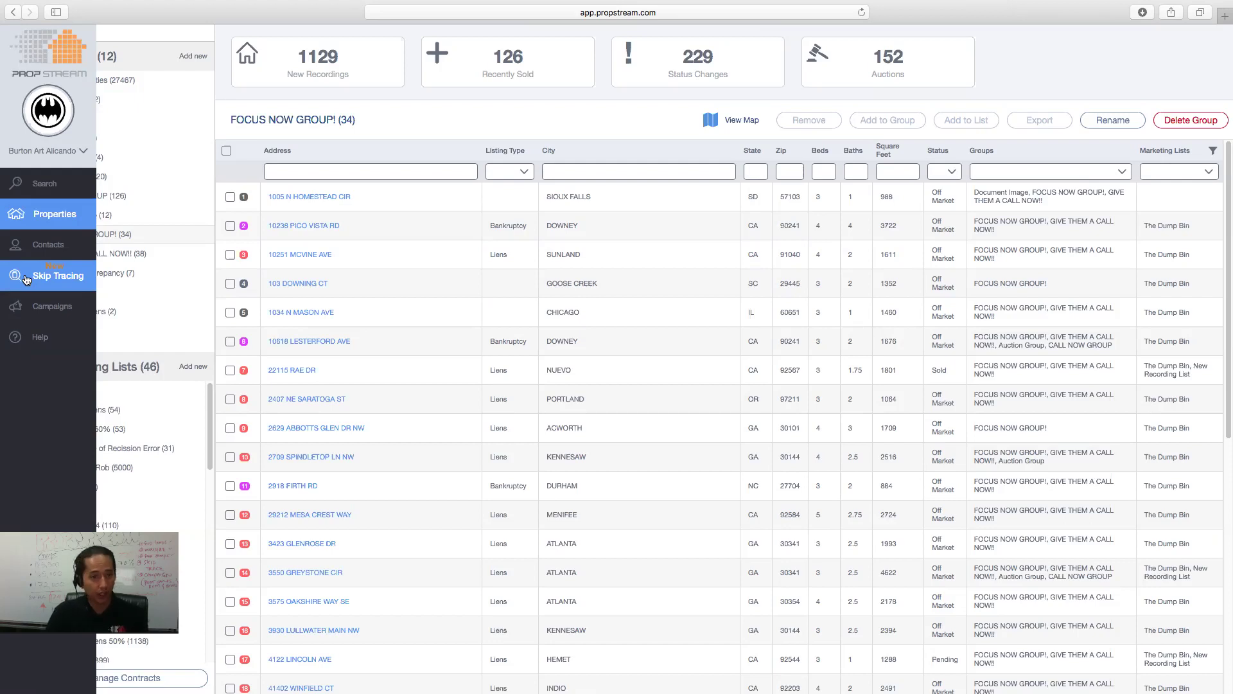
{"action": "left_click", "coordinate": [26, 277]}
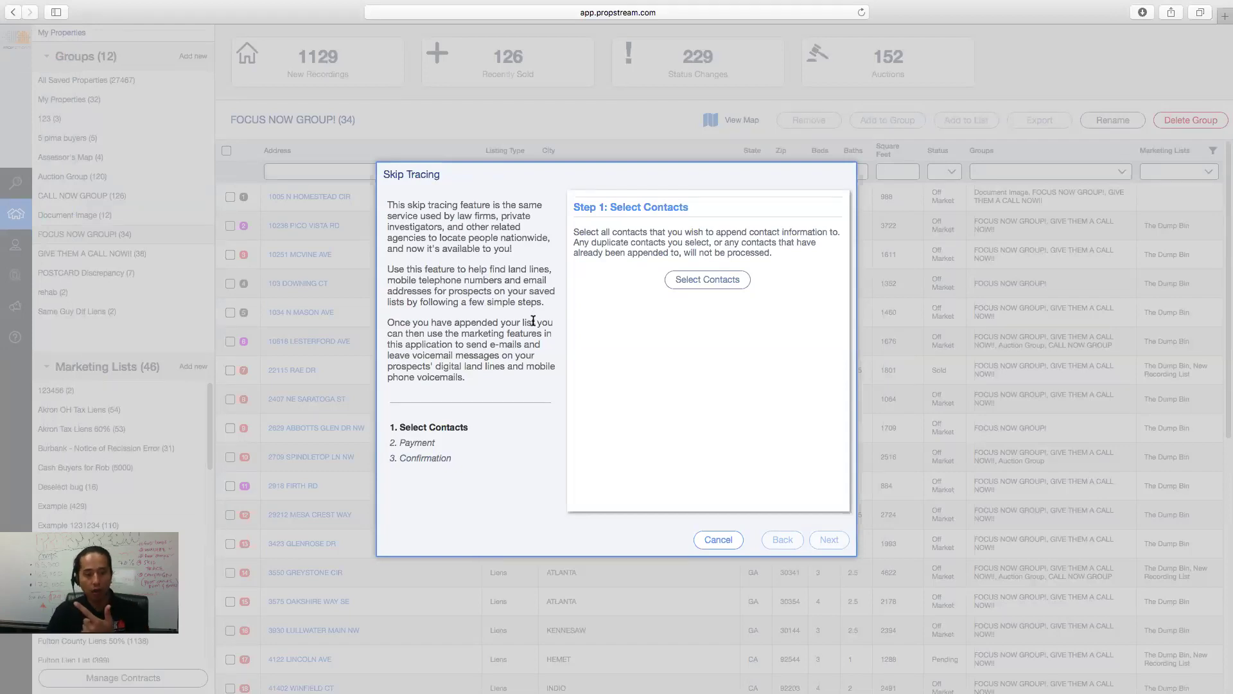
- Close the Skip Tracing wizard and review the 196 contacts from the 04/17/2019 Hot Leads With Contact Info job
{"action": "left_click", "coordinate": [727, 544]}
{"action": "left_click", "coordinate": [26, 245]}
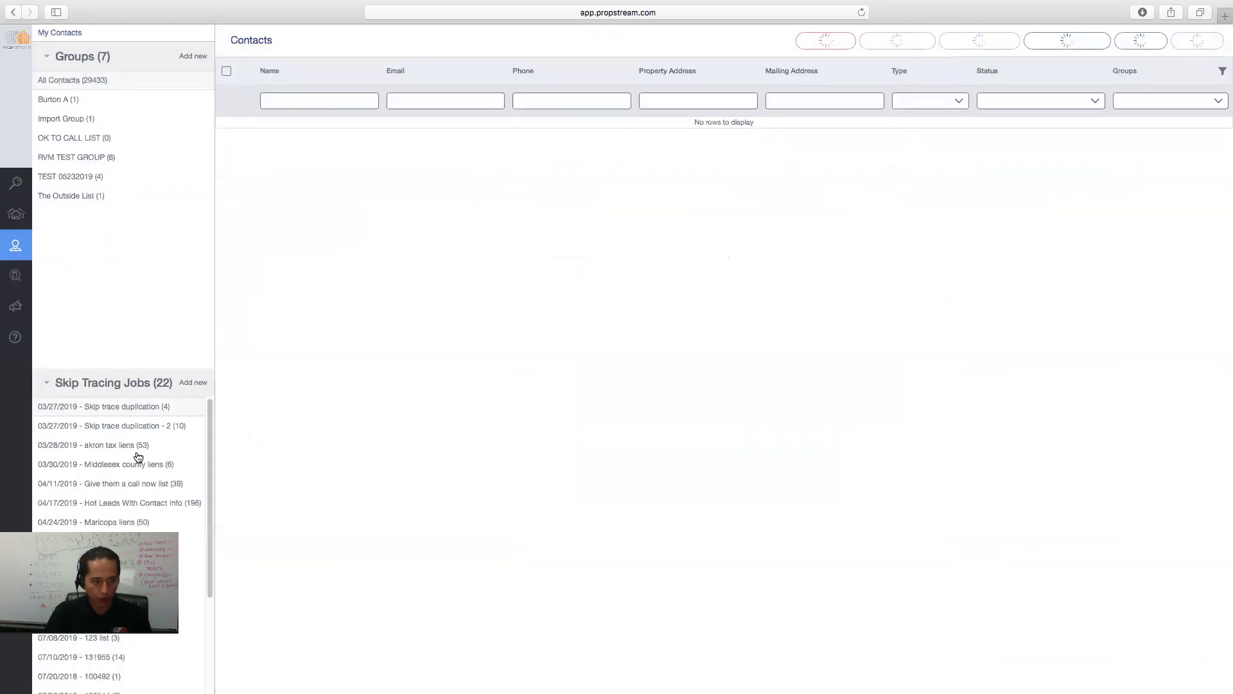
{"action": "left_click", "coordinate": [151, 502]}
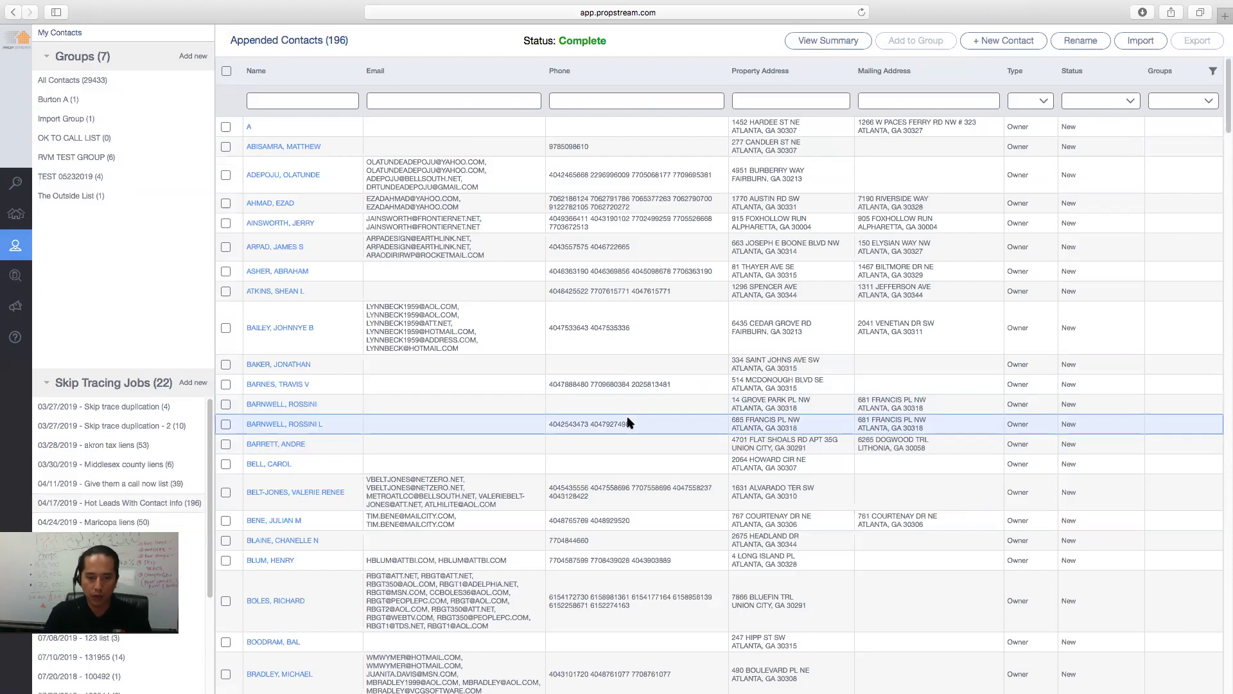
{"action": "scroll", "coordinate": [629, 422], "scroll_direction": "down", "scroll_amount": 5}
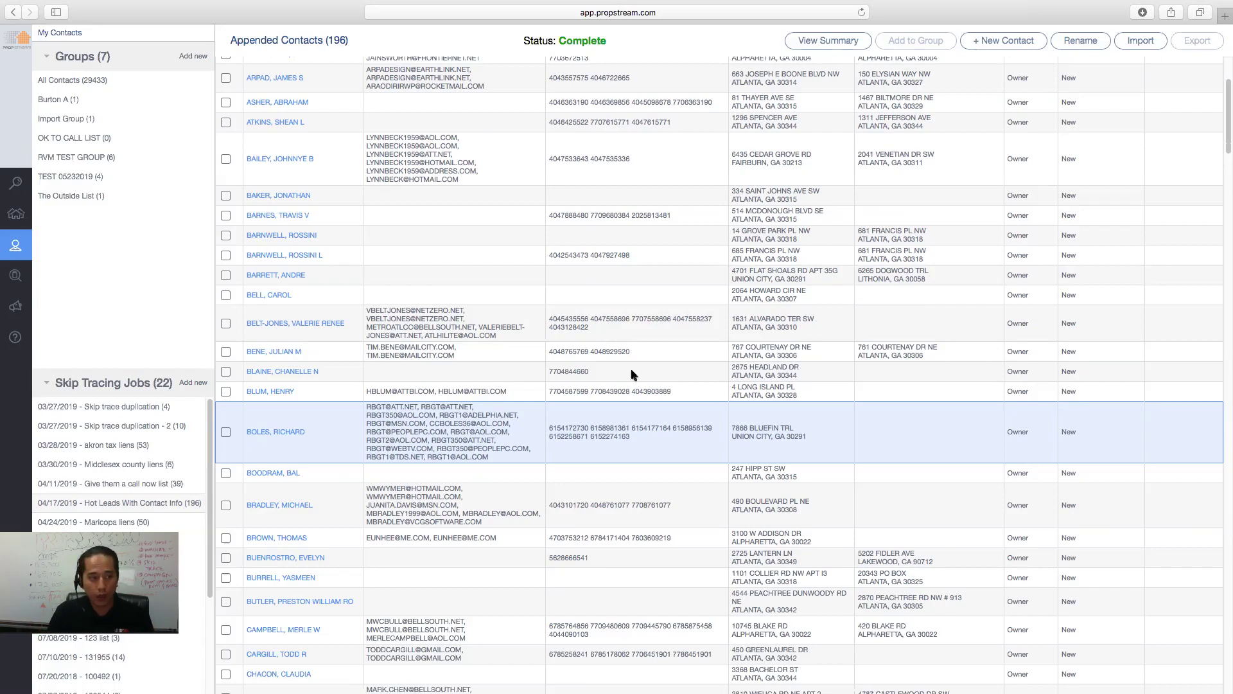
{"action": "left_click", "coordinate": [29, 307]}
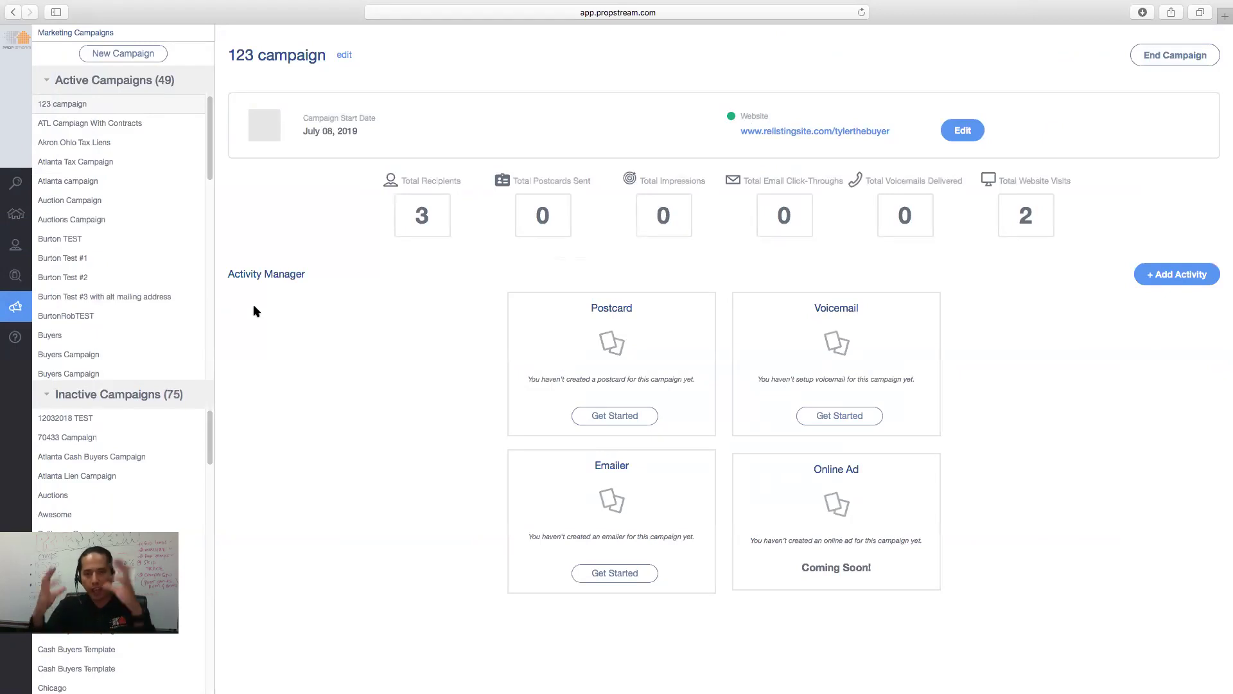
- Launch the 123 campaign's relistingsite.com landing page in a new tab
{"action": "left_click", "coordinate": [788, 131]}
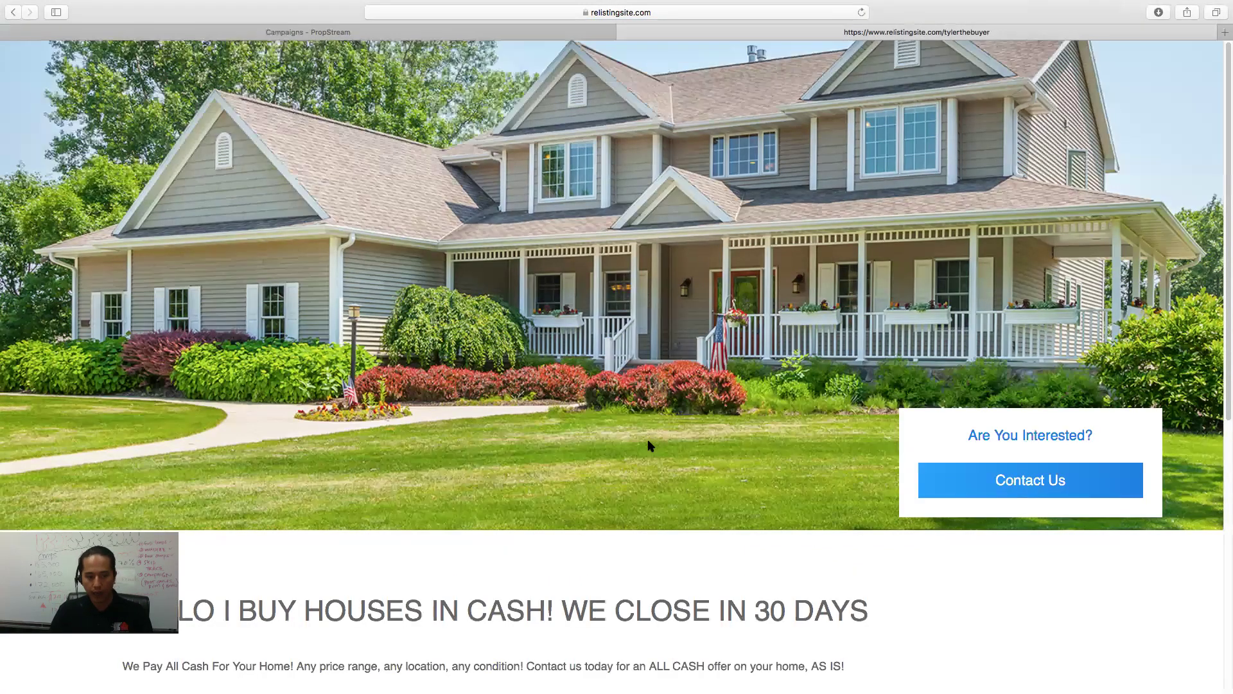
- Scroll the cash home-buyer landing page down to its Contact Us form, then close the tab
{"action": "scroll", "coordinate": [646, 440], "scroll_direction": "down", "scroll_amount": 5}
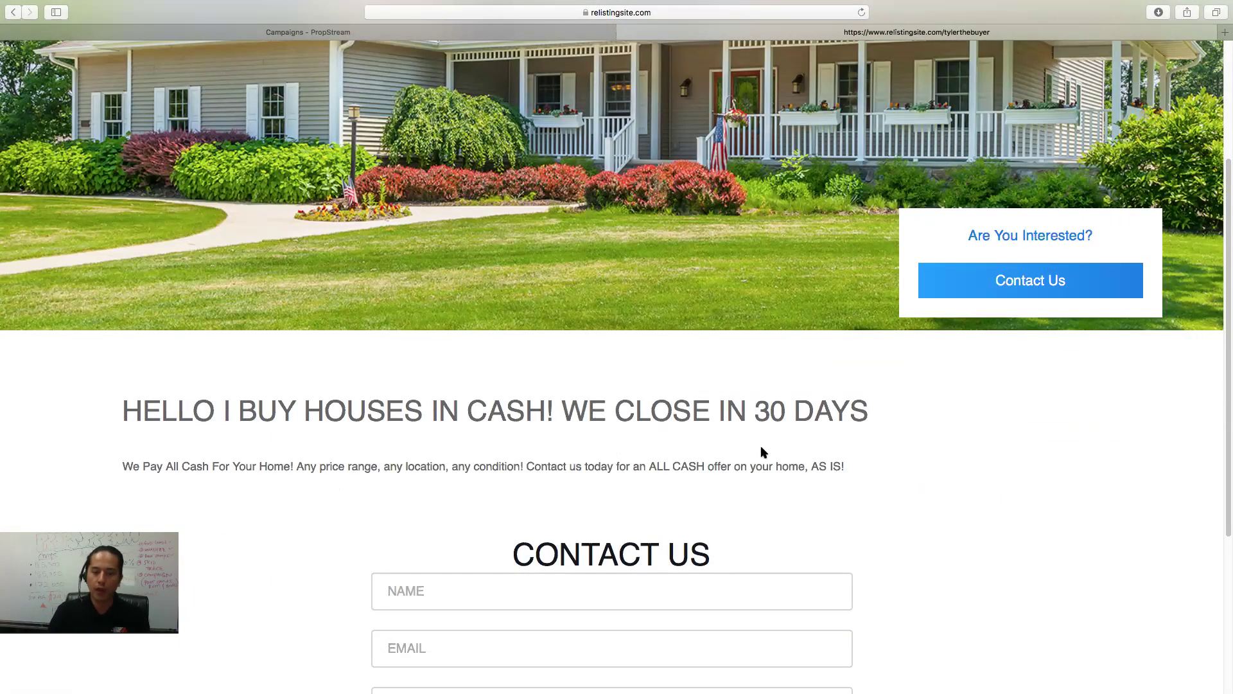
{"action": "scroll", "coordinate": [707, 452], "scroll_direction": "down", "scroll_amount": 5}
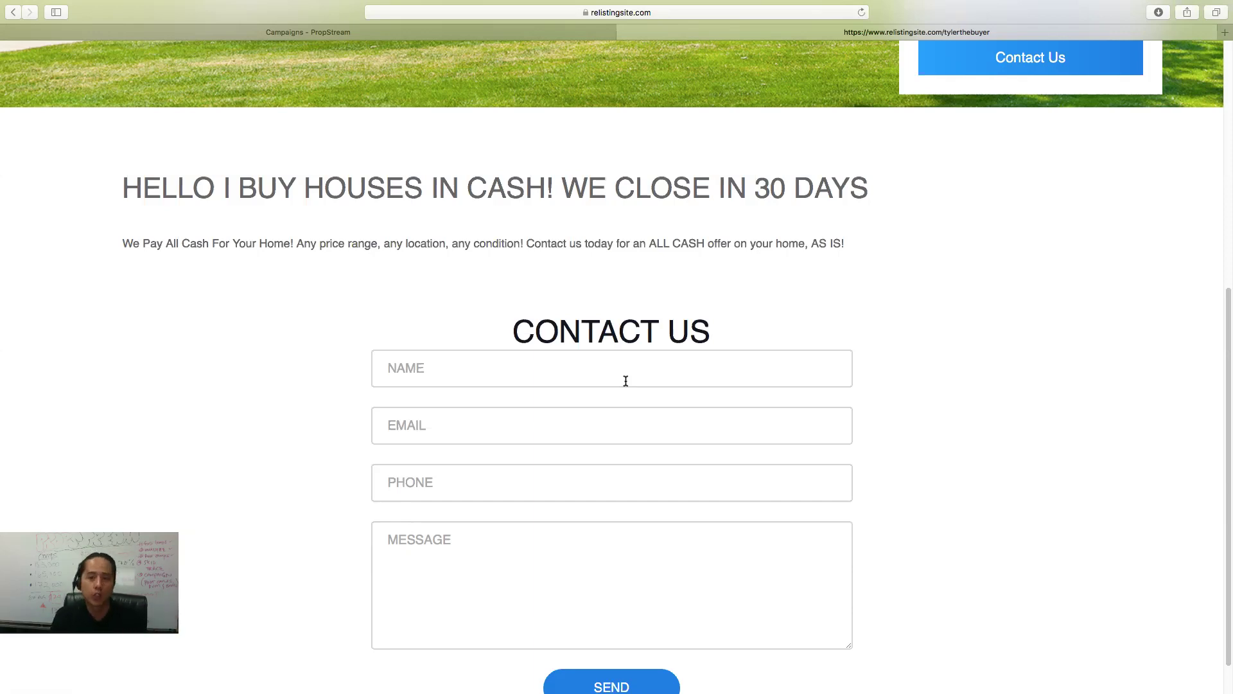
{"action": "left_click", "coordinate": [625, 32]}
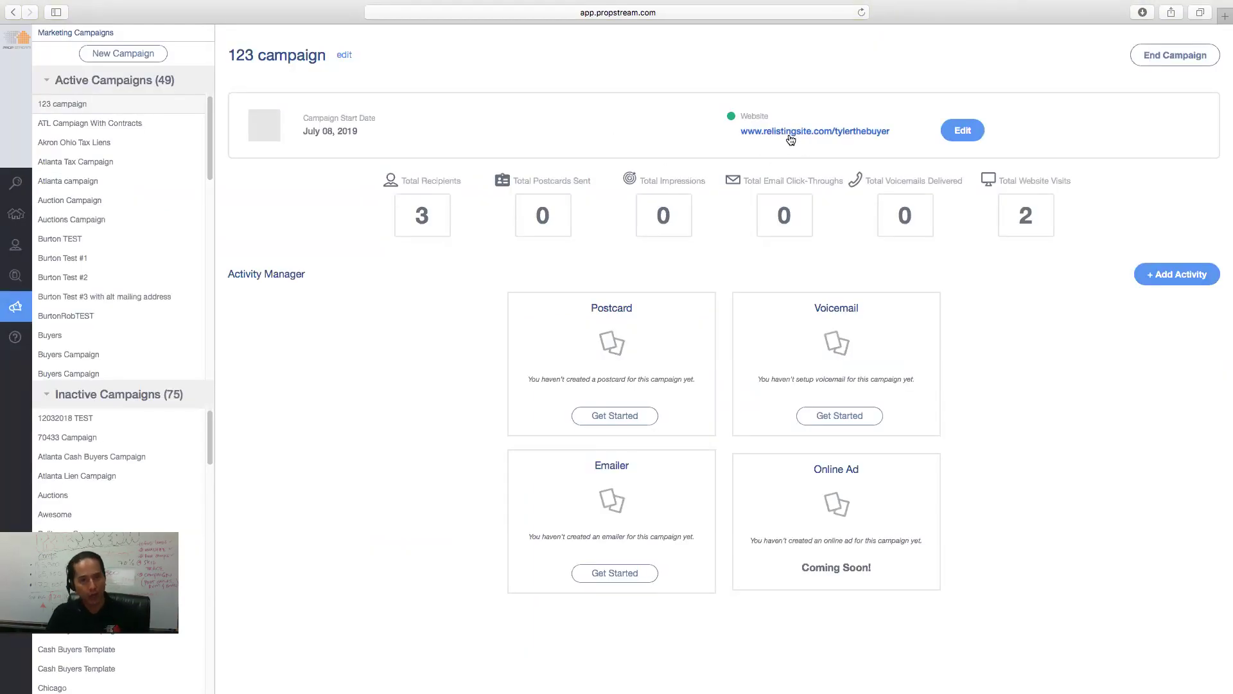
{"action": "left_click", "coordinate": [615, 415]}
{"action": "left_click", "coordinate": [613, 430]}
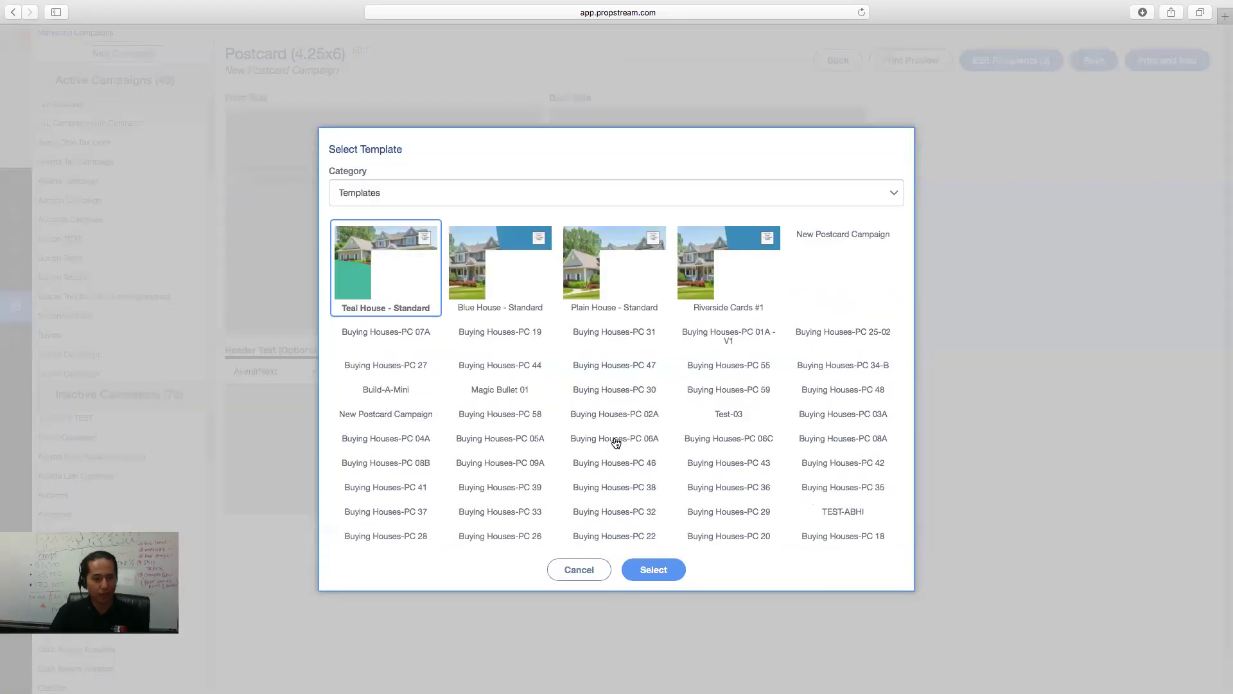
{"action": "left_click", "coordinate": [525, 445]}
{"action": "left_click", "coordinate": [651, 592]}
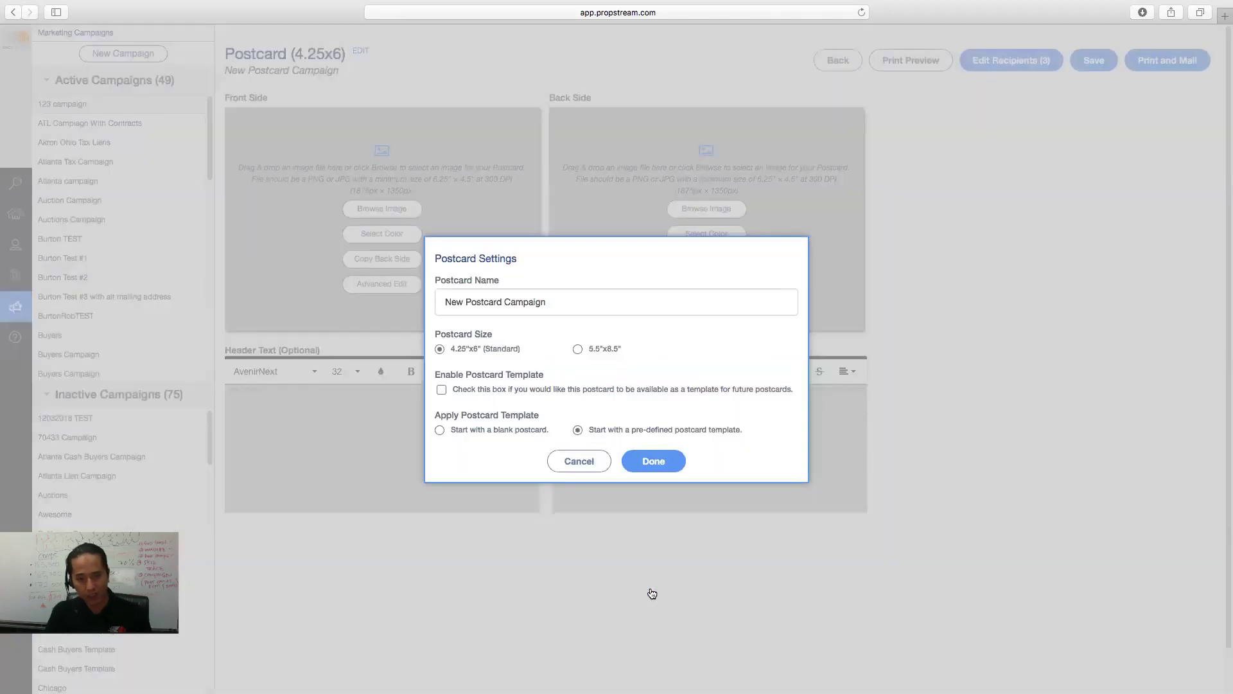
{"action": "left_click", "coordinate": [650, 522]}
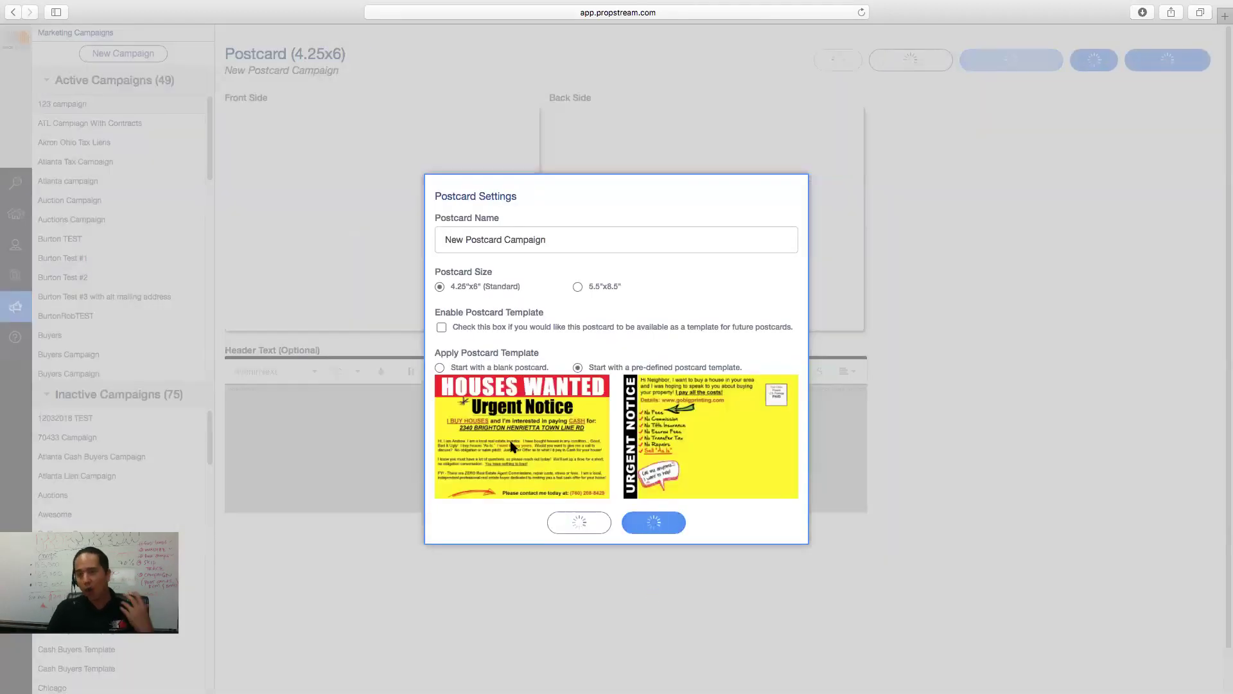
{"action": "mouse_move", "coordinate": [445, 266]}
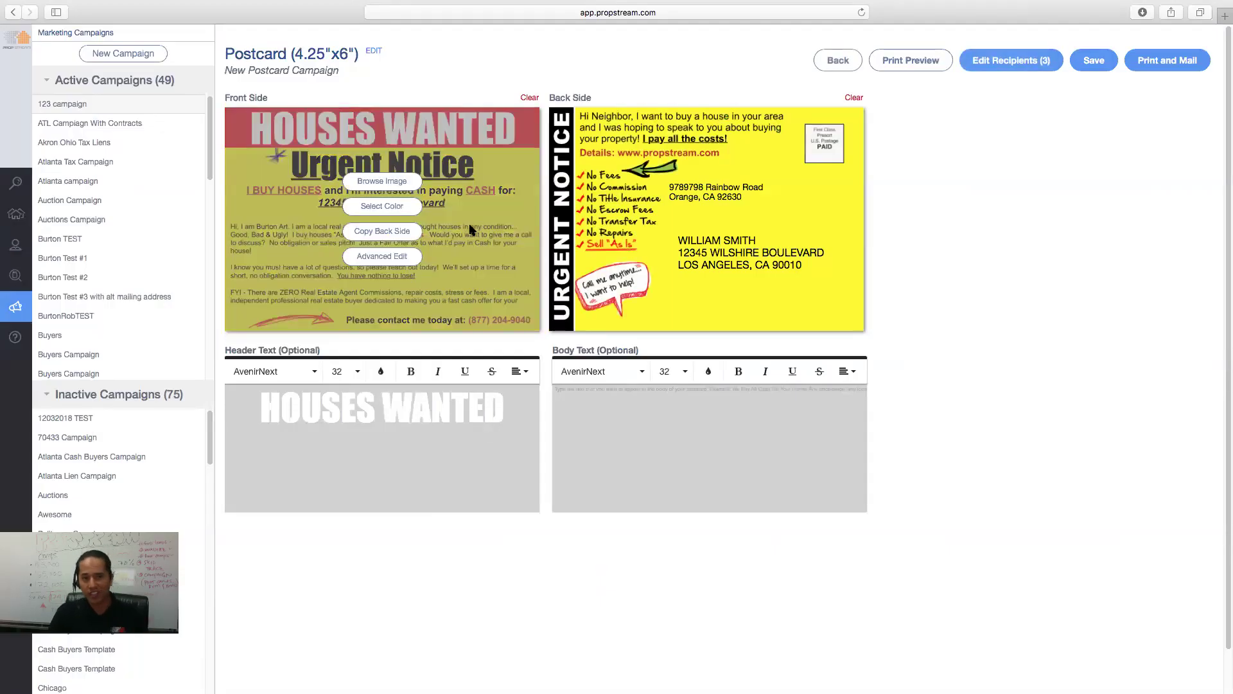
{"action": "left_click", "coordinate": [901, 58]}
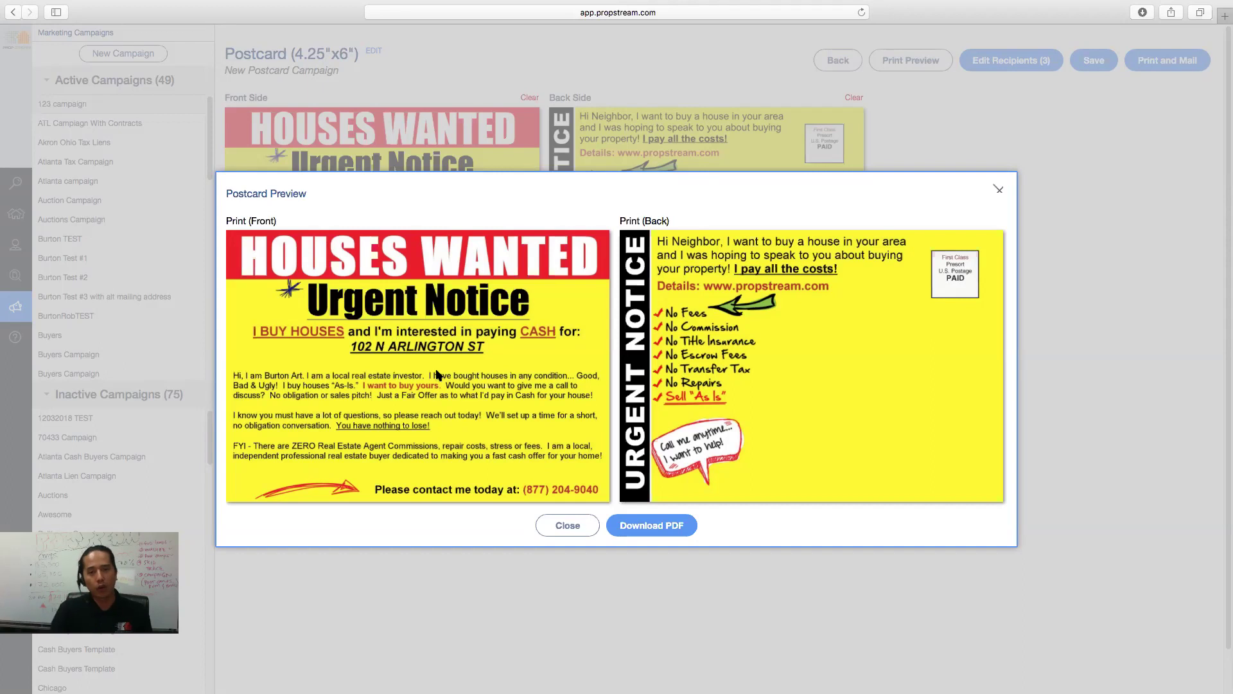
{"action": "left_click", "coordinate": [568, 526]}
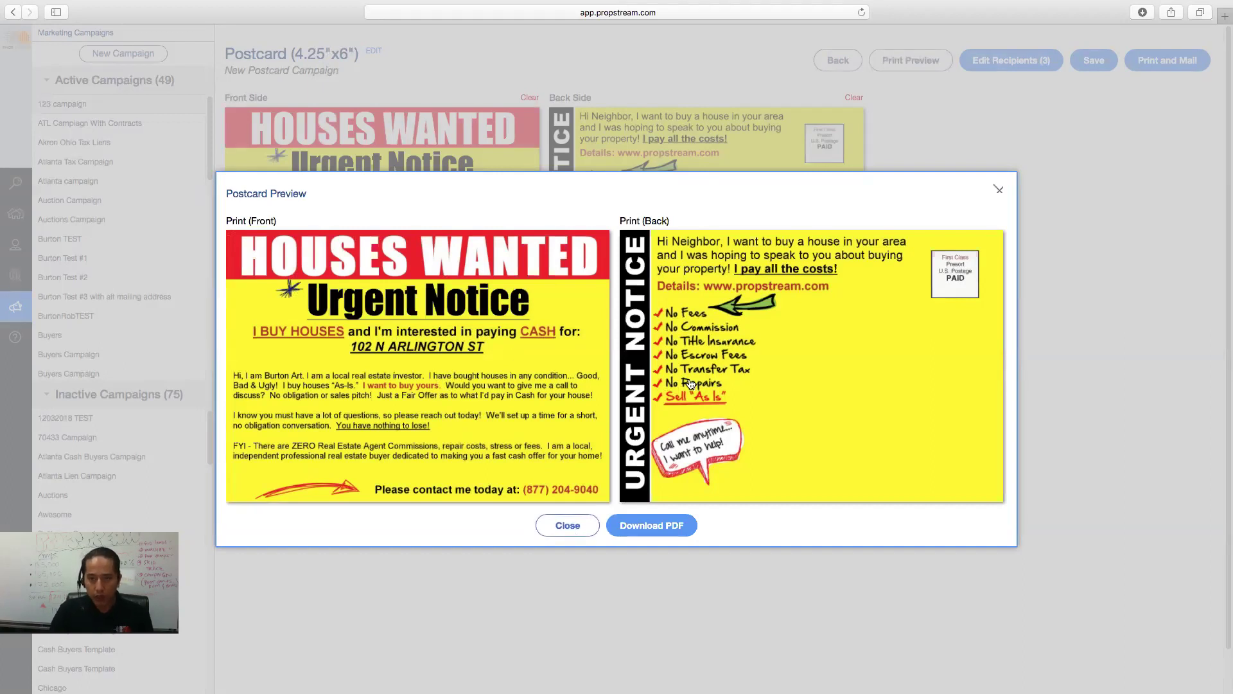
{"action": "left_click", "coordinate": [838, 60]}
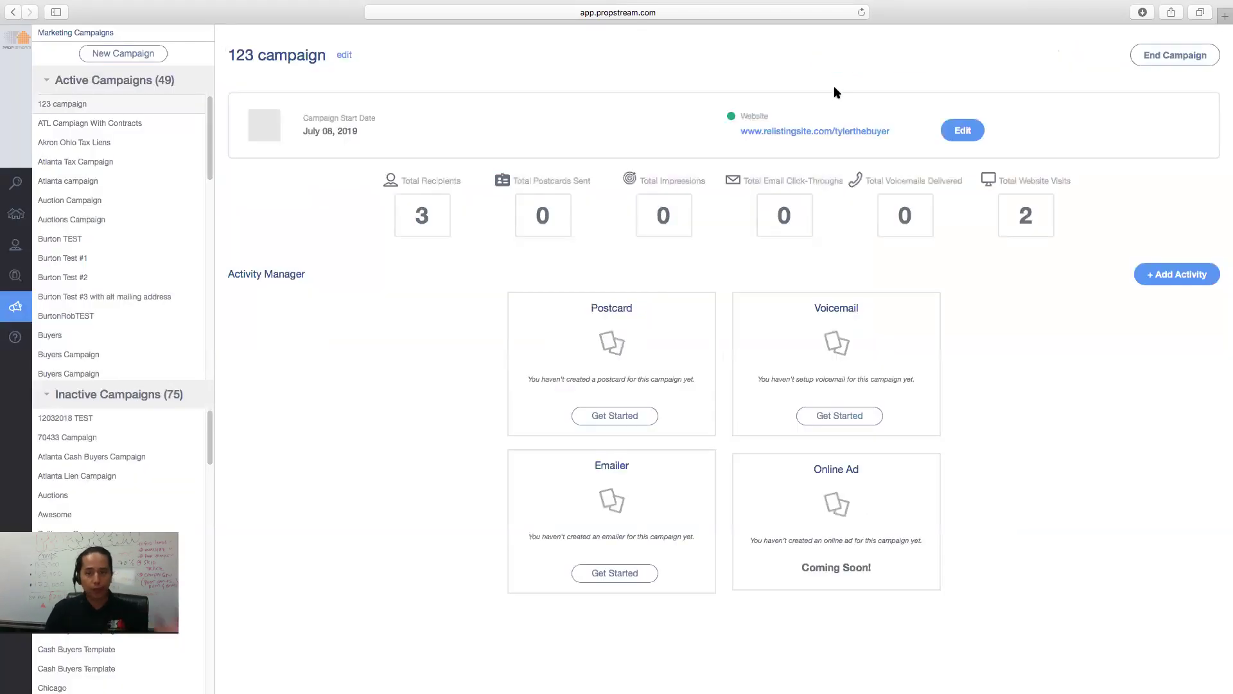
{"action": "left_click", "coordinate": [862, 419]}
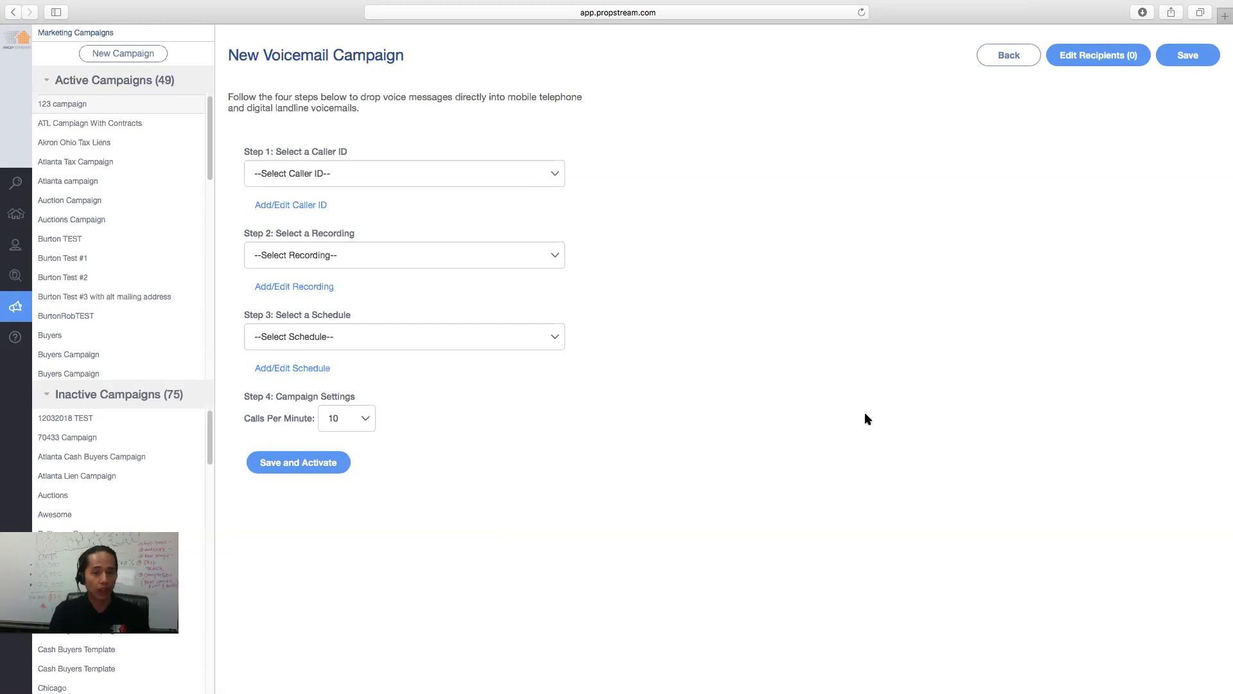
{"action": "left_click", "coordinate": [337, 413]}
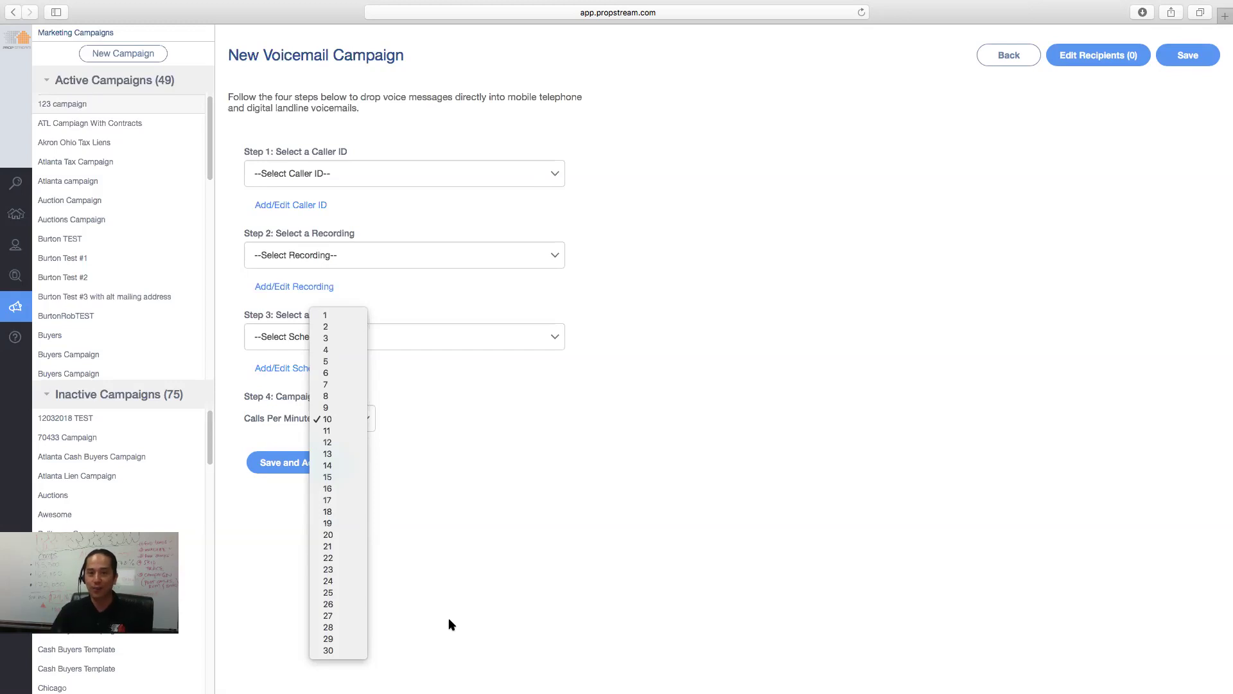
{"action": "left_click", "coordinate": [990, 49]}
{"action": "left_click", "coordinate": [996, 53]}
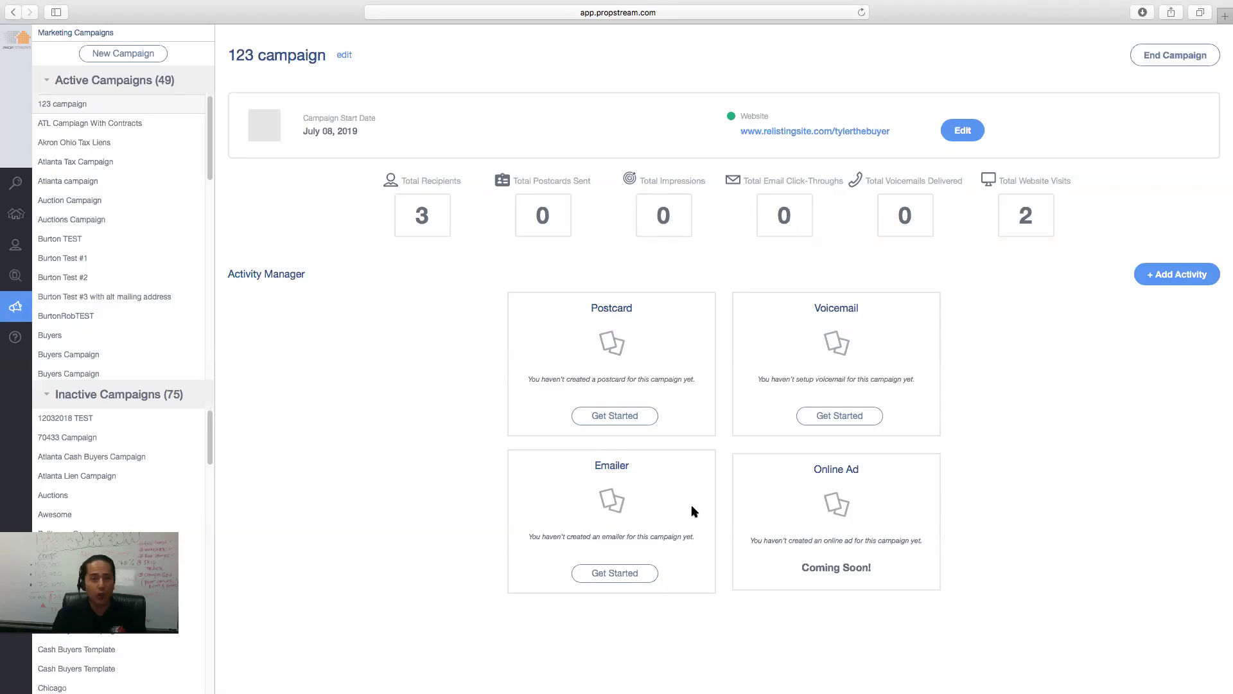
- Open PropStream's Help page with support contact details and overview videos
{"action": "left_click", "coordinate": [20, 344]}
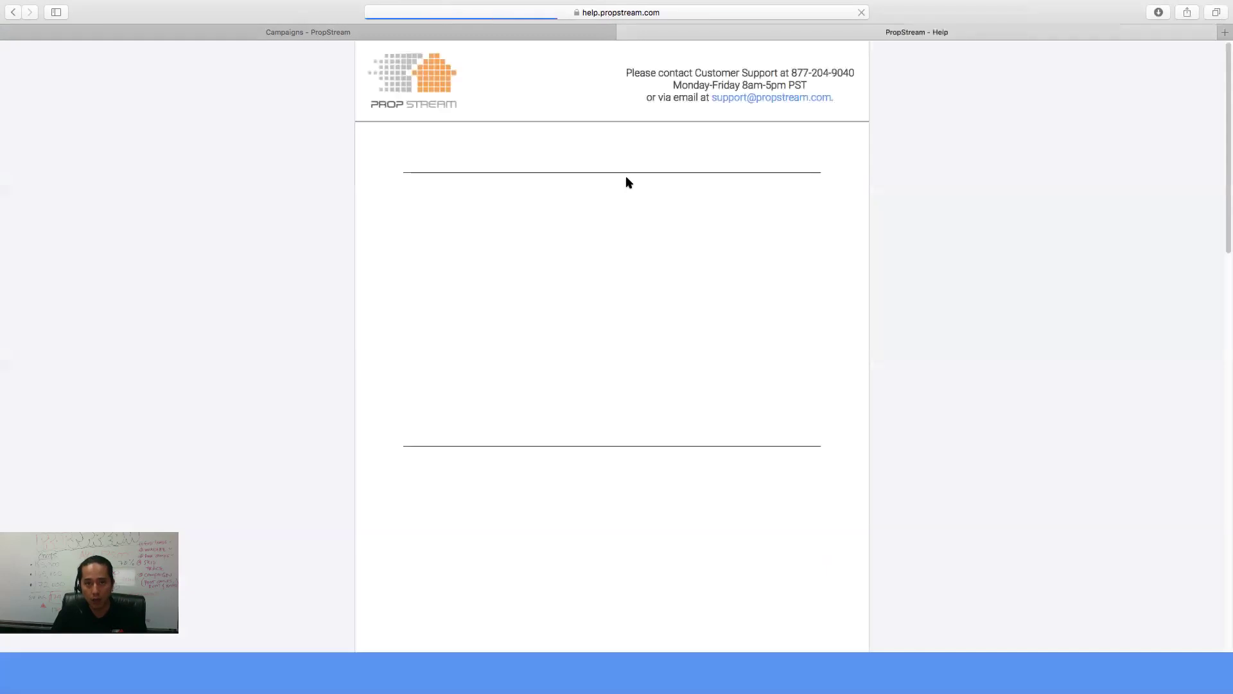